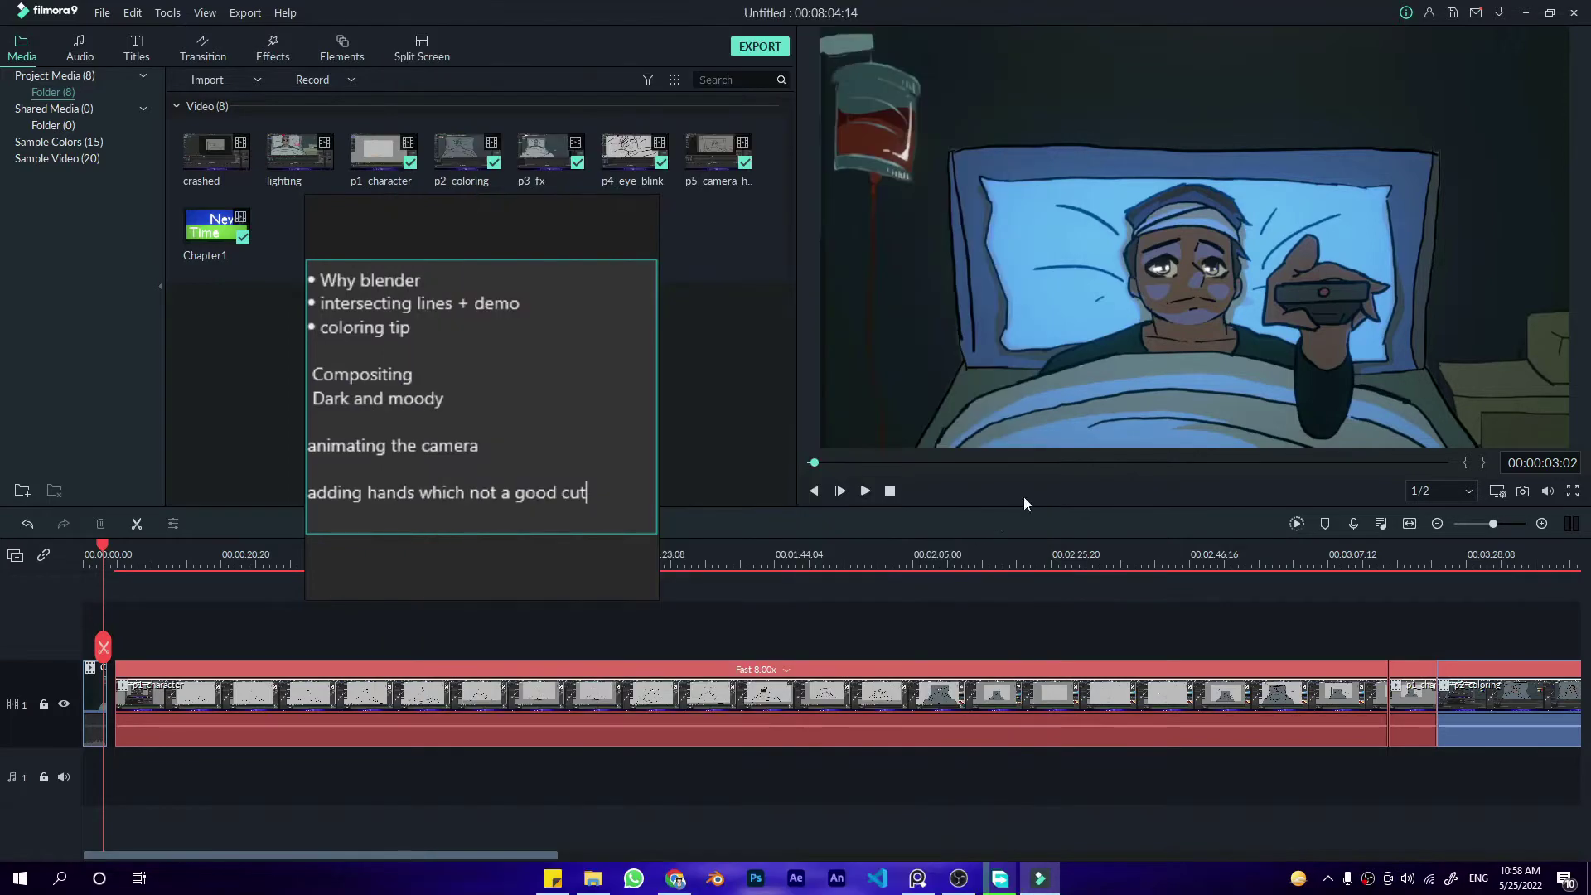
{"action": "left_click", "coordinate": [866, 491]}
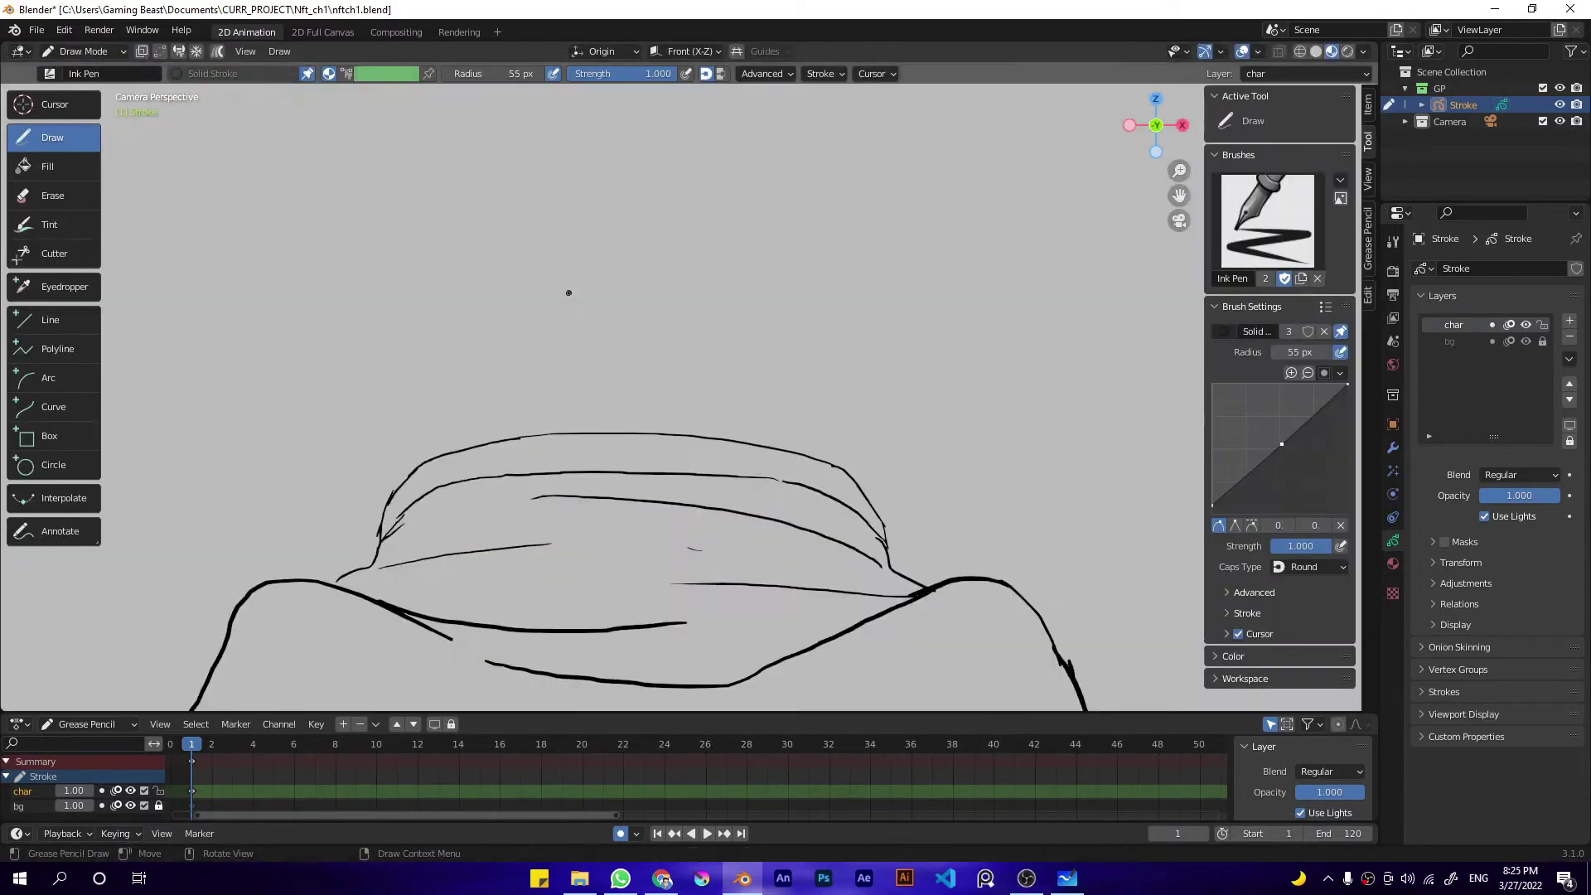
Step: Sketch a small head outline with a wrapped forehead bandage above the blanket and trim the excess line above the bandage
{"action": "left_click_drag", "start_coordinate": [563, 315], "coordinate": [624, 240]}
{"action": "left_click_drag", "start_coordinate": [644, 259], "coordinate": [644, 323]}
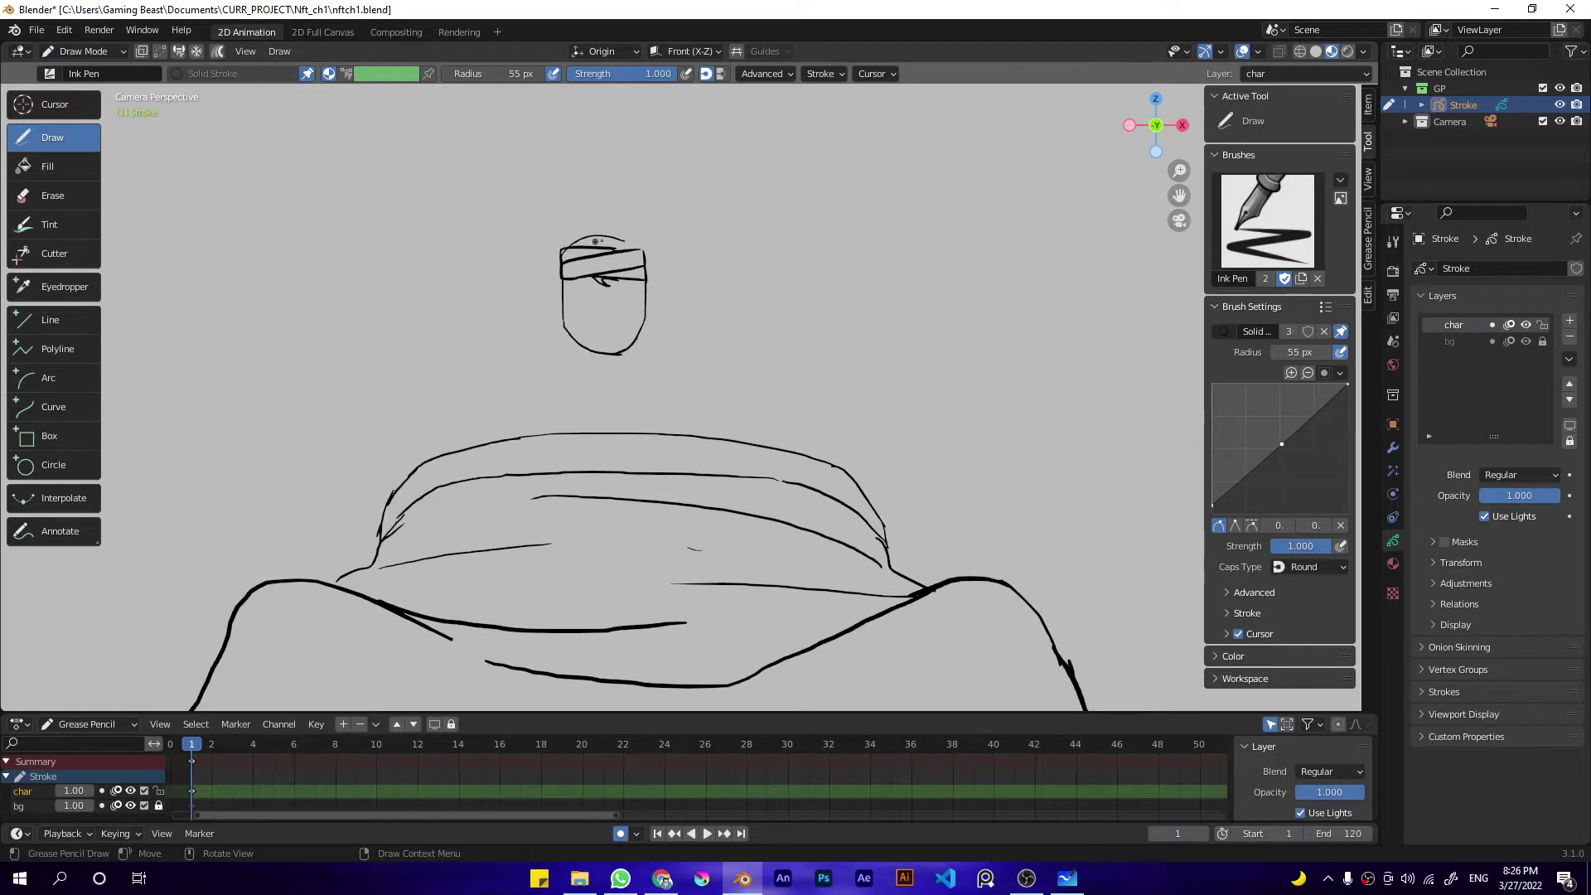
{"action": "key", "text": "k"}
{"action": "mouse_move", "coordinate": [583, 240]}
{"action": "left_mouse_down"}
{"action": "mouse_move", "coordinate": [637, 236]}
{"action": "mouse_move", "coordinate": [567, 255]}
{"action": "left_mouse_up"}
Step: Draw spiky hair on top of the bandaged head and trim the strokes that overlap the bandage with the Cutter
{"action": "key", "text": "d"}
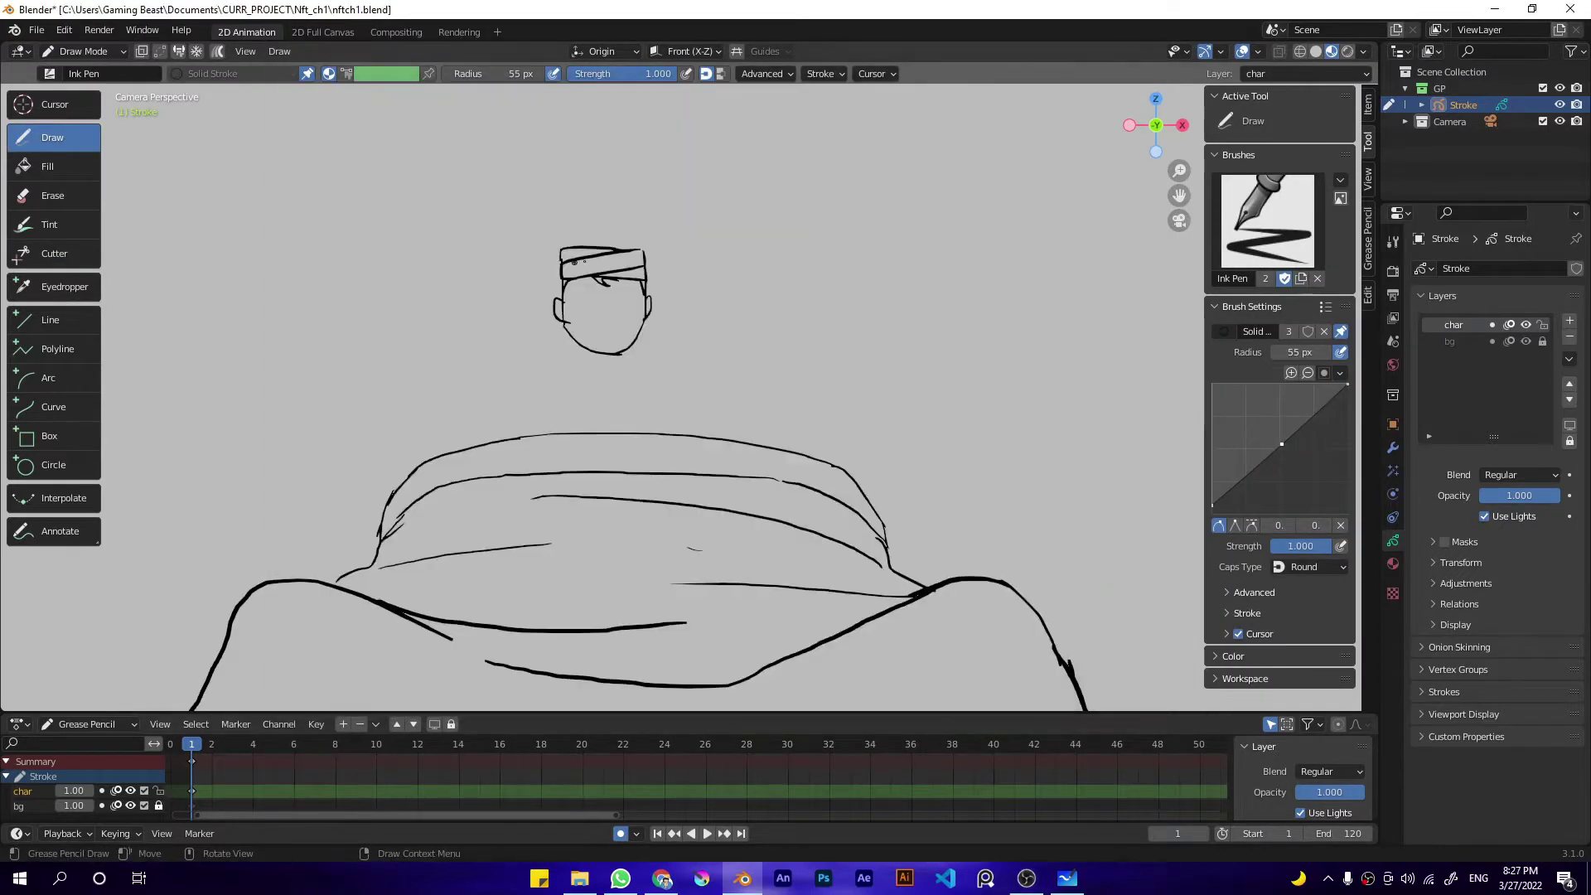
{"action": "scroll", "coordinate": [707, 302], "scroll_direction": "up", "scroll_amount": 2}
{"action": "left_click_drag", "start_coordinate": [522, 253], "coordinate": [542, 241]}
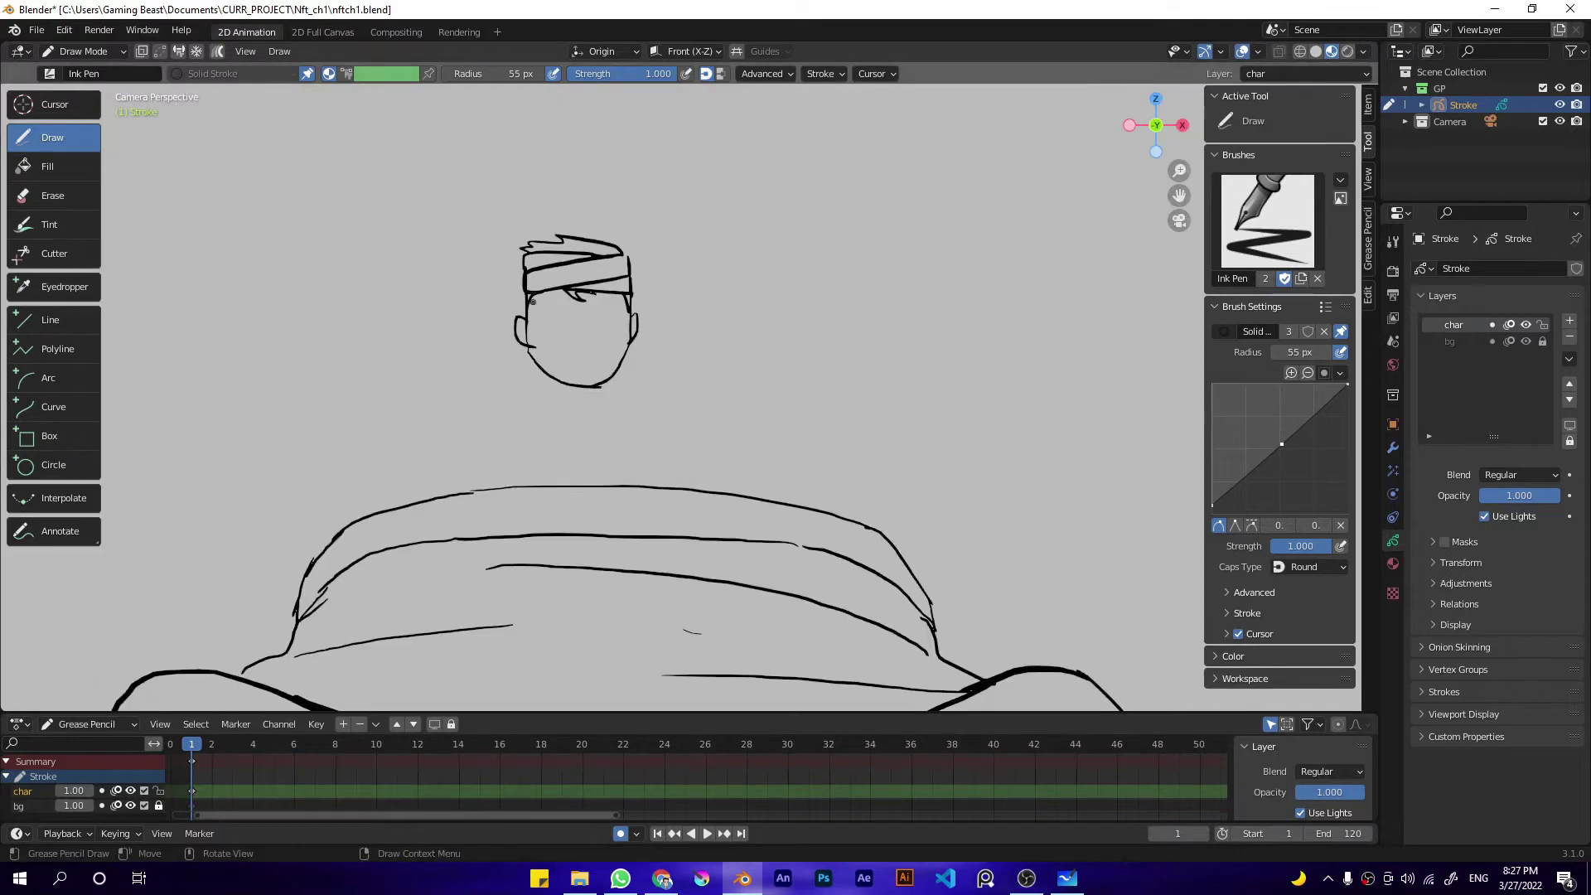
{"action": "key", "text": "k"}
{"action": "left_click_drag", "start_coordinate": [638, 255], "coordinate": [531, 252]}
Step: Sketch a head outline with a neck and shoulder line above the blanket, and move and scale the strokes in Edit Mode
{"action": "key", "text": "d"}
{"action": "middle_click_drag", "start_coordinate": [557, 313], "coordinate": [508, 380], "text": "ctrl"}
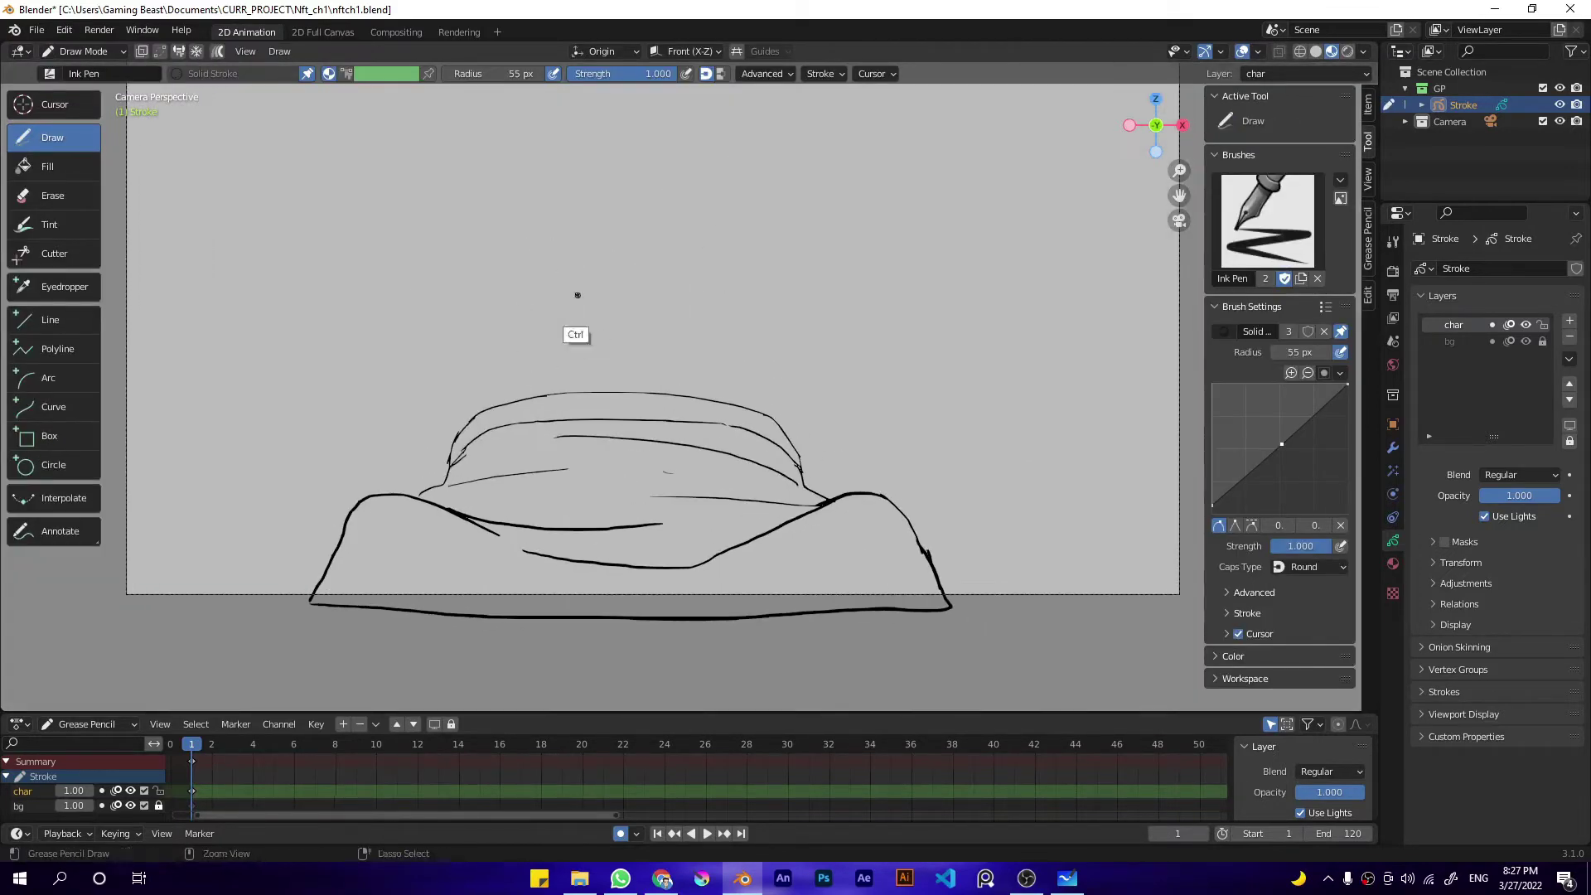
{"action": "left_click_drag", "start_coordinate": [627, 263], "coordinate": [626, 325]}
{"action": "left_click_drag", "start_coordinate": [612, 257], "coordinate": [575, 271]}
{"action": "mouse_move", "coordinate": [578, 266]}
{"action": "left_mouse_down"}
{"action": "mouse_move", "coordinate": [574, 310]}
{"action": "mouse_move", "coordinate": [600, 335]}
{"action": "mouse_move", "coordinate": [540, 338]}
{"action": "left_mouse_up"}
{"action": "key", "text": "Tab"}
{"action": "key", "text": "g"}
{"action": "left_click", "coordinate": [669, 295]}
{"action": "key", "text": "s"}
{"action": "left_click", "coordinate": [695, 179]}
{"action": "key", "text": "Tab"}
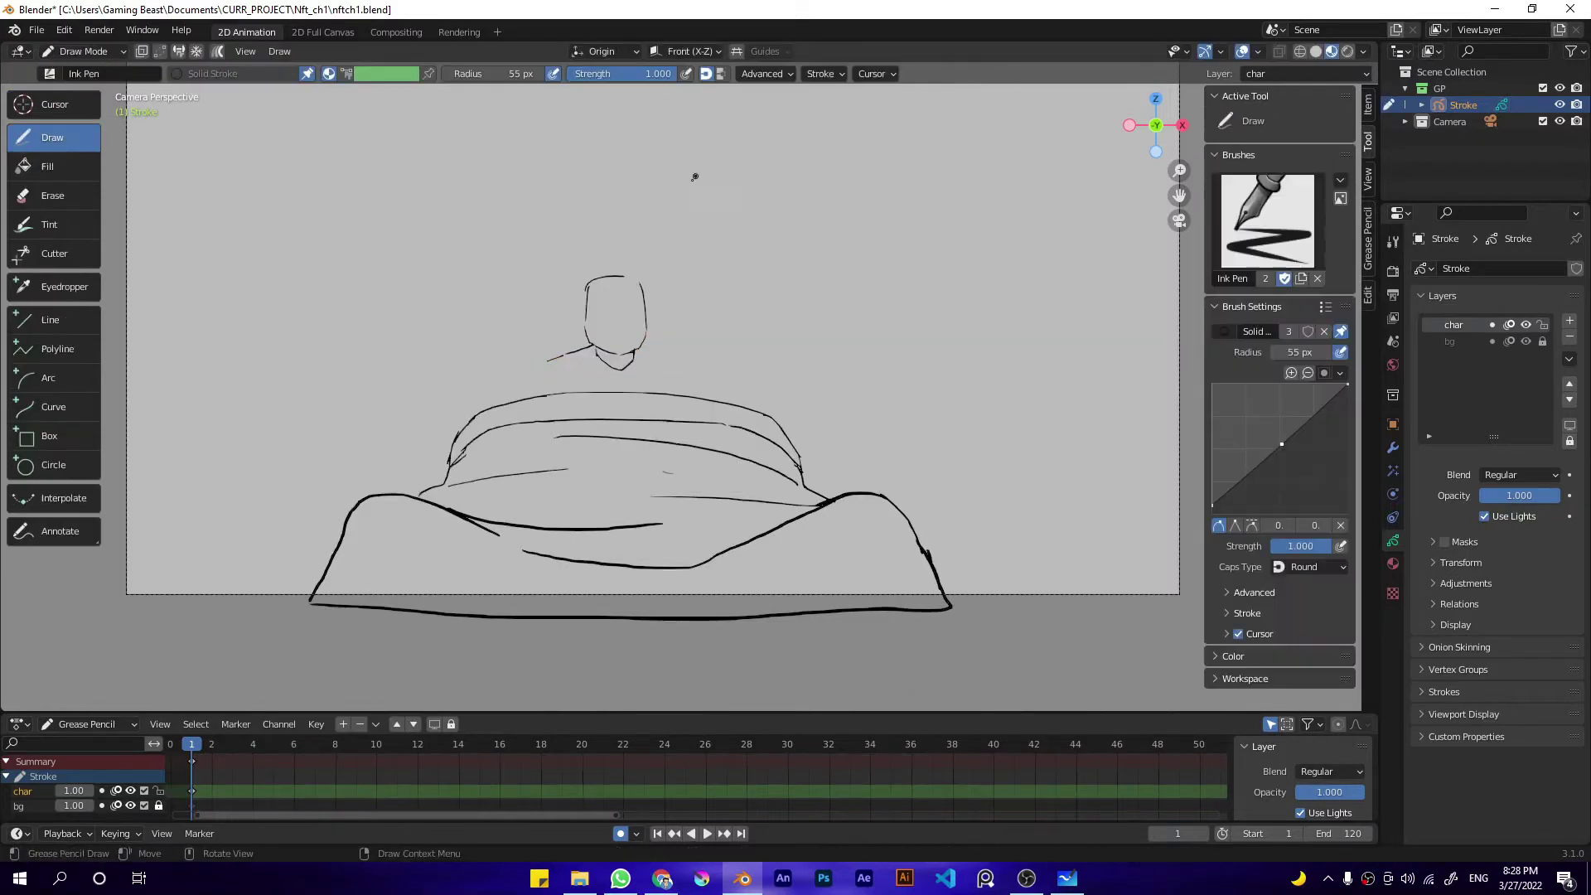
Step: Lasso the head and neck strokes above the blanket and delete their points
{"action": "key", "text": "Tab"}
{"action": "left_click_drag", "start_coordinate": [522, 257], "coordinate": [709, 388]}
{"action": "key", "text": "x"}
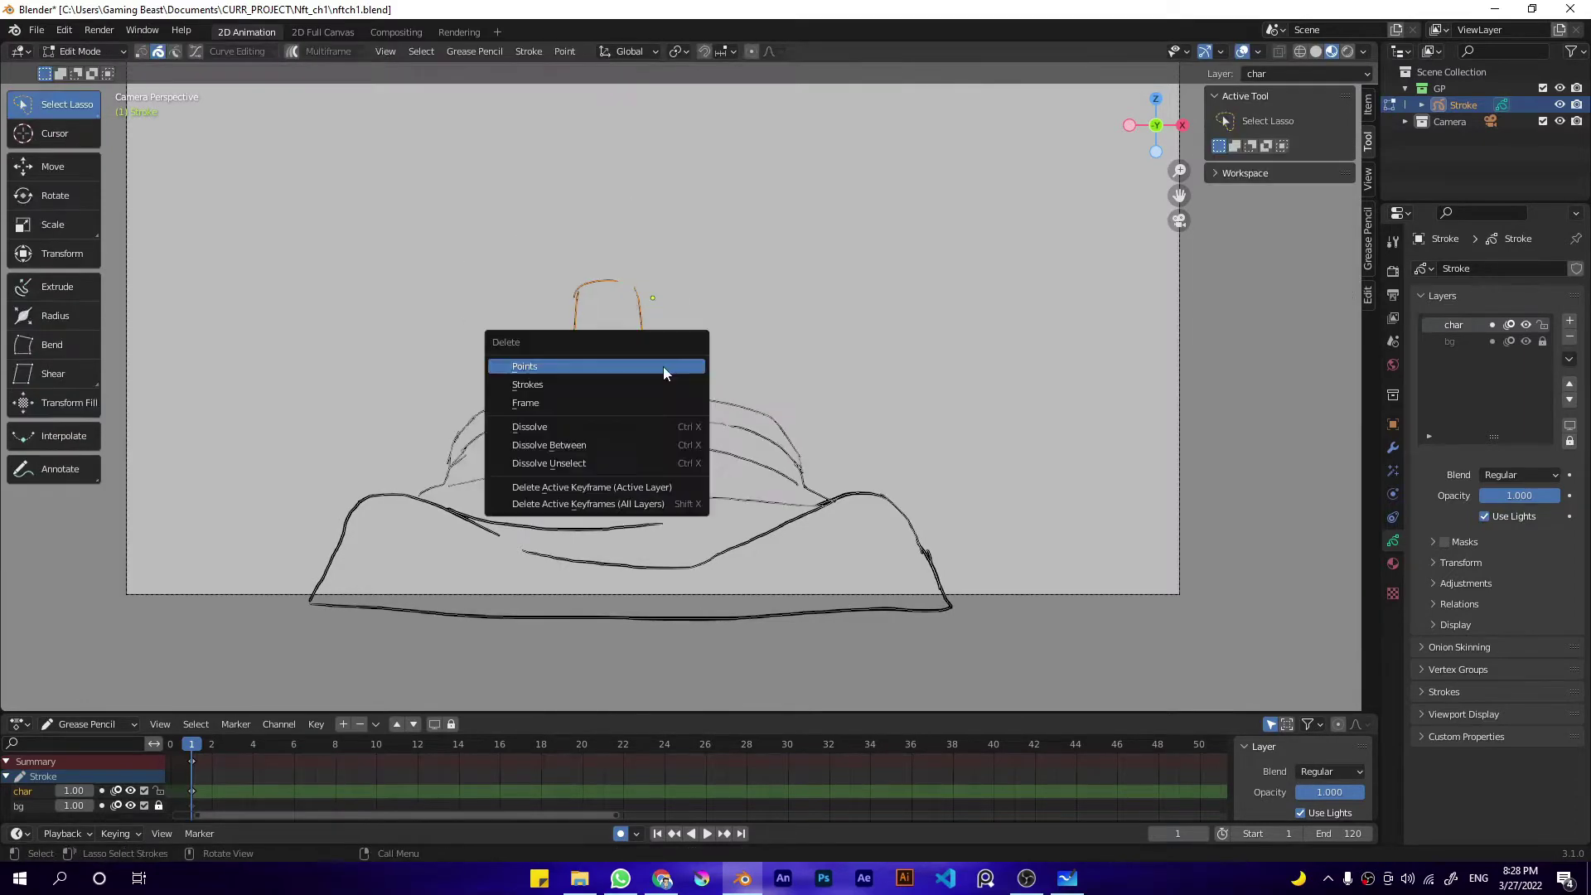
{"action": "left_click", "coordinate": [664, 366]}
Step: Sketch a wide pillow outline above the blanket with a head outline in its middle, undoing the stray strokes
{"action": "middle_click_drag", "start_coordinate": [664, 331], "coordinate": [665, 364], "text": "ctrl"}
{"action": "key", "text": "Tab"}
{"action": "left_click_drag", "start_coordinate": [519, 299], "coordinate": [528, 356]}
{"action": "left_click_drag", "start_coordinate": [704, 287], "coordinate": [526, 285]}
{"action": "left_click_drag", "start_coordinate": [623, 342], "coordinate": [651, 350]}
{"action": "key", "text": "ctrl+z"}
{"action": "key", "text": "ctrl+z"}
{"action": "key", "text": "ctrl+z"}
{"action": "key", "text": "ctrl+z"}
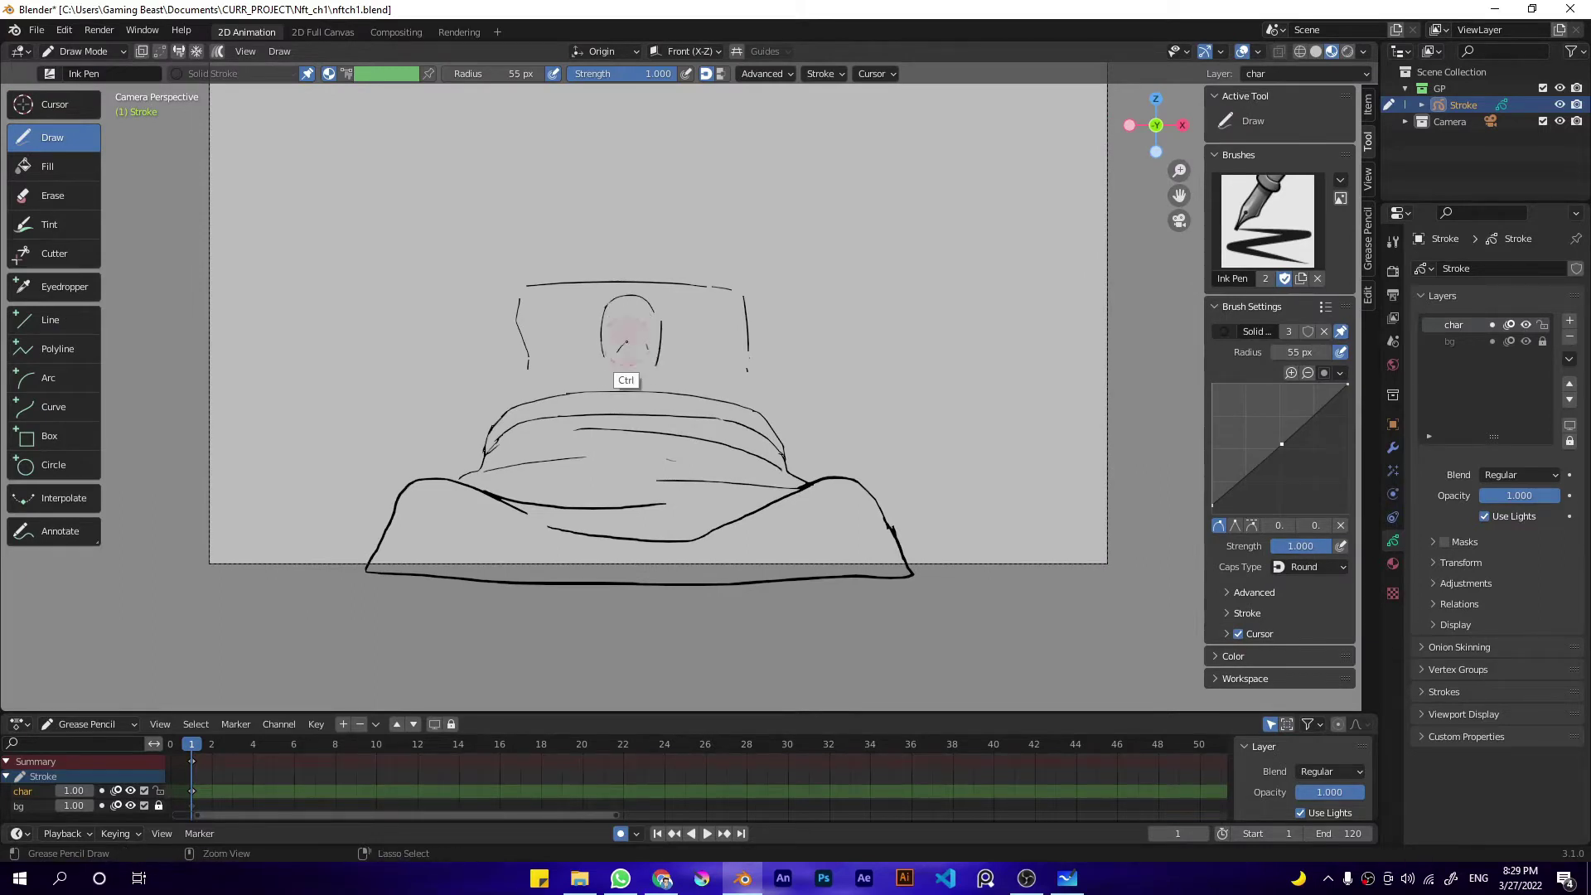
Step: Draw the neck and shoulders running down to the blanket and start the facial features inside the head outline
{"action": "left_click_drag", "start_coordinate": [611, 367], "coordinate": [614, 381]}
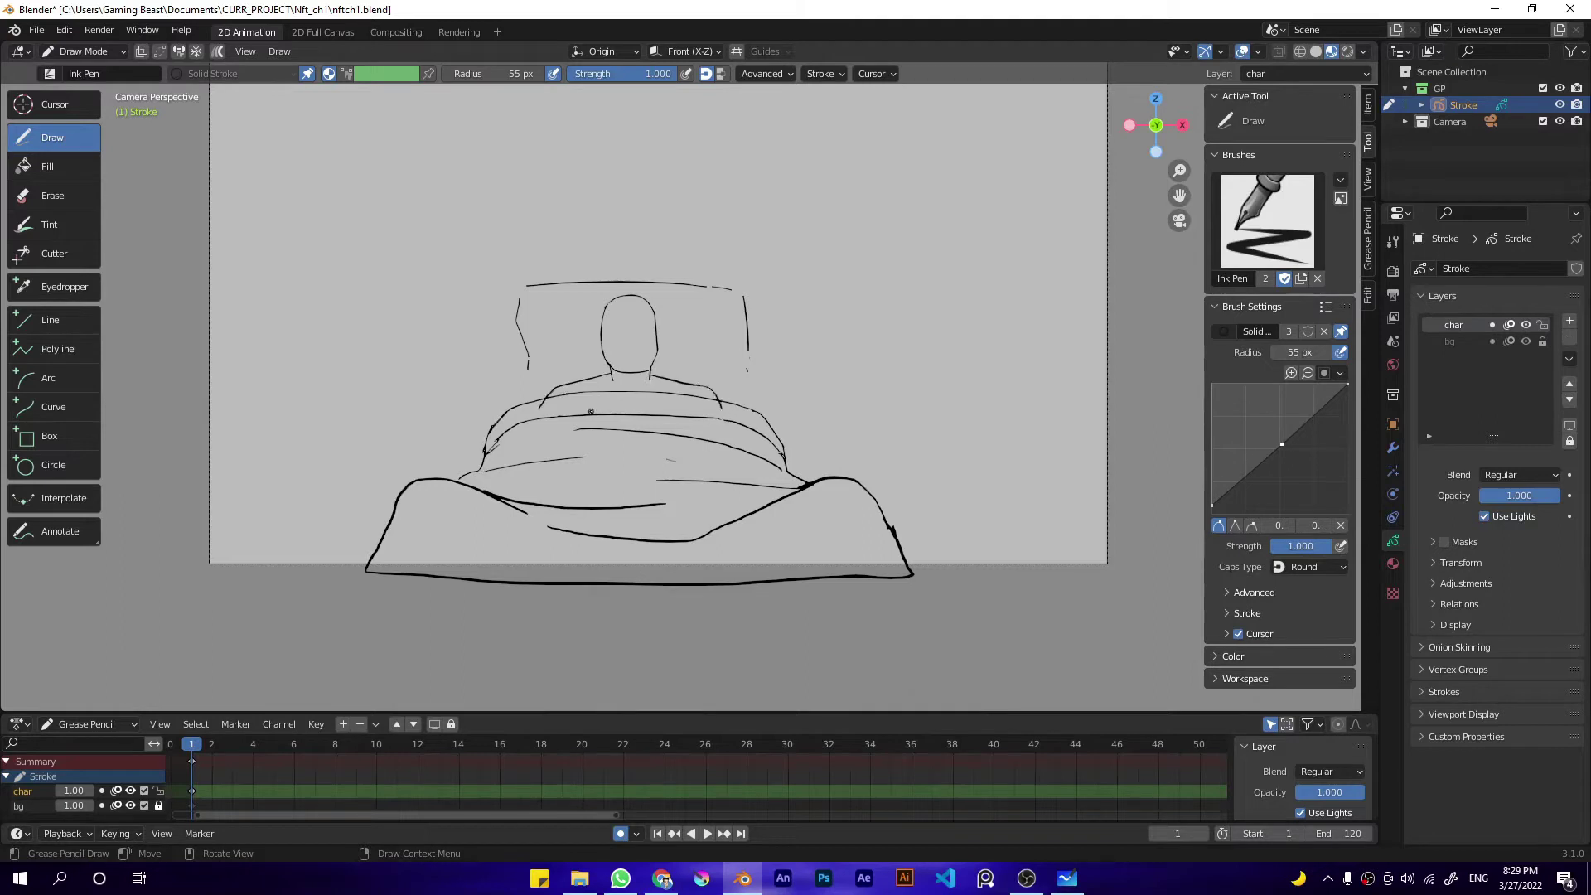
{"action": "left_click_drag", "start_coordinate": [611, 333], "coordinate": [628, 336]}
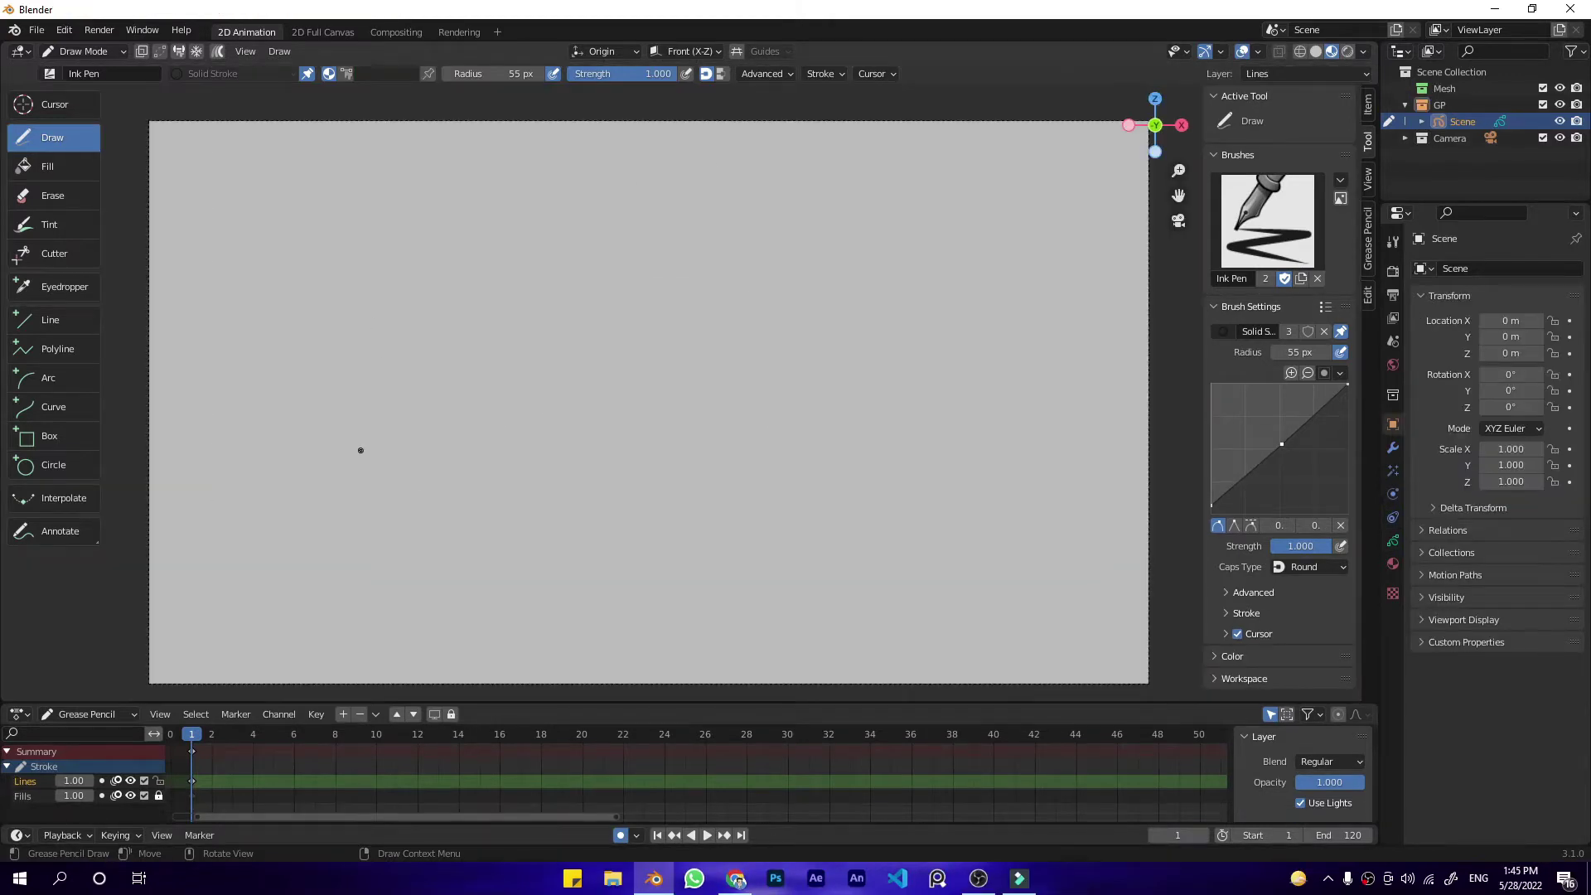
Step: Draw two intersecting curves on an empty canvas and trim their overhanging ends at both crossings with the Cutter
{"action": "left_click_drag", "start_coordinate": [361, 450], "coordinate": [789, 287]}
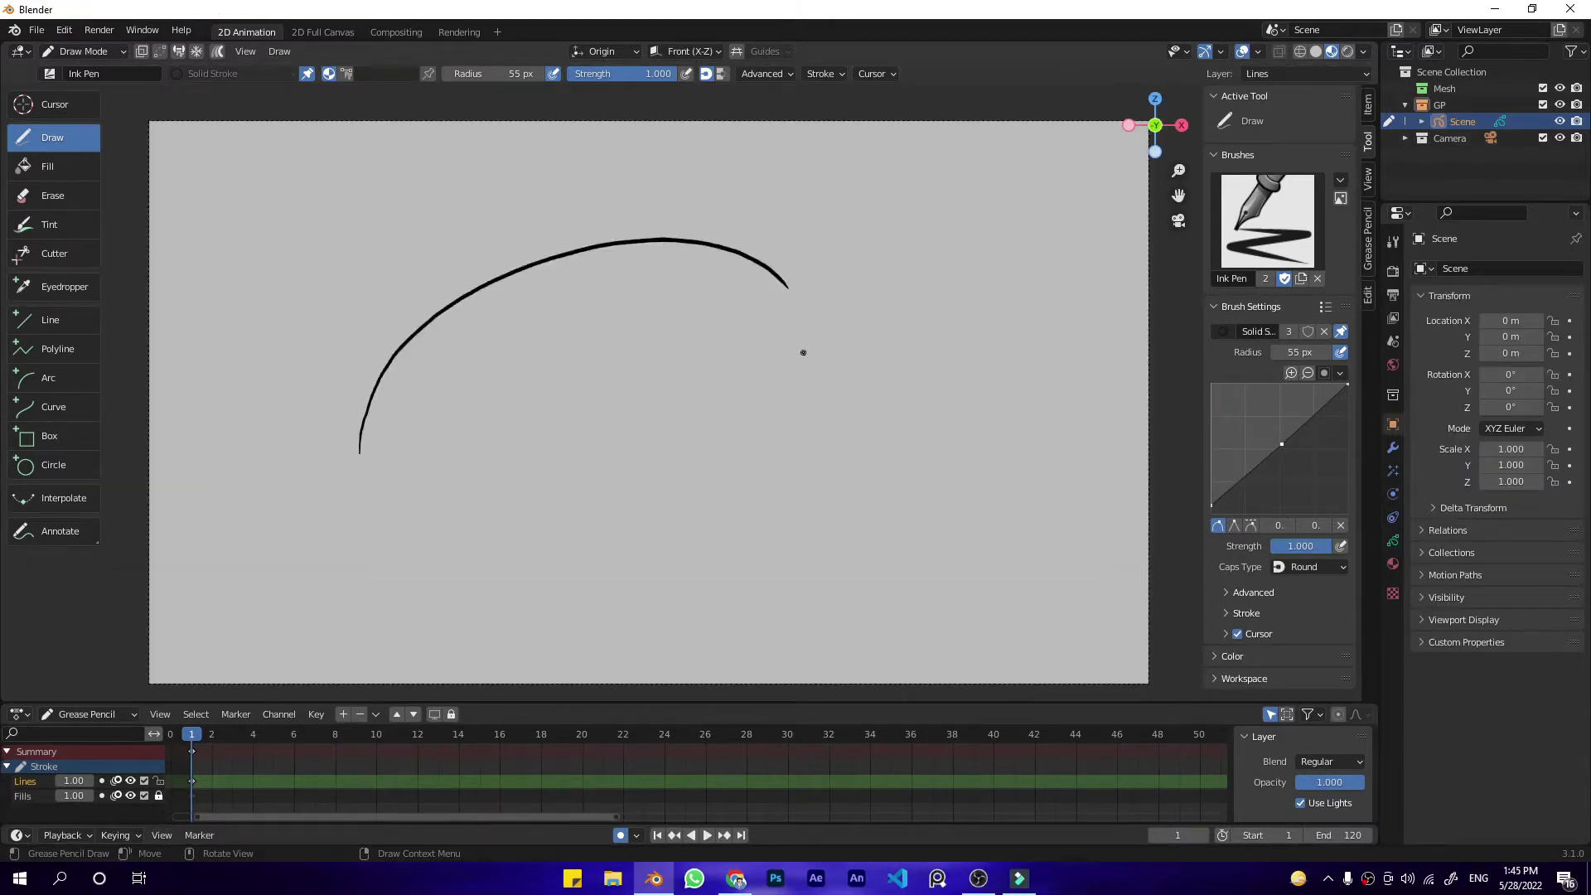
{"action": "mouse_move", "coordinate": [752, 201]}
{"action": "left_mouse_down"}
{"action": "mouse_move", "coordinate": [416, 371]}
{"action": "mouse_move", "coordinate": [248, 373]}
{"action": "left_mouse_up"}
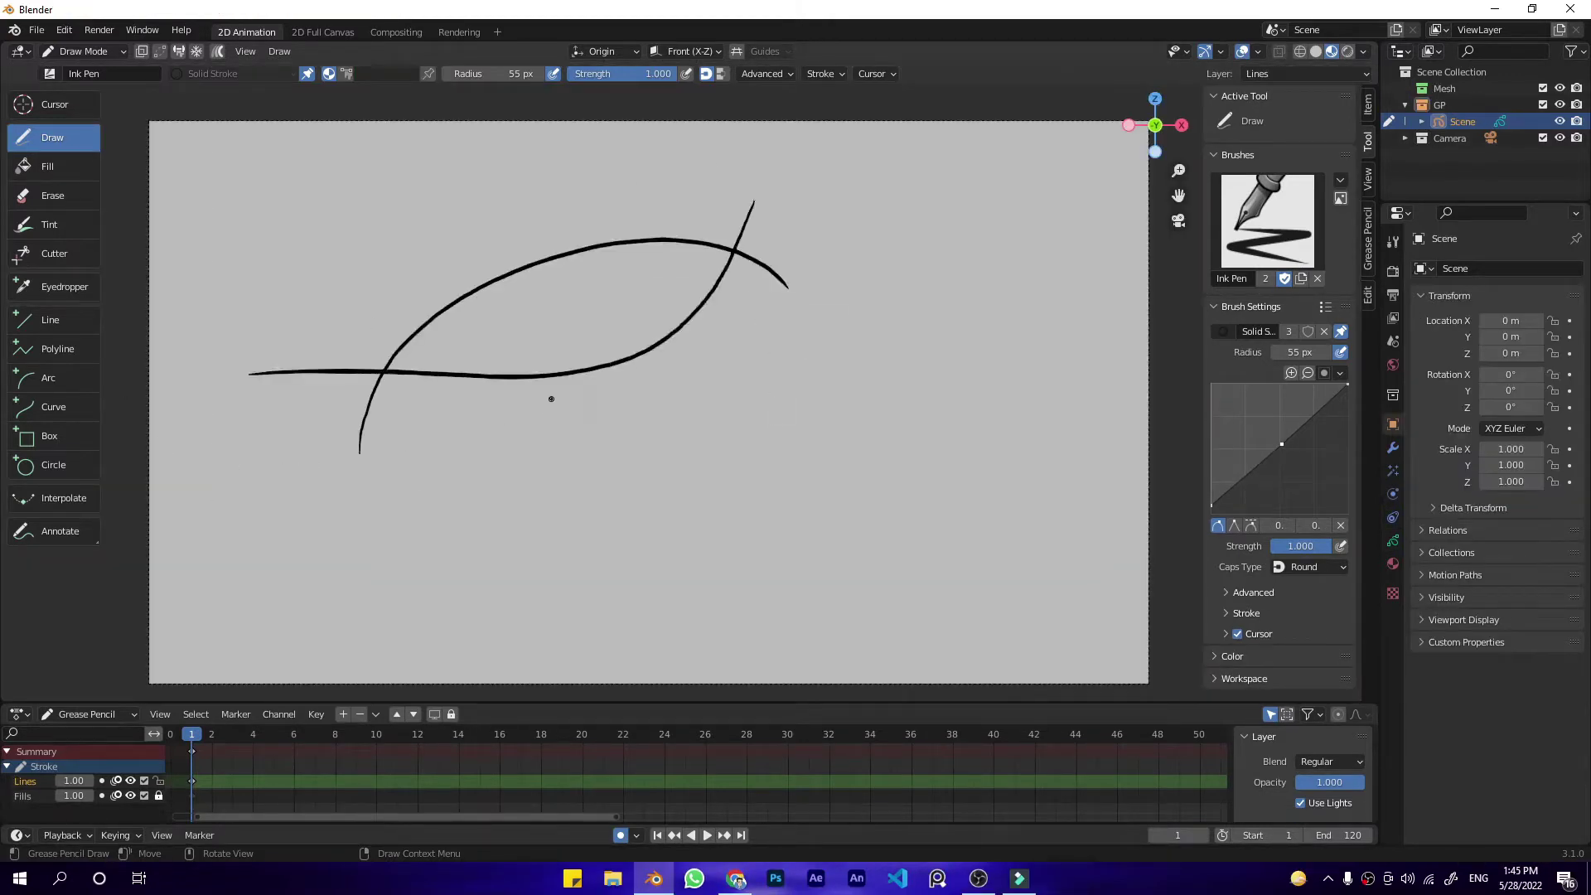
{"action": "left_click", "coordinate": [55, 250]}
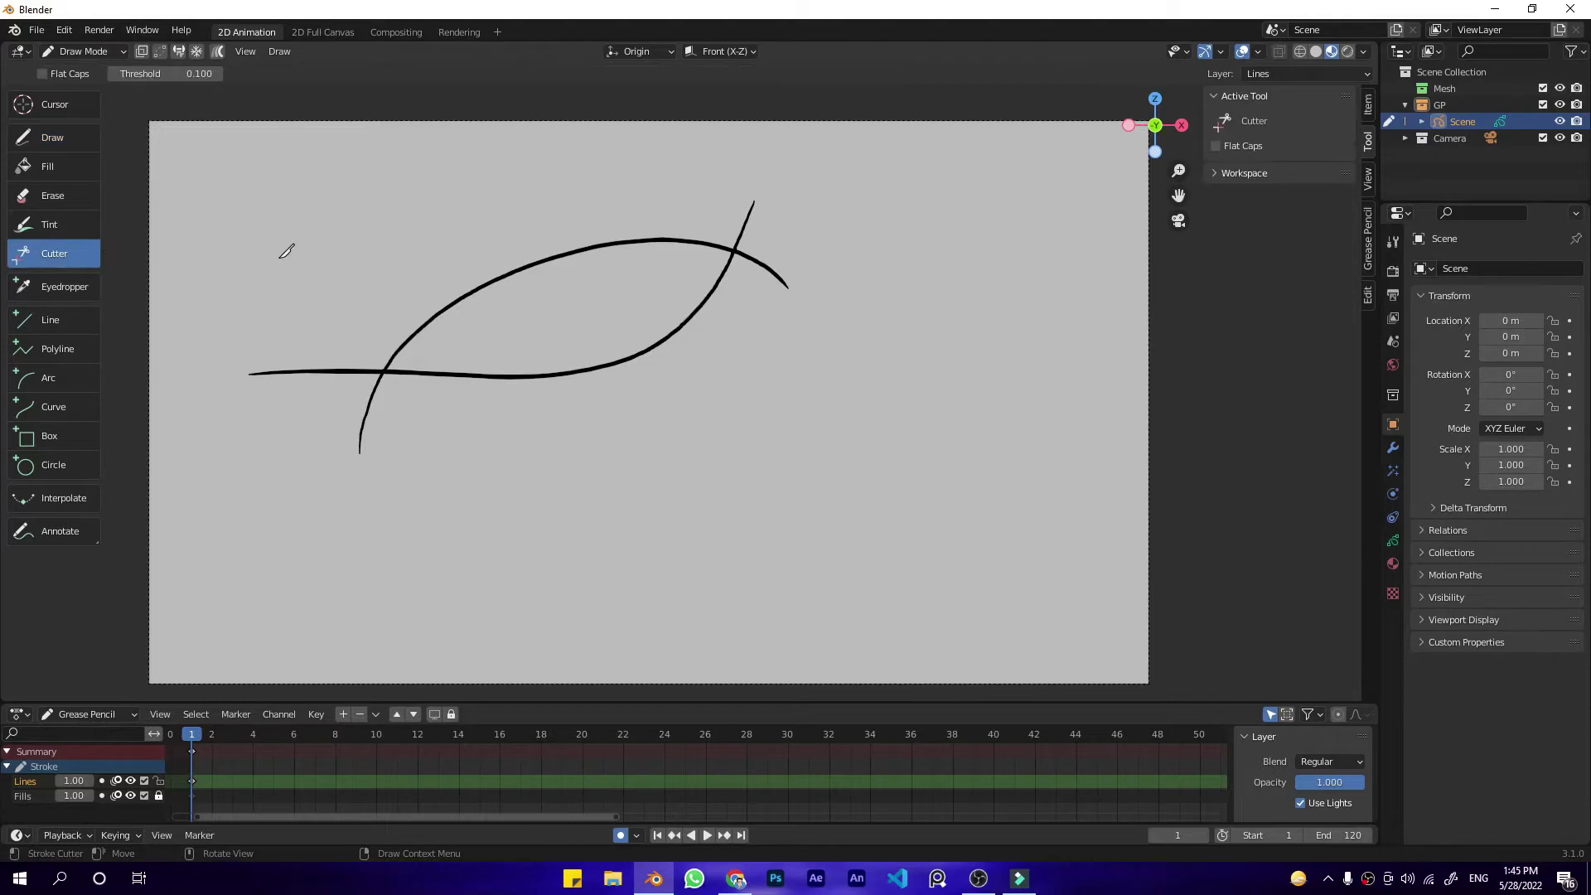
{"action": "left_click_drag", "start_coordinate": [357, 332], "coordinate": [414, 598]}
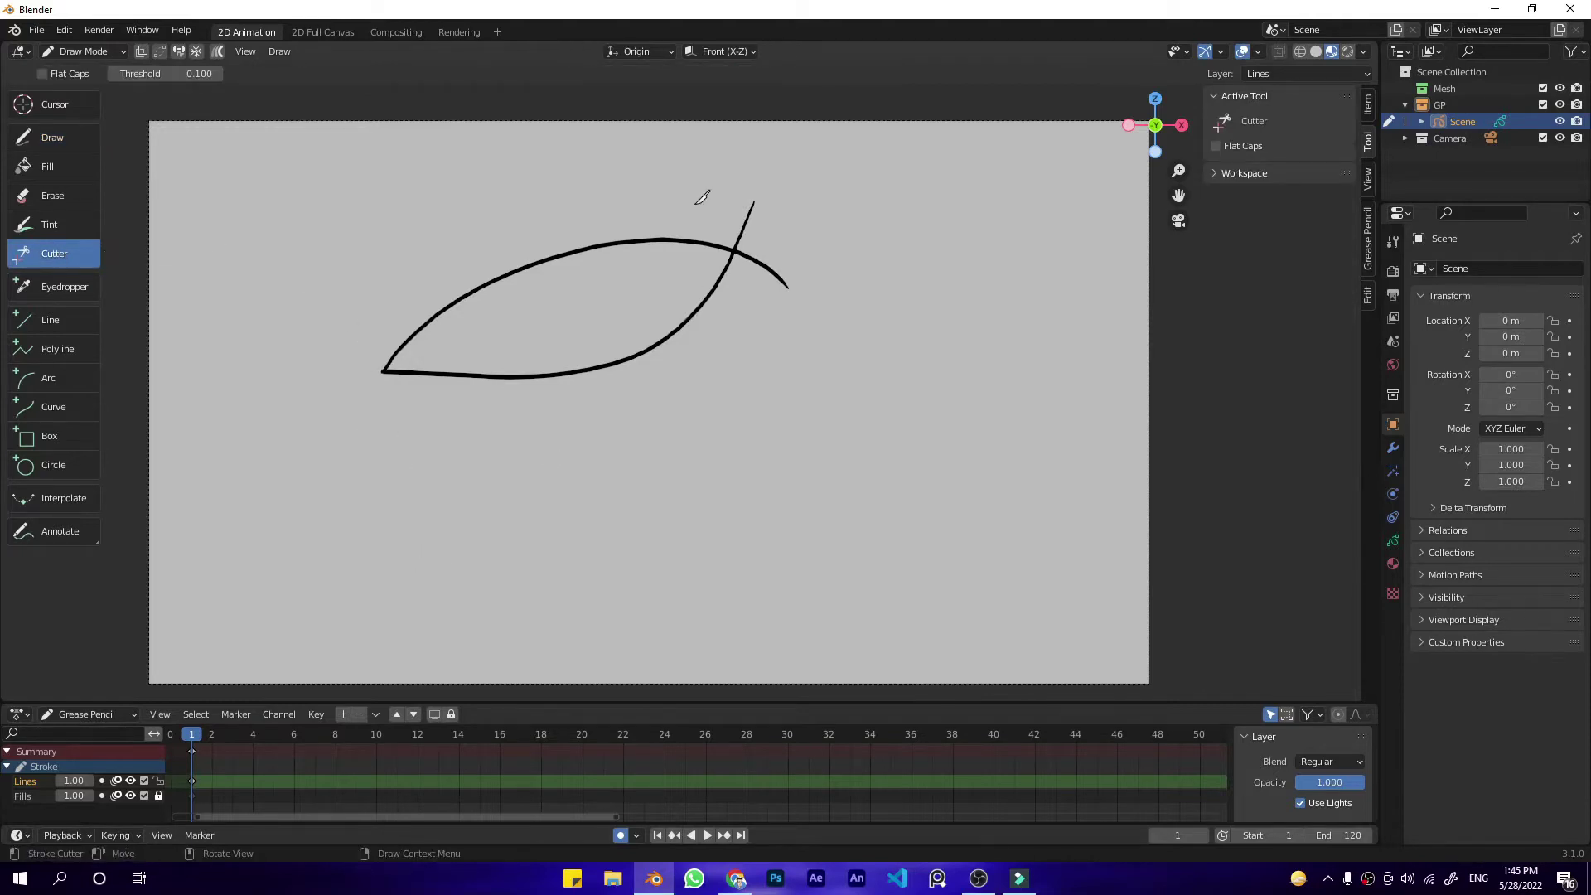
{"action": "left_click_drag", "start_coordinate": [739, 188], "coordinate": [715, 389]}
{"action": "key", "text": "ctrl+z"}
{"action": "left_click_drag", "start_coordinate": [774, 181], "coordinate": [752, 309]}
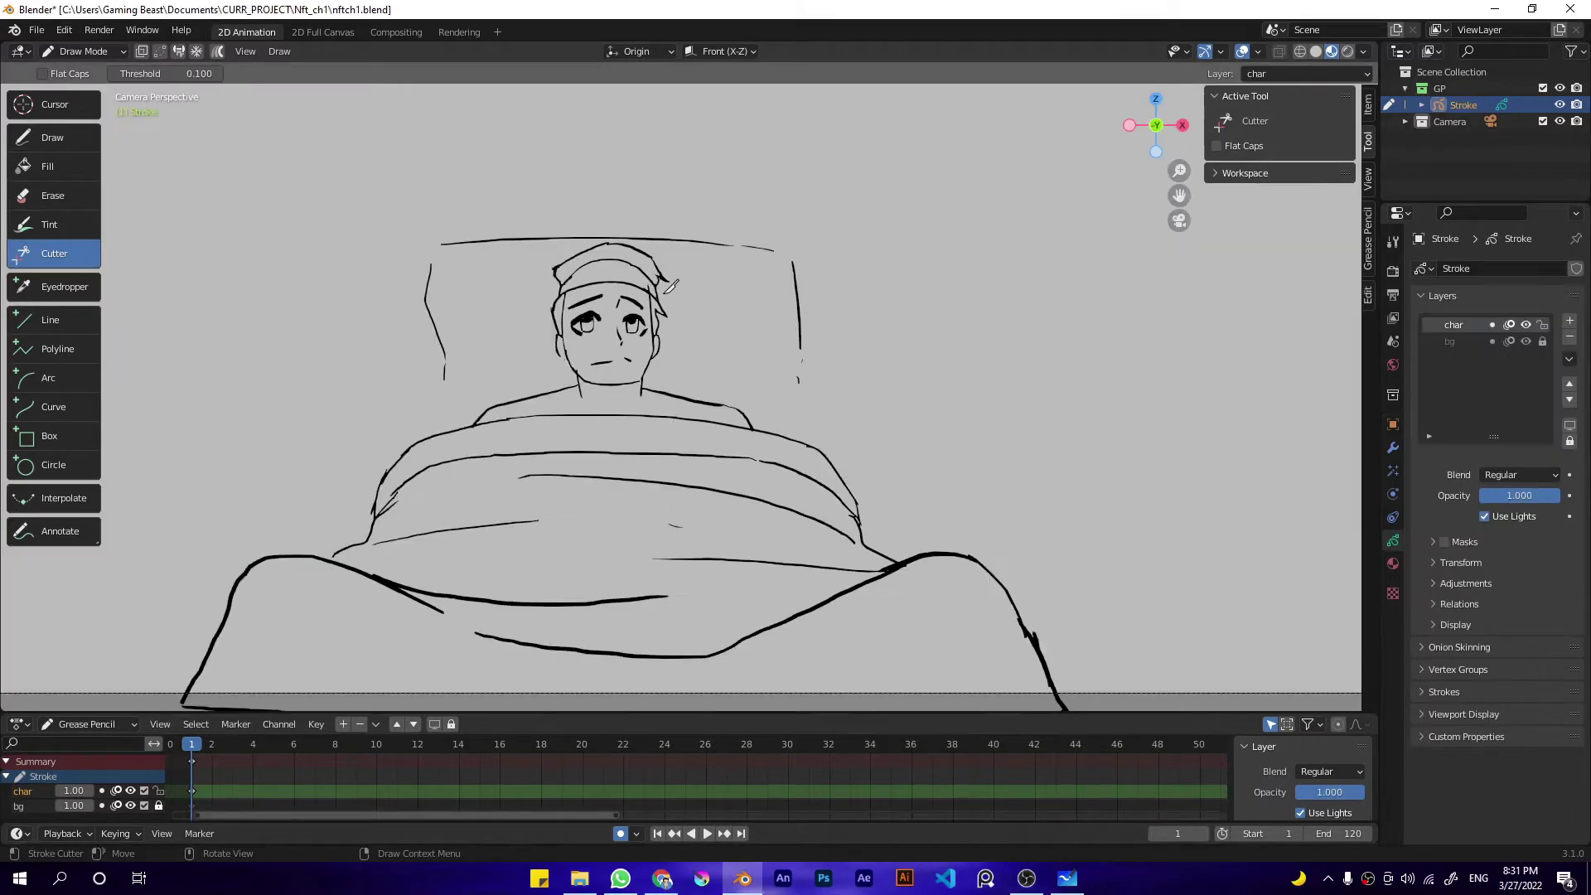
Step: Undo the last stroke and trim the overlapping line at the base of the character's neck with the Cutter
{"action": "key", "text": "d"}
{"action": "scroll", "coordinate": [564, 296], "scroll_direction": "down", "scroll_amount": 3}
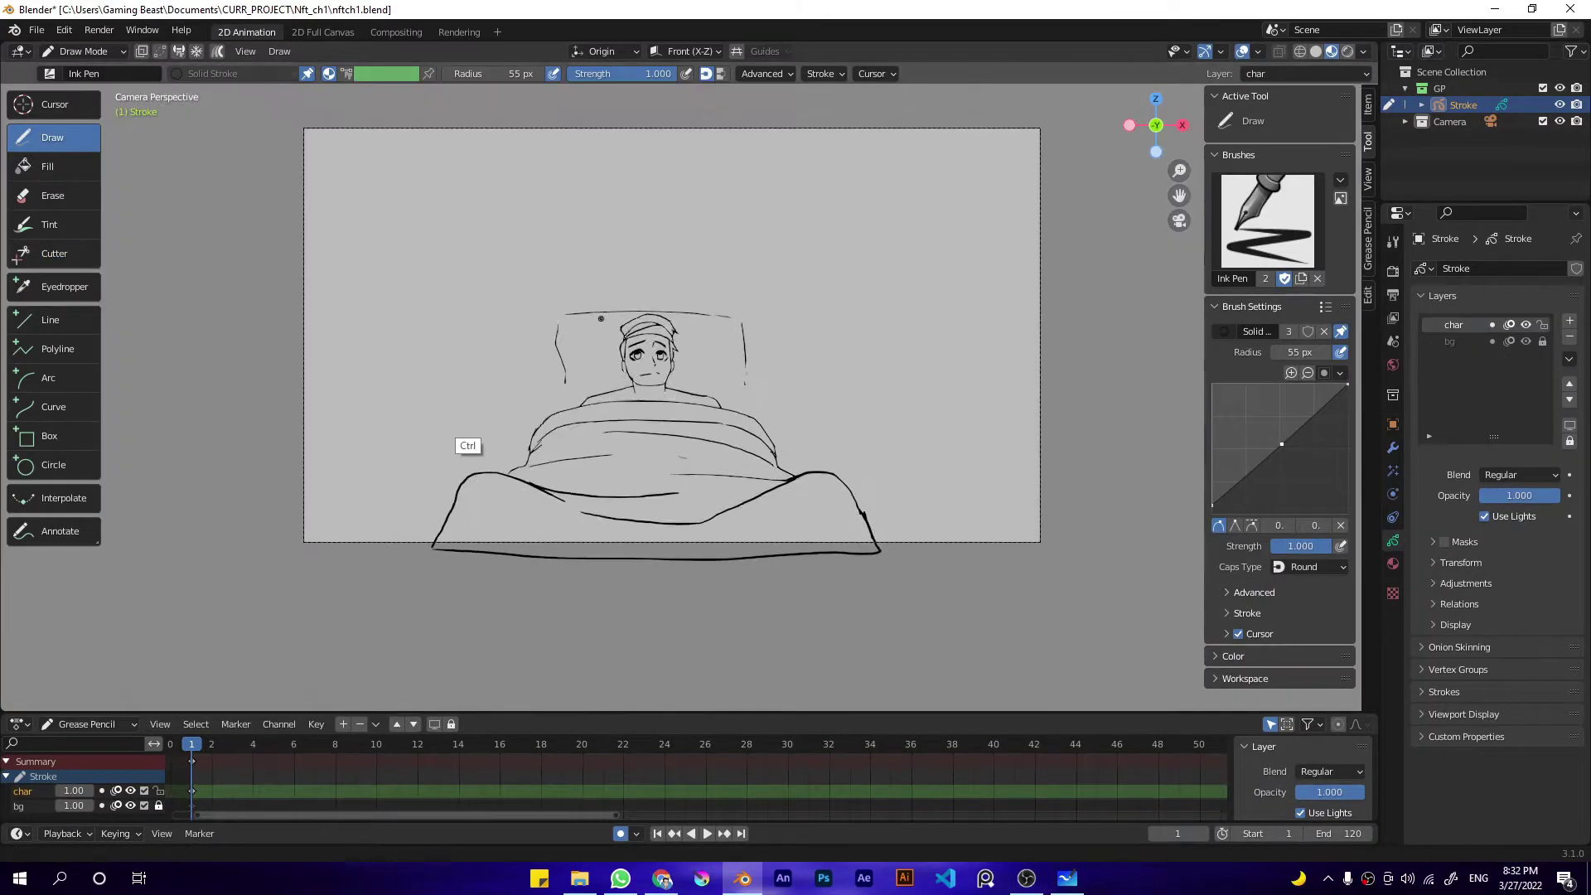
{"action": "scroll", "coordinate": [631, 373], "scroll_direction": "up", "scroll_amount": 3}
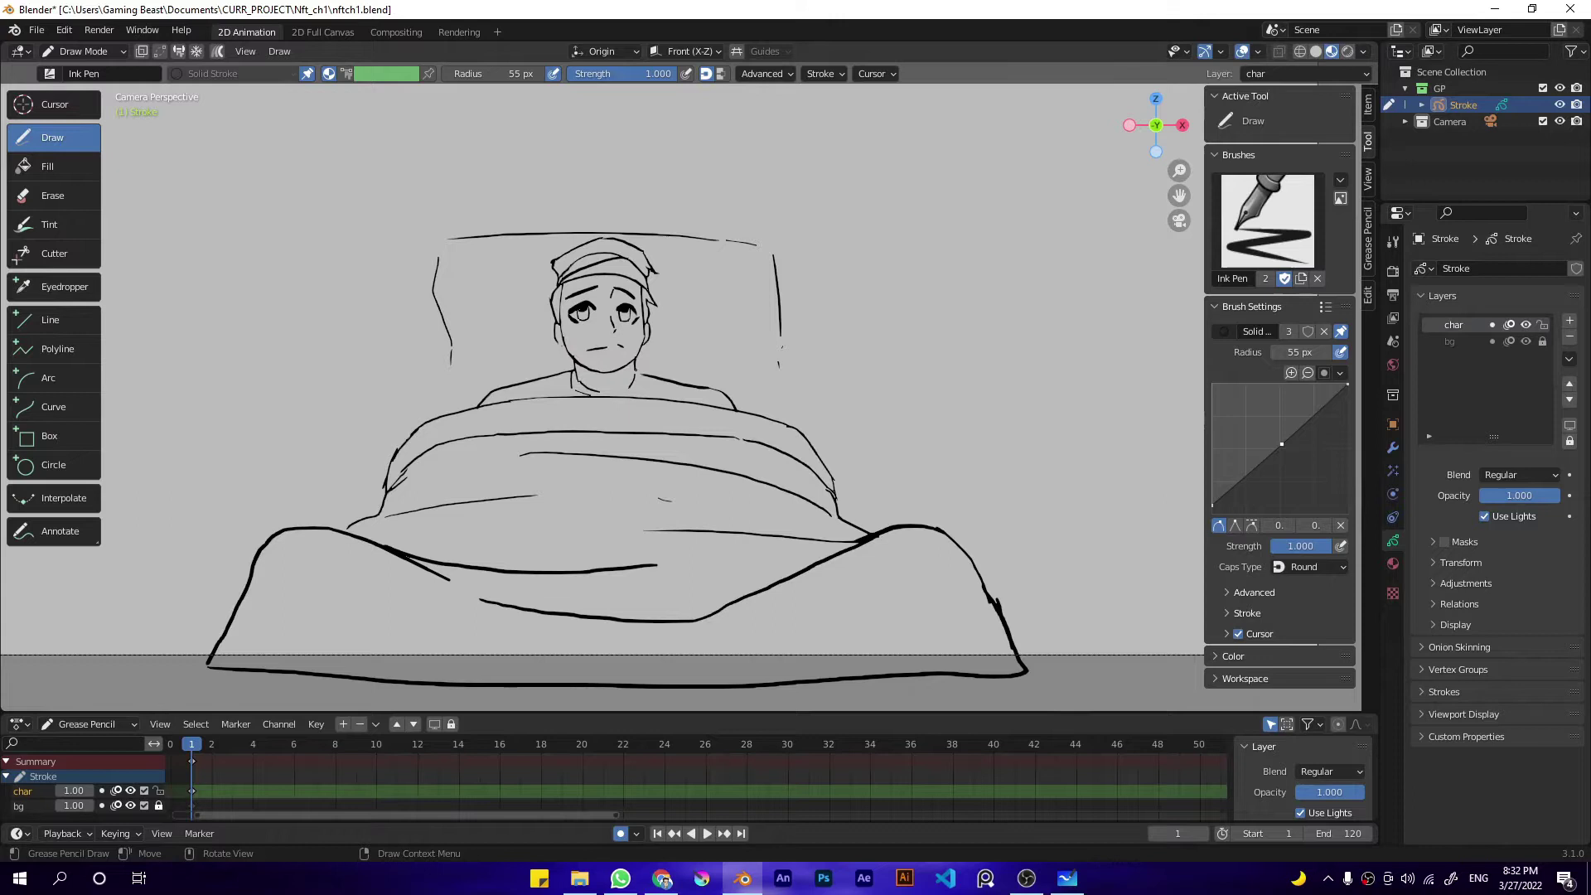
{"action": "key", "text": "ctrl+z"}
{"action": "key", "text": "k"}
{"action": "left_click_drag", "start_coordinate": [647, 374], "coordinate": [635, 405]}
Step: Complete the pillow's outline and draw crease lines on both sides of the character's head
{"action": "key", "text": "d"}
{"action": "left_click_drag", "start_coordinate": [450, 352], "coordinate": [535, 378]}
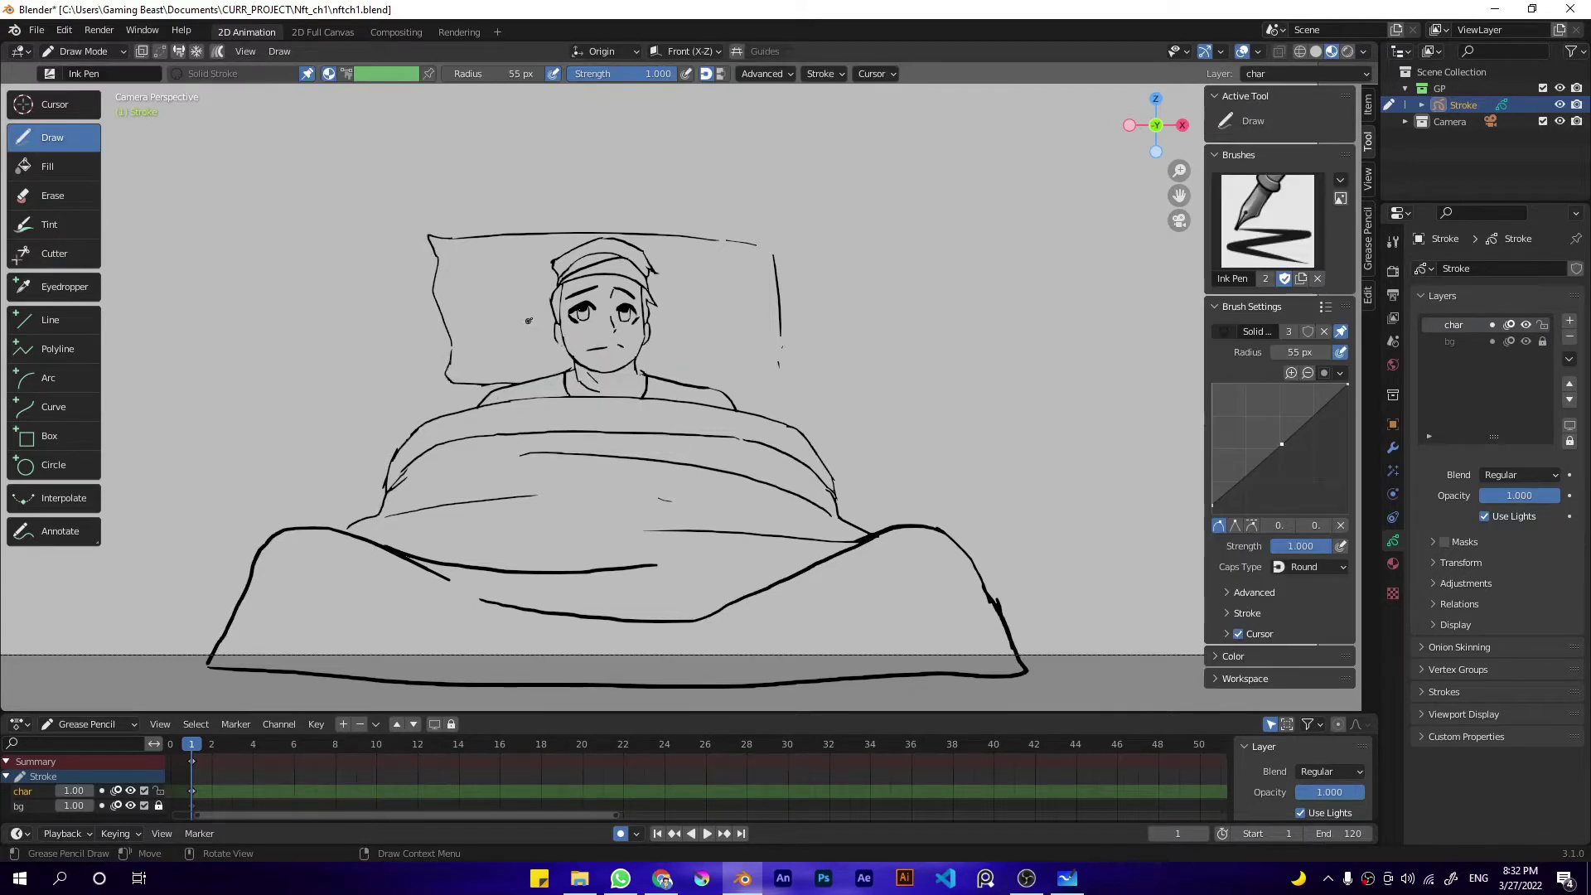
{"action": "left_click_drag", "start_coordinate": [547, 282], "coordinate": [494, 259]}
{"action": "left_click_drag", "start_coordinate": [472, 312], "coordinate": [551, 325]}
{"action": "left_click_drag", "start_coordinate": [533, 339], "coordinate": [523, 344]}
{"action": "left_click_drag", "start_coordinate": [724, 333], "coordinate": [662, 335]}
{"action": "left_click_drag", "start_coordinate": [680, 260], "coordinate": [666, 281]}
{"action": "left_click_drag", "start_coordinate": [670, 315], "coordinate": [732, 267]}
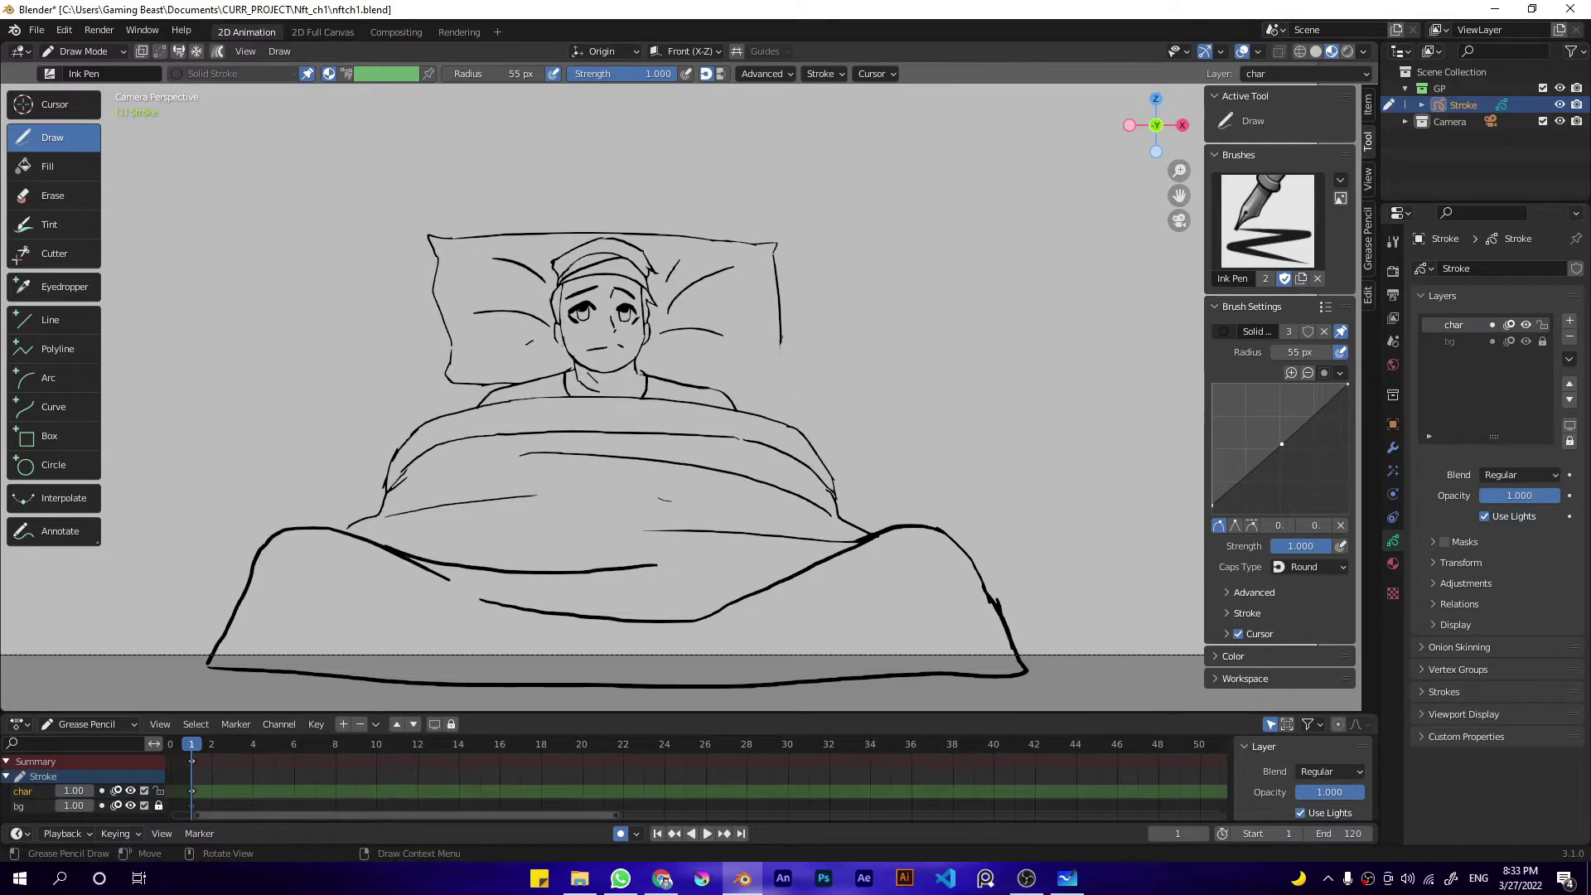
Step: Draw the shirt collar and shoulder details beside the neck and trim the overlapping lines with the Cutter
{"action": "middle_click_drag", "start_coordinate": [633, 404], "coordinate": [634, 390], "text": "shift"}
{"action": "mouse_move", "coordinate": [638, 356]}
{"action": "left_mouse_down"}
{"action": "mouse_move", "coordinate": [689, 367]}
{"action": "mouse_move", "coordinate": [665, 373]}
{"action": "left_mouse_up"}
{"action": "key", "text": "q"}
{"action": "left_click", "coordinate": [659, 378]}
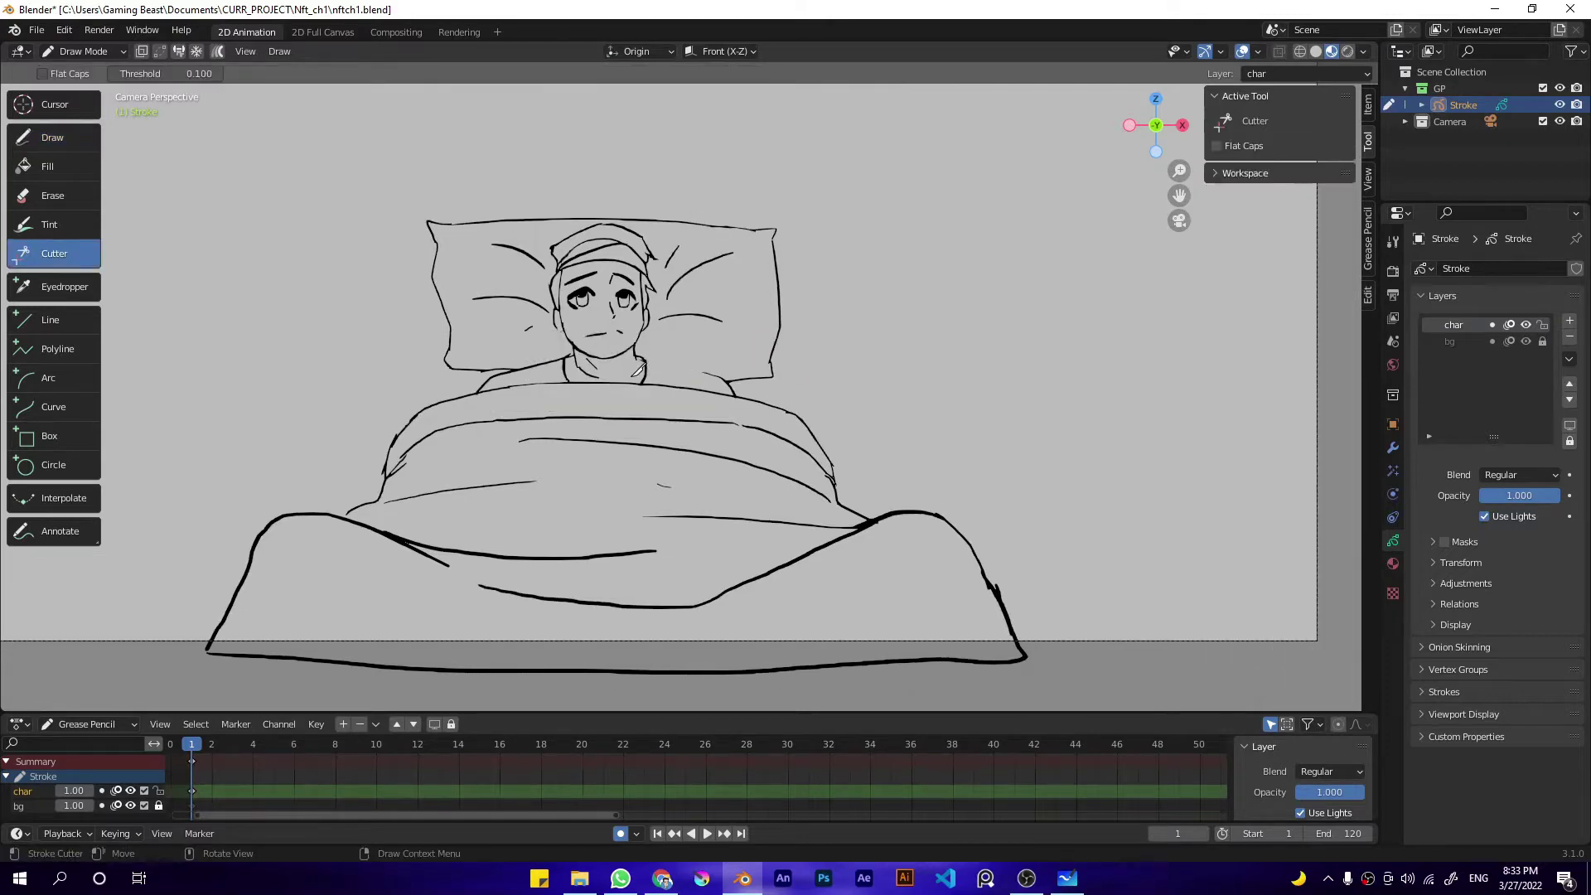
{"action": "key", "text": "q"}
{"action": "left_click", "coordinate": [642, 358]}
{"action": "left_click_drag", "start_coordinate": [560, 356], "coordinate": [502, 373]}
{"action": "key", "text": "q"}
{"action": "left_click", "coordinate": [497, 374]}
{"action": "key", "text": "q"}
{"action": "left_click", "coordinate": [506, 358]}
Step: Draw a headboard frame around the pillow with side edges down to the blanket, and restroke the blanket's upper edge
{"action": "mouse_move", "coordinate": [501, 351]}
{"action": "middle_mouse_down", "text": "ctrl"}
{"action": "mouse_move", "coordinate": [257, 535]}
{"action": "mouse_move", "coordinate": [505, 319]}
{"action": "middle_mouse_up", "text": "ctrl"}
{"action": "left_click_drag", "start_coordinate": [577, 370], "coordinate": [569, 320]}
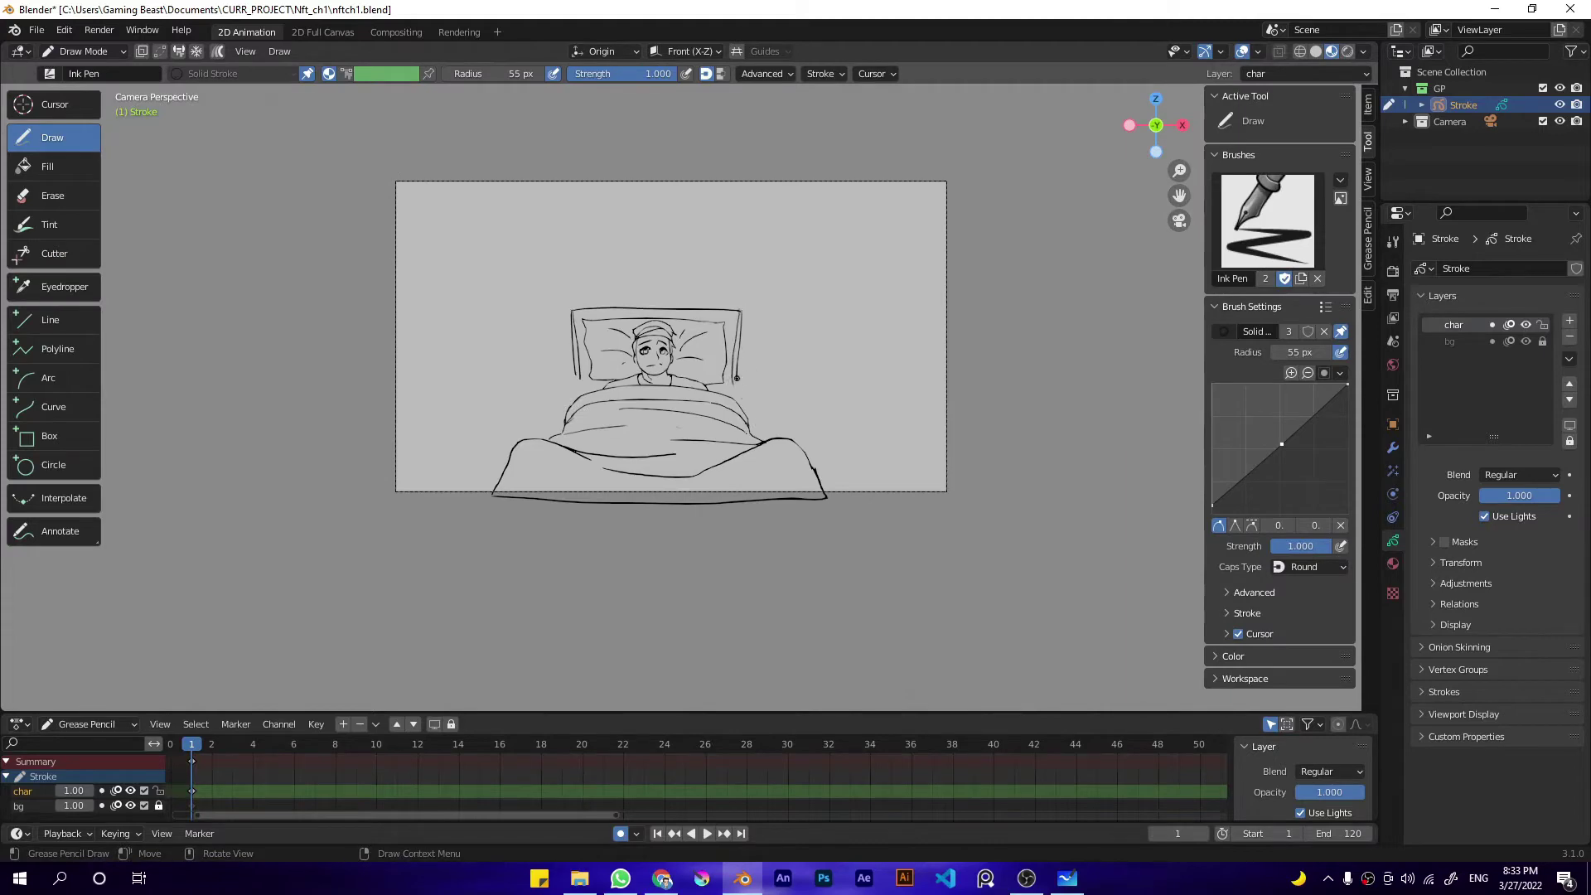
{"action": "scroll", "coordinate": [776, 430], "scroll_direction": "up", "scroll_amount": 5}
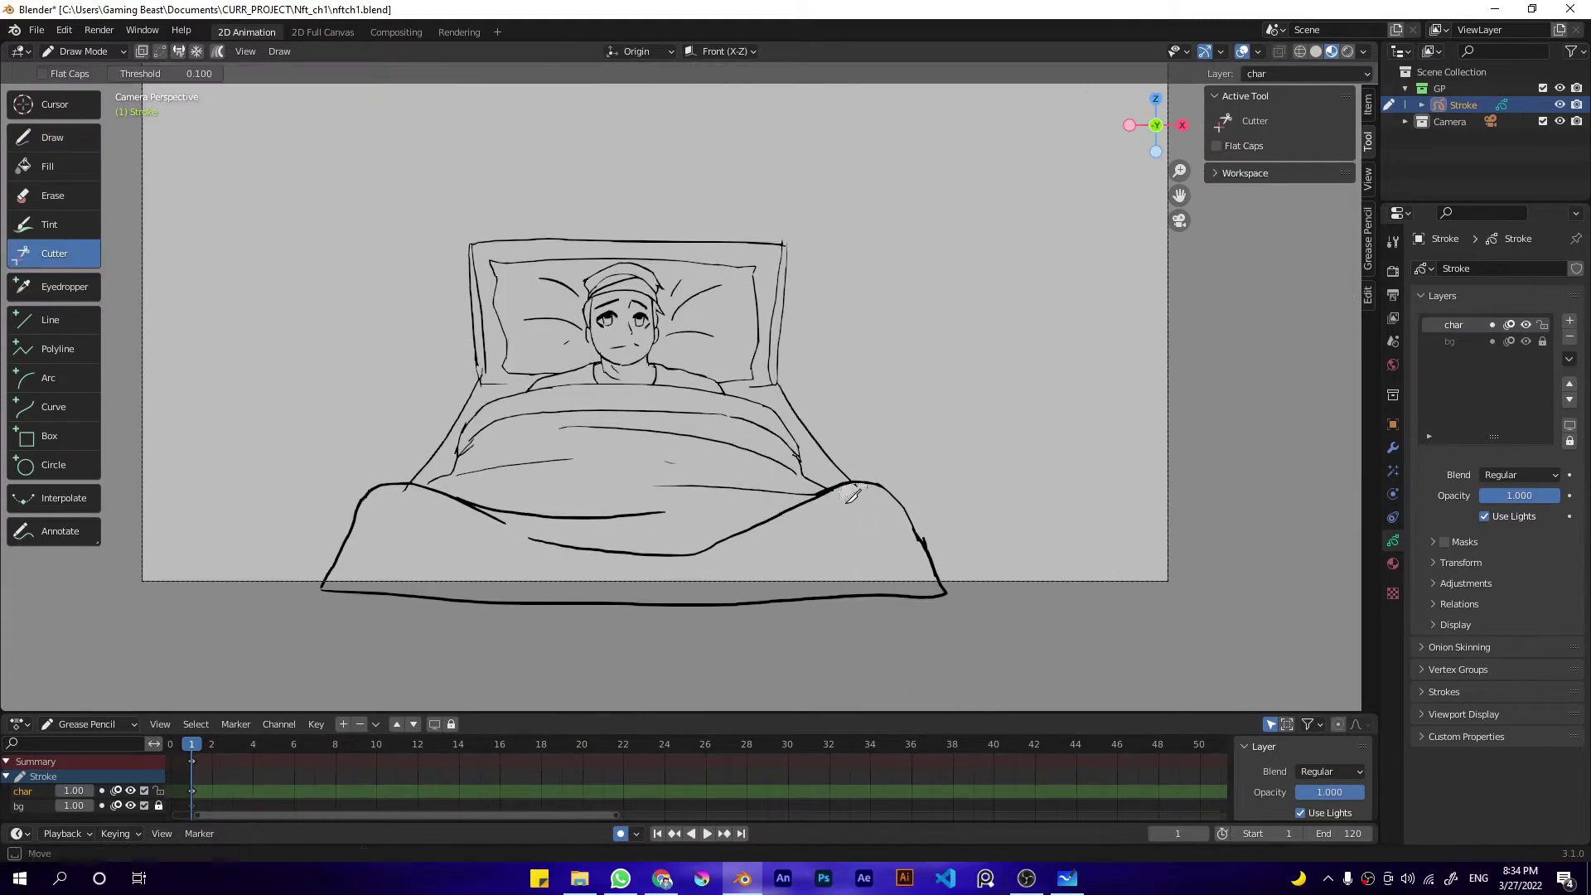
{"action": "left_click_drag", "start_coordinate": [553, 380], "coordinate": [648, 372]}
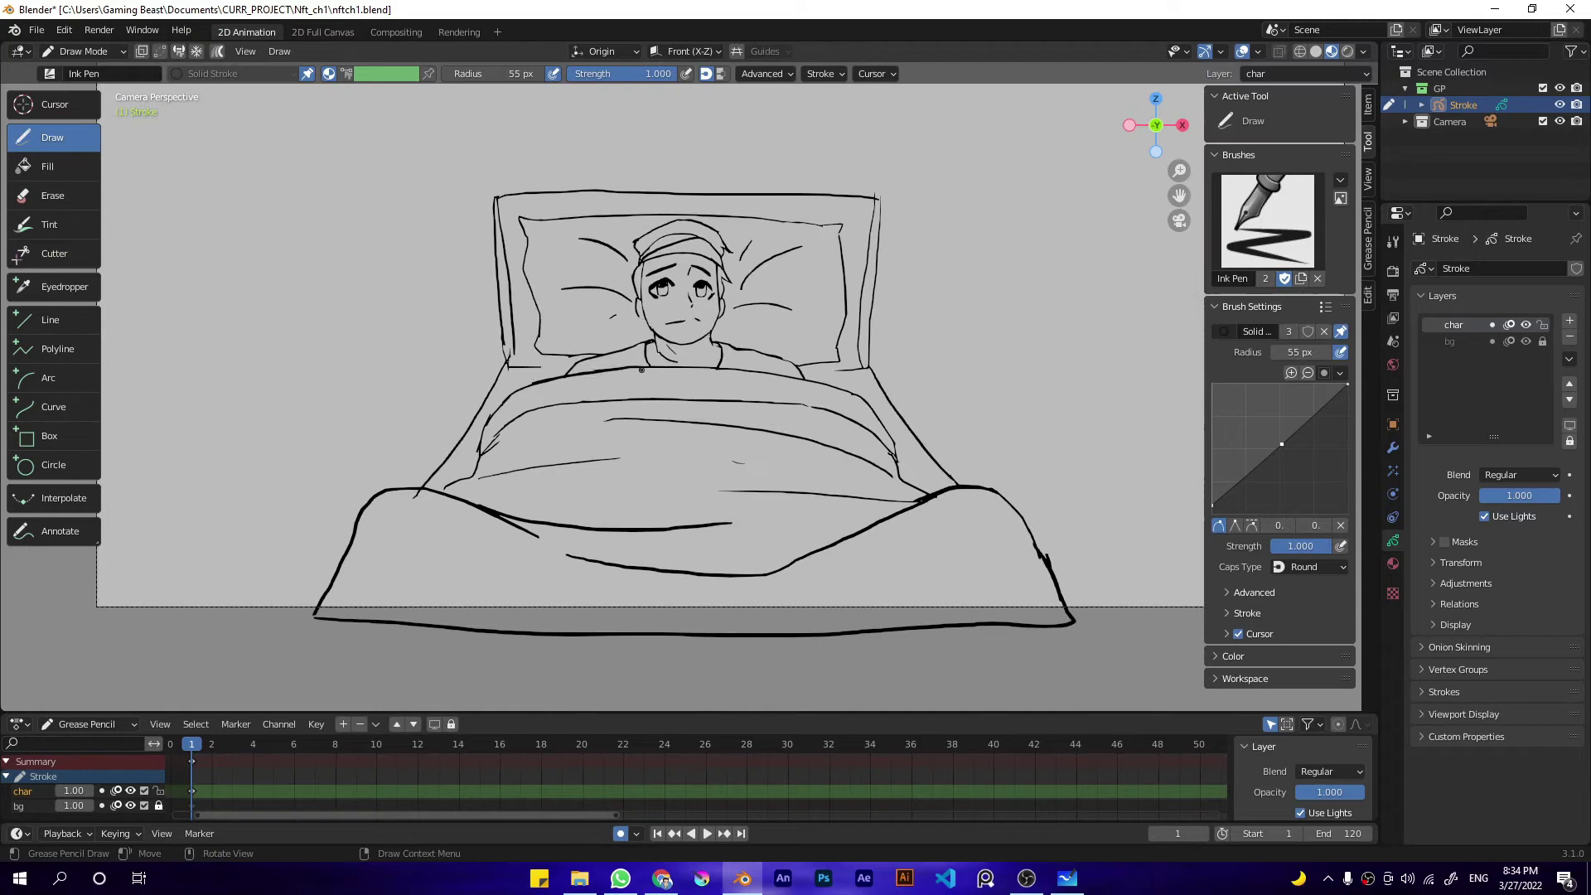
Step: Reshape the blanket's upper edge below the character's chest with a sculpting stroke and return to Draw Mode
{"action": "mouse_move", "coordinate": [806, 395]}
{"action": "middle_mouse_down", "text": "ctrl"}
{"action": "mouse_move", "coordinate": [598, 593]}
{"action": "mouse_move", "coordinate": [700, 414]}
{"action": "middle_mouse_up", "text": "ctrl"}
{"action": "key", "text": "ctrl+Tab"}
{"action": "left_click", "coordinate": [704, 477]}
{"action": "left_click", "coordinate": [51, 223]}
{"action": "left_click_drag", "start_coordinate": [680, 379], "coordinate": [679, 395]}
{"action": "key", "text": "ctrl+Tab"}
{"action": "left_click", "coordinate": [687, 323]}
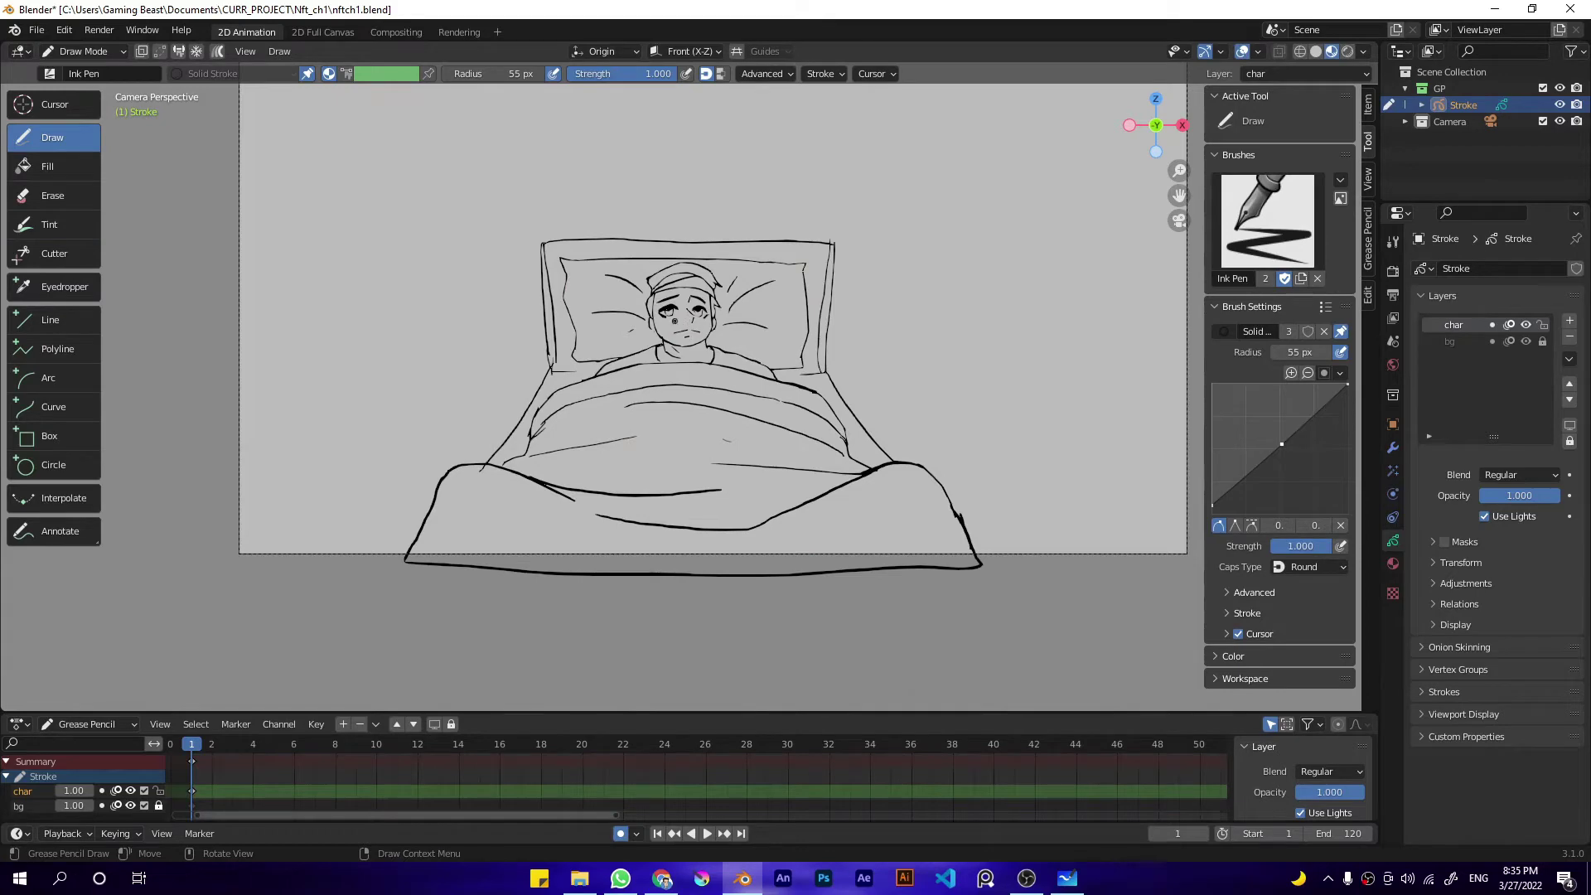
Step: Hide the color layer and set the char layer's opacity to 0.2
{"action": "scroll", "coordinate": [597, 397], "scroll_direction": "down", "scroll_amount": 3}
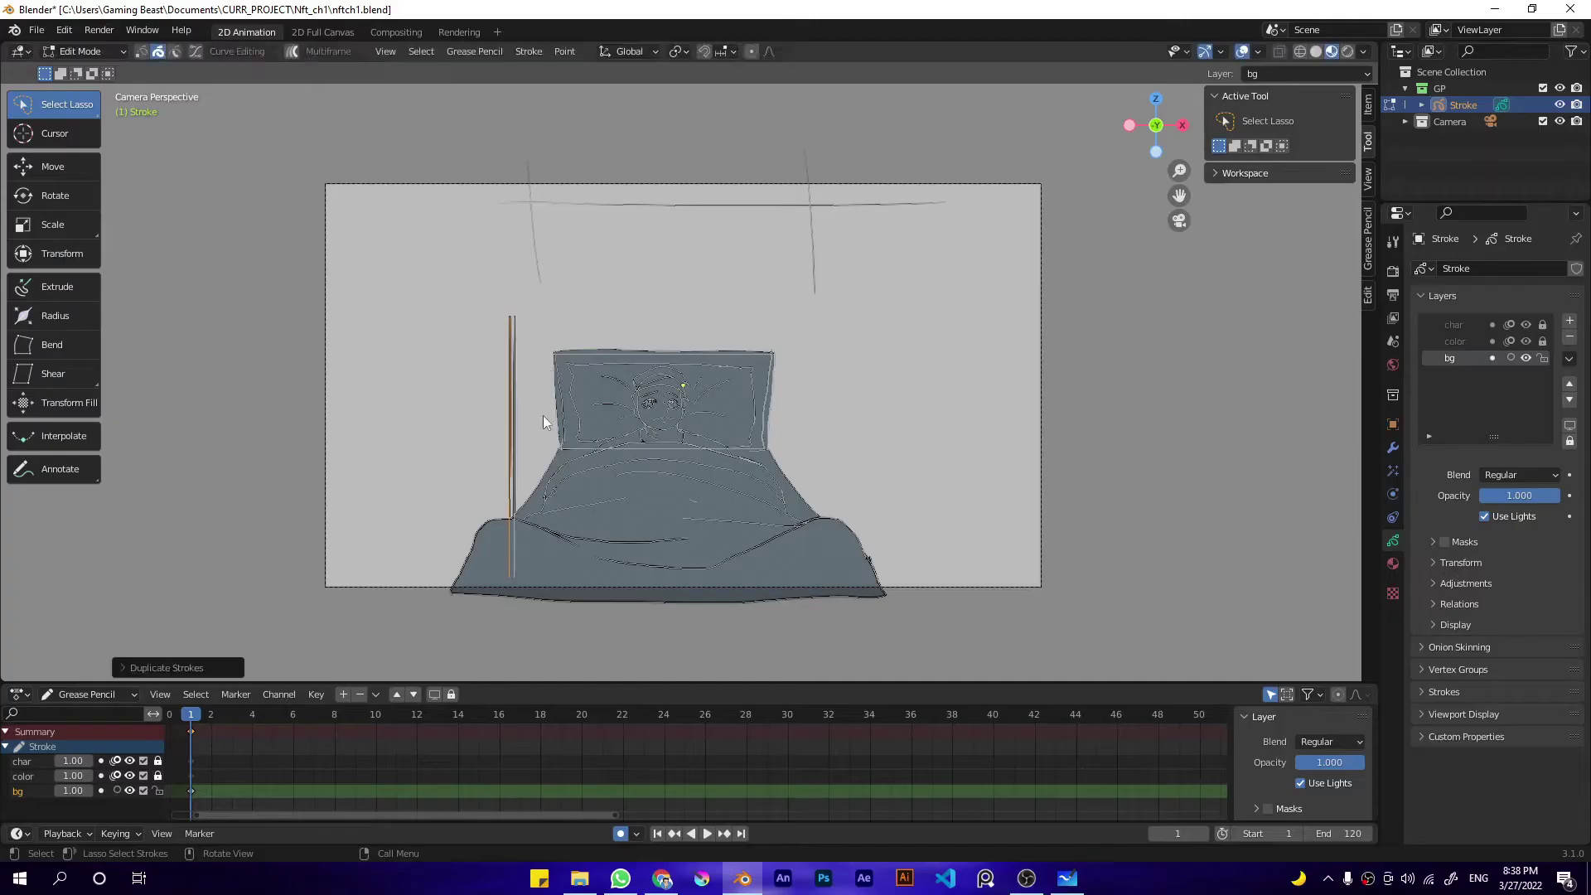
{"action": "left_click", "coordinate": [128, 774]}
{"action": "double_click", "coordinate": [75, 760]}
{"action": "type", "text": "0.2"}
{"action": "key", "text": "Return"}
Step: Draw the pole's closed lower end, its top cap and hook, and a short hanger bar on the bg layer
{"action": "left_click", "coordinate": [51, 142]}
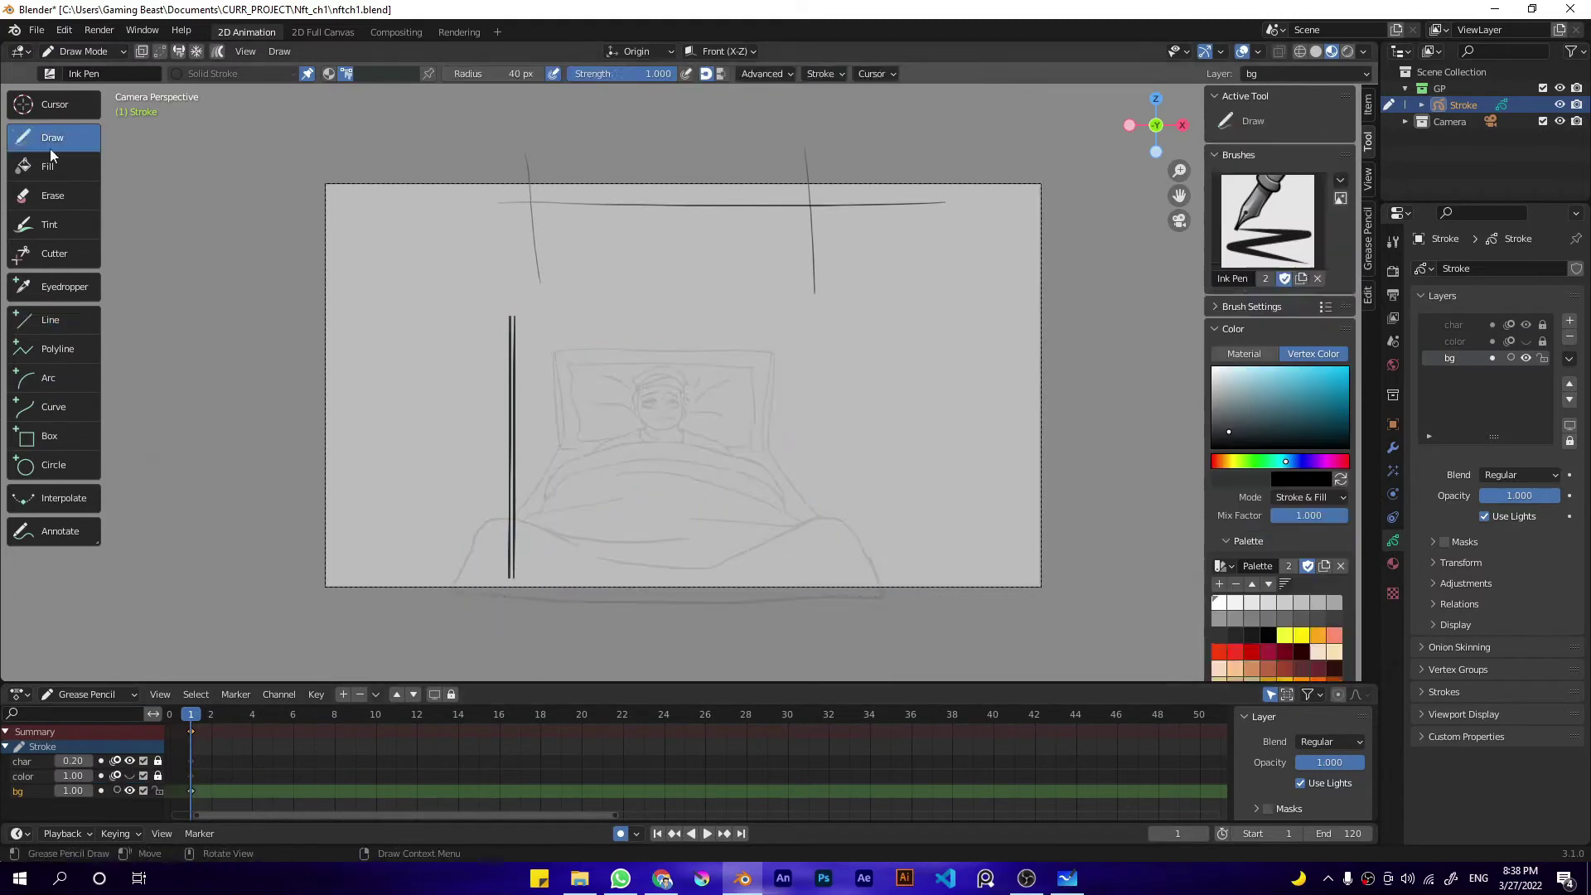
{"action": "left_click_drag", "start_coordinate": [506, 575], "coordinate": [517, 573]}
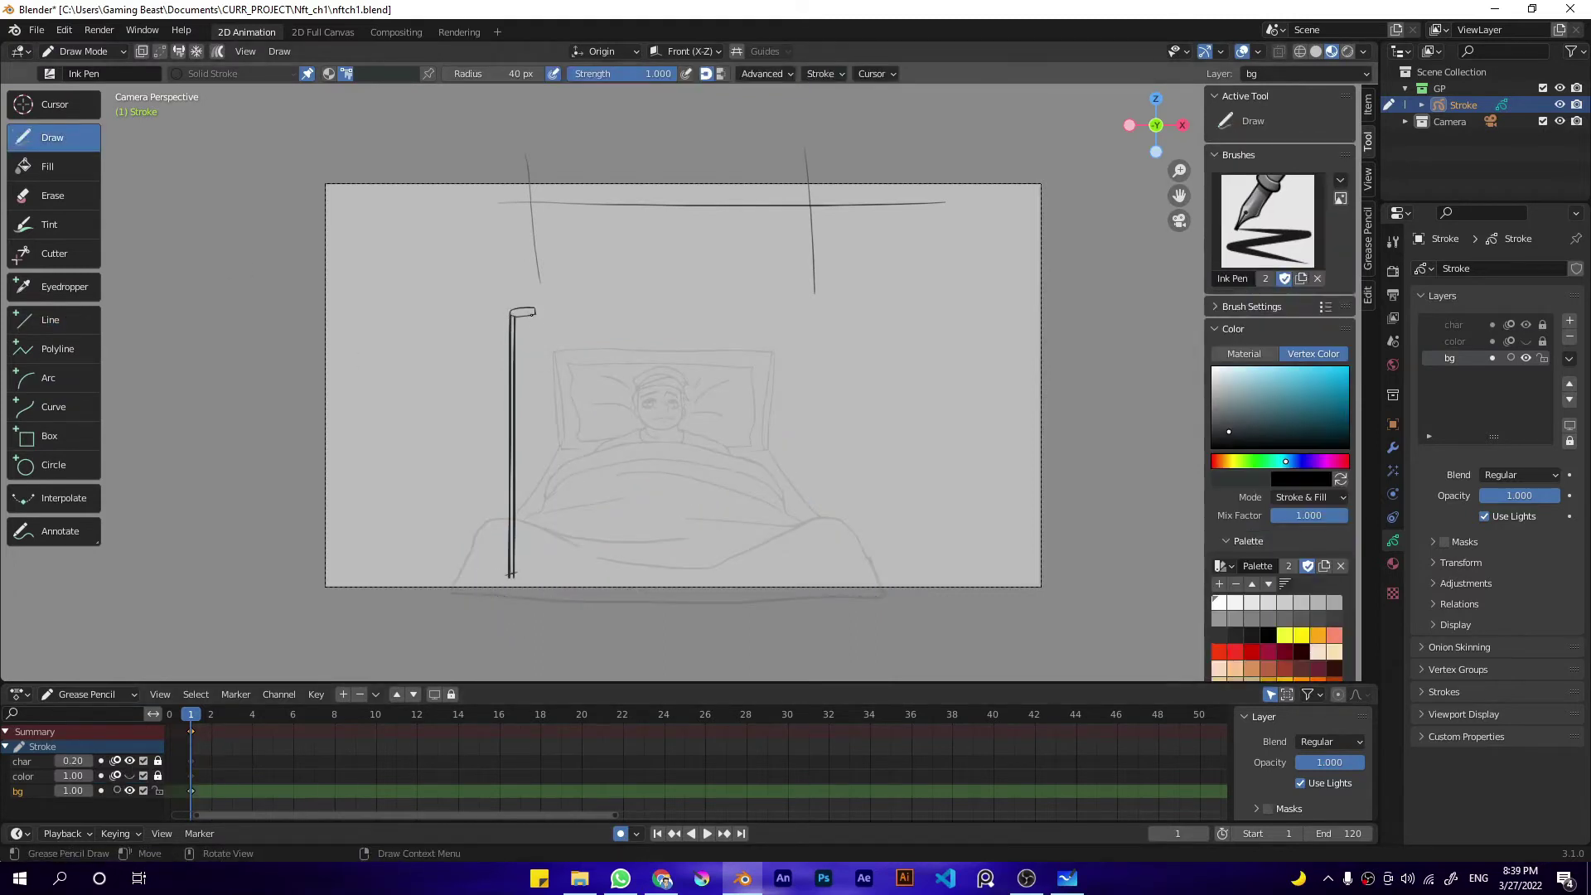
{"action": "left_click_drag", "start_coordinate": [533, 313], "coordinate": [534, 320]}
{"action": "scroll", "coordinate": [525, 320], "scroll_direction": "up", "scroll_amount": 3}
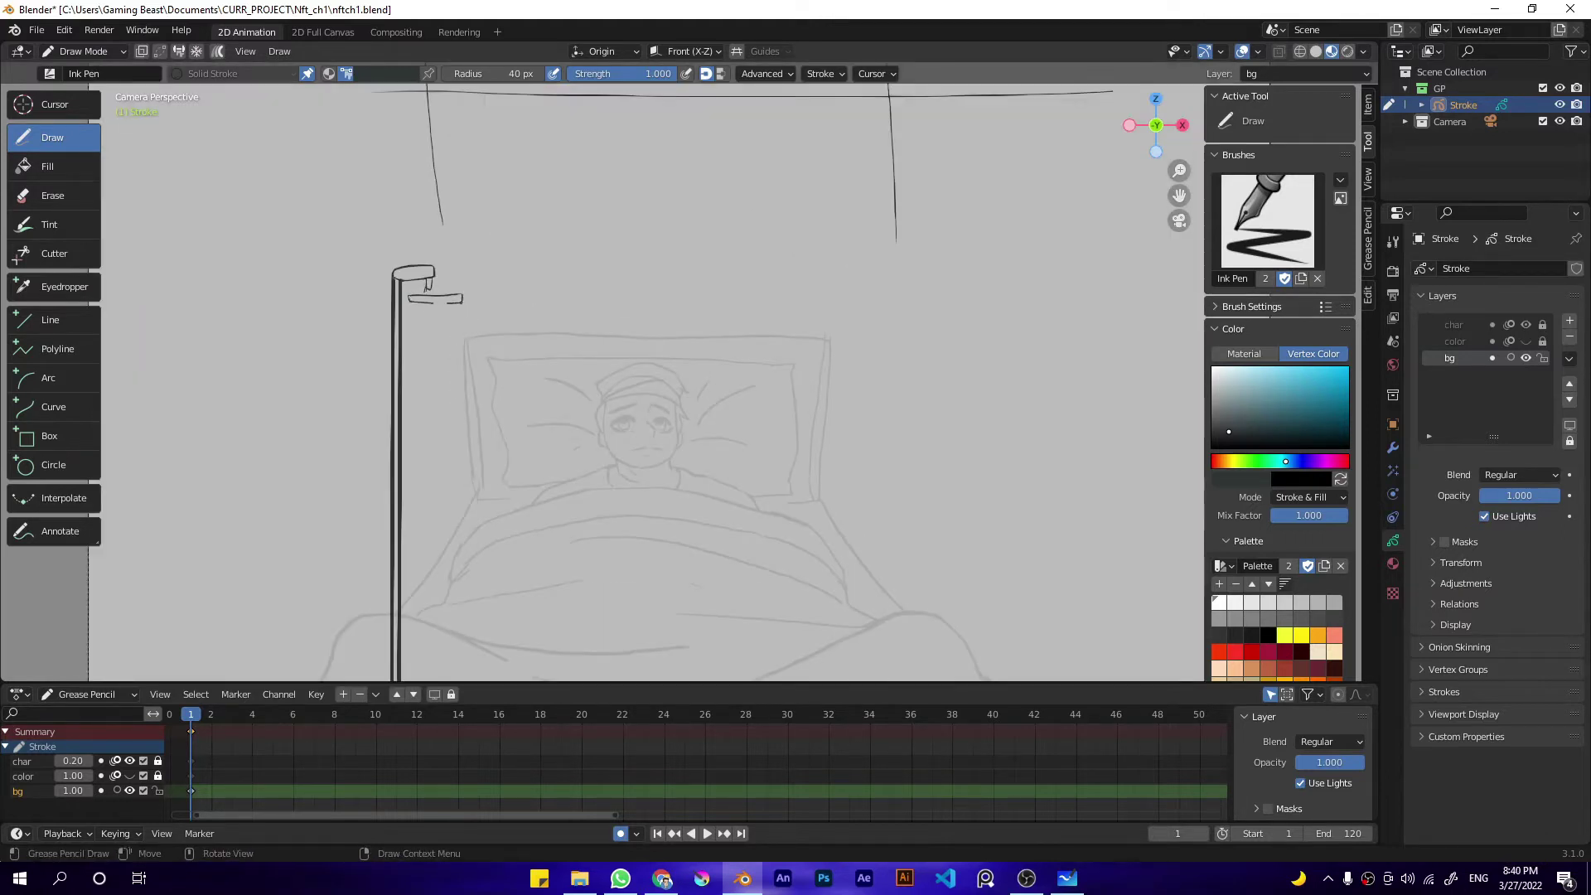
{"action": "left_click_drag", "start_coordinate": [462, 297], "coordinate": [464, 350]}
Step: Resize and reposition the hanger bar beneath the pole's cap in Edit Mode and return to Draw Mode
{"action": "key", "text": "Tab"}
{"action": "left_click", "coordinate": [448, 319]}
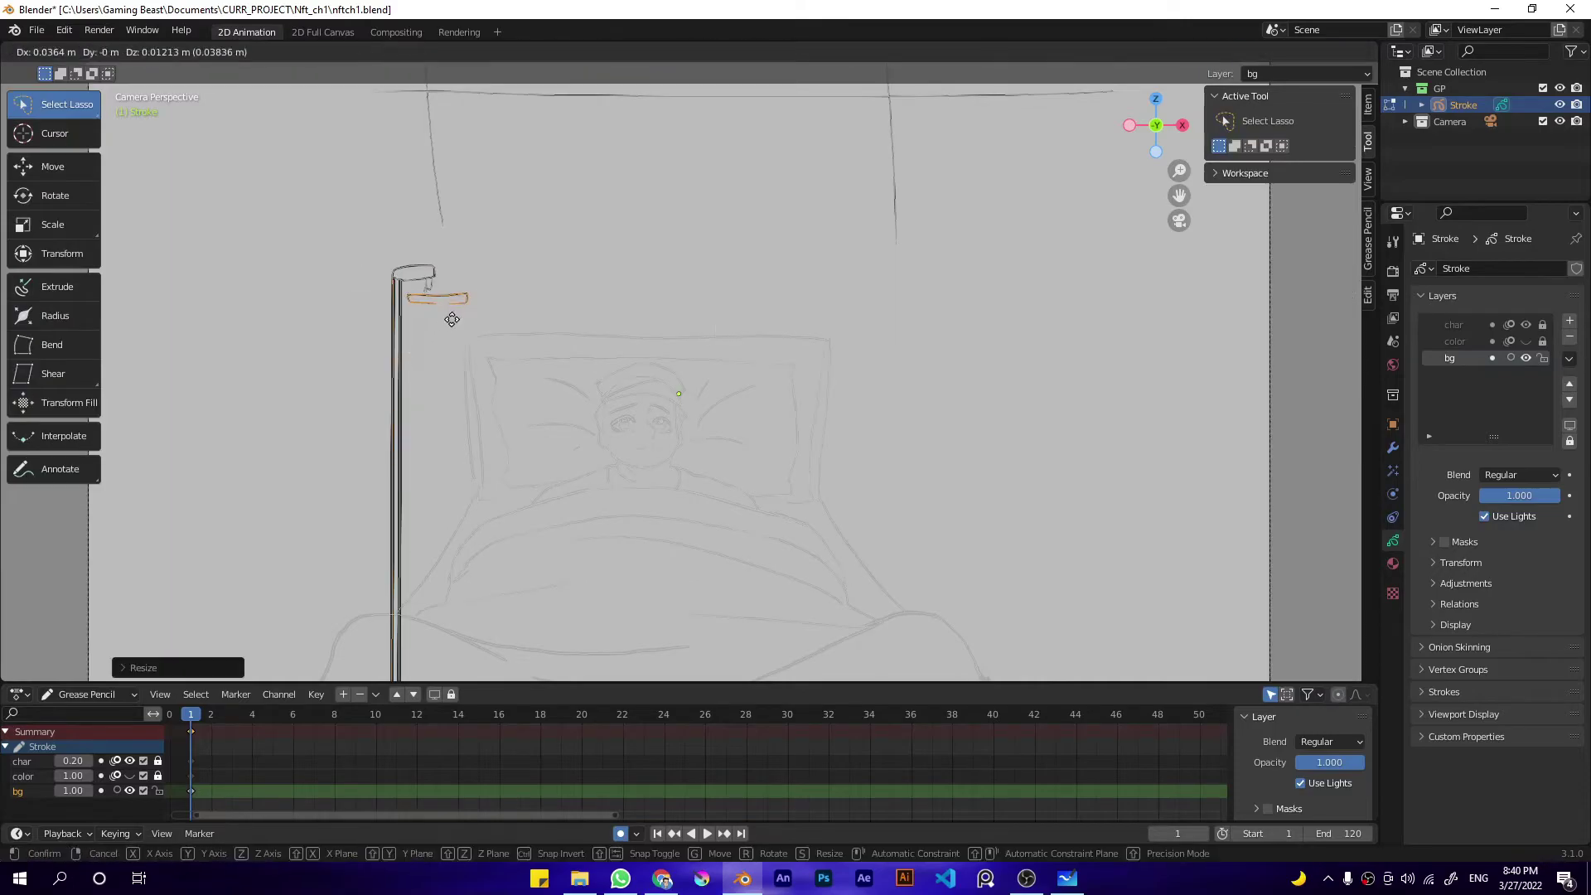
{"action": "key", "text": "Tab"}
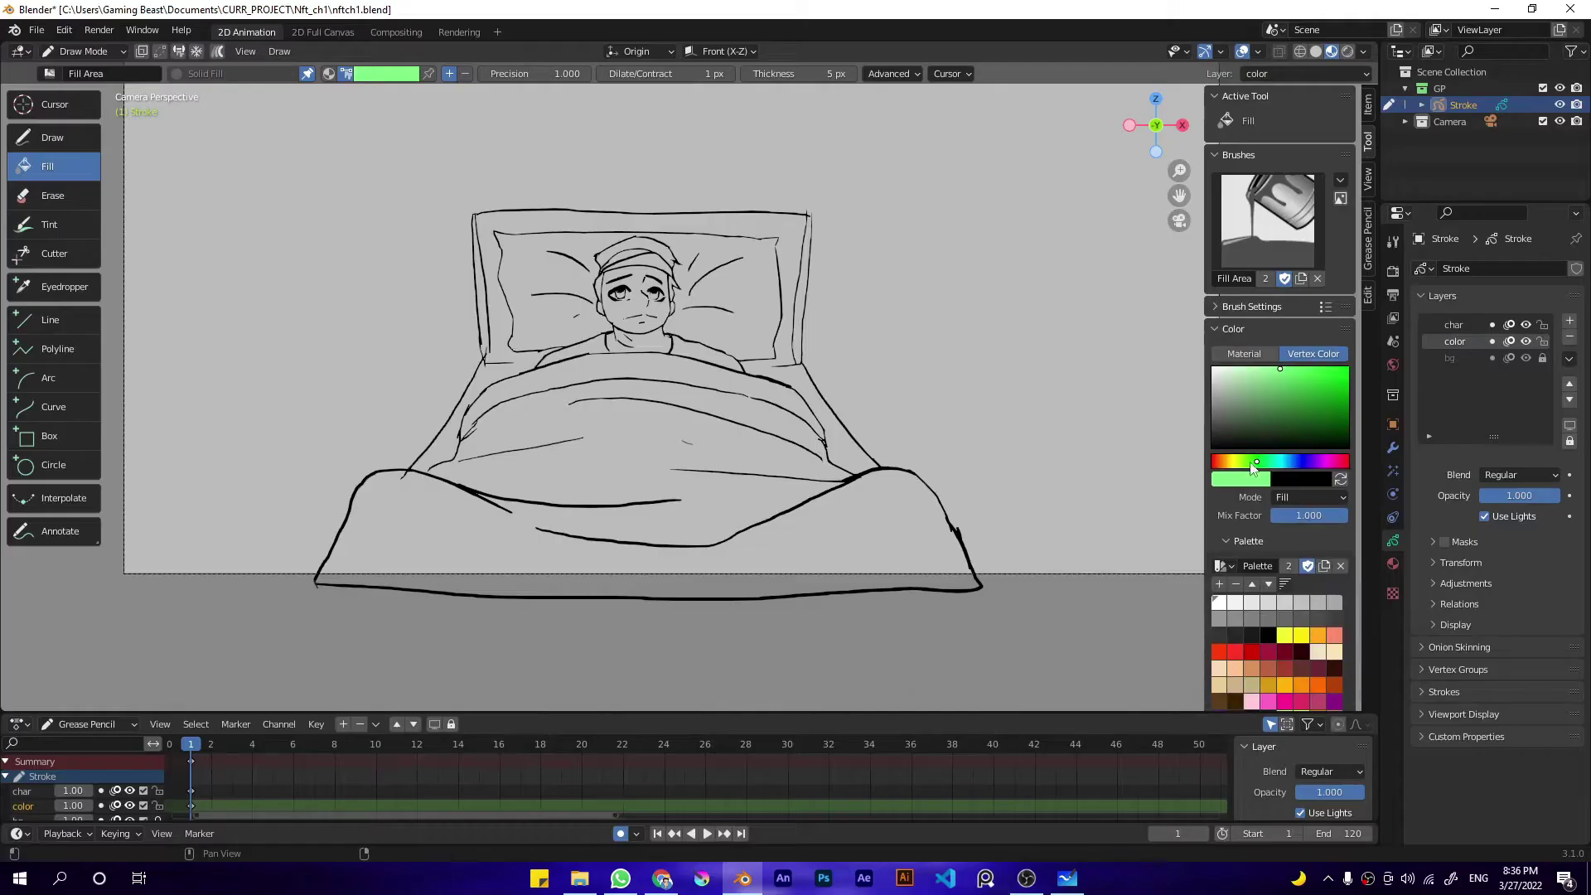
Step: Fill the whole bed and character silhouette with a muted blue-grey base on the color layer
{"action": "left_click", "coordinate": [1241, 406]}
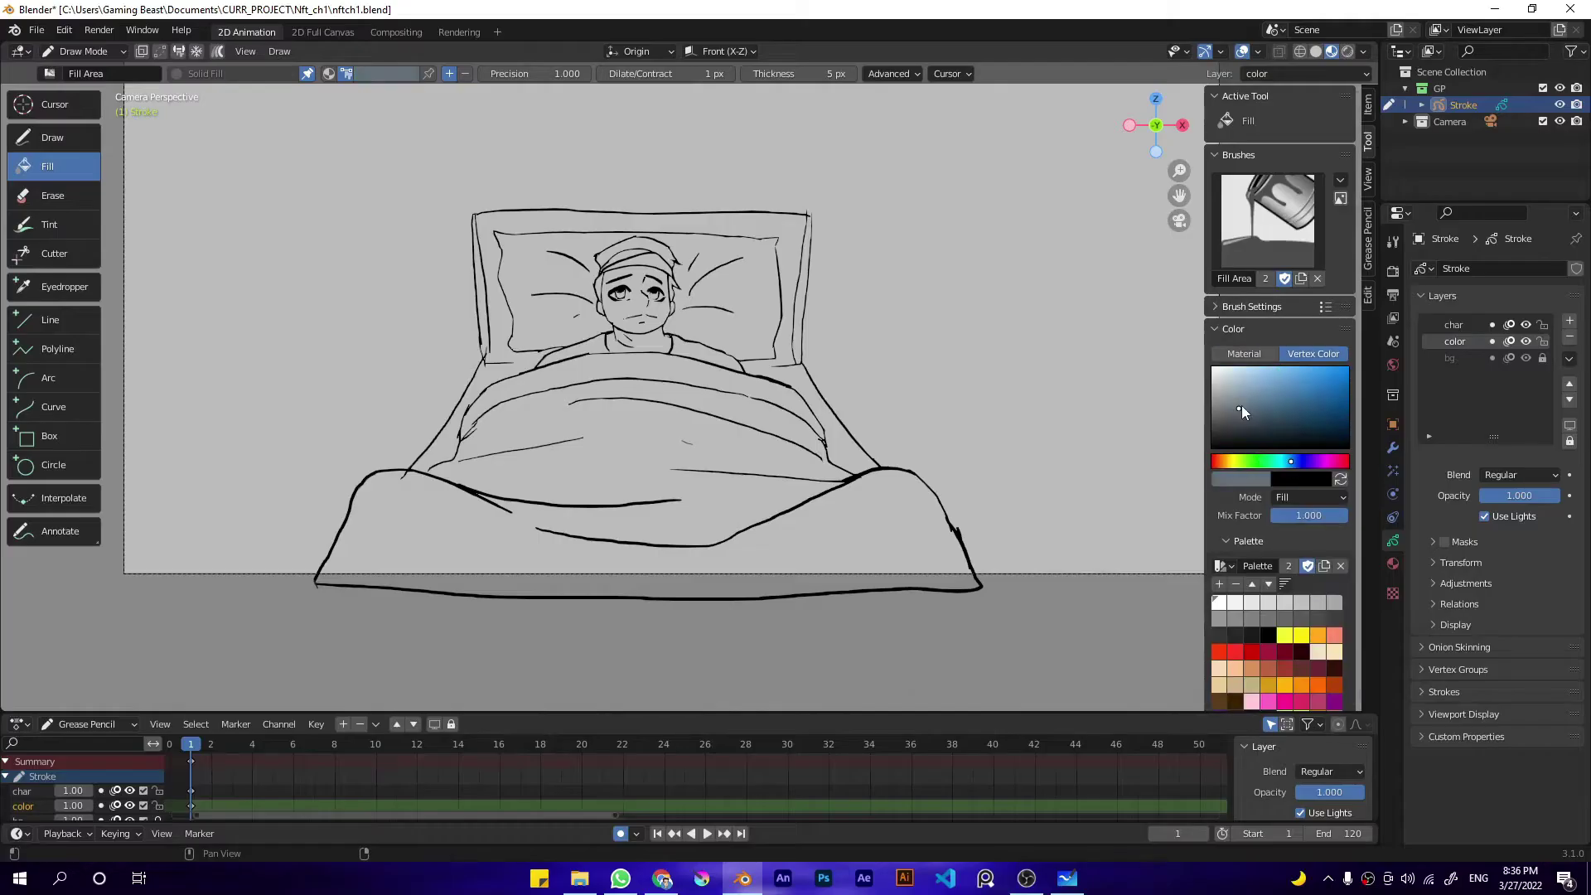
{"action": "left_click", "coordinate": [997, 650]}
Step: Try filling the whites of the character's eyes with a warm off-white, and undo the fills
{"action": "middle_click_drag", "start_coordinate": [802, 318], "coordinate": [1041, 469], "text": "ctrl"}
{"action": "left_click", "coordinate": [1220, 369]}
{"action": "left_click", "coordinate": [1222, 462]}
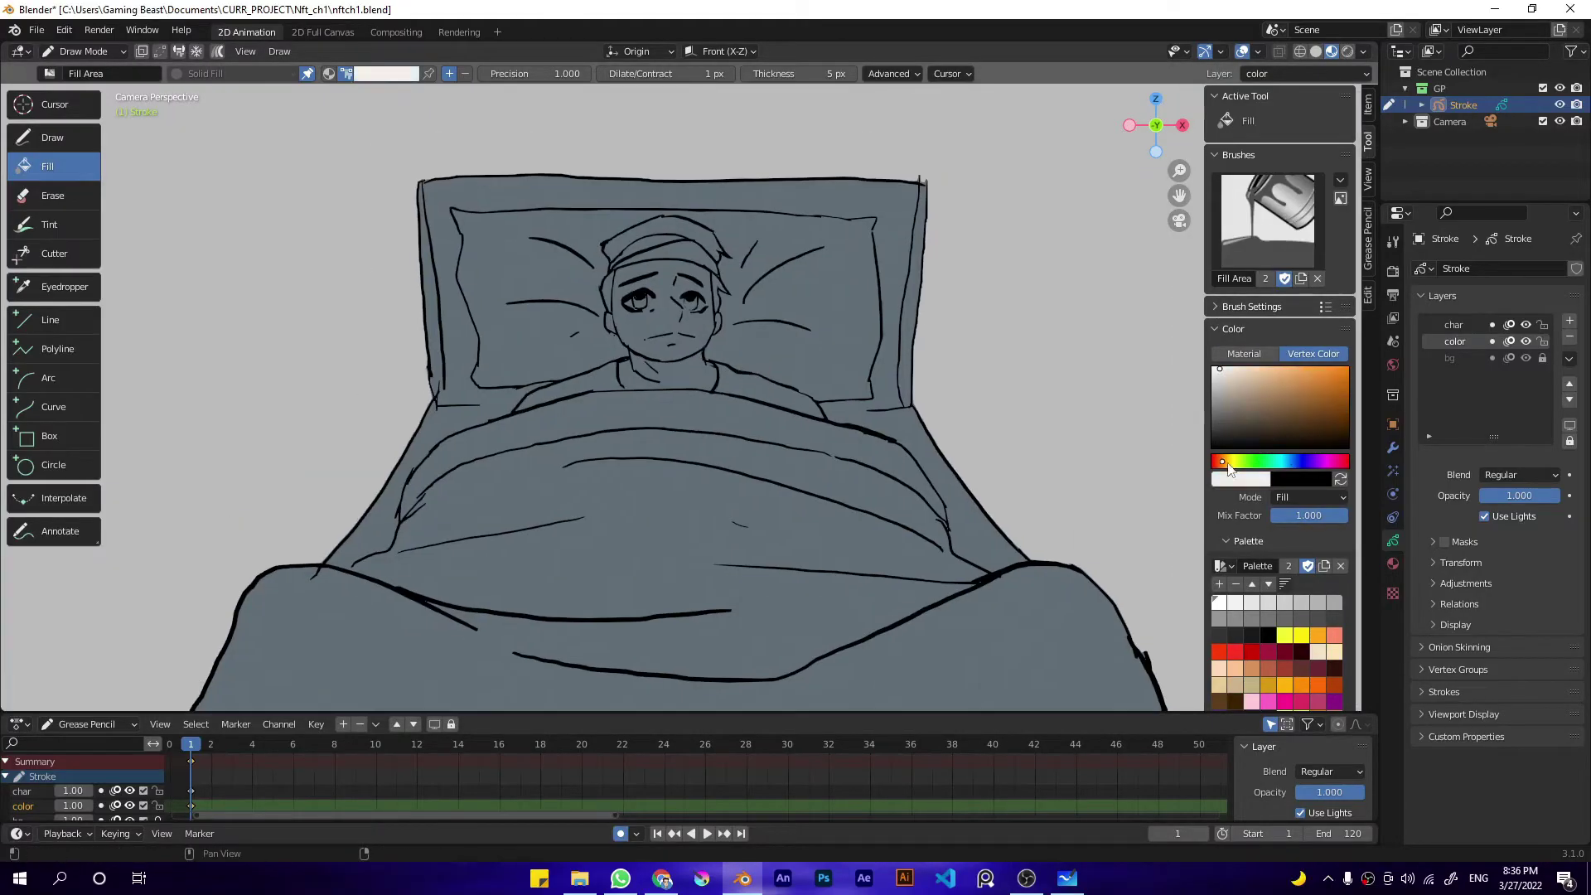
{"action": "left_click_drag", "start_coordinate": [653, 299], "coordinate": [651, 309], "text": "shift"}
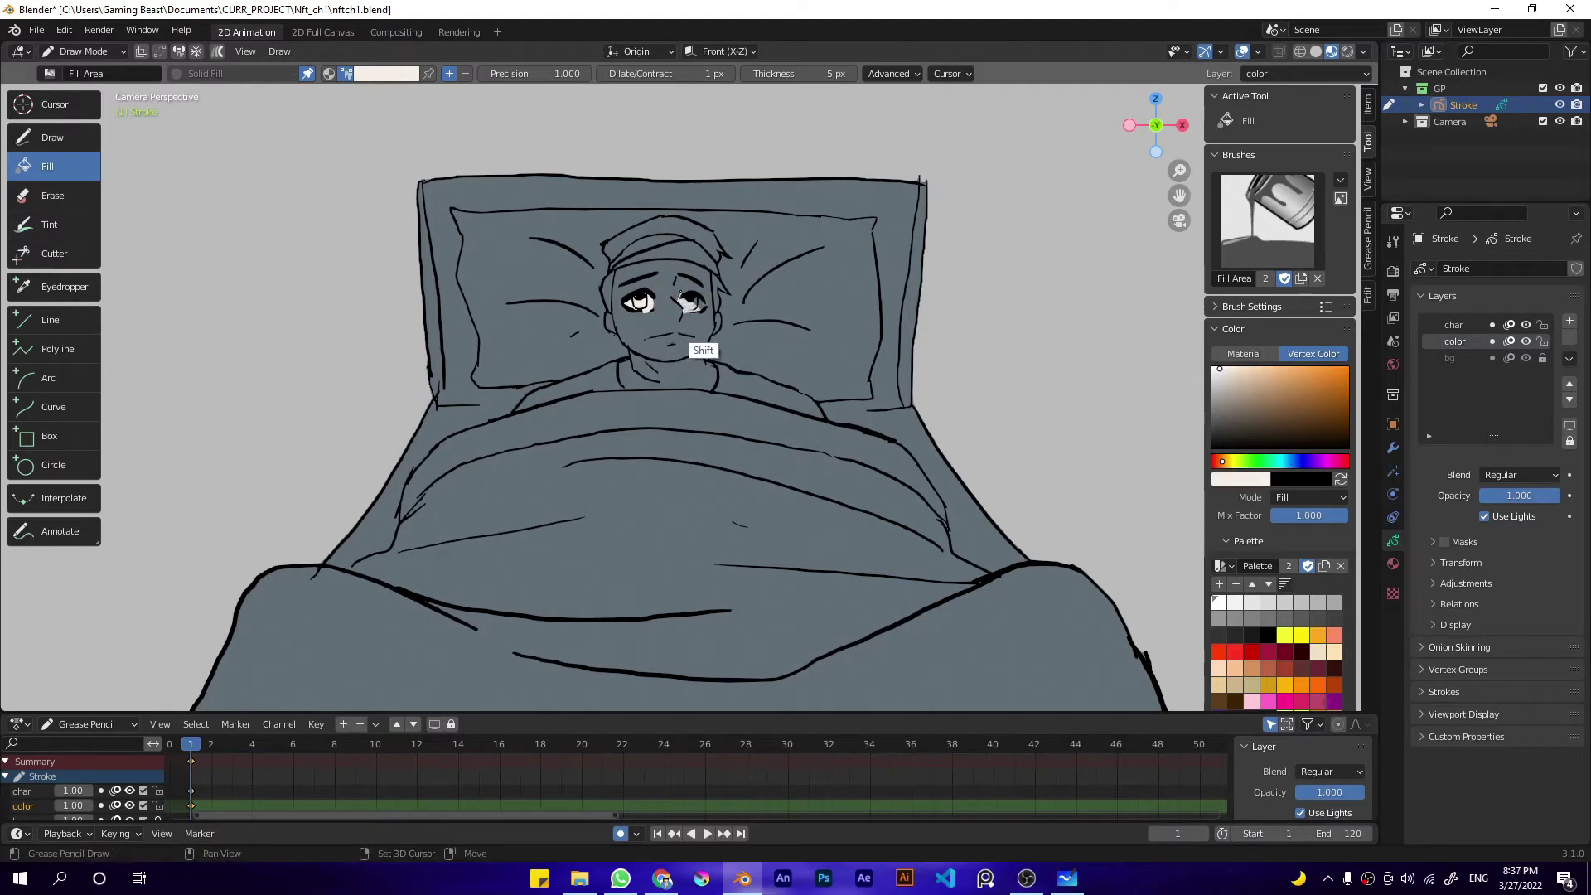
{"action": "left_click", "coordinate": [690, 304]}
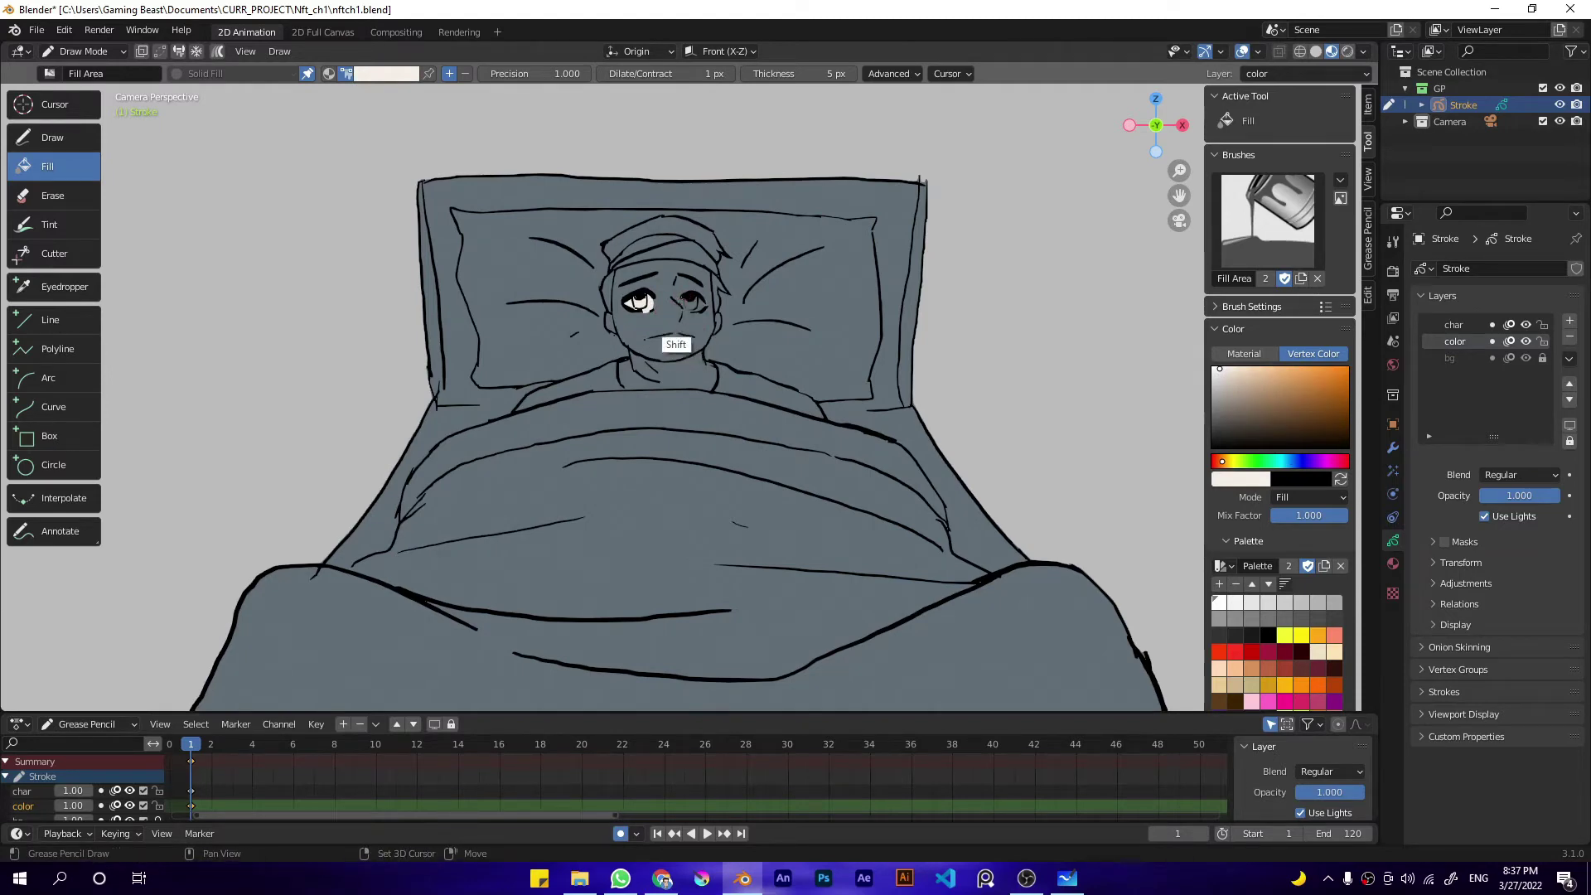
{"action": "key", "text": "ctrl+z"}
{"action": "key", "text": "ctrl+z"}
Step: Make the bg layer active and unlocked, and set the Ink Pen to a dark blue-grey vertex color
{"action": "middle_click_drag", "start_coordinate": [476, 557], "coordinate": [755, 351], "text": "ctrl"}
{"action": "left_click", "coordinate": [54, 253]}
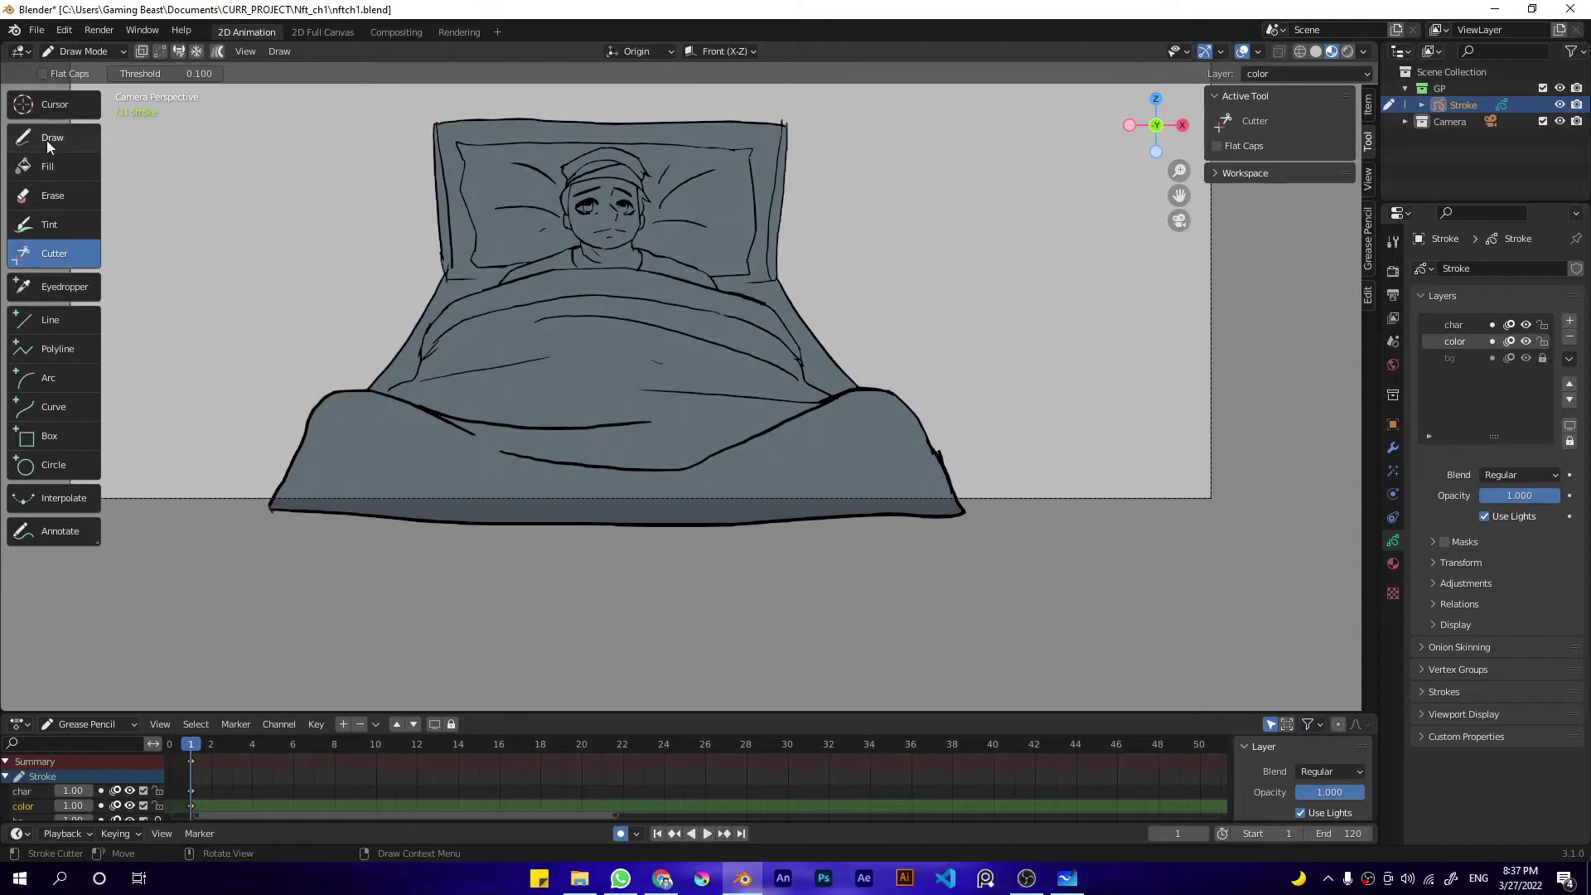
{"action": "left_click", "coordinate": [52, 139]}
{"action": "middle_click_drag", "start_coordinate": [680, 464], "coordinate": [680, 348], "text": "ctrl"}
{"action": "left_click", "coordinate": [1225, 437]}
{"action": "left_click", "coordinate": [1229, 432]}
{"action": "mouse_move", "coordinate": [243, 711]}
{"action": "left_mouse_down"}
{"action": "mouse_move", "coordinate": [242, 642]}
{"action": "mouse_move", "coordinate": [243, 683]}
{"action": "left_mouse_up"}
{"action": "left_click", "coordinate": [1455, 325]}
{"action": "left_click", "coordinate": [1458, 358]}
{"action": "left_click", "coordinate": [1510, 358]}
{"action": "left_click", "coordinate": [1542, 358]}
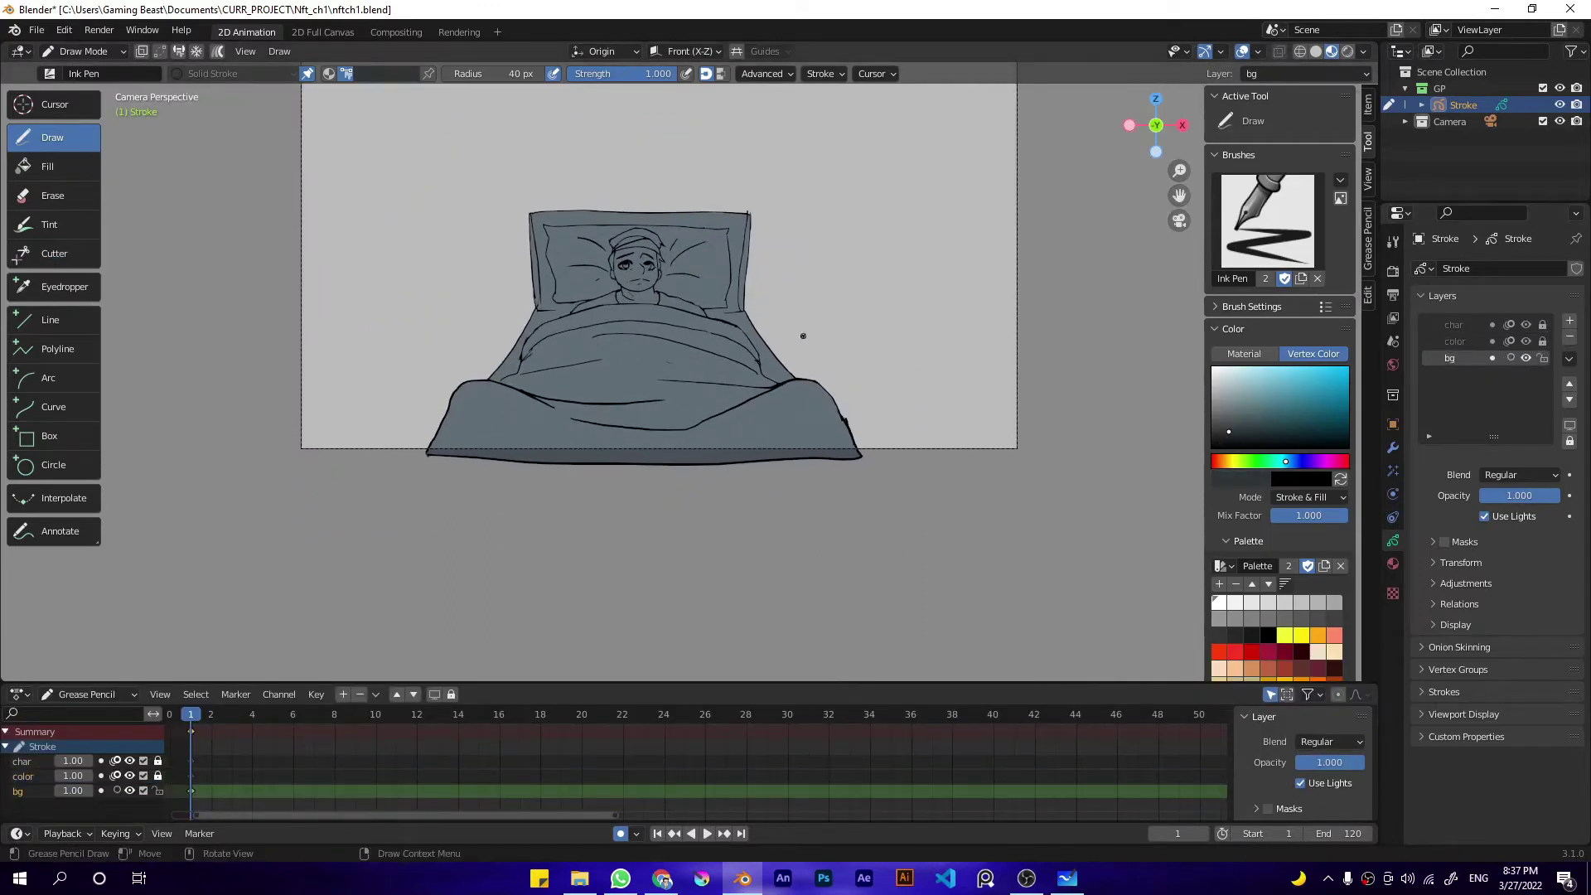
Step: Sketch a long horizontal line crossed by two near-vertical lines on the wall above the bed
{"action": "left_click", "coordinate": [493, 364], "text": "ctrl"}
{"action": "middle_click_drag", "start_coordinate": [465, 306], "coordinate": [489, 436], "text": "shift"}
{"action": "left_click_drag", "start_coordinate": [498, 202], "coordinate": [945, 203]}
{"action": "left_click_drag", "start_coordinate": [525, 154], "coordinate": [541, 283]}
{"action": "left_click_drag", "start_coordinate": [805, 149], "coordinate": [814, 293]}
Step: Draw a straight vertical line for the IV pole beside the bed's headboard, undoing the misplaced attempts
{"action": "left_click_drag", "start_coordinate": [506, 286], "coordinate": [504, 469]}
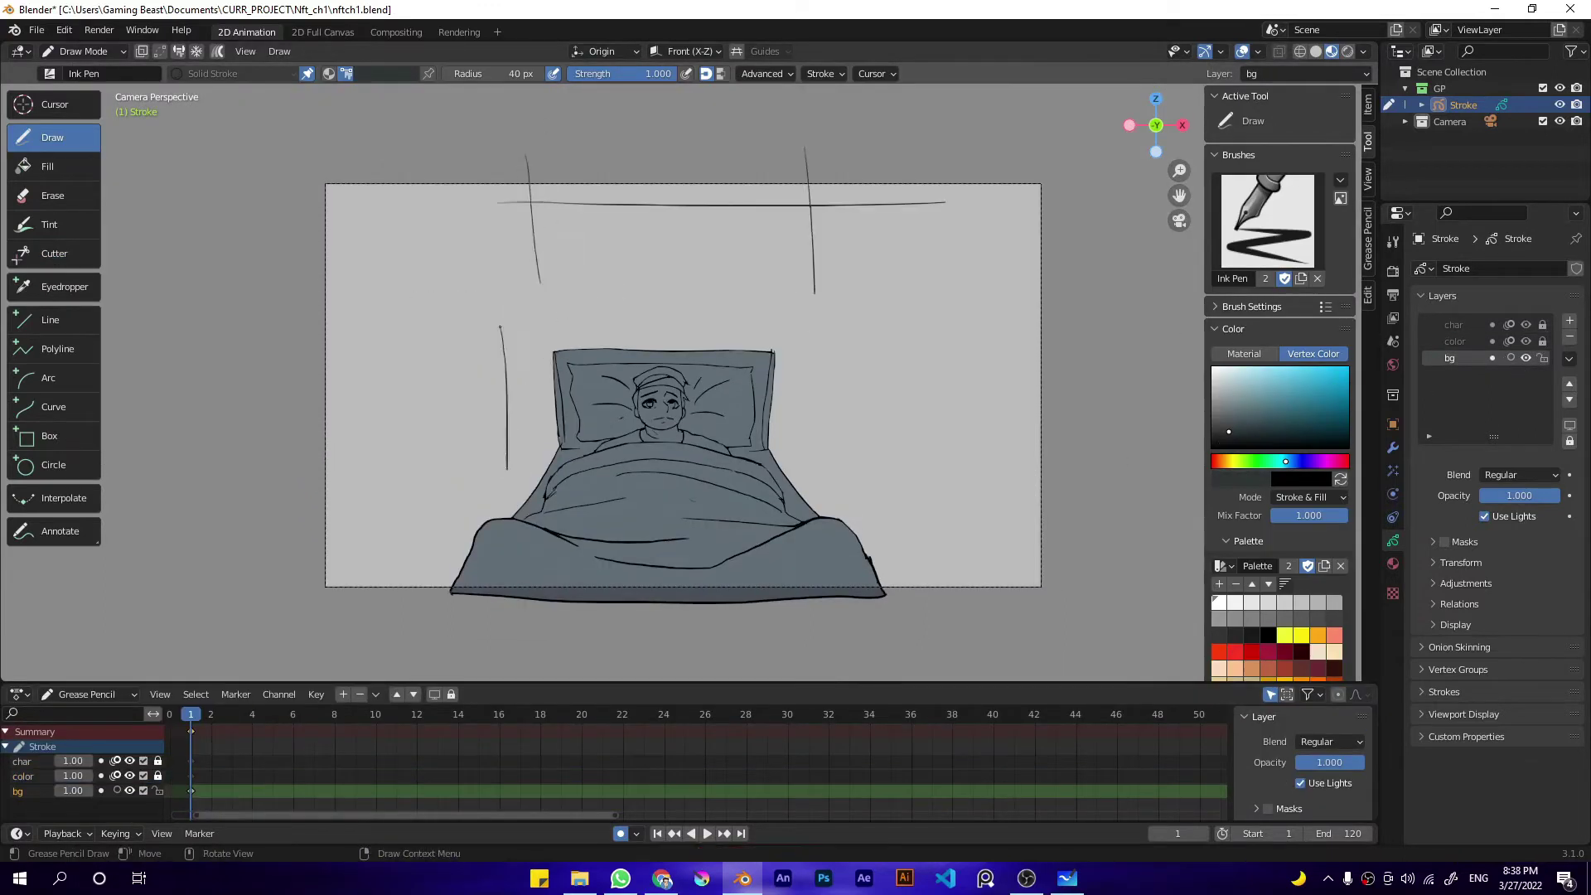
{"action": "key", "text": "ctrl+z"}
{"action": "left_click", "coordinate": [50, 320]}
{"action": "left_click_drag", "start_coordinate": [476, 341], "coordinate": [471, 504]}
{"action": "key", "text": "ctrl+z"}
{"action": "left_click_drag", "start_coordinate": [514, 312], "coordinate": [515, 576]}
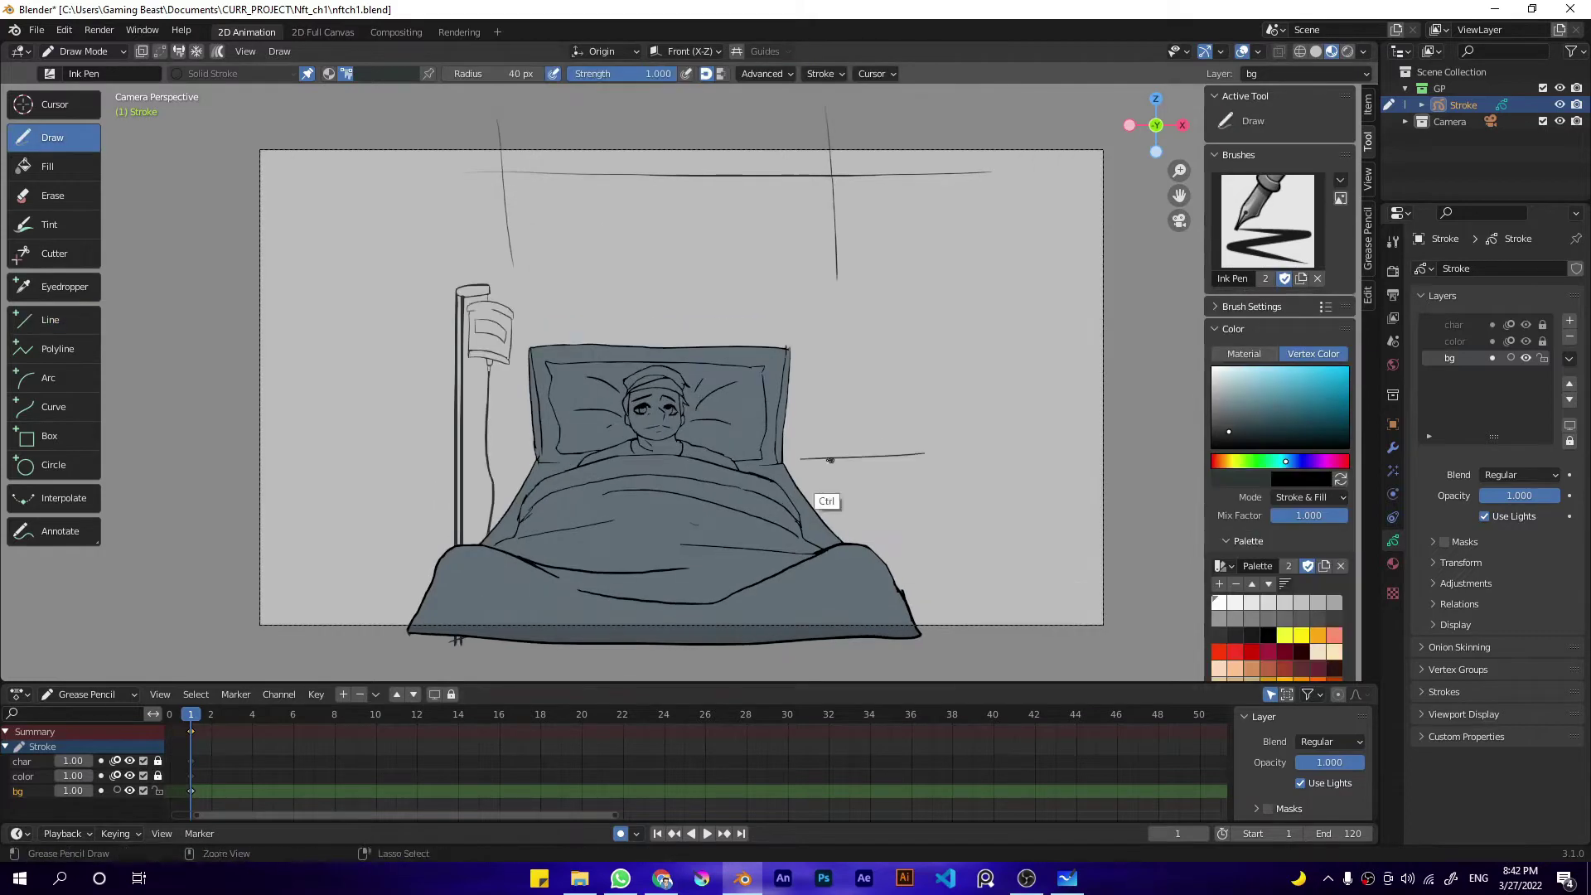
Step: Draw the boxy monitor beside the headboard and the table's back edge running from it toward the bed
{"action": "left_click_drag", "start_coordinate": [849, 471], "coordinate": [838, 438]}
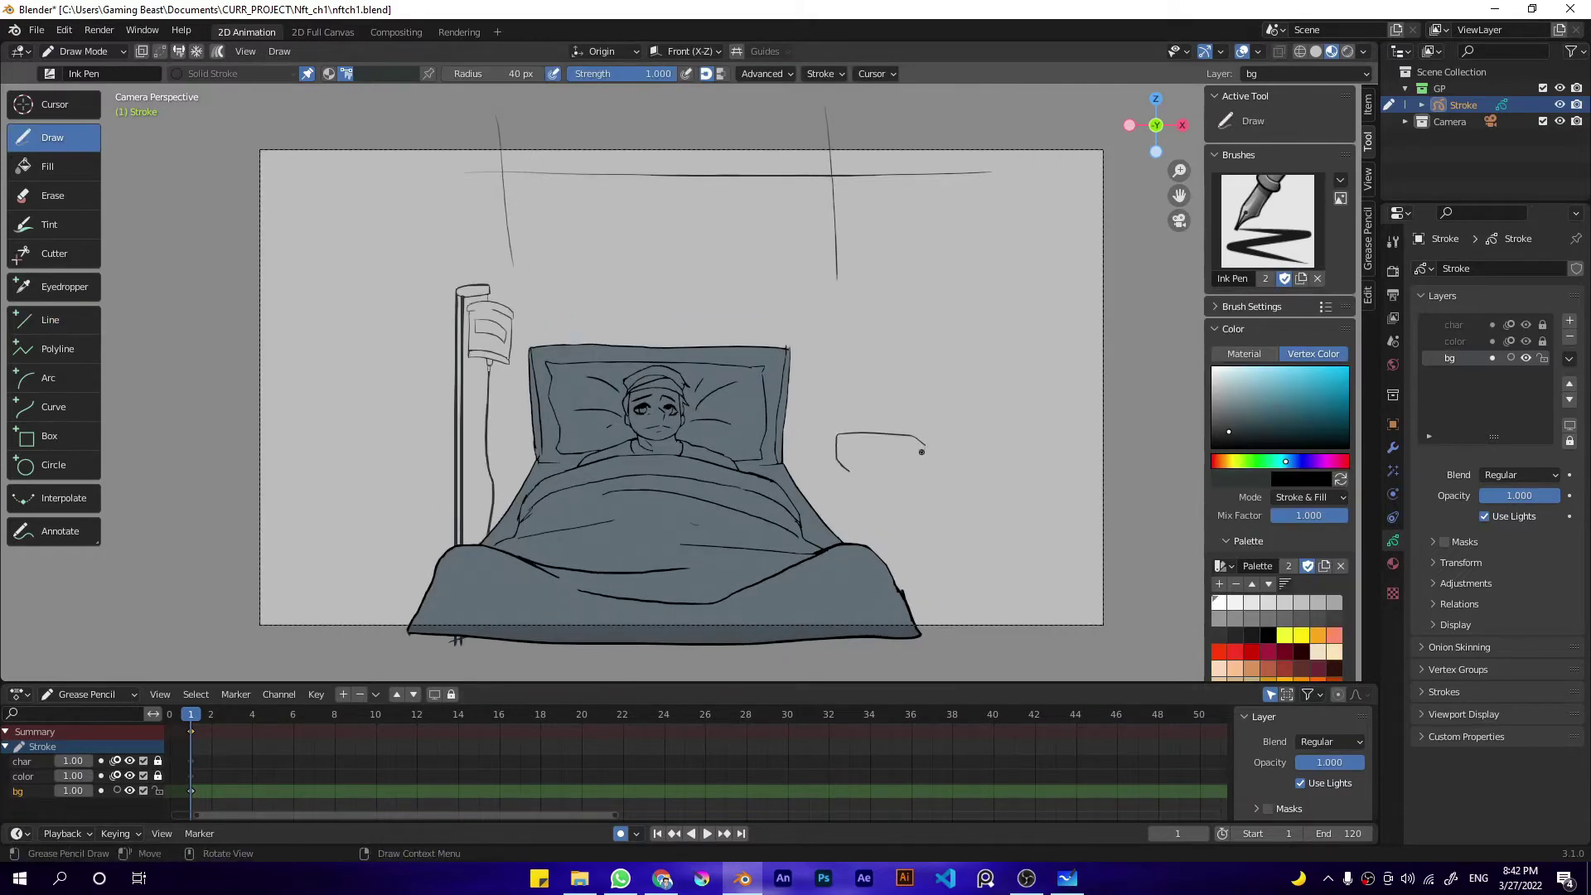
{"action": "scroll", "coordinate": [895, 463], "scroll_direction": "up", "scroll_amount": 3}
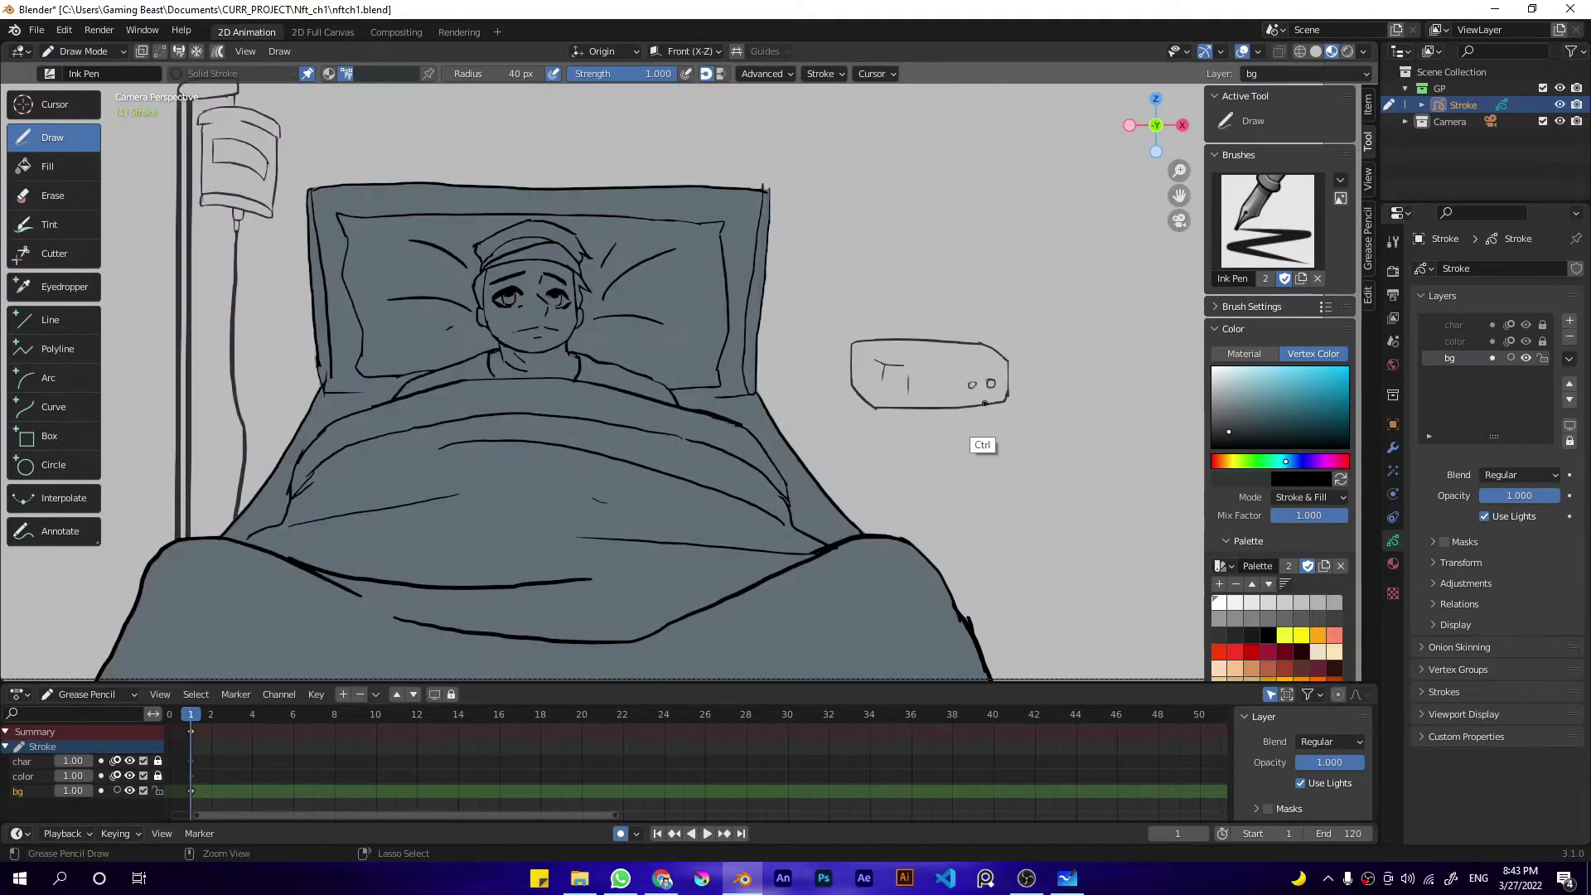
{"action": "left_click_drag", "start_coordinate": [854, 370], "coordinate": [779, 368]}
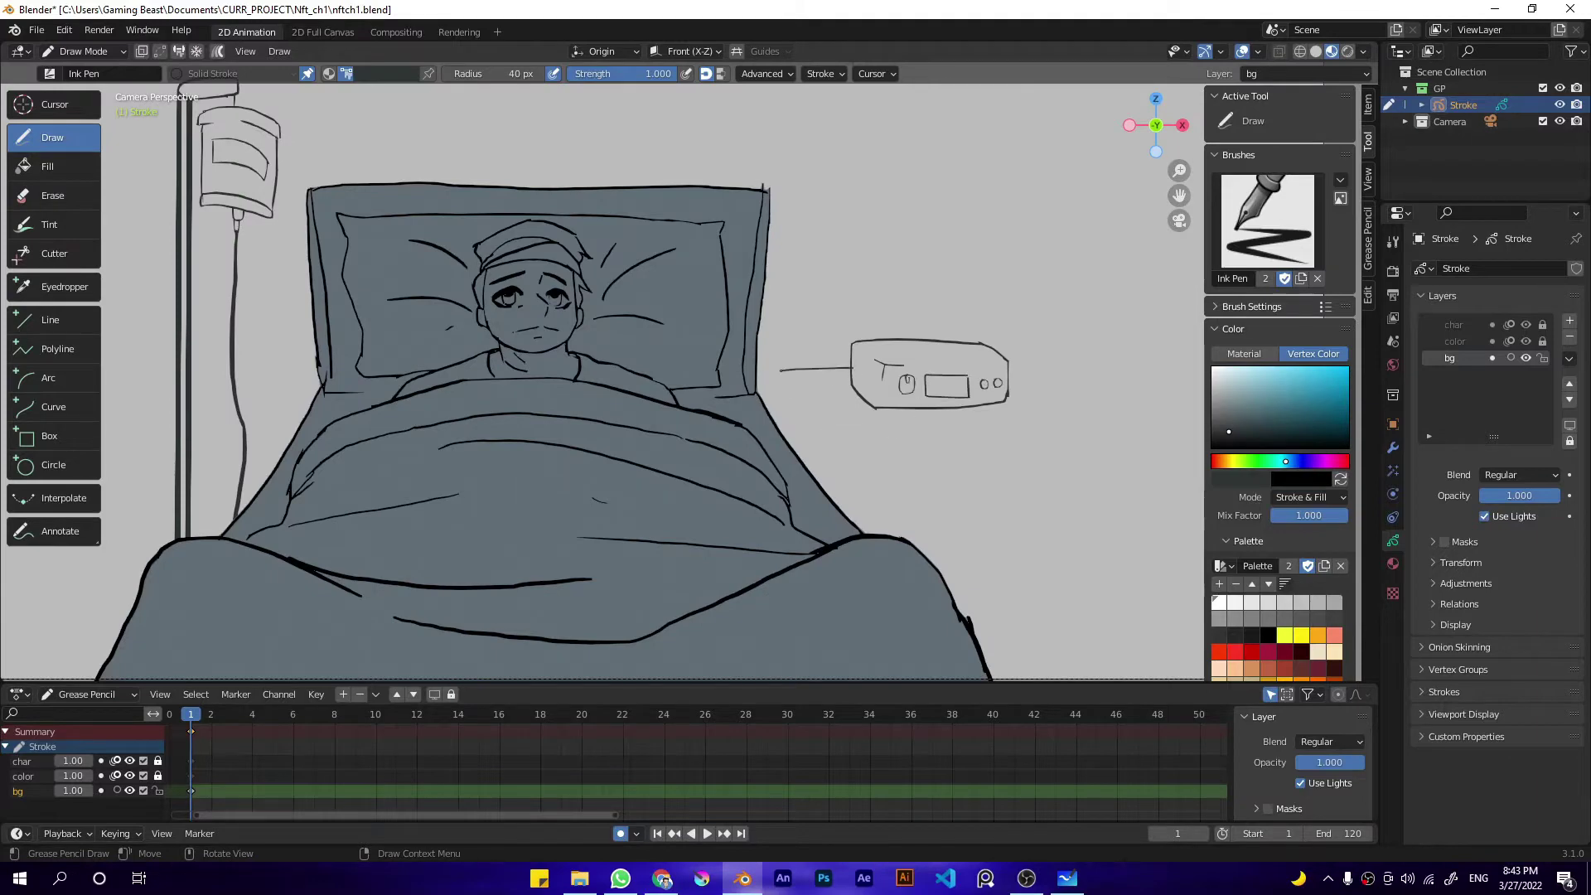
{"action": "key", "text": "ctrl+z"}
{"action": "middle_click_drag", "start_coordinate": [783, 397], "coordinate": [795, 402]}
{"action": "key", "text": "KP_0"}
{"action": "left_click_drag", "start_coordinate": [851, 385], "coordinate": [767, 386]}
{"action": "key", "text": "ctrl+z"}
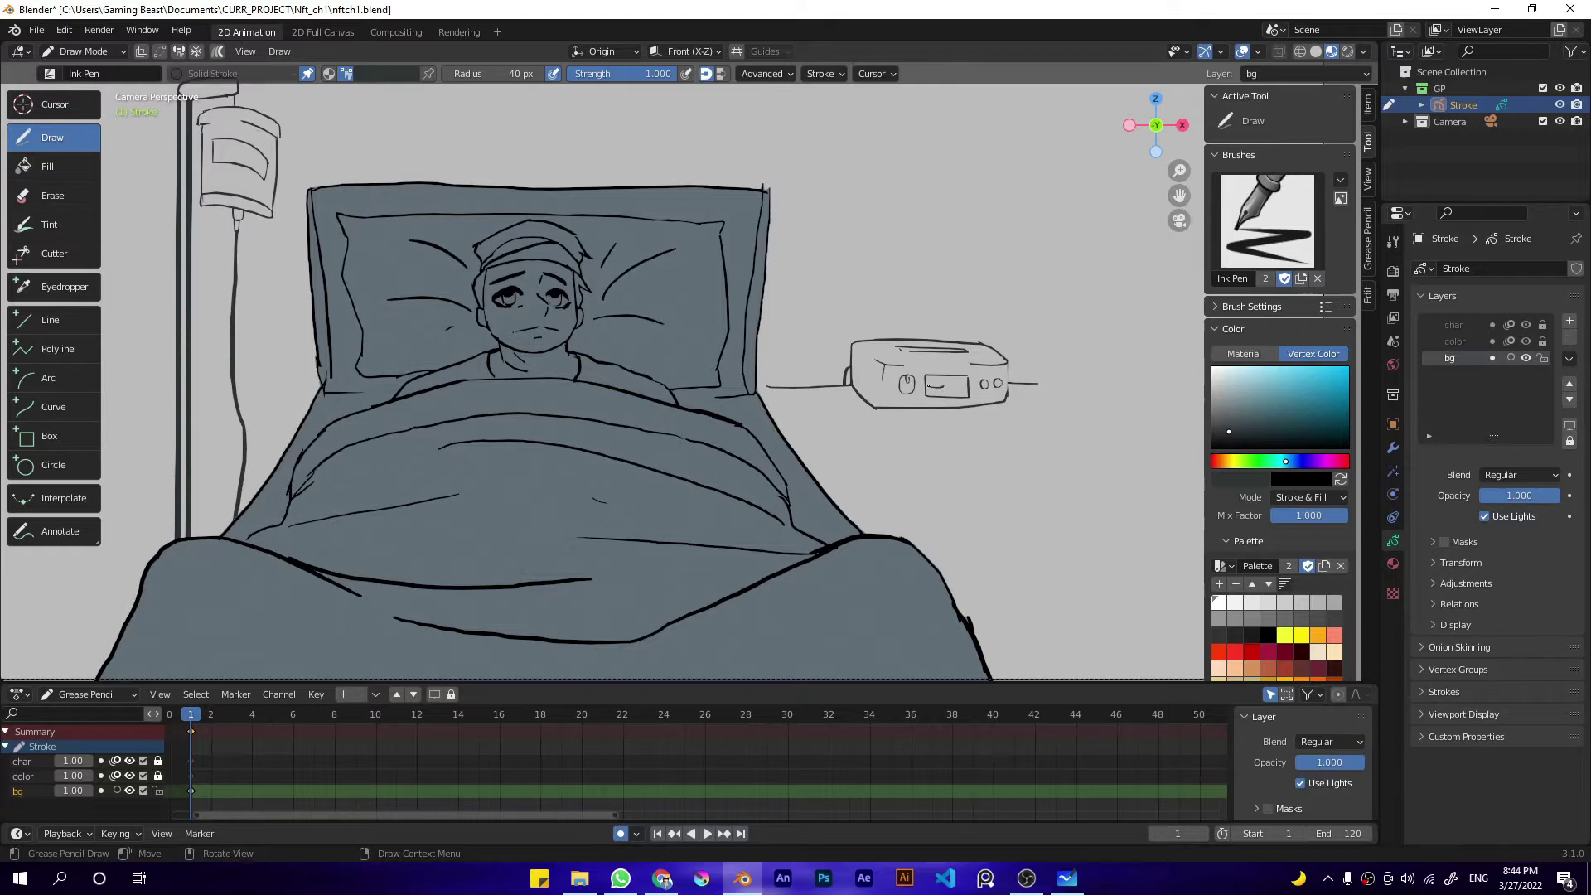
Step: Draw the bedside table's top surface and its outer side edge beneath the monitor
{"action": "key", "text": "ctrl+z"}
{"action": "mouse_move", "coordinate": [928, 387]}
{"action": "left_mouse_down"}
{"action": "mouse_move", "coordinate": [961, 387]}
{"action": "mouse_move", "coordinate": [817, 423]}
{"action": "mouse_move", "coordinate": [783, 448]}
{"action": "left_mouse_up"}
{"action": "key", "text": "t"}
{"action": "left_click", "coordinate": [941, 386]}
{"action": "key", "text": "d"}
{"action": "left_click_drag", "start_coordinate": [1128, 413], "coordinate": [1122, 509]}
{"action": "middle_click_drag", "start_coordinate": [1122, 509], "coordinate": [1090, 536]}
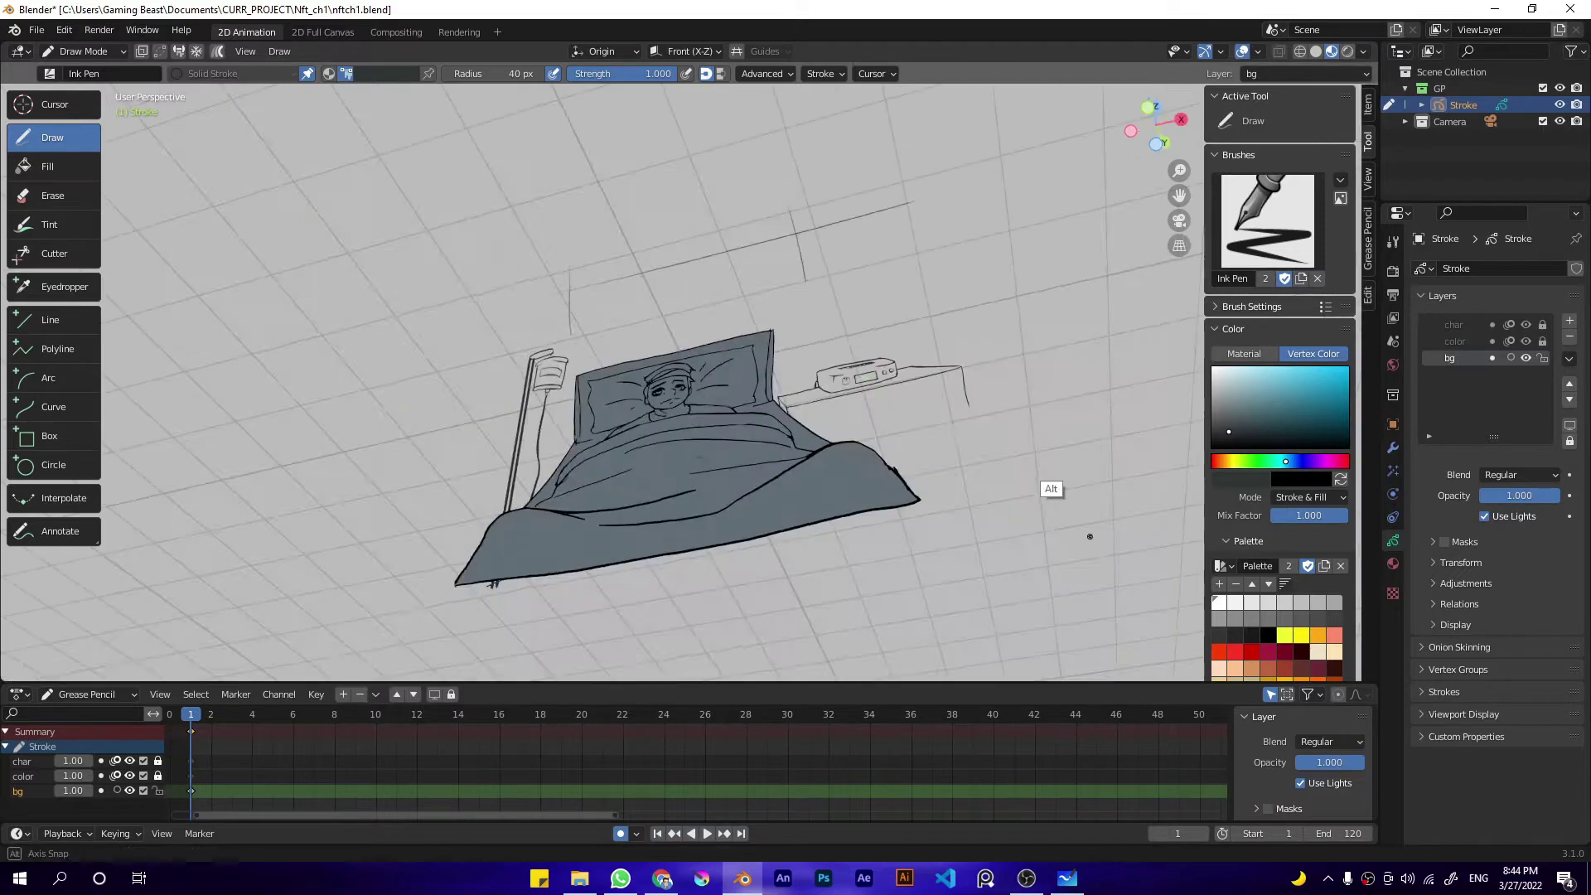
Step: Draw the cabinet's front with two door panels below the tabletop
{"action": "key", "text": "KP_0"}
{"action": "scroll", "coordinate": [837, 641], "scroll_direction": "down", "scroll_amount": 3}
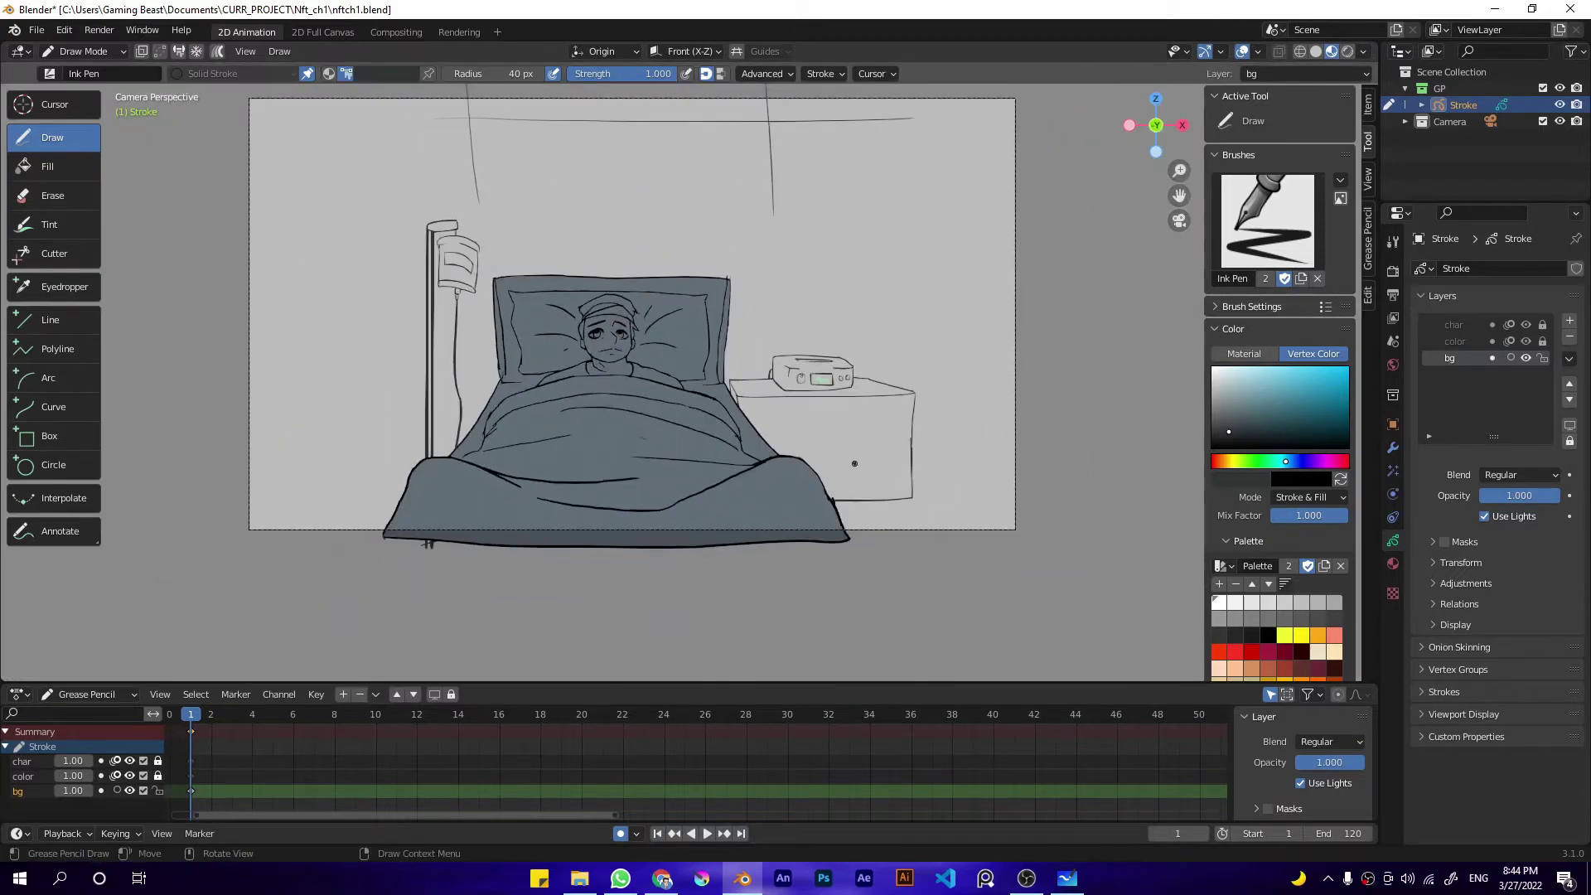
{"action": "mouse_move", "coordinate": [752, 454]}
{"action": "left_mouse_down"}
{"action": "mouse_move", "coordinate": [828, 408]}
{"action": "mouse_move", "coordinate": [838, 489]}
{"action": "left_mouse_up"}
{"action": "scroll", "coordinate": [914, 427], "scroll_direction": "down", "scroll_amount": 2}
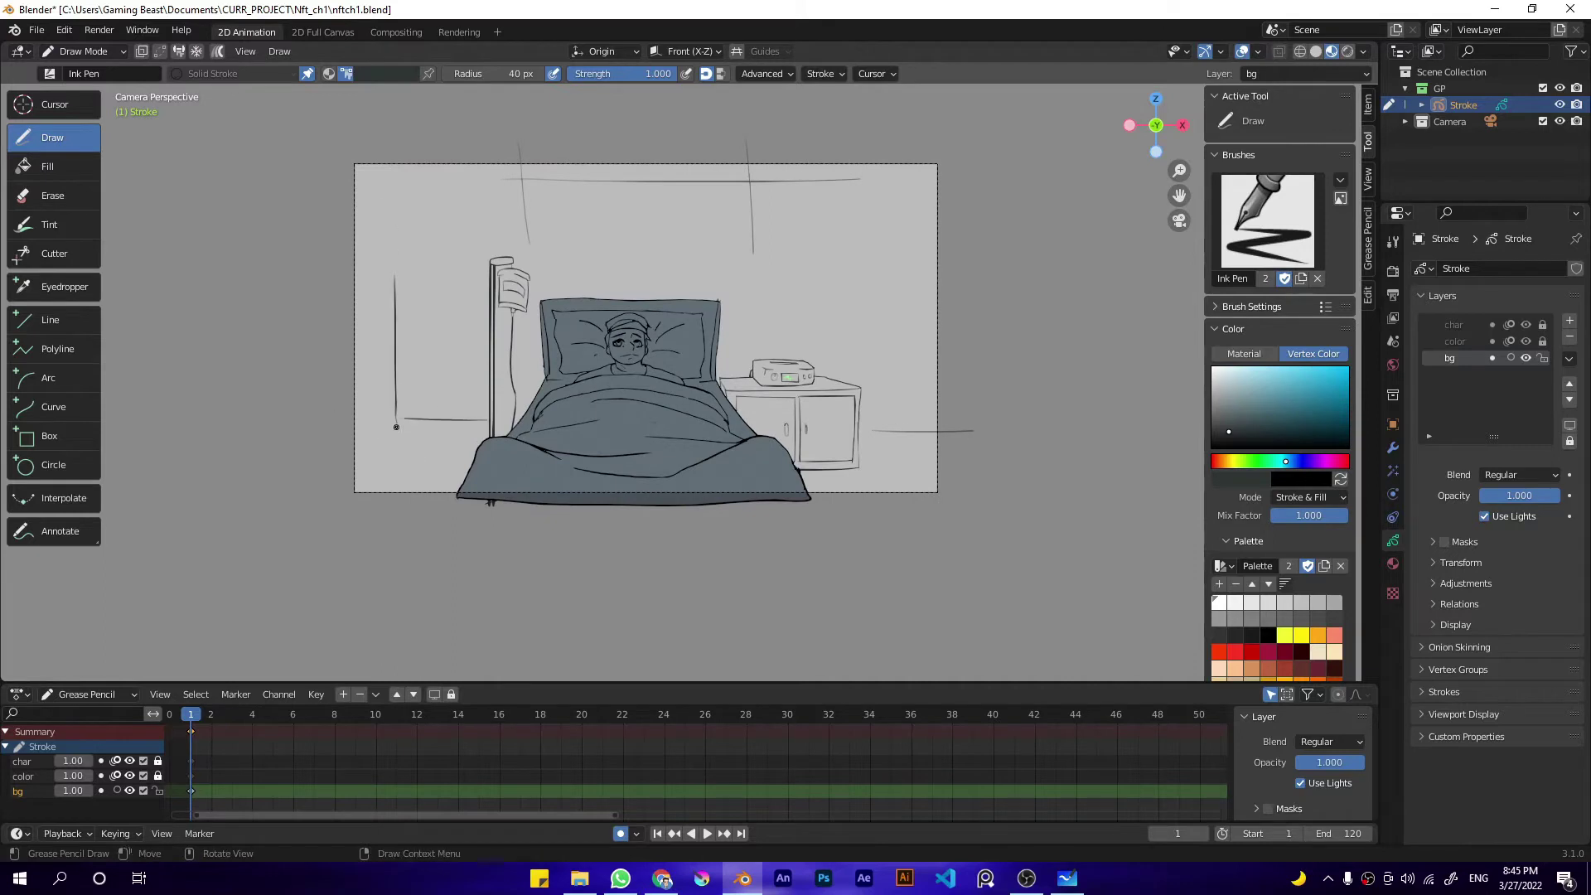
Step: Draw the side wall beyond the IV stand with its corner and outer edges, and trim the overshooting line ends with the Cutter
{"action": "left_click_drag", "start_coordinate": [394, 306], "coordinate": [394, 189]}
{"action": "key", "text": "ctrl+z"}
{"action": "mouse_move", "coordinate": [305, 150]}
{"action": "left_mouse_down"}
{"action": "mouse_move", "coordinate": [301, 499]}
{"action": "mouse_move", "coordinate": [336, 595]}
{"action": "left_mouse_up"}
{"action": "left_click", "coordinate": [54, 253]}
{"action": "left_click_drag", "start_coordinate": [301, 163], "coordinate": [322, 130]}
{"action": "key", "text": "ctrl+z"}
{"action": "left_click_drag", "start_coordinate": [303, 539], "coordinate": [347, 538]}
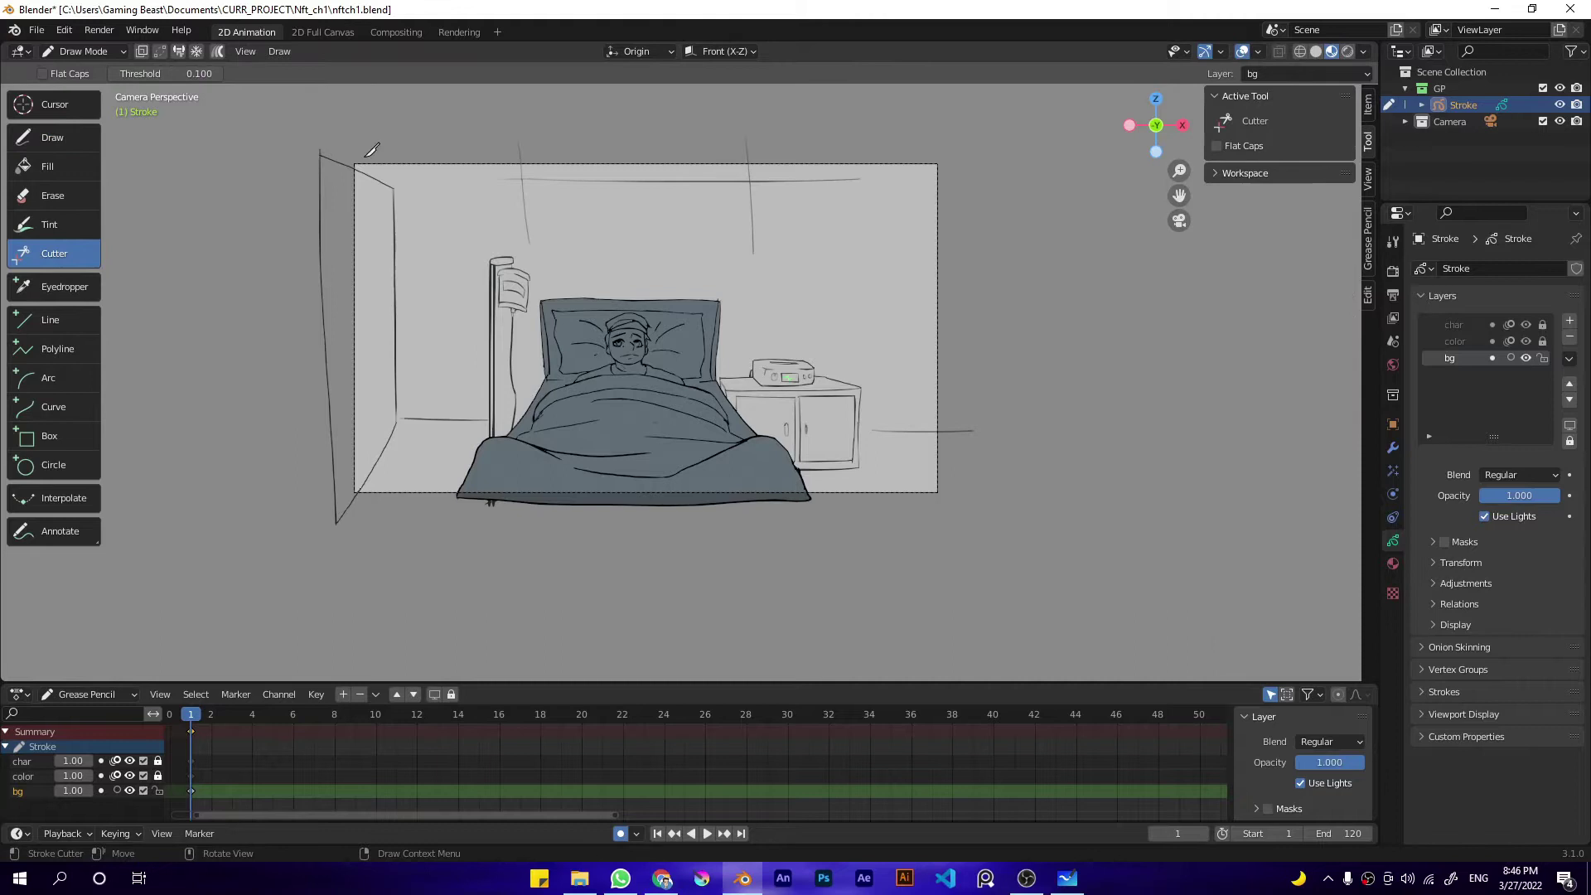
Step: Erase the crossing lines on the wall above the bed and redraw them as longer horizontal and vertical wall lines
{"action": "key", "text": "d"}
{"action": "left_click", "coordinate": [53, 195]}
{"action": "left_click_drag", "start_coordinate": [660, 206], "coordinate": [861, 181]}
{"action": "mouse_move", "coordinate": [753, 252]}
{"action": "left_mouse_down"}
{"action": "mouse_move", "coordinate": [524, 174]}
{"action": "mouse_move", "coordinate": [537, 246]}
{"action": "left_mouse_up"}
{"action": "left_click", "coordinate": [52, 137]}
{"action": "key", "text": "ctrl+z"}
{"action": "left_click_drag", "start_coordinate": [491, 193], "coordinate": [836, 192]}
{"action": "left_click_drag", "start_coordinate": [742, 135], "coordinate": [744, 257]}
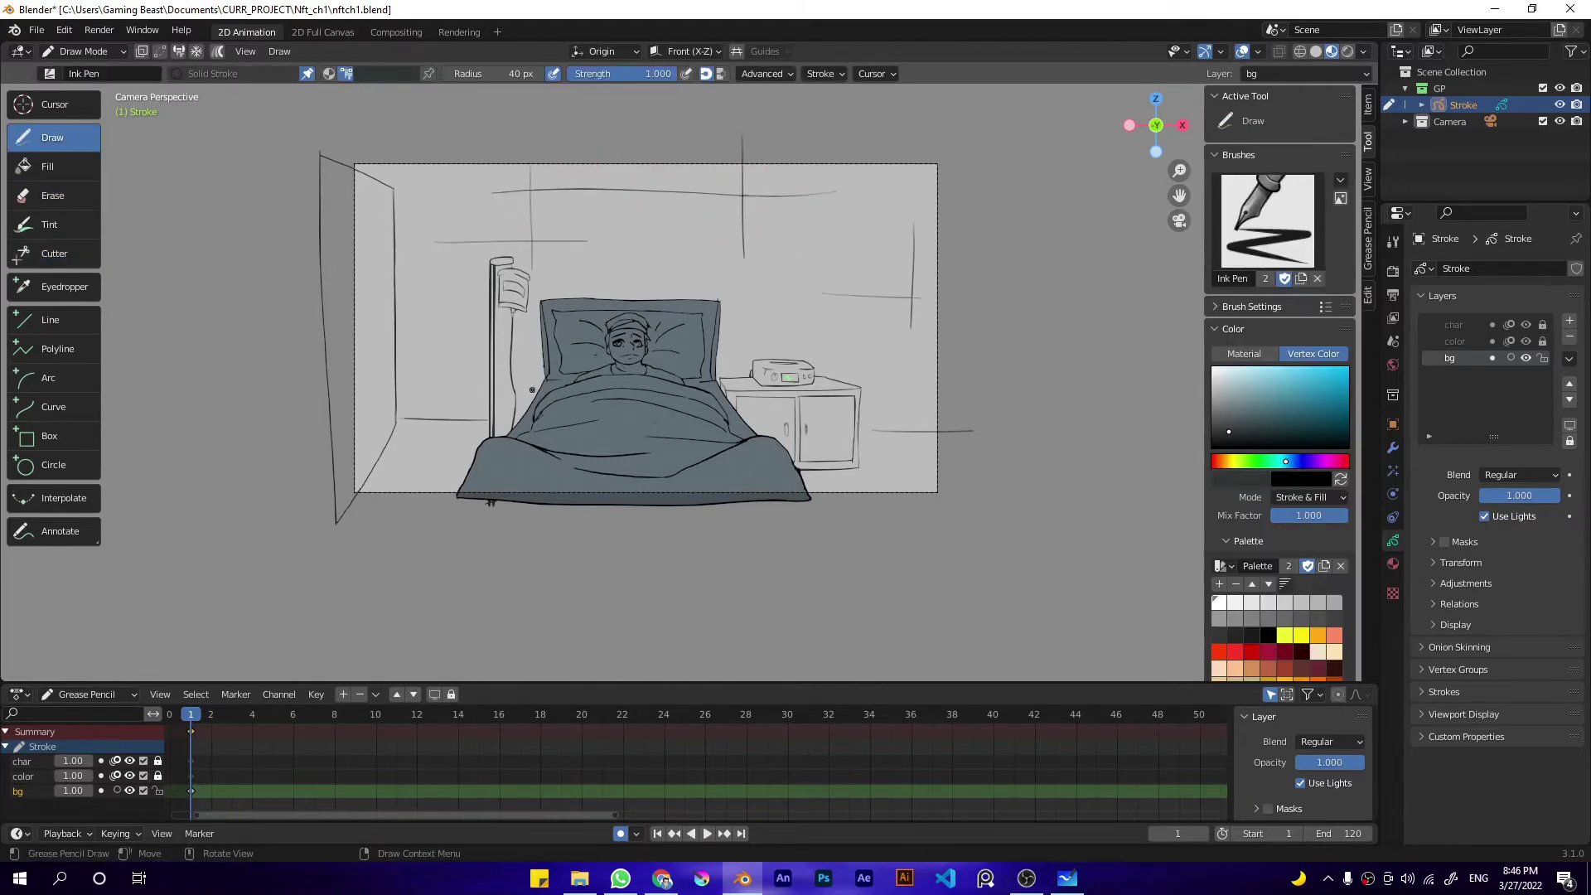
Step: Trim the back wall's floor line where it overshoots the side wall's corner
{"action": "scroll", "coordinate": [540, 426], "scroll_direction": "up", "scroll_amount": 3}
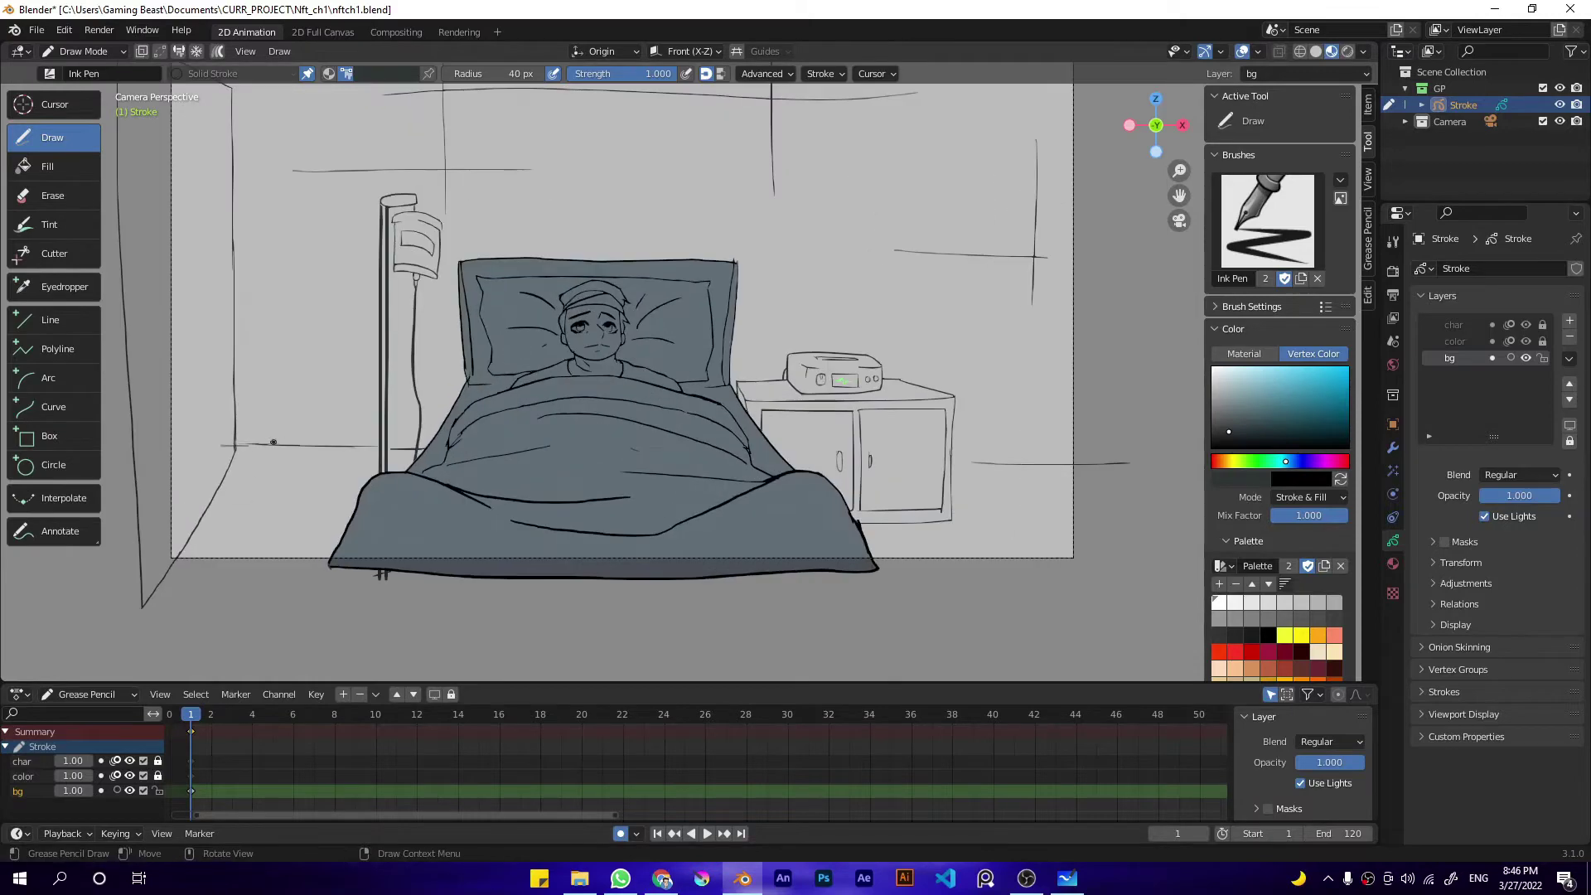
{"action": "key", "text": "k"}
{"action": "left_click_drag", "start_coordinate": [214, 425], "coordinate": [219, 465]}
{"action": "left_click", "coordinate": [53, 137]}
{"action": "scroll", "coordinate": [892, 251], "scroll_direction": "down", "scroll_amount": 3}
{"action": "key", "text": "ctrl+z"}
Step: Draw the room's closing lines along the camera frame's lower edge, trim the overshoot, and save the file
{"action": "mouse_move", "coordinate": [348, 172]}
{"action": "left_mouse_down"}
{"action": "mouse_move", "coordinate": [1202, 206]}
{"action": "mouse_move", "coordinate": [943, 172]}
{"action": "mouse_move", "coordinate": [943, 516]}
{"action": "left_mouse_up"}
{"action": "left_click_drag", "start_coordinate": [370, 511], "coordinate": [952, 509]}
{"action": "left_click", "coordinate": [54, 253]}
{"action": "mouse_move", "coordinate": [296, 513]}
{"action": "left_mouse_down"}
{"action": "mouse_move", "coordinate": [370, 512]}
{"action": "mouse_move", "coordinate": [336, 530]}
{"action": "left_mouse_up"}
{"action": "left_click", "coordinate": [52, 138]}
{"action": "key", "text": "ctrl+s"}
Step: On the char layer, add the missing line between the pillow and the blanket's edge, and save the file
{"action": "mouse_move", "coordinate": [495, 394]}
{"action": "left_mouse_down", "text": "ctrl+alt"}
{"action": "mouse_move", "coordinate": [565, 455]}
{"action": "mouse_move", "coordinate": [243, 381]}
{"action": "mouse_move", "coordinate": [647, 372]}
{"action": "mouse_move", "coordinate": [522, 426]}
{"action": "left_mouse_up", "text": "ctrl+alt"}
{"action": "left_click", "coordinate": [54, 254]}
{"action": "left_click", "coordinate": [25, 761]}
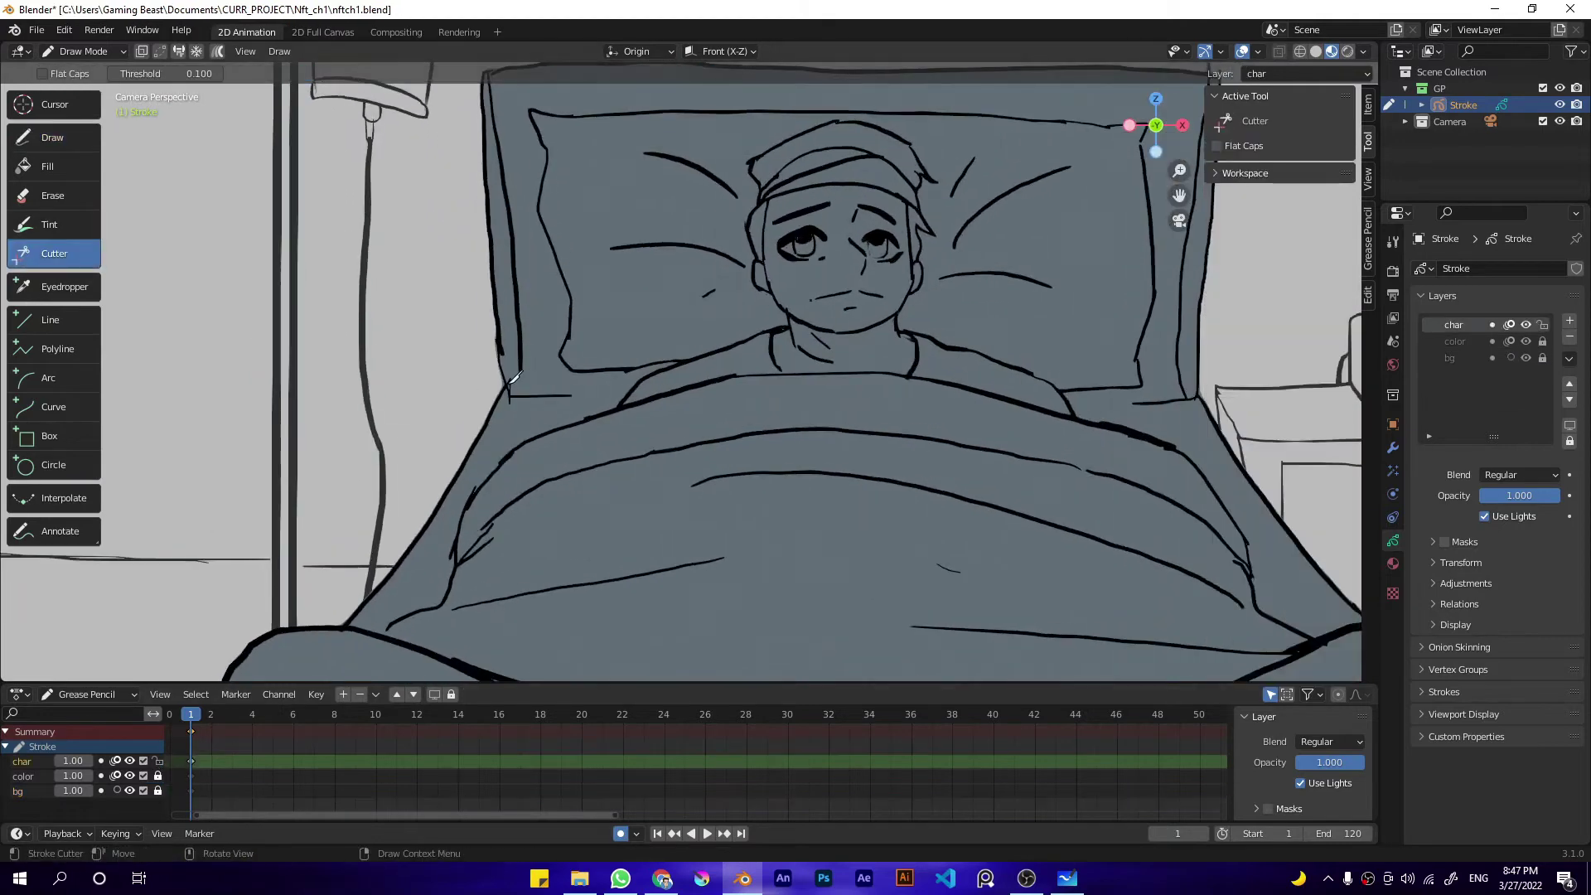
{"action": "mouse_move", "coordinate": [520, 358]}
{"action": "left_mouse_down"}
{"action": "mouse_move", "coordinate": [506, 394]}
{"action": "mouse_move", "coordinate": [580, 461]}
{"action": "left_mouse_up"}
{"action": "key", "text": "ctrl+z"}
{"action": "left_click", "coordinate": [52, 137]}
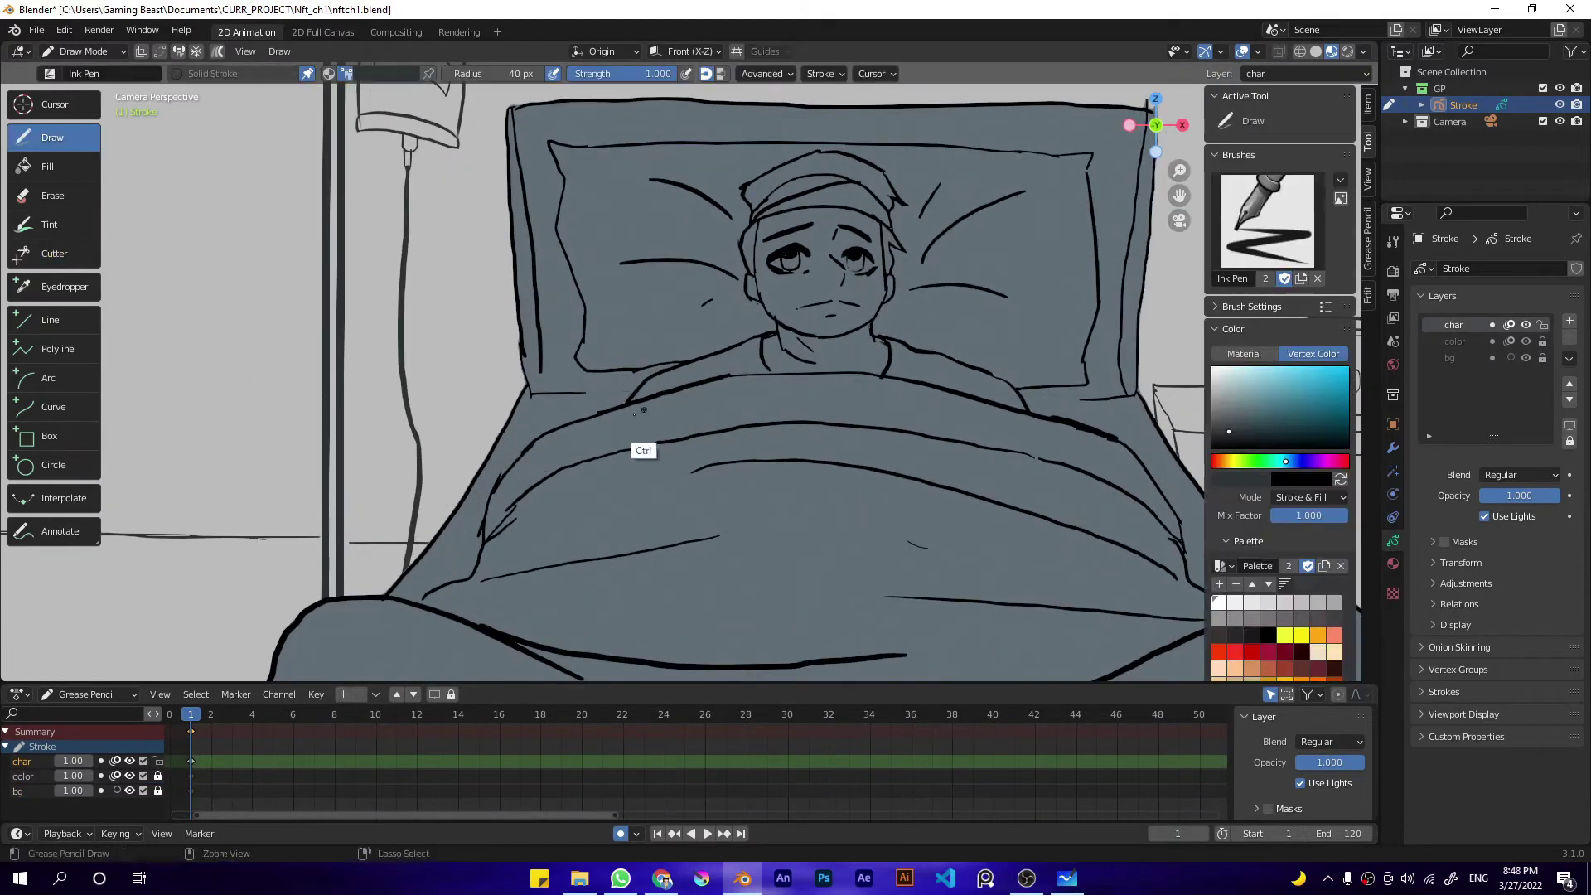
{"action": "left_click_drag", "start_coordinate": [578, 392], "coordinate": [641, 389]}
{"action": "mouse_move", "coordinate": [1043, 406]}
{"action": "left_mouse_down", "text": "ctrl+alt"}
{"action": "mouse_move", "coordinate": [763, 587]}
{"action": "mouse_move", "coordinate": [829, 559]}
{"action": "left_mouse_up", "text": "ctrl+alt"}
{"action": "key", "text": "ctrl+s"}
{"action": "key", "text": "ctrl+Tab"}
{"action": "left_click", "coordinate": [999, 360]}
{"action": "mouse_move", "coordinate": [700, 298]}
{"action": "left_mouse_down"}
{"action": "mouse_move", "coordinate": [720, 451]}
{"action": "mouse_move", "coordinate": [740, 444]}
{"action": "left_mouse_up"}
{"action": "key", "text": "ctrl+z"}
{"action": "key", "text": "Tab"}
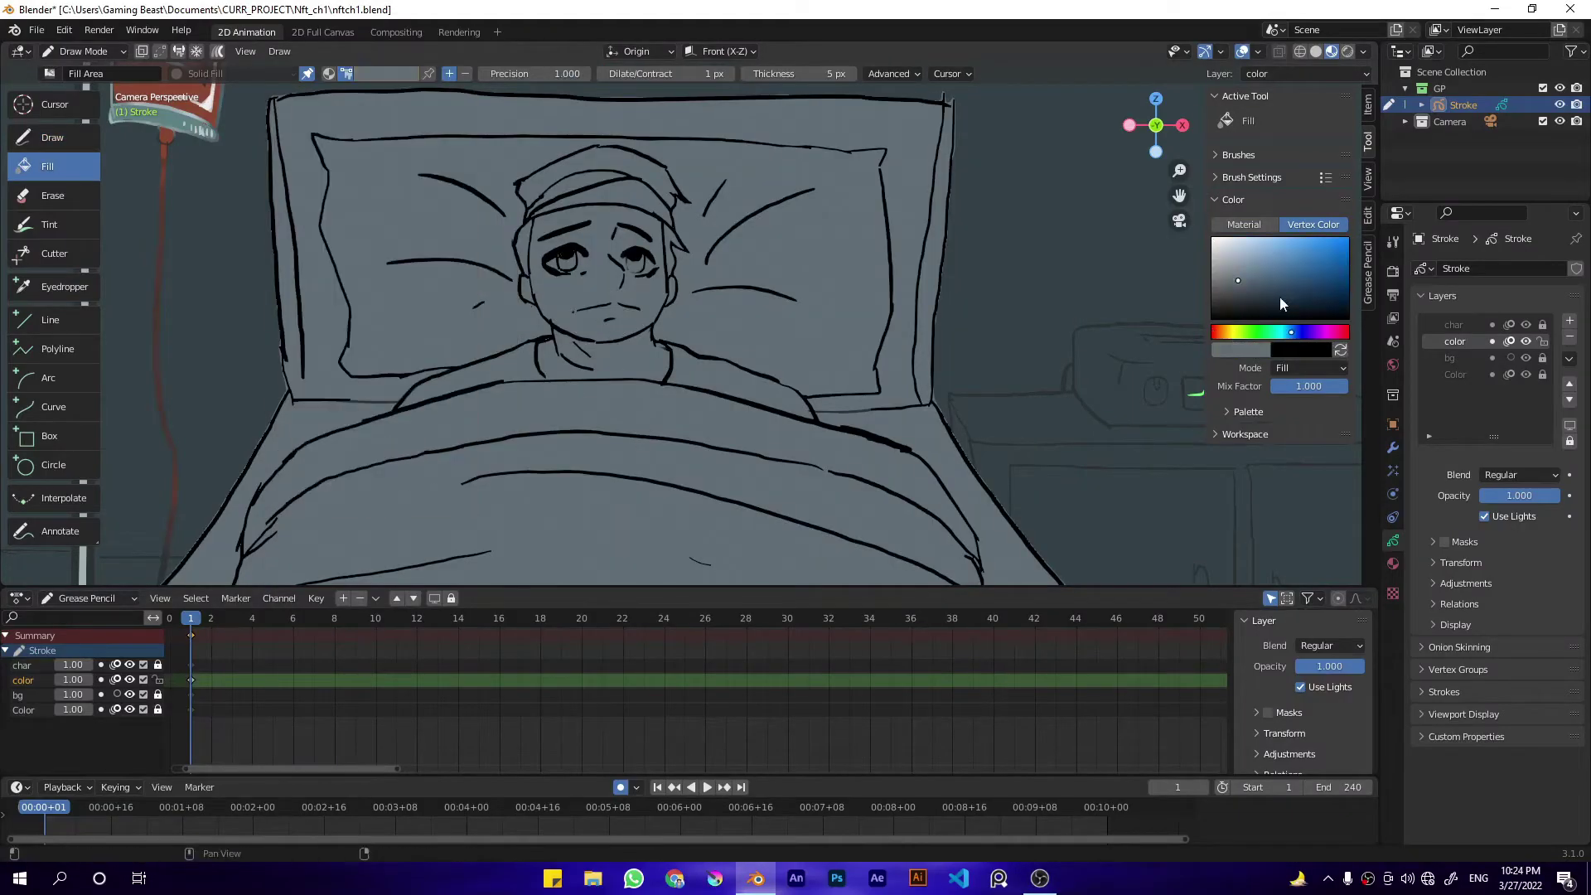
Step: Fill the character's face and neck on the color layer with a muted brown skin tone
{"action": "left_click", "coordinate": [1222, 332]}
{"action": "left_click", "coordinate": [532, 278]}
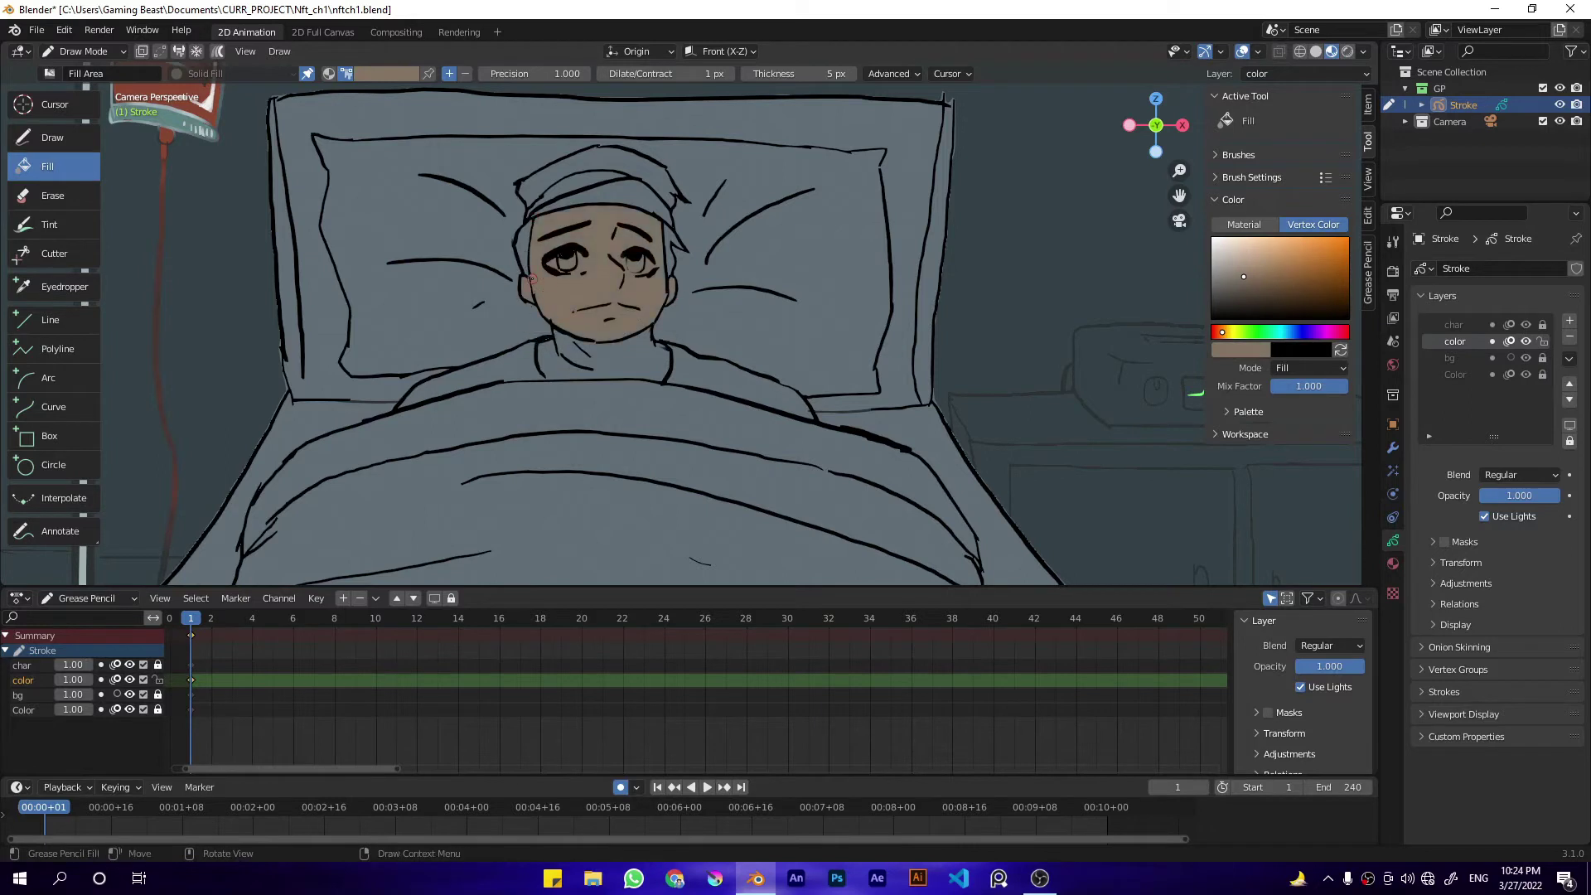
{"action": "left_click", "coordinate": [607, 346]}
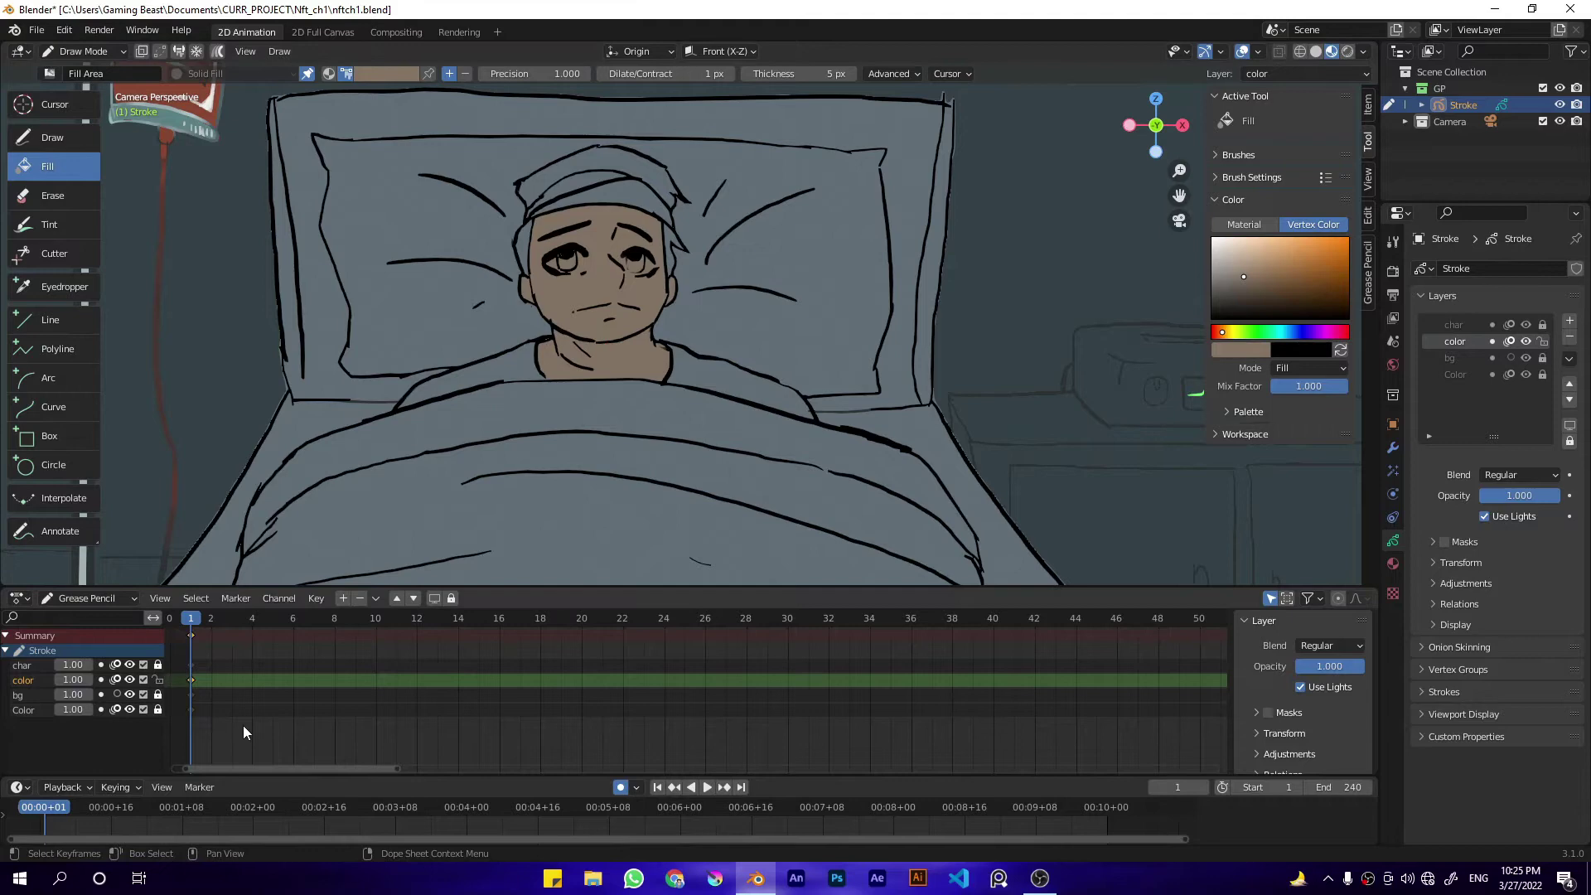
Step: Fill the sections of the head bandage with a light blue-grey
{"action": "left_click", "coordinate": [1291, 332]}
{"action": "left_click", "coordinate": [1225, 264]}
{"action": "left_click", "coordinate": [607, 199]}
{"action": "left_click", "coordinate": [544, 201]}
{"action": "scroll", "coordinate": [631, 249], "scroll_direction": "down", "scroll_amount": 3}
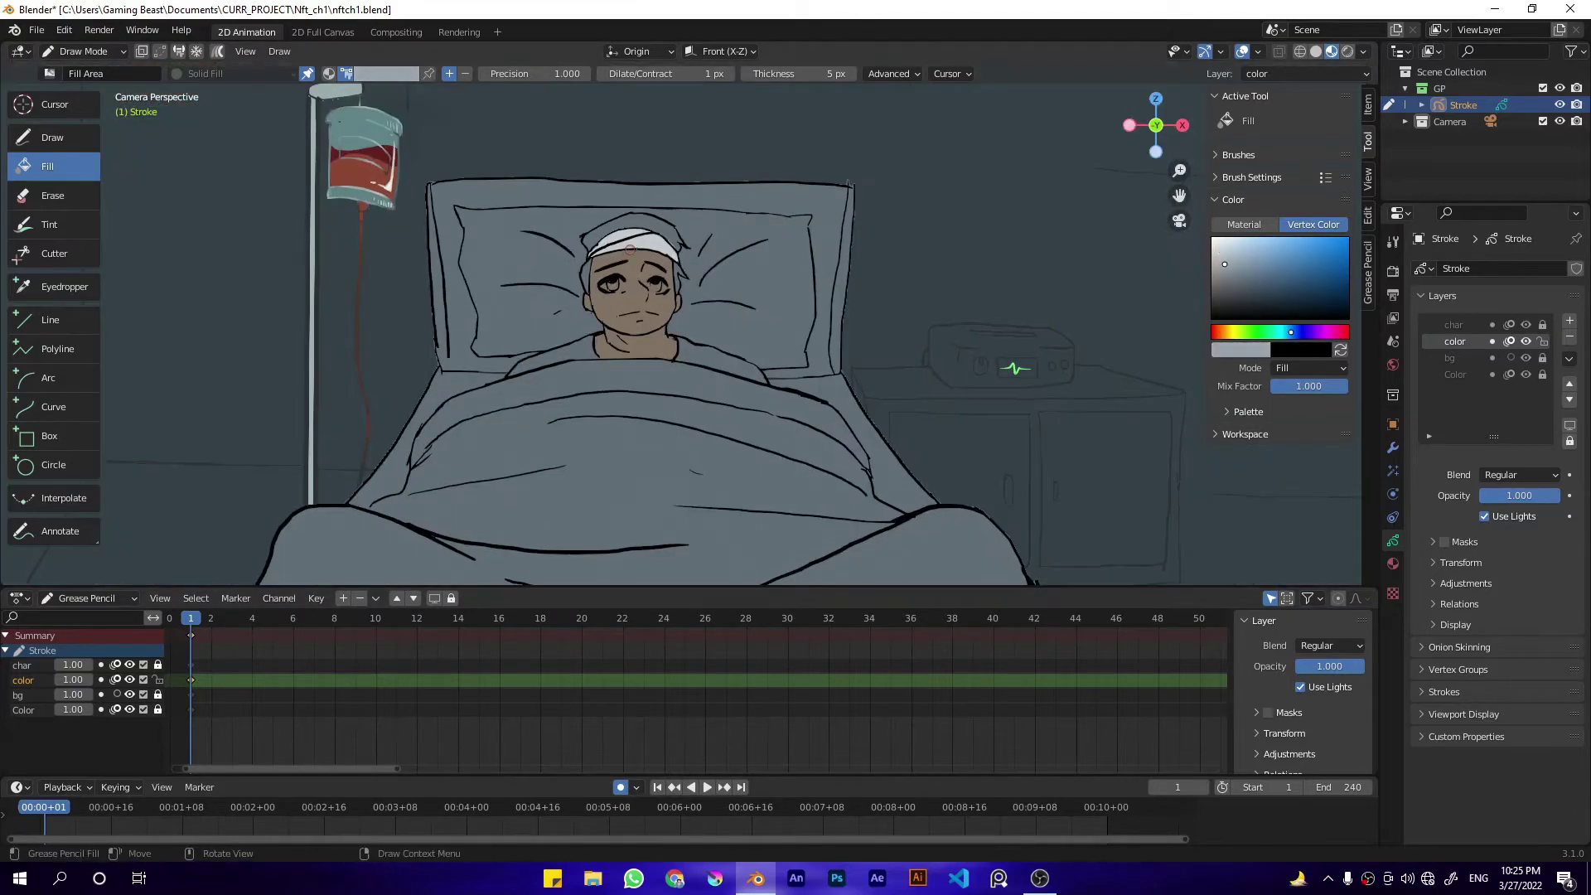
{"action": "left_click", "coordinate": [631, 249]}
Step: Set the fill precision to 2.000 and fill the whites of both eyes with a pale yellowish off-white
{"action": "scroll", "coordinate": [631, 249], "scroll_direction": "up", "scroll_amount": 4}
{"action": "left_click_drag", "start_coordinate": [543, 74], "coordinate": [572, 74]}
{"action": "scroll", "coordinate": [633, 149], "scroll_direction": "down", "scroll_amount": 1}
{"action": "left_click", "coordinate": [1228, 334]}
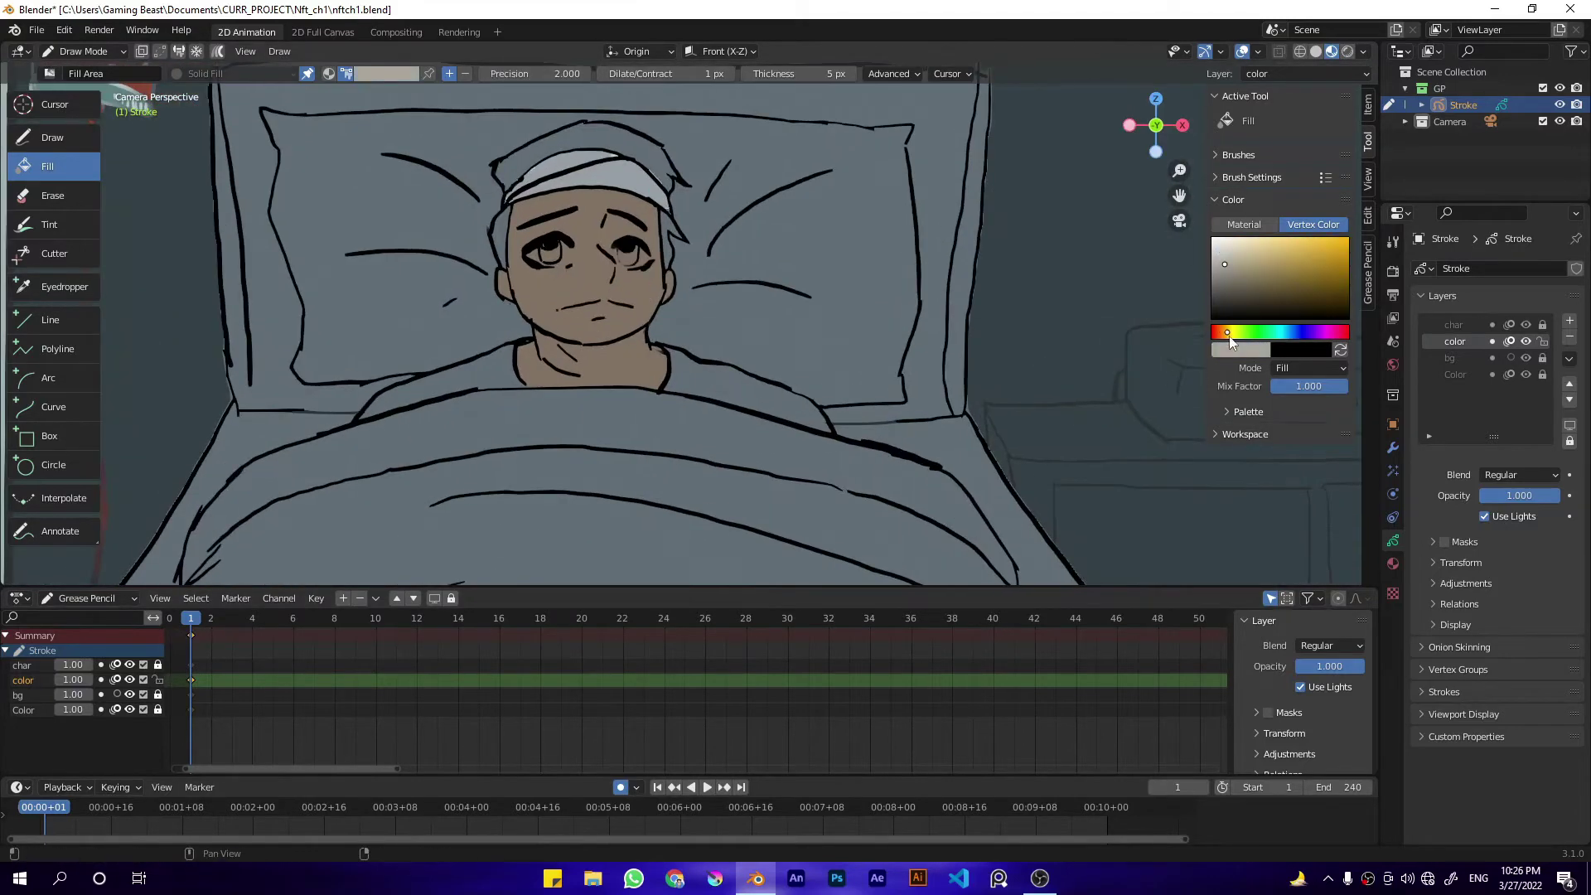
{"action": "left_click", "coordinate": [1236, 333]}
{"action": "left_click", "coordinate": [1222, 252]}
{"action": "left_click", "coordinate": [566, 255], "text": "shift"}
{"action": "left_click", "coordinate": [643, 254], "text": "shift"}
Step: Fill both irises with a muted dark blue, undoing and refilling the faulty area
{"action": "left_click", "coordinate": [1294, 333]}
{"action": "left_click", "coordinate": [1286, 280]}
{"action": "left_click", "coordinate": [629, 255], "text": "shift"}
{"action": "left_click", "coordinate": [547, 253], "text": "shift"}
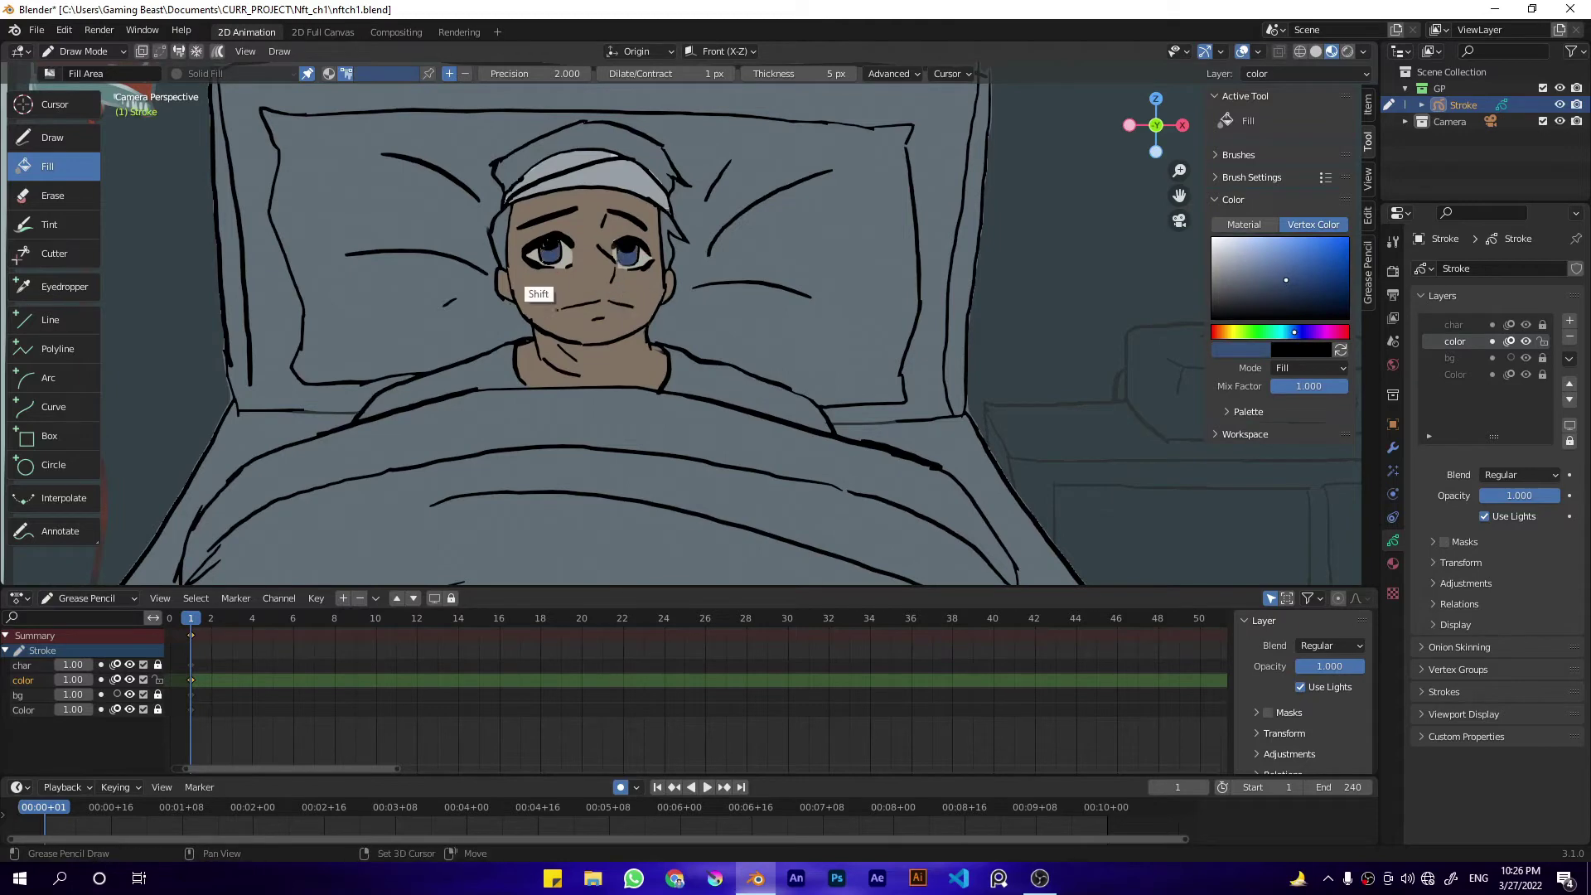
{"action": "left_click_drag", "start_coordinate": [551, 243], "coordinate": [543, 224], "text": "ctrl+alt"}
{"action": "key", "text": "ctrl+z"}
{"action": "key", "text": "ctrl+z"}
{"action": "left_click", "coordinate": [530, 238], "text": "shift"}
{"action": "left_click_drag", "start_coordinate": [637, 303], "coordinate": [499, 412], "text": "ctrl+alt"}
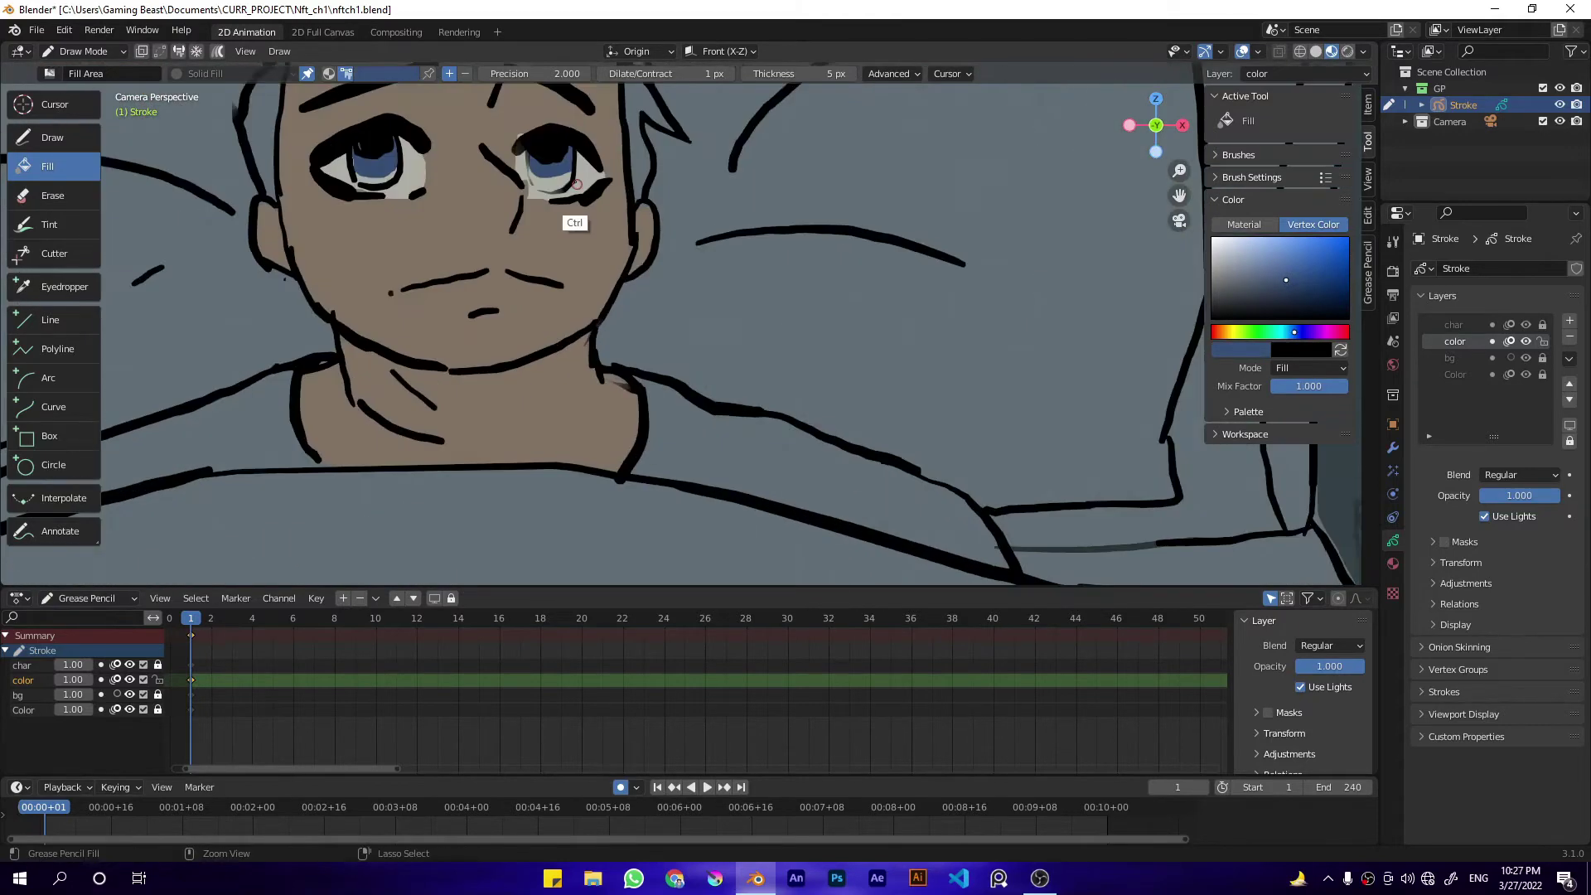
Step: Add pure white highlights to both eyes on the char layer
{"action": "middle_click_drag", "start_coordinate": [576, 184], "coordinate": [584, 331], "text": "ctrl"}
{"action": "left_click", "coordinate": [1213, 240]}
{"action": "left_click", "coordinate": [24, 665]}
{"action": "scroll", "coordinate": [597, 264], "scroll_direction": "up", "scroll_amount": 4}
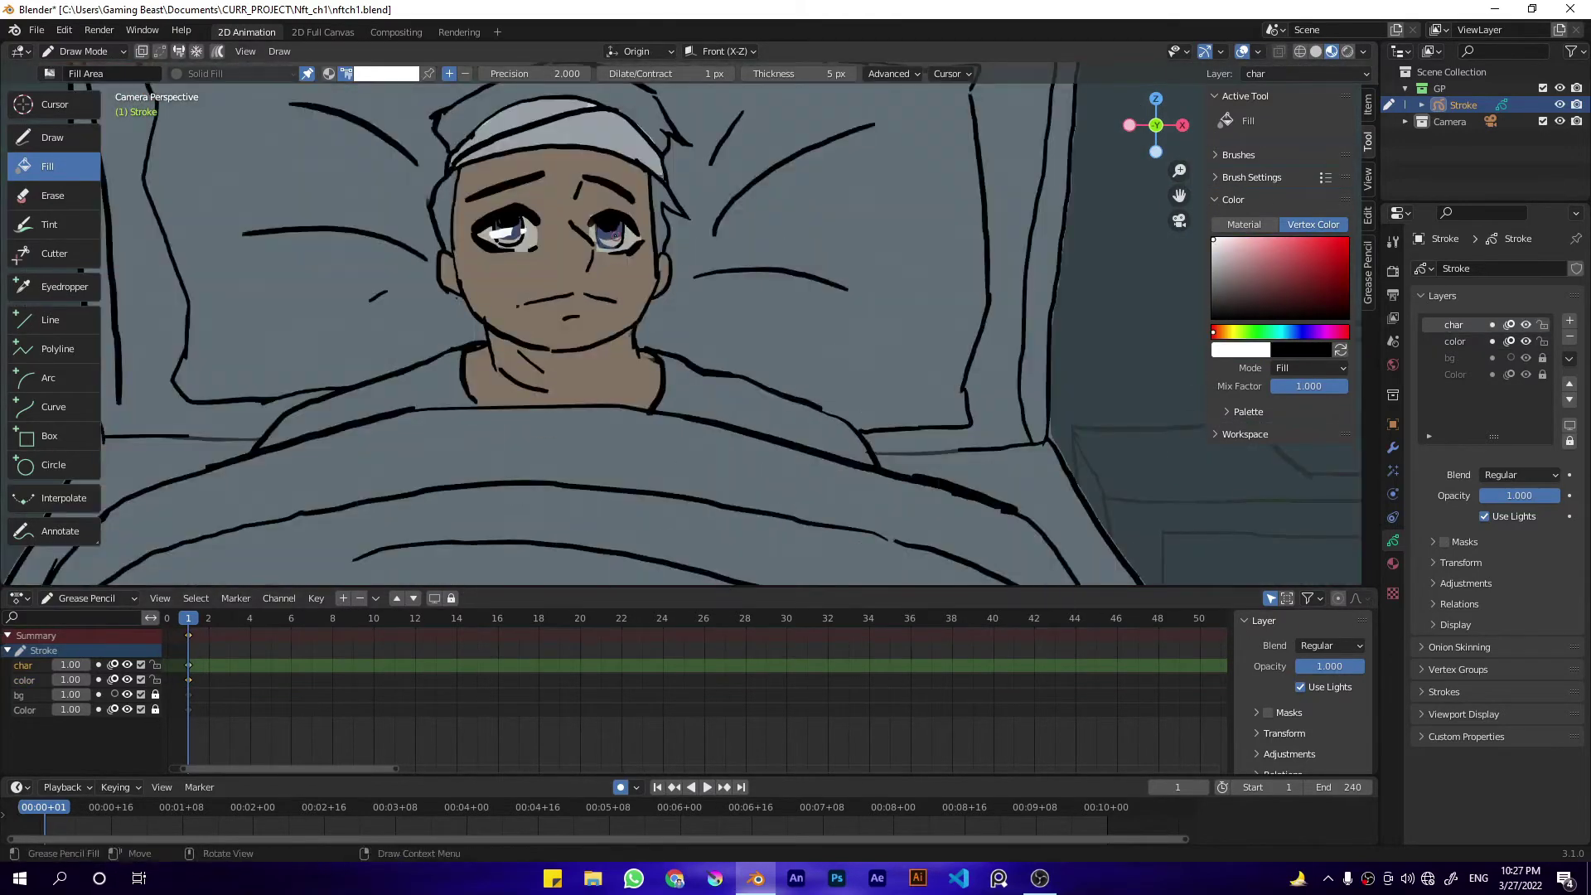
{"action": "scroll", "coordinate": [552, 169], "scroll_direction": "down", "scroll_amount": 4}
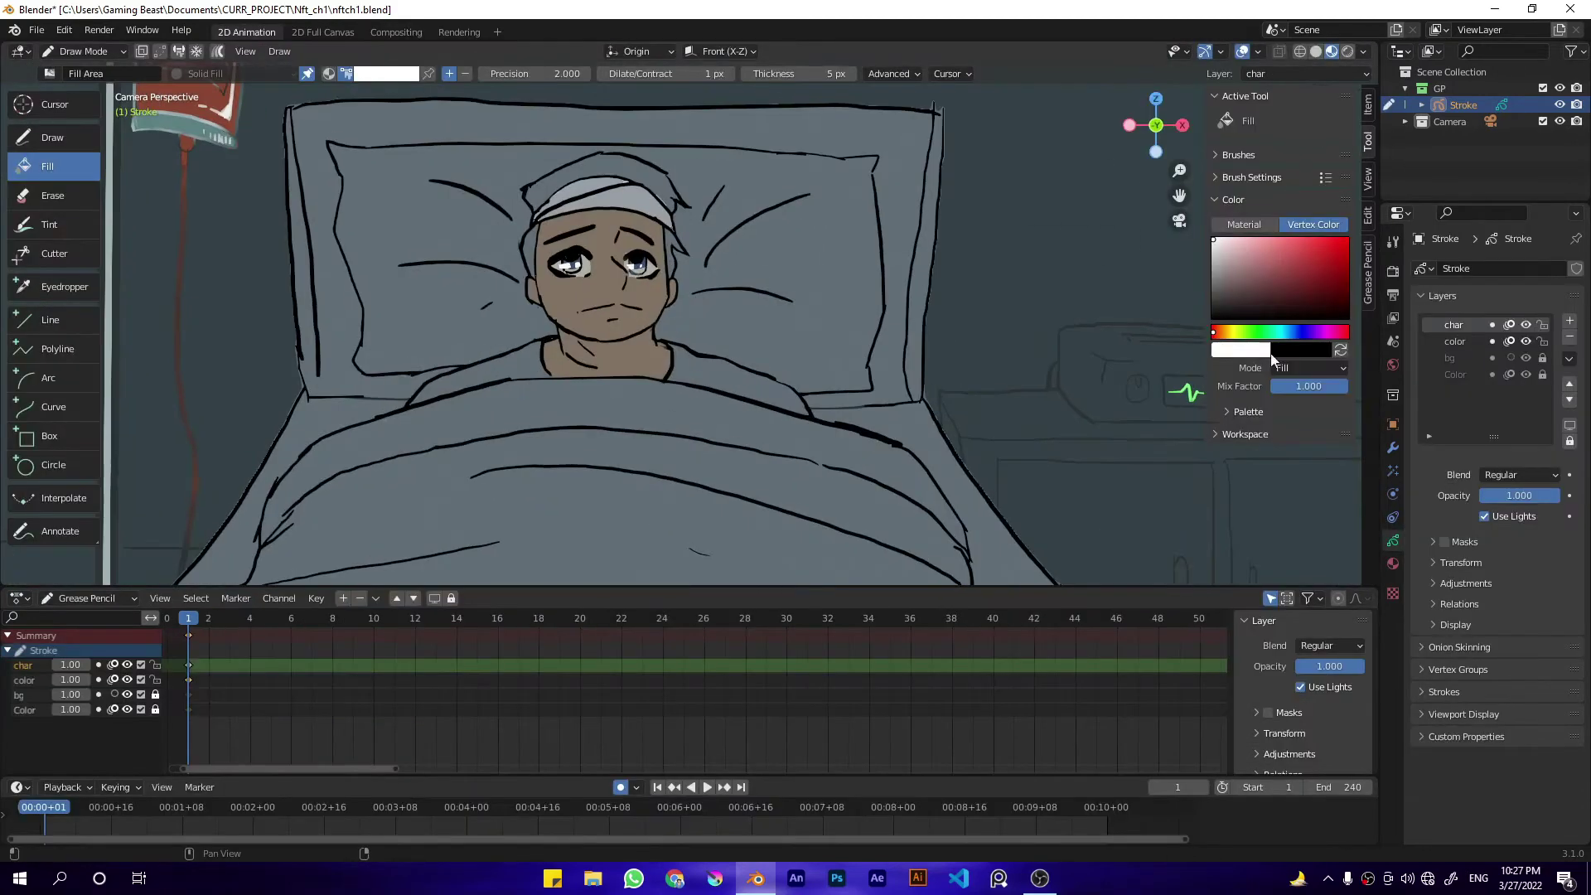
Step: Fill both shoulders of the shirt on the color layer with a dark green
{"action": "left_click", "coordinate": [1230, 286]}
{"action": "left_click", "coordinate": [1233, 286]}
{"action": "left_click", "coordinate": [1455, 341]}
{"action": "left_click", "coordinate": [509, 369]}
{"action": "left_click", "coordinate": [712, 369]}
{"action": "left_click", "coordinate": [894, 73]}
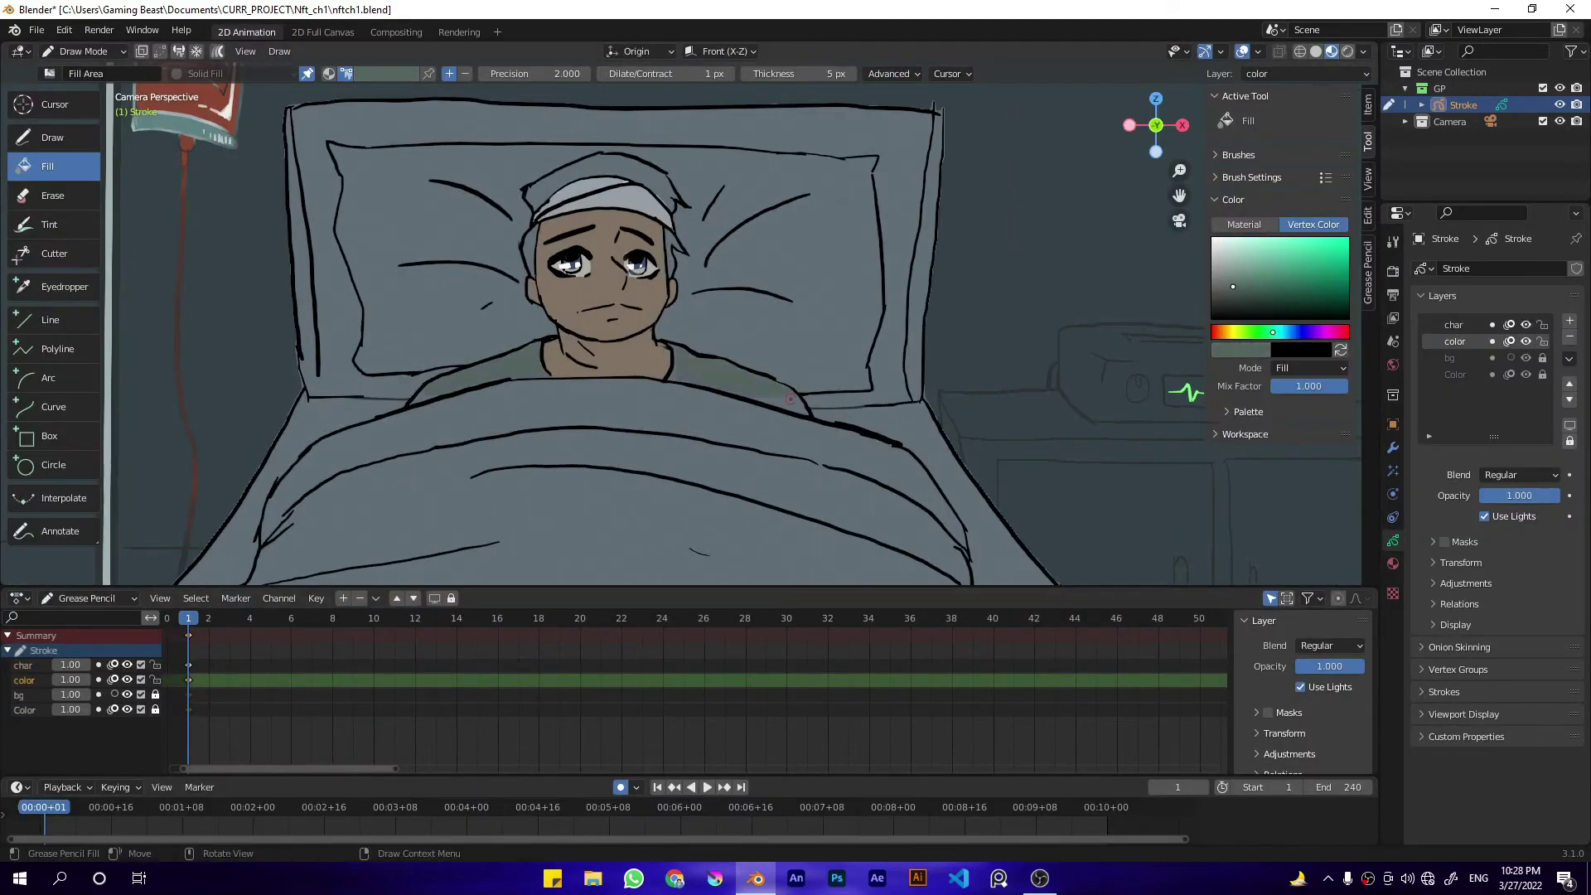
{"action": "left_click", "coordinate": [1268, 295]}
{"action": "left_click", "coordinate": [489, 369]}
{"action": "left_click", "coordinate": [721, 370]}
{"action": "scroll", "coordinate": [683, 329], "scroll_direction": "down", "scroll_amount": 6}
{"action": "scroll", "coordinate": [679, 323], "scroll_direction": "up", "scroll_amount": 6}
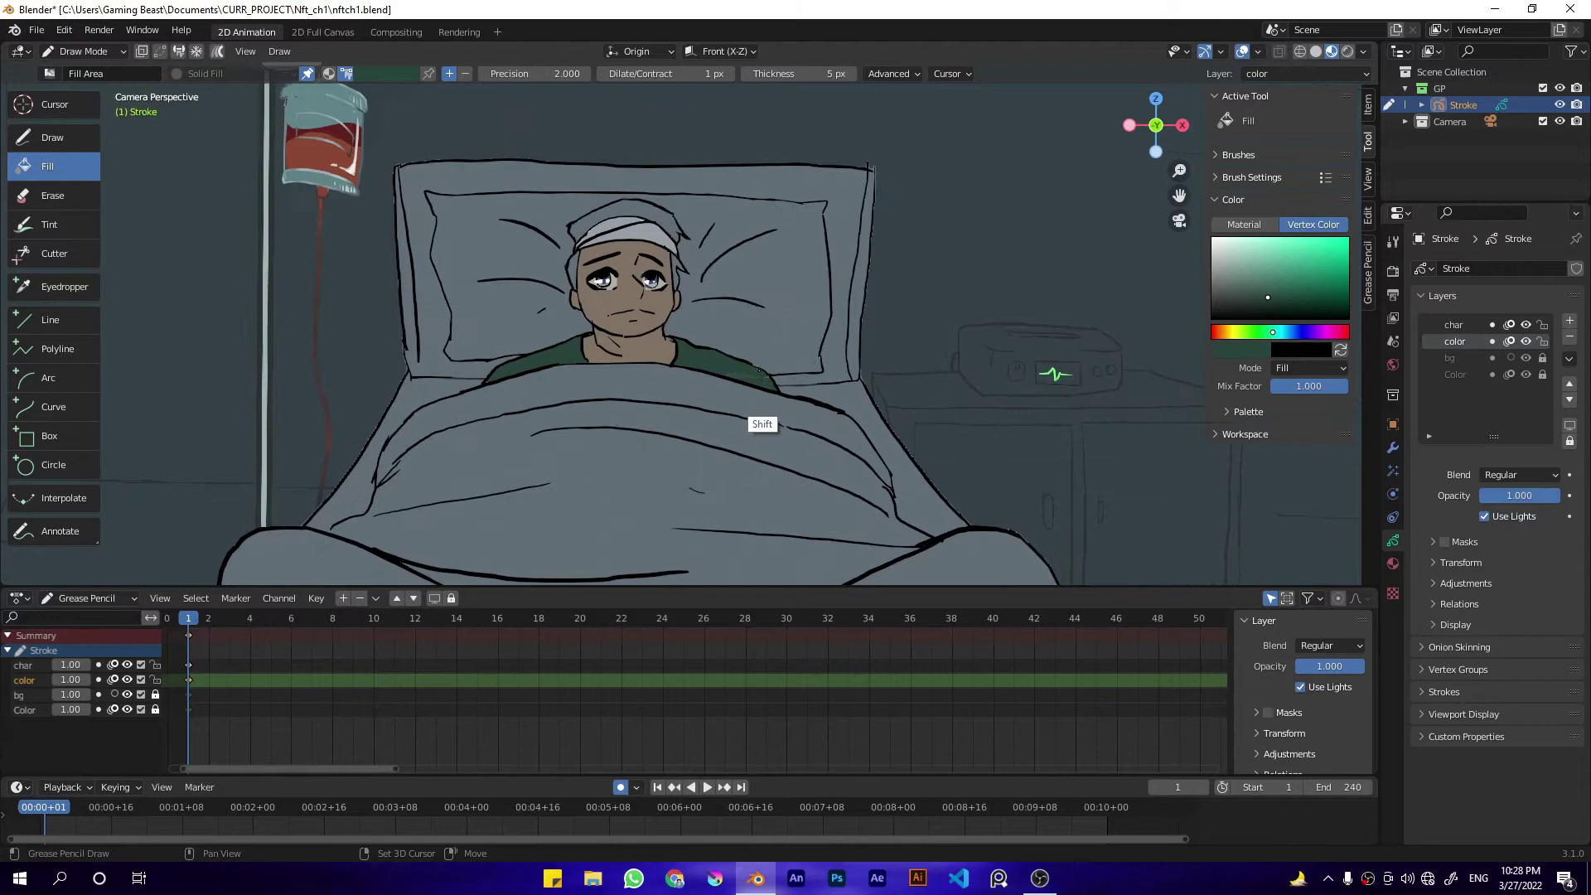
Step: Fill the hair above the bandage and on both sides of the face with a dark olive brown
{"action": "left_click", "coordinate": [1229, 332]}
{"action": "left_click", "coordinate": [1245, 295]}
{"action": "scroll", "coordinate": [704, 199], "scroll_direction": "up", "scroll_amount": 3}
{"action": "left_click", "coordinate": [580, 150]}
{"action": "left_click", "coordinate": [439, 307]}
{"action": "left_click", "coordinate": [720, 303]}
Step: Sample the bandage's color, lighten it to a pale blue-grey, and fill the whole blanket including the strip beside the pole
{"action": "key", "text": "e"}
{"action": "left_click", "coordinate": [613, 209]}
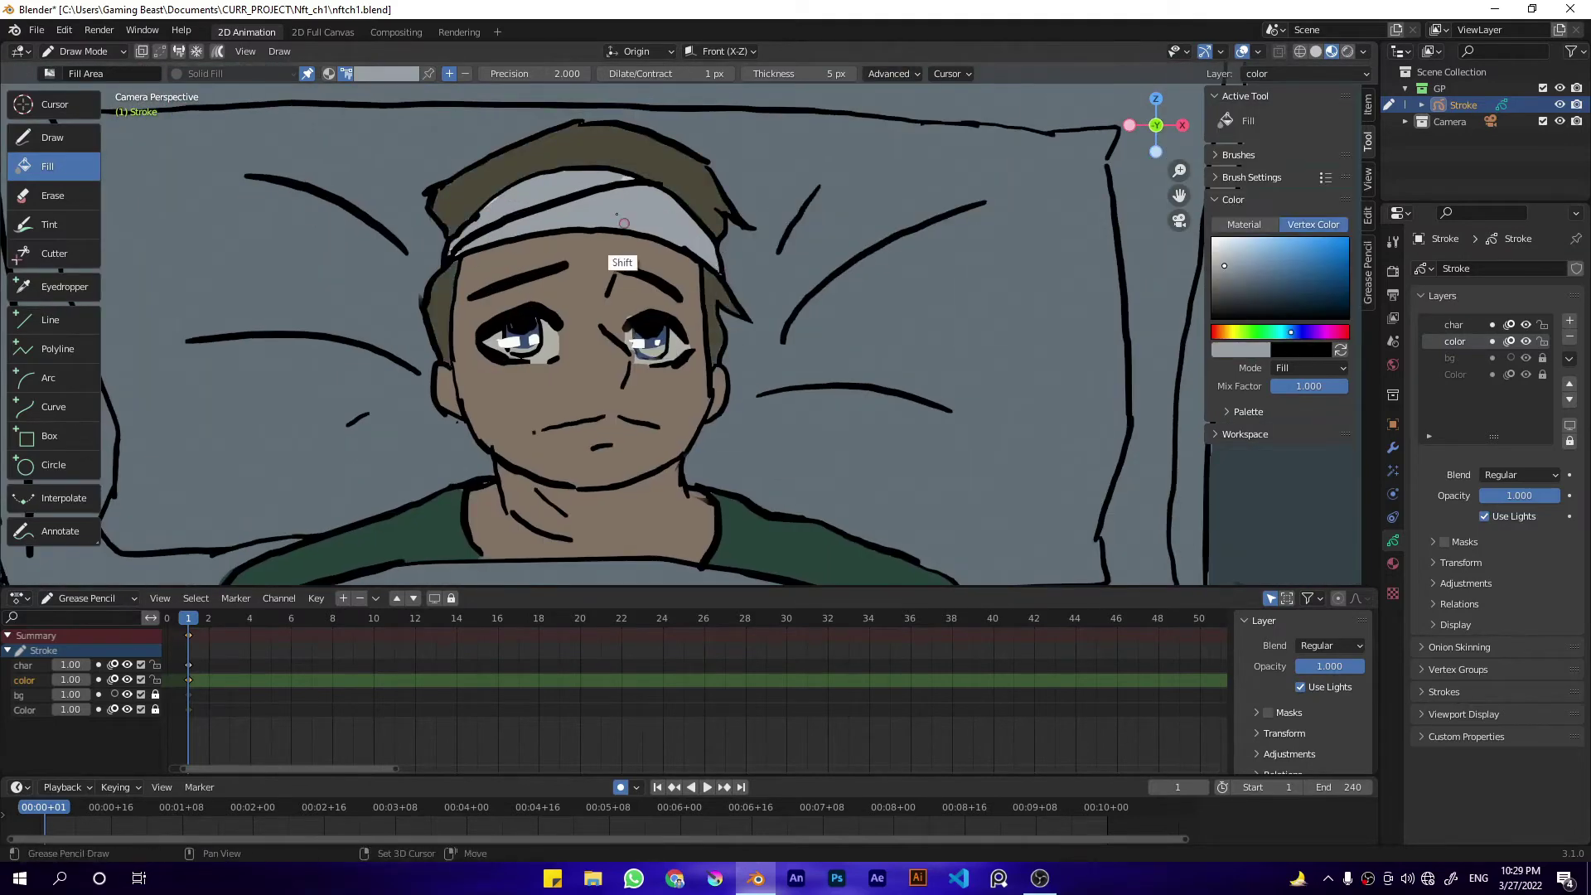
{"action": "scroll", "coordinate": [701, 296], "scroll_direction": "down", "scroll_amount": 6}
{"action": "scroll", "coordinate": [676, 290], "scroll_direction": "down", "scroll_amount": 3}
{"action": "key", "text": "e"}
{"action": "left_click", "coordinate": [1222, 256]}
{"action": "left_click", "coordinate": [700, 390]}
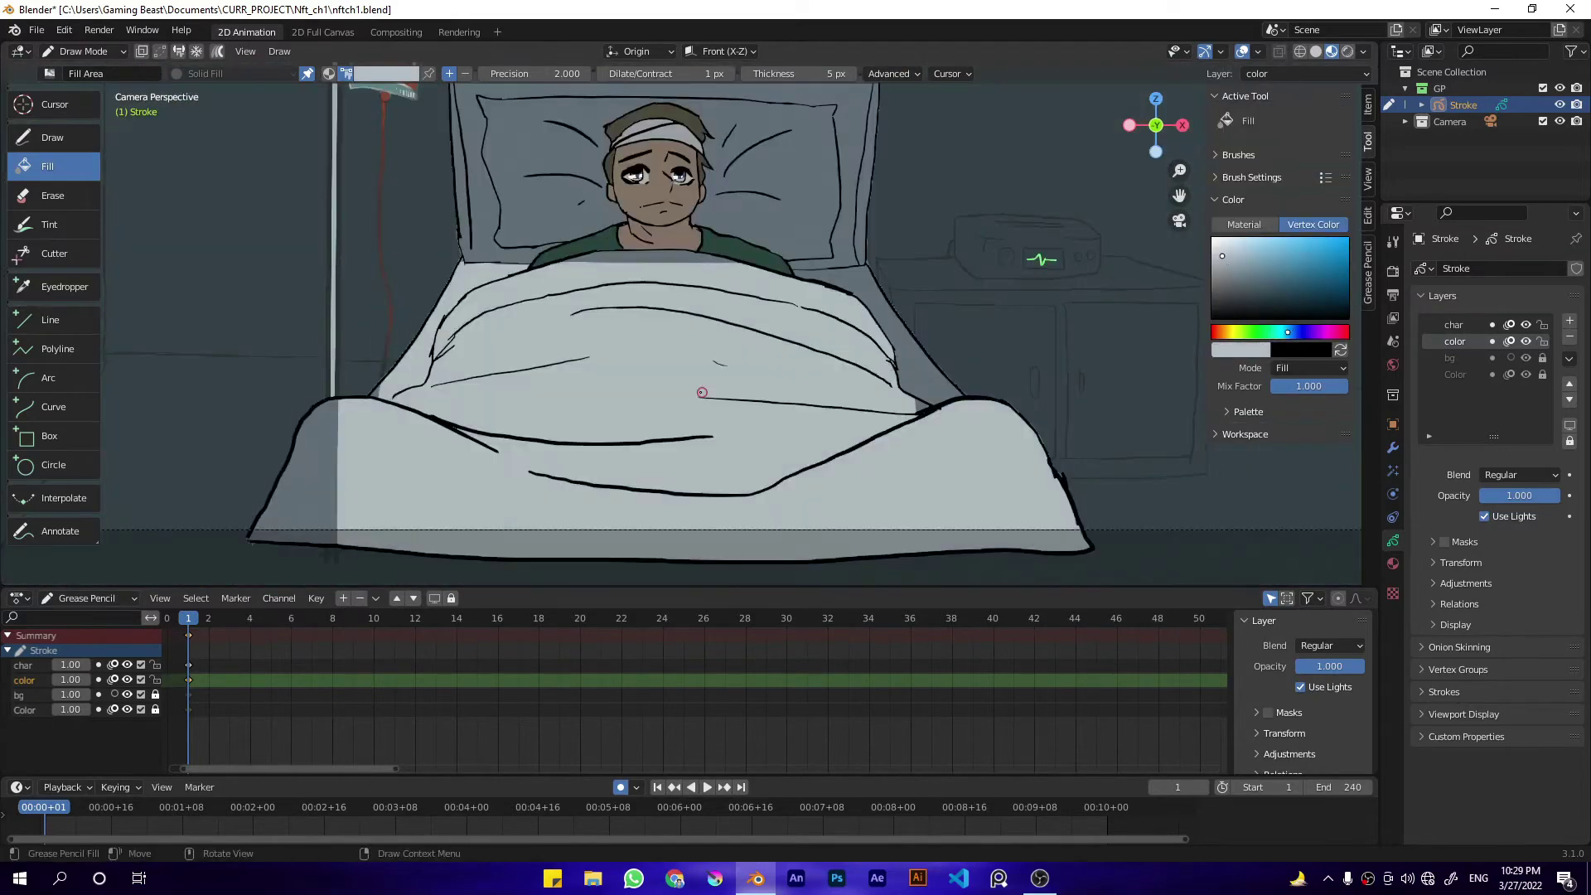
{"action": "key", "text": "ctrl+z"}
{"action": "left_click", "coordinate": [700, 390]}
{"action": "left_click", "coordinate": [337, 466]}
Step: Hide the bg and Color layers and fill the pillow with the same pale blue-grey
{"action": "left_click", "coordinate": [127, 695]}
{"action": "left_click", "coordinate": [127, 709]}
{"action": "middle_click_drag", "start_coordinate": [753, 538], "coordinate": [916, 419], "text": "ctrl"}
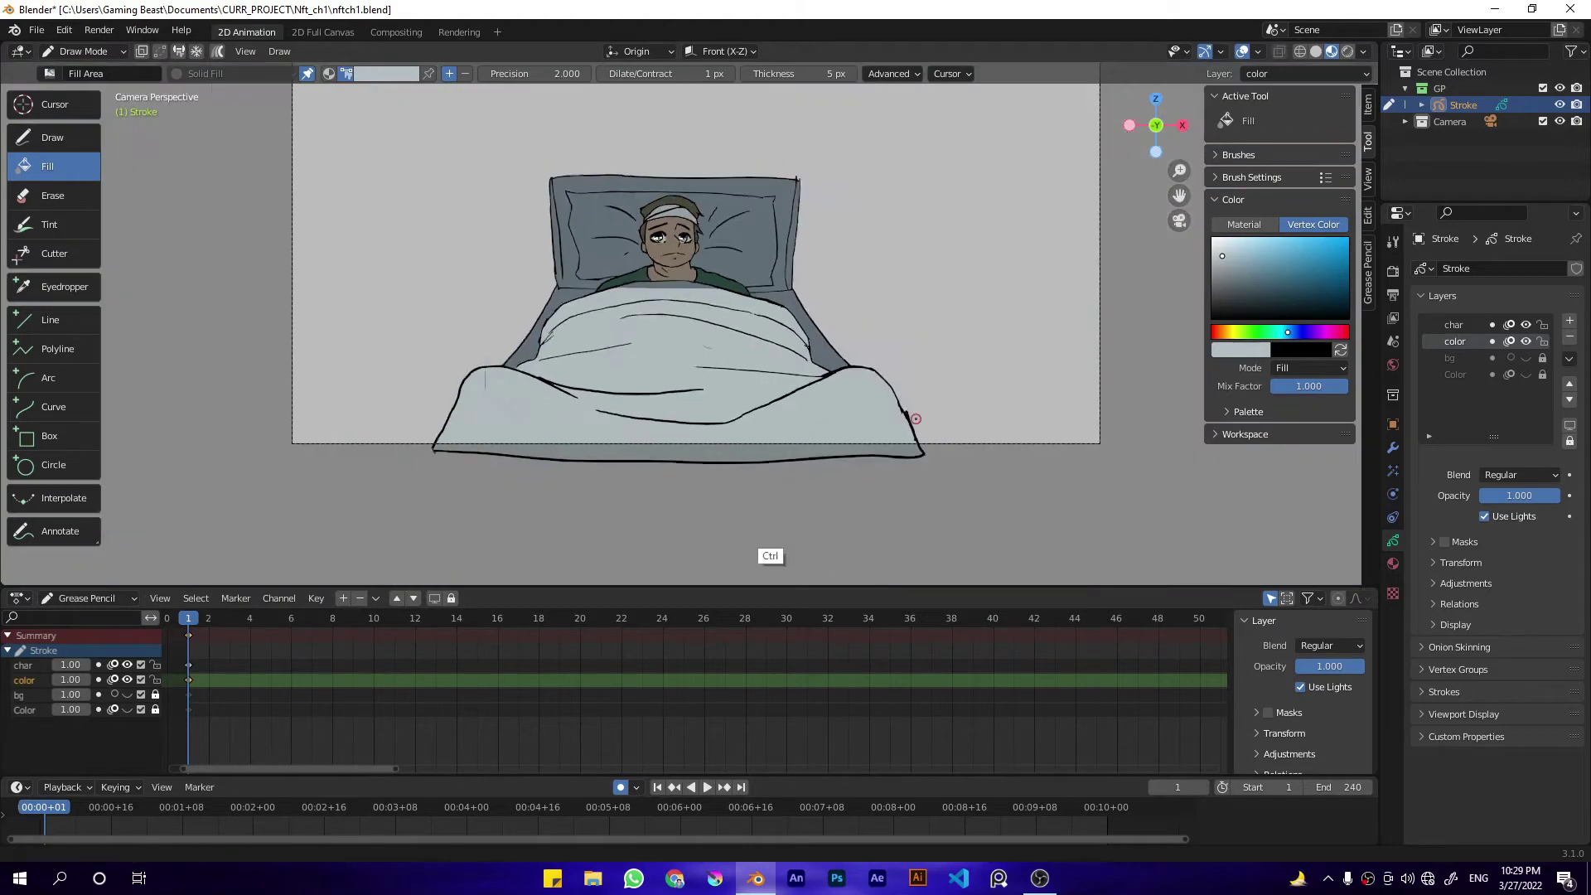
{"action": "left_click", "coordinate": [750, 240]}
{"action": "middle_click_drag", "start_coordinate": [757, 287], "coordinate": [689, 324], "text": "ctrl"}
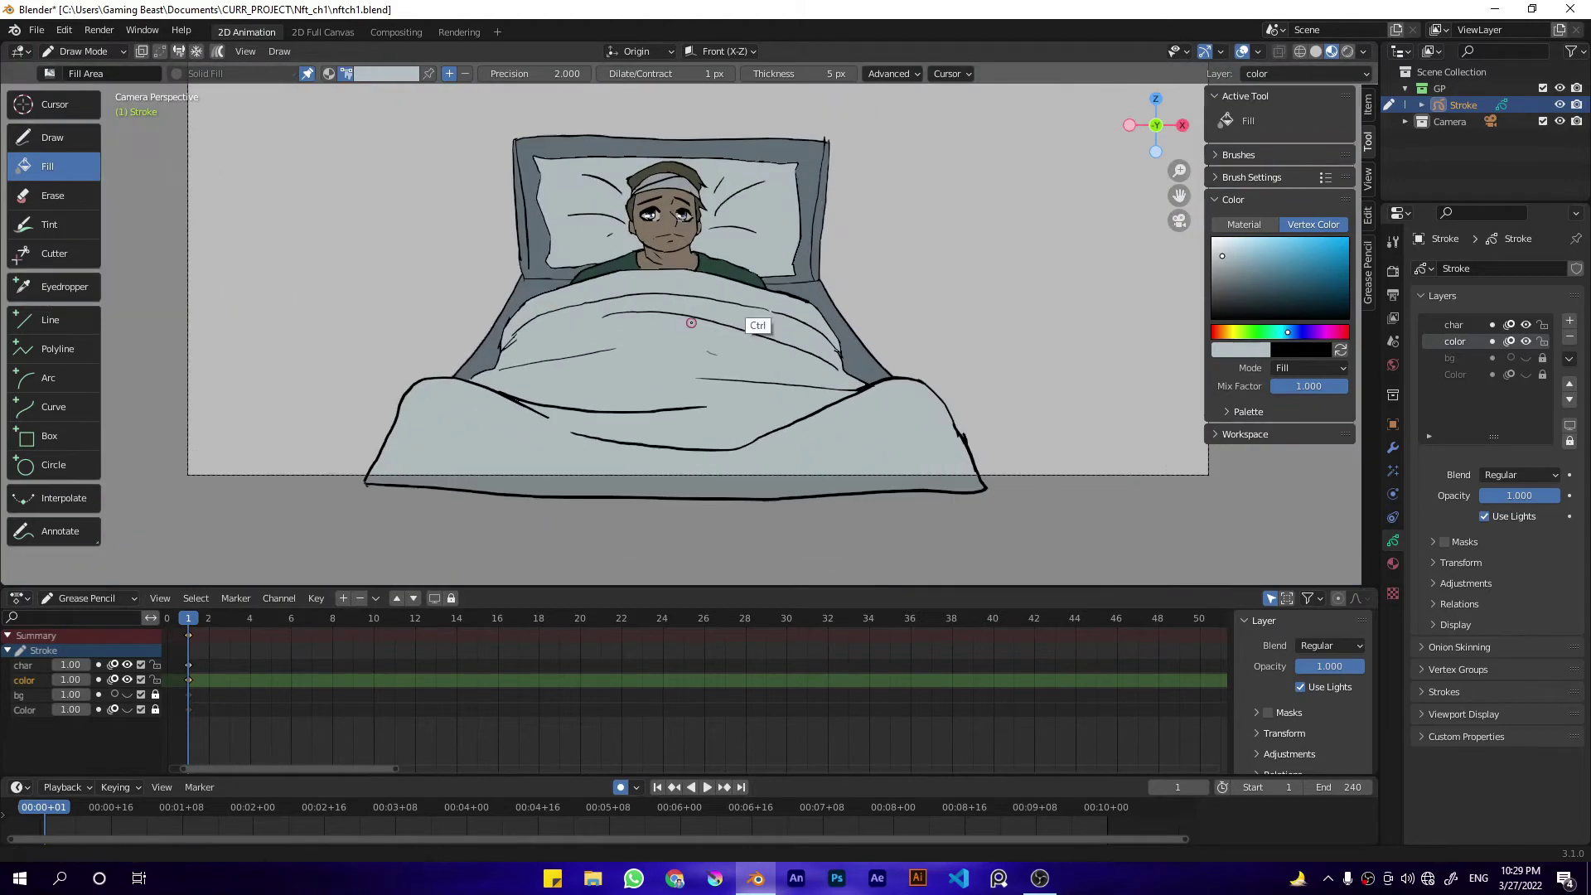
Step: Fill the mattress areas on both sides of the blanket with a muted green
{"action": "left_click", "coordinate": [1275, 332]}
{"action": "left_click", "coordinate": [1230, 279]}
{"action": "left_click", "coordinate": [853, 335]}
{"action": "left_click", "coordinate": [489, 348]}
Step: Refill the blanket with a slightly darker grey-teal
{"action": "left_click", "coordinate": [1286, 332]}
{"action": "left_click", "coordinate": [715, 409]}
{"action": "key", "text": "ctrl+z"}
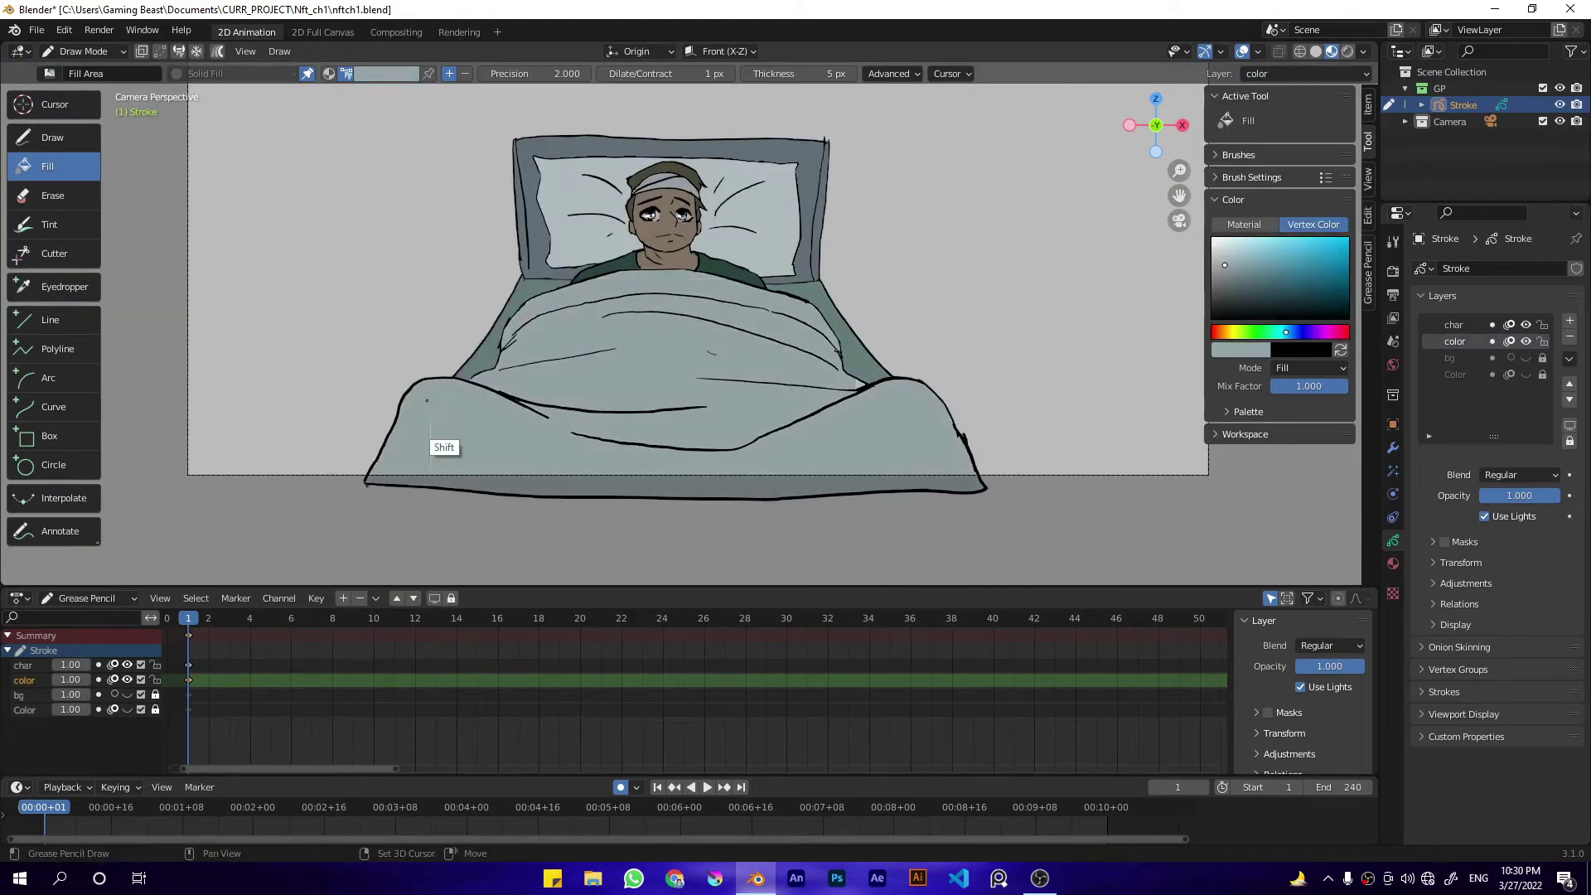
Step: Render the current frame as an image
{"action": "scroll", "coordinate": [686, 302], "scroll_direction": "down", "scroll_amount": 2}
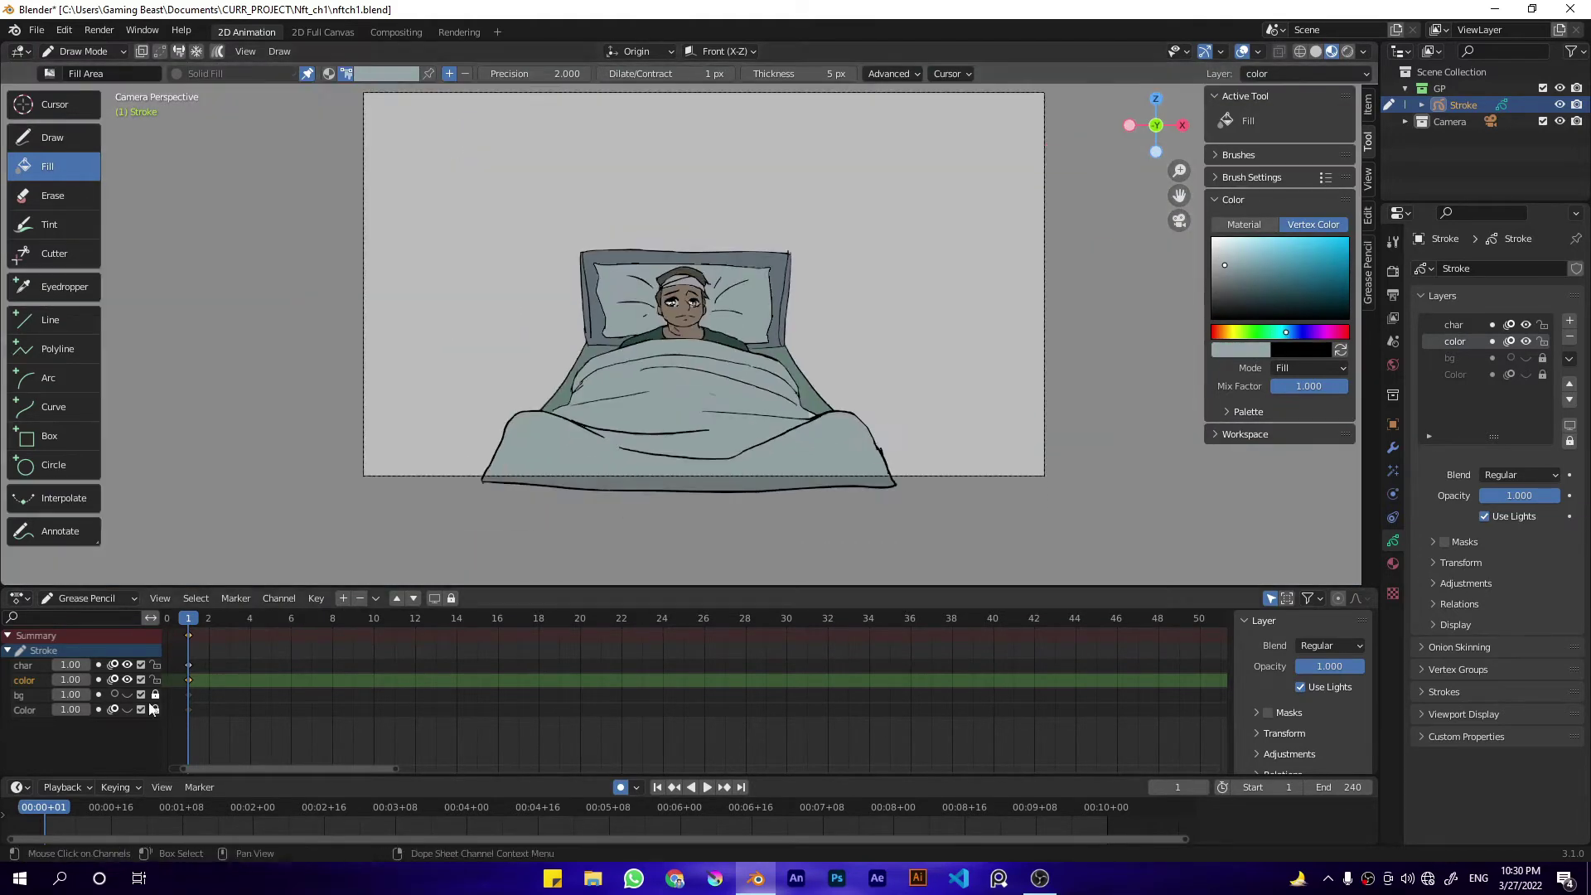
{"action": "left_click", "coordinate": [98, 30]}
{"action": "left_click", "coordinate": [104, 48]}
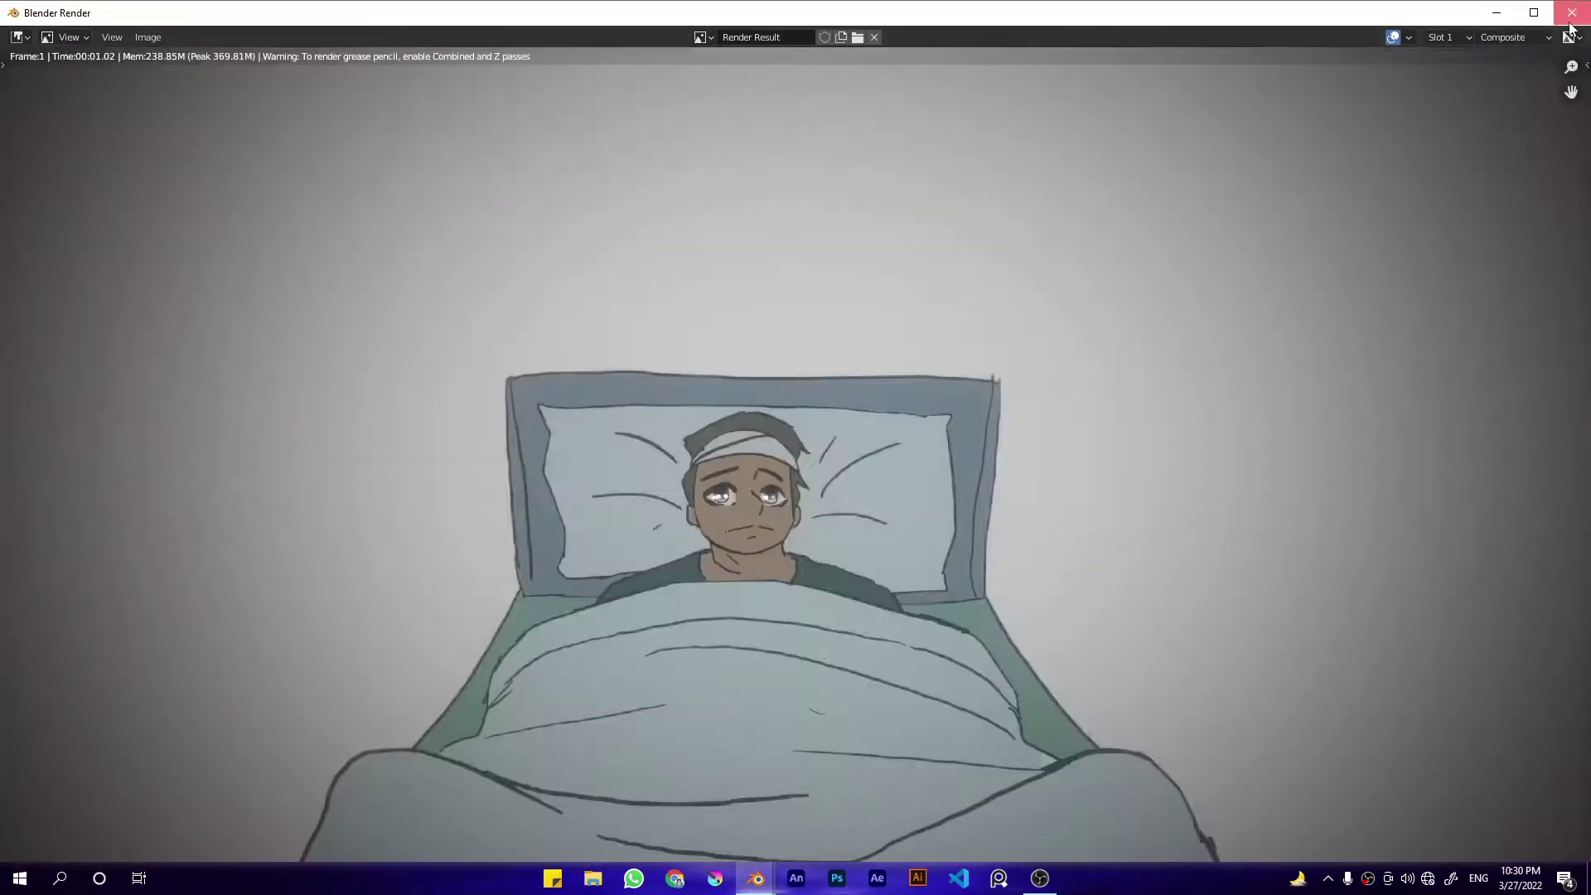
Step: Close the render result, render the frame again, close it, and toggle the visibility of the background-related layers
{"action": "left_click", "coordinate": [1569, 9]}
{"action": "left_click", "coordinate": [99, 30]}
{"action": "left_click", "coordinate": [91, 46]}
{"action": "left_click", "coordinate": [1570, 9]}
{"action": "left_click", "coordinate": [127, 709]}
{"action": "left_click", "coordinate": [127, 694]}
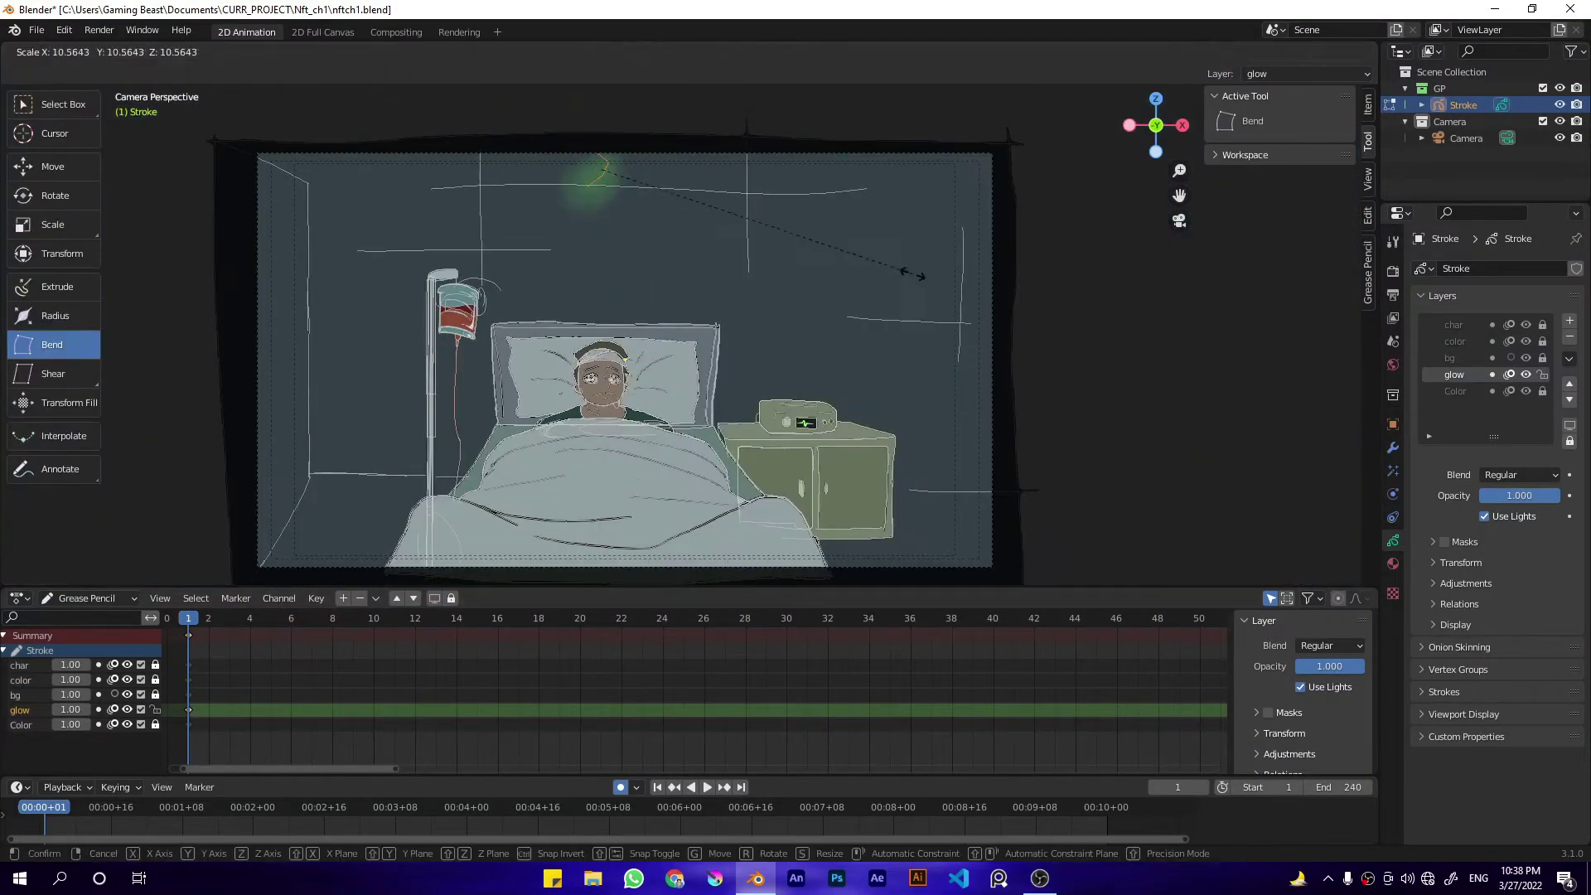
Step: Enlarge the green glow stroke about 10.5 times and move it onto the upper wall above the bed
{"action": "left_click", "coordinate": [912, 274]}
{"action": "key", "text": "g"}
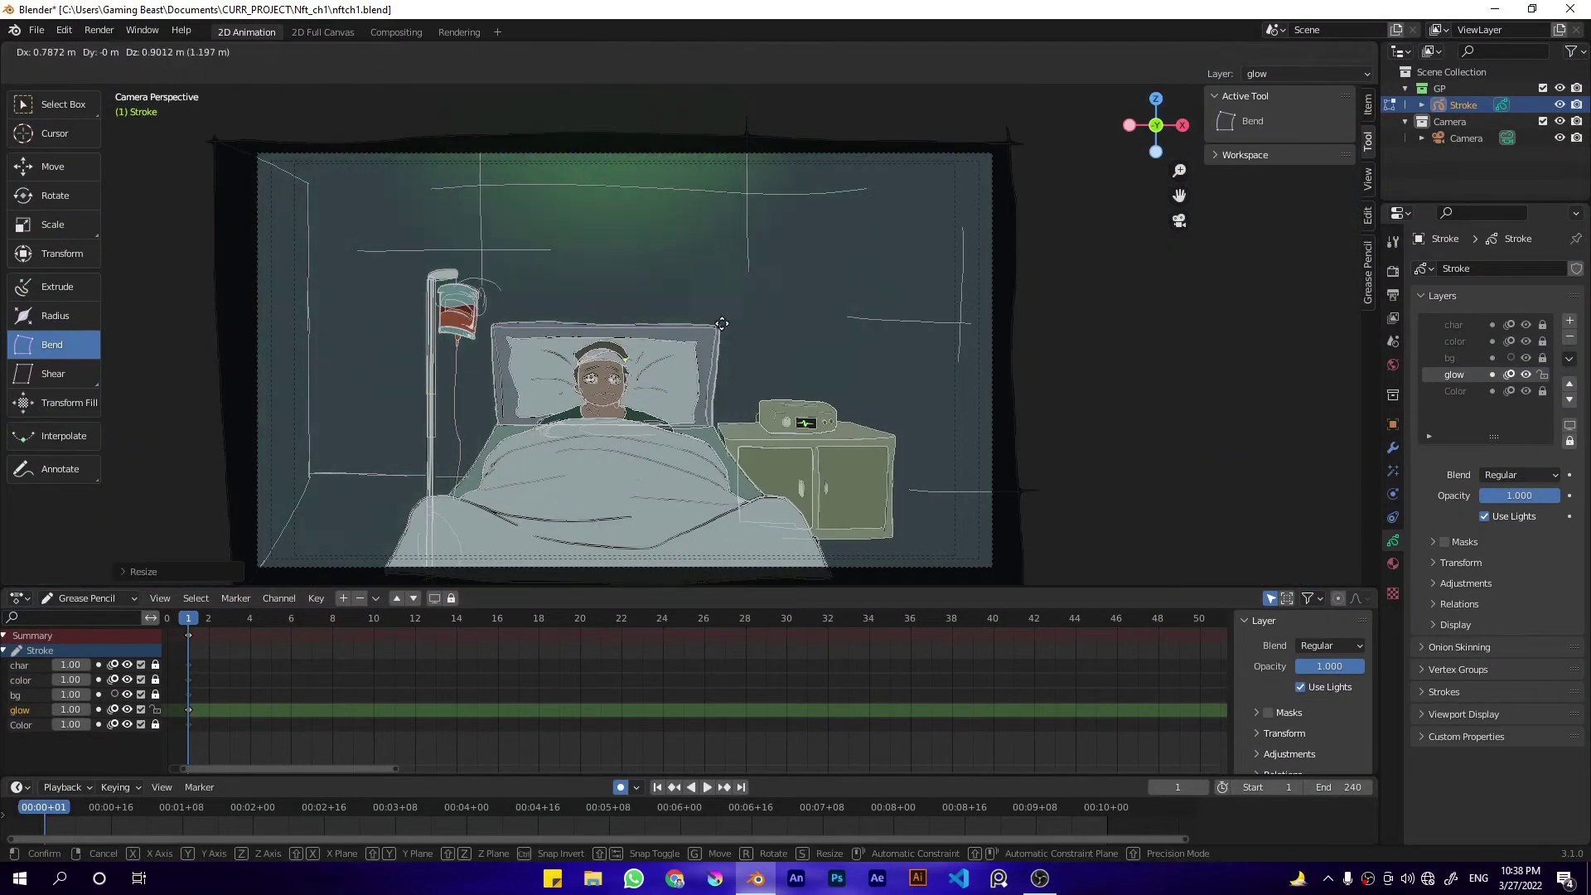
{"action": "left_click", "coordinate": [719, 327]}
{"action": "key", "text": "Tab"}
Step: Recolor the wall glow to a pale yellow with the Tint tool, undoing the first tint stroke
{"action": "left_click", "coordinate": [386, 73]}
{"action": "left_click", "coordinate": [332, 196]}
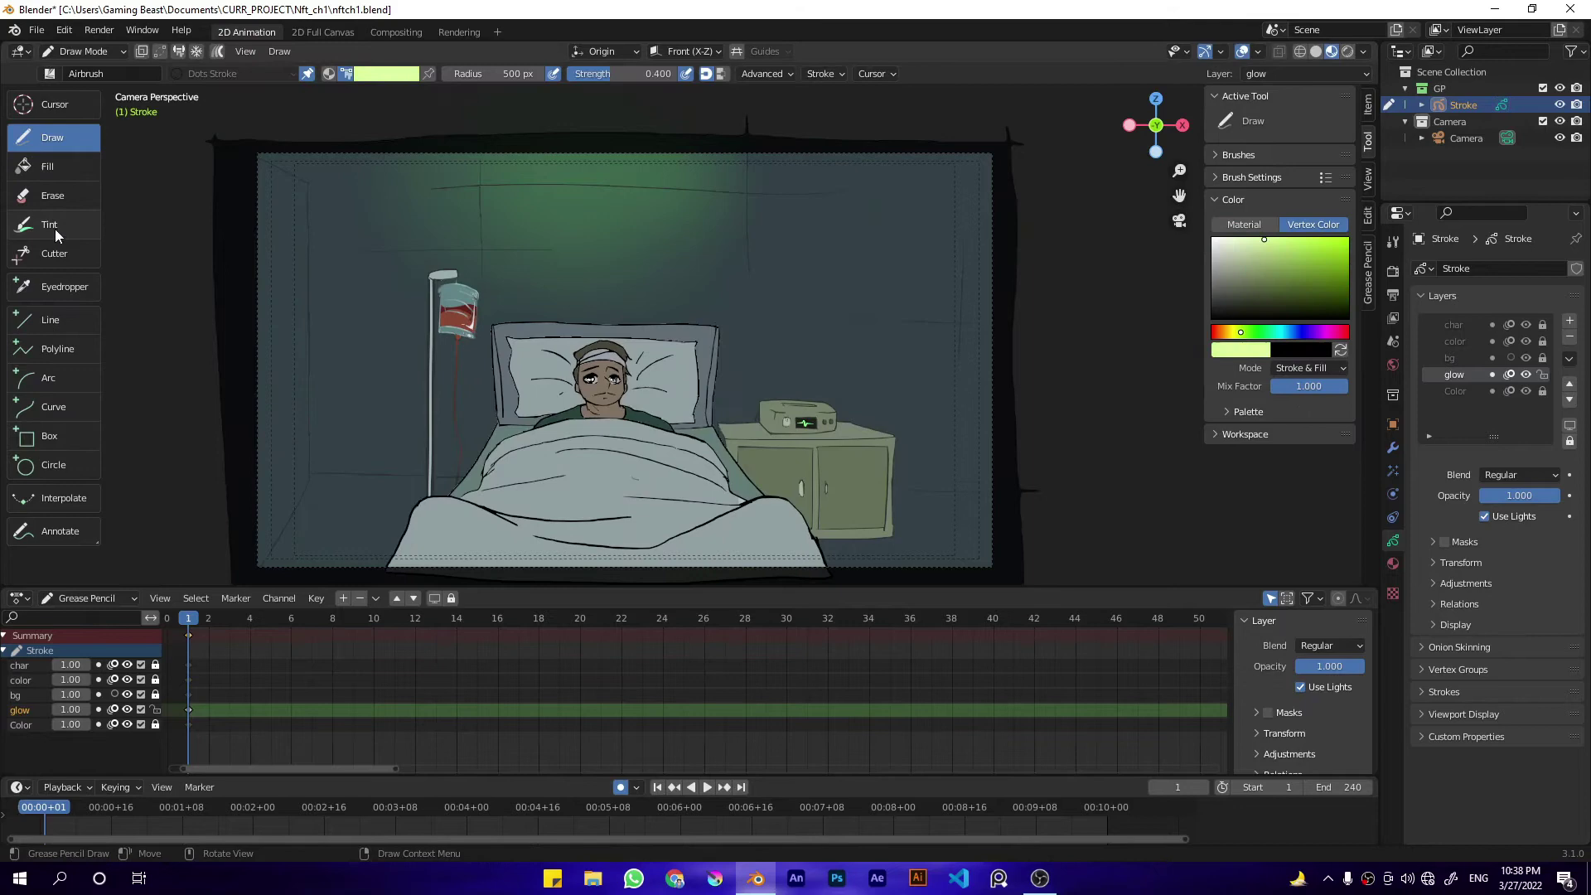
{"action": "left_click", "coordinate": [50, 224]}
{"action": "left_click_drag", "start_coordinate": [498, 216], "coordinate": [655, 219]}
{"action": "key", "text": "ctrl+z"}
{"action": "left_click", "coordinate": [197, 73]}
{"action": "left_click", "coordinate": [146, 195]}
{"action": "left_click_drag", "start_coordinate": [497, 215], "coordinate": [645, 222]}
Step: Try Subtract and Add blending on the glow layer, return it to Regular, and set the Tint strength to 1.000
{"action": "left_click", "coordinate": [1519, 475]}
{"action": "left_click", "coordinate": [1505, 562]}
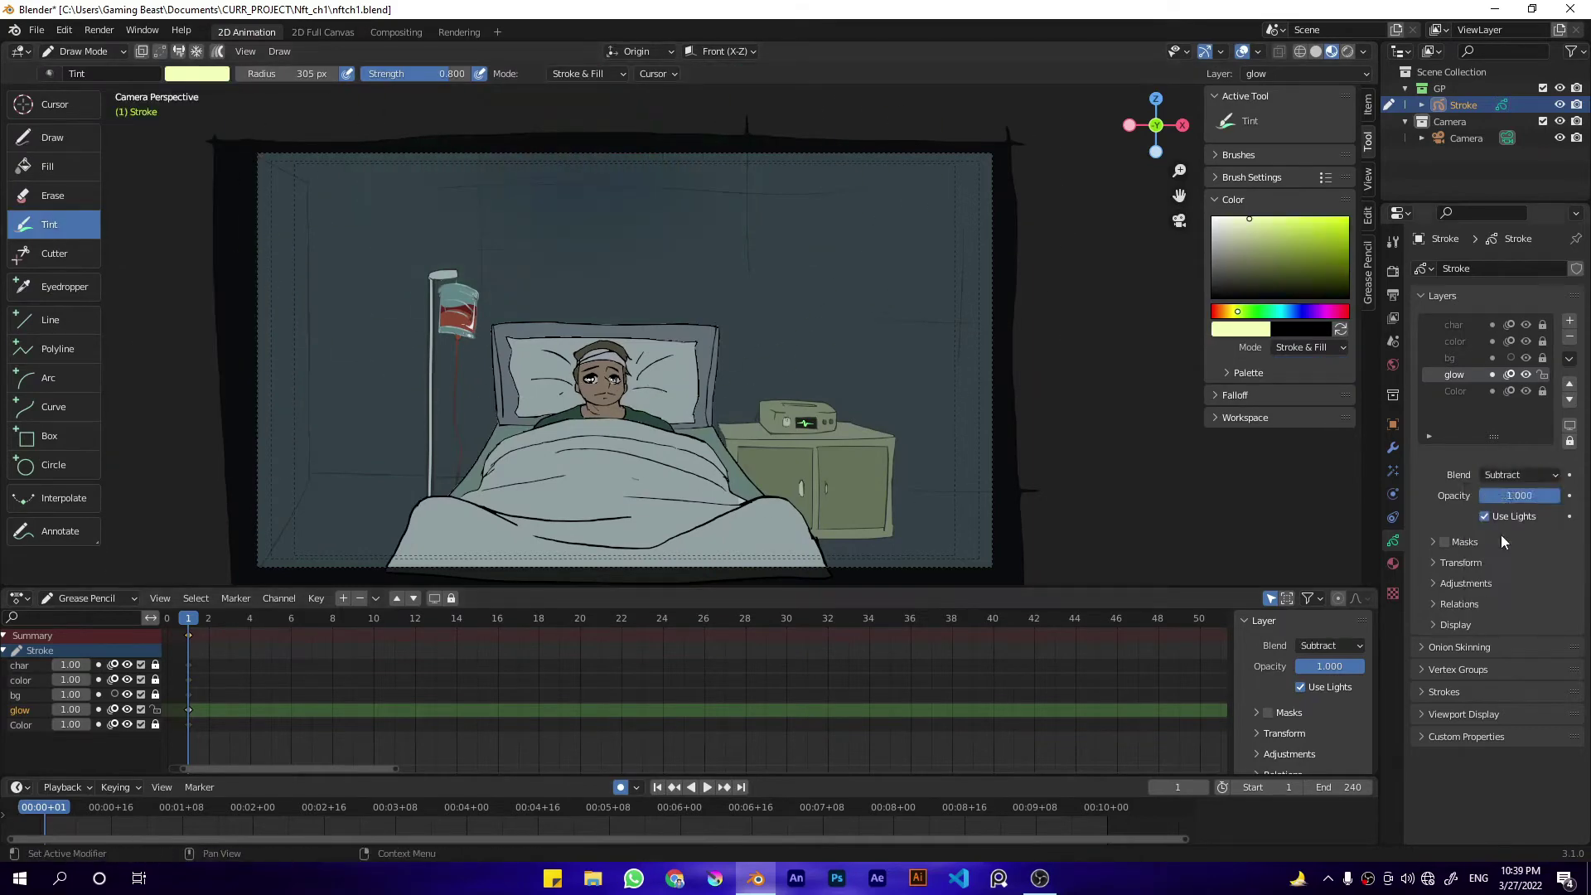
{"action": "left_click", "coordinate": [1516, 475]}
{"action": "left_click", "coordinate": [1498, 544]}
{"action": "left_click_drag", "start_coordinate": [427, 73], "coordinate": [474, 74]}
{"action": "left_click", "coordinate": [1519, 475]}
{"action": "left_click", "coordinate": [1502, 510]}
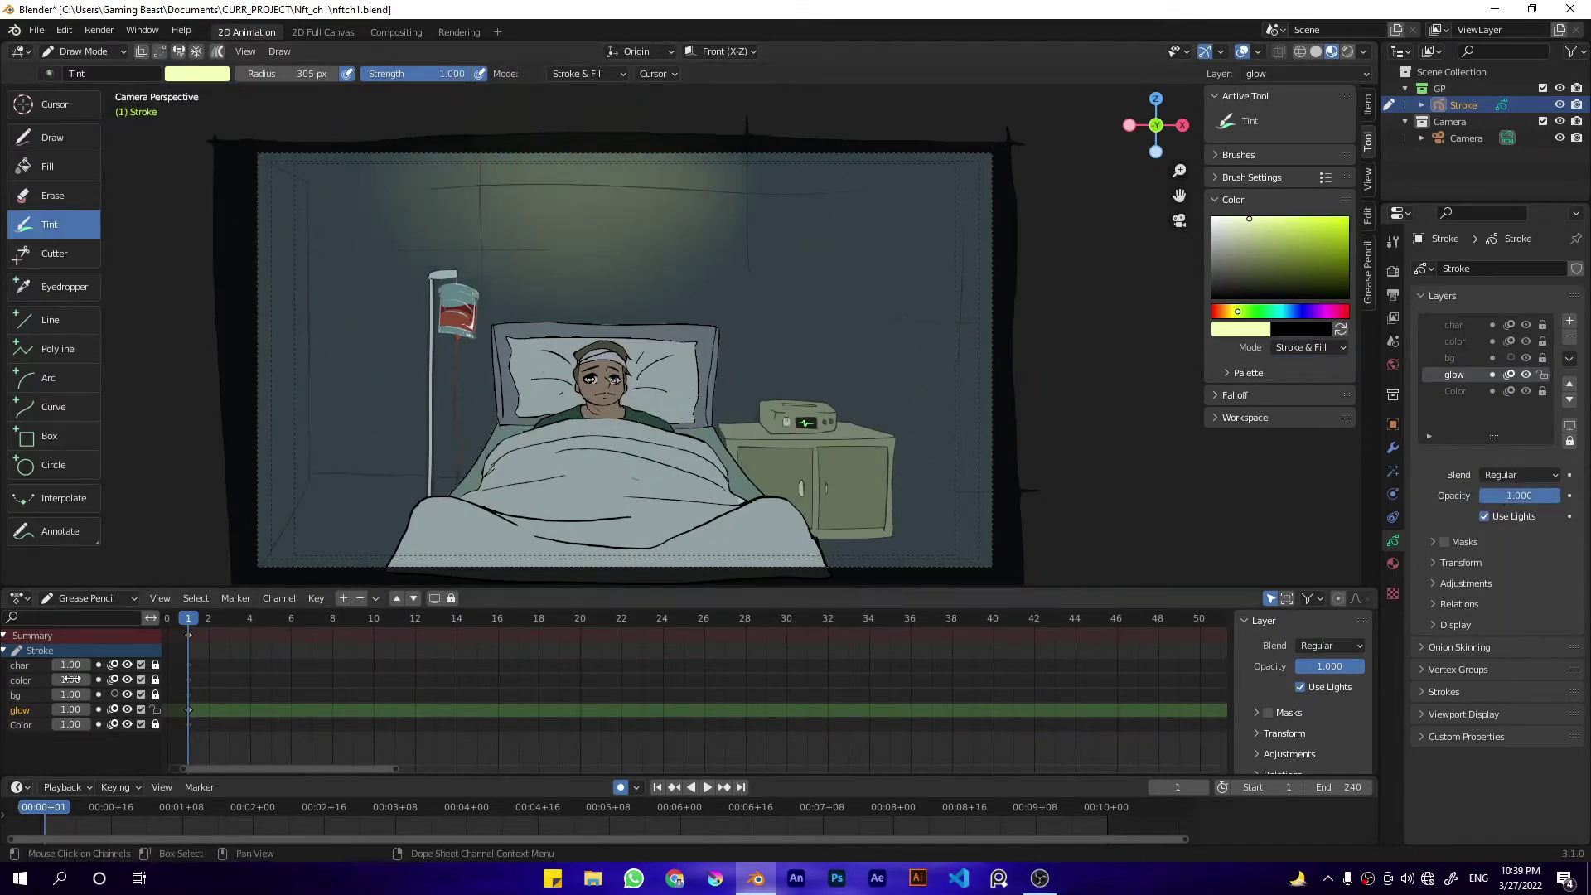
Step: Reposition the yellow glow on the upper wall and move the glow layer above the bg layer
{"action": "key", "text": "Tab"}
{"action": "key", "text": "g"}
{"action": "left_click", "coordinate": [721, 241]}
{"action": "key", "text": "Tab"}
{"action": "left_click", "coordinate": [396, 599]}
Step: Place a second Airbrush glow along the bottom of the room, enlarging, moving and rotating it over the floor
{"action": "left_click", "coordinate": [53, 137]}
{"action": "left_click_drag", "start_coordinate": [497, 331], "coordinate": [495, 445], "text": "ctrl+alt"}
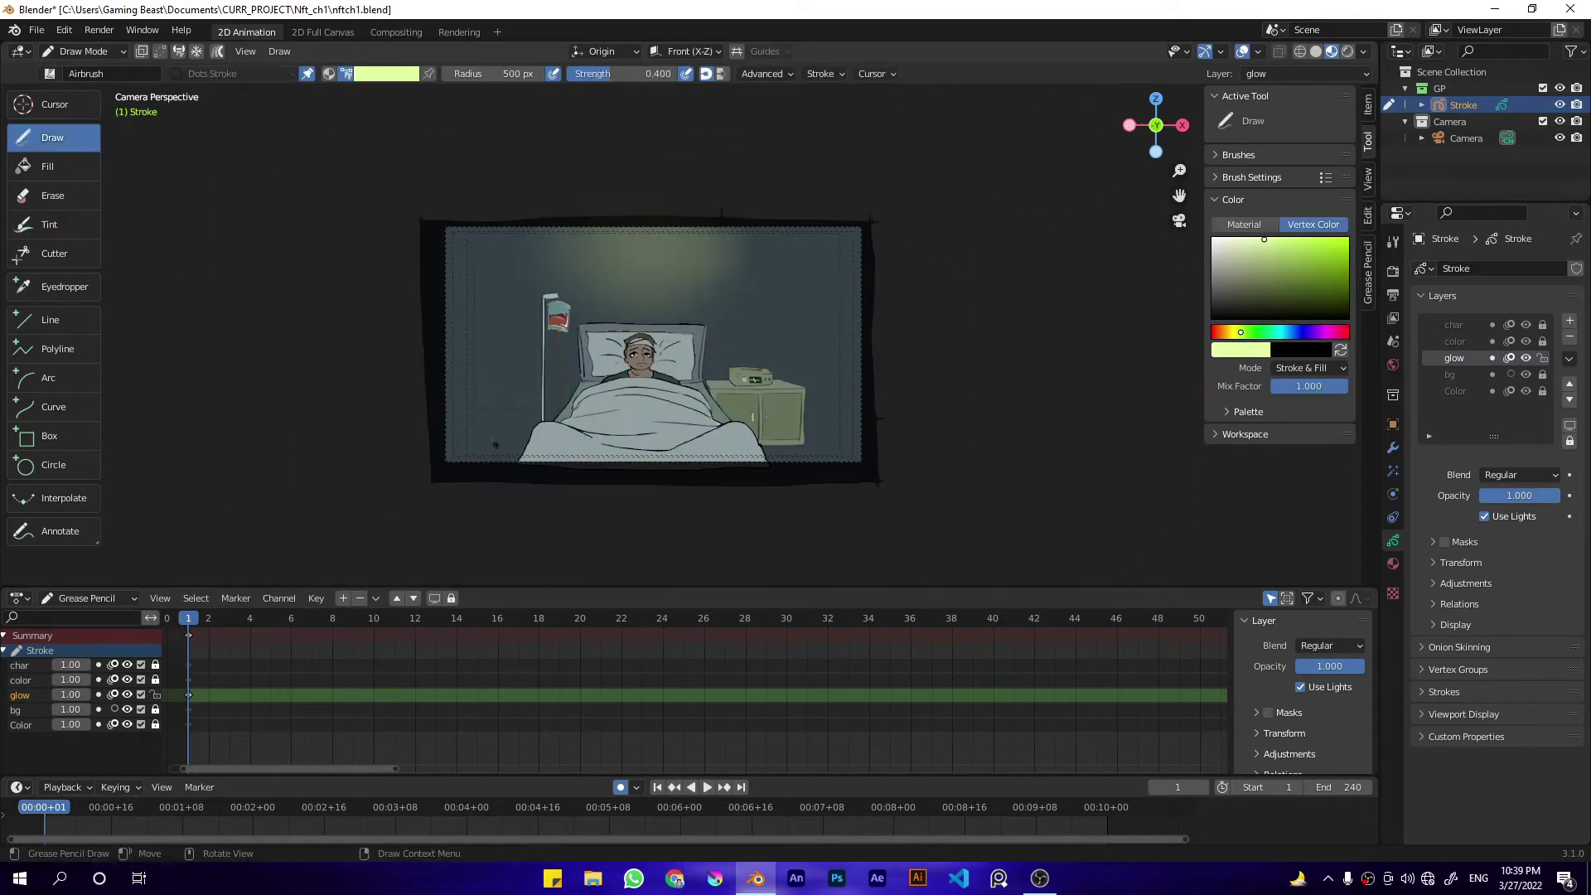
{"action": "key", "text": "Tab"}
{"action": "key", "text": "g"}
{"action": "left_click", "coordinate": [497, 464]}
{"action": "key", "text": "s"}
{"action": "left_click", "coordinate": [1091, 525]}
{"action": "key", "text": "g"}
{"action": "left_click", "coordinate": [1036, 489]}
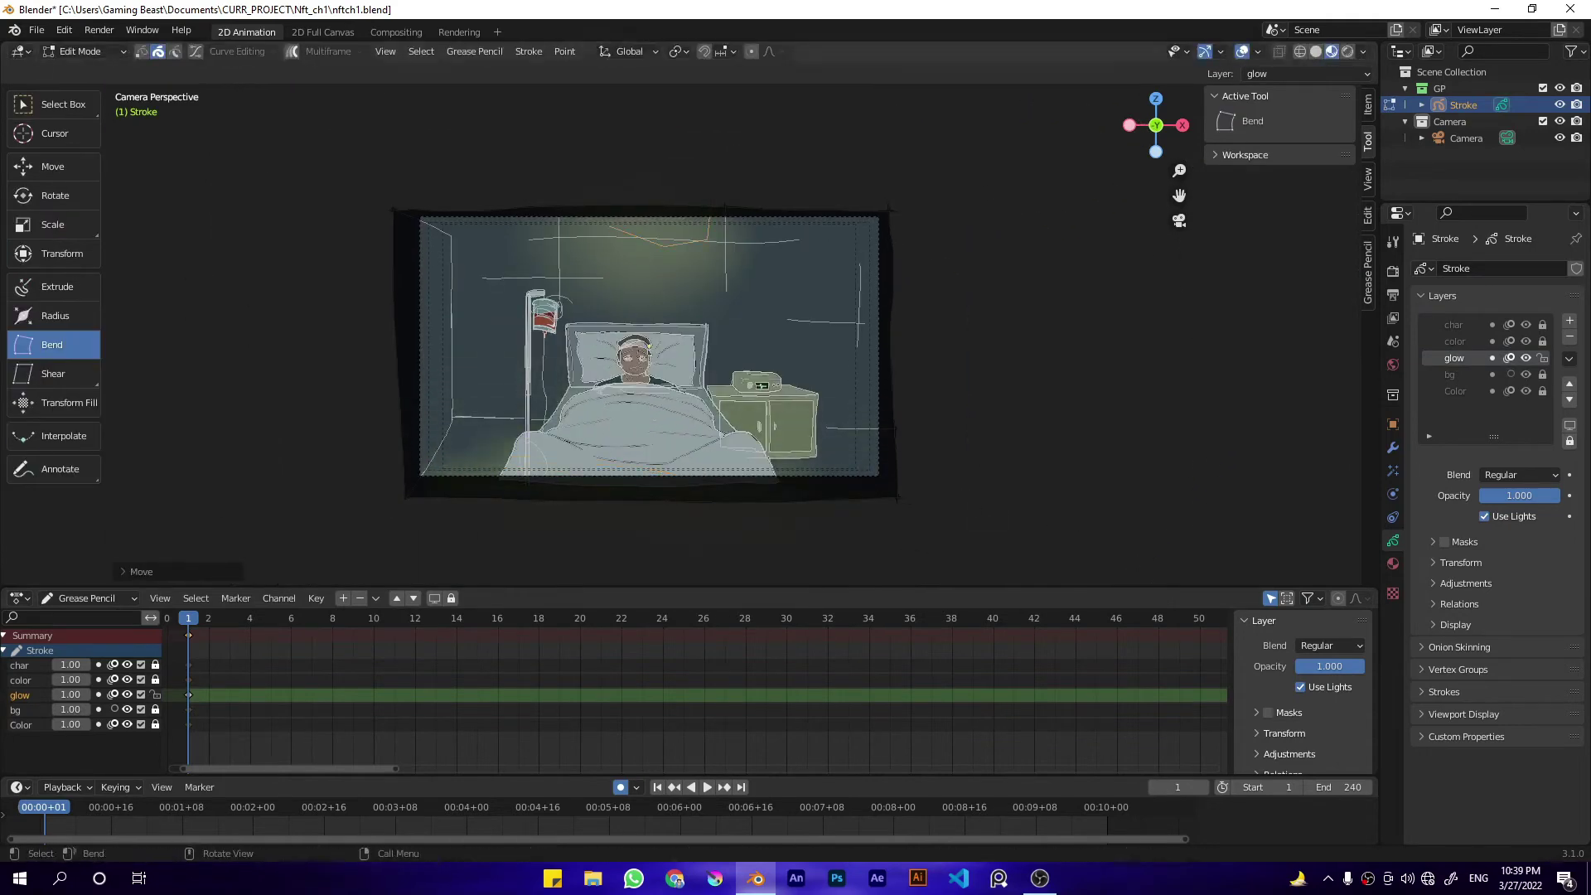
{"action": "key", "text": "r"}
{"action": "left_click", "coordinate": [995, 428]}
Step: Return to Draw Mode on the glow layer and choose the Tint tool
{"action": "key", "text": "w"}
{"action": "key", "text": "ctrl+Tab"}
{"action": "left_click", "coordinate": [737, 346]}
{"action": "key", "text": "ctrl+Tab"}
{"action": "left_click", "coordinate": [633, 286]}
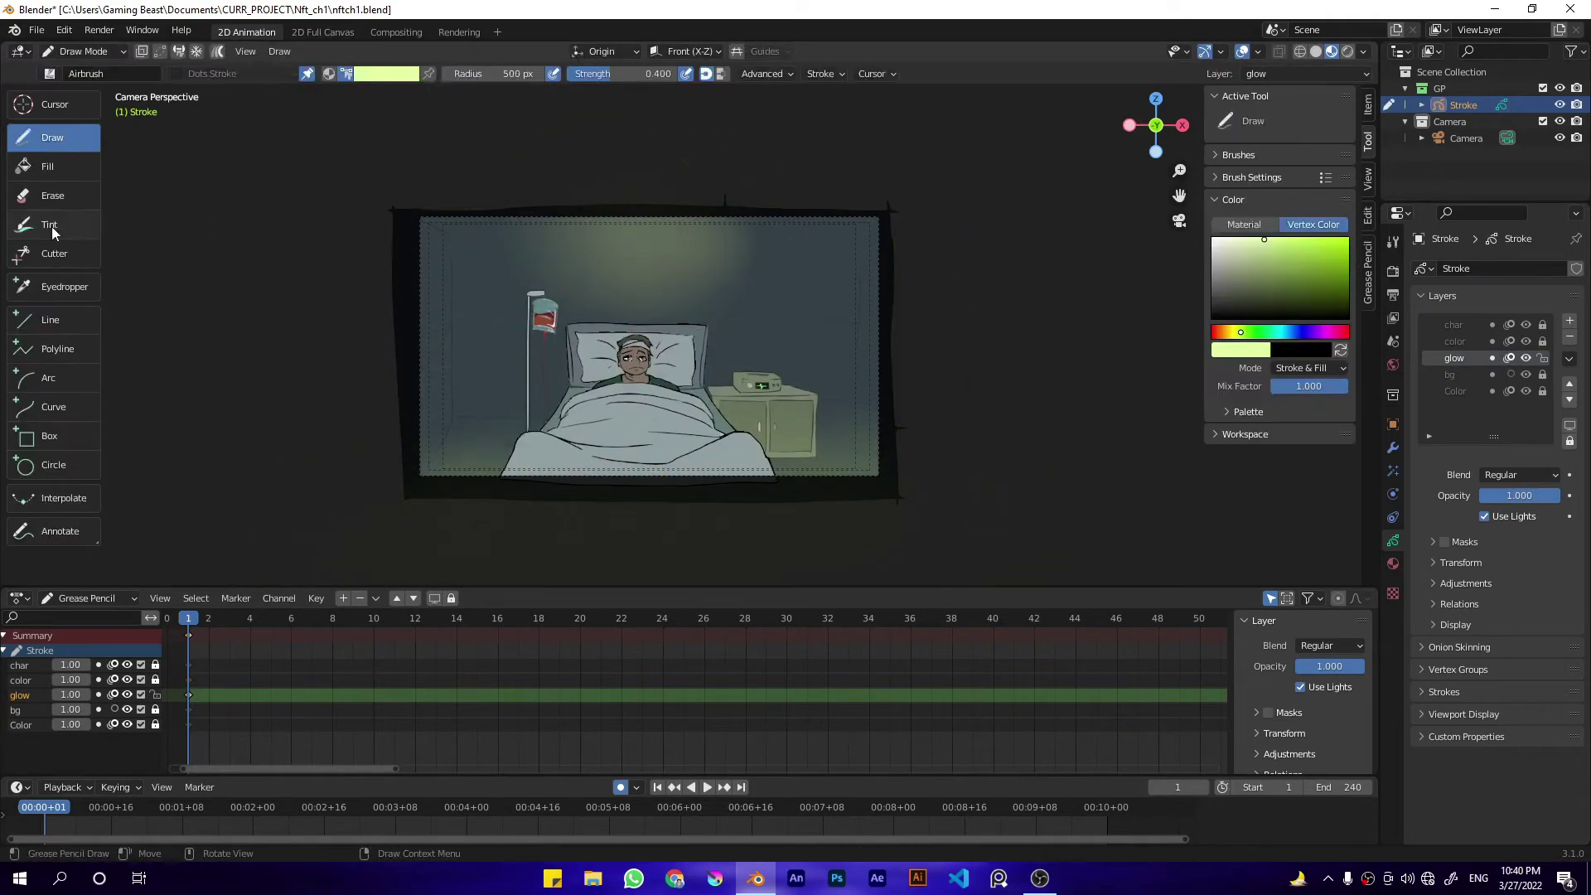
{"action": "left_click", "coordinate": [50, 225]}
{"action": "key", "text": "ctrl+Tab"}
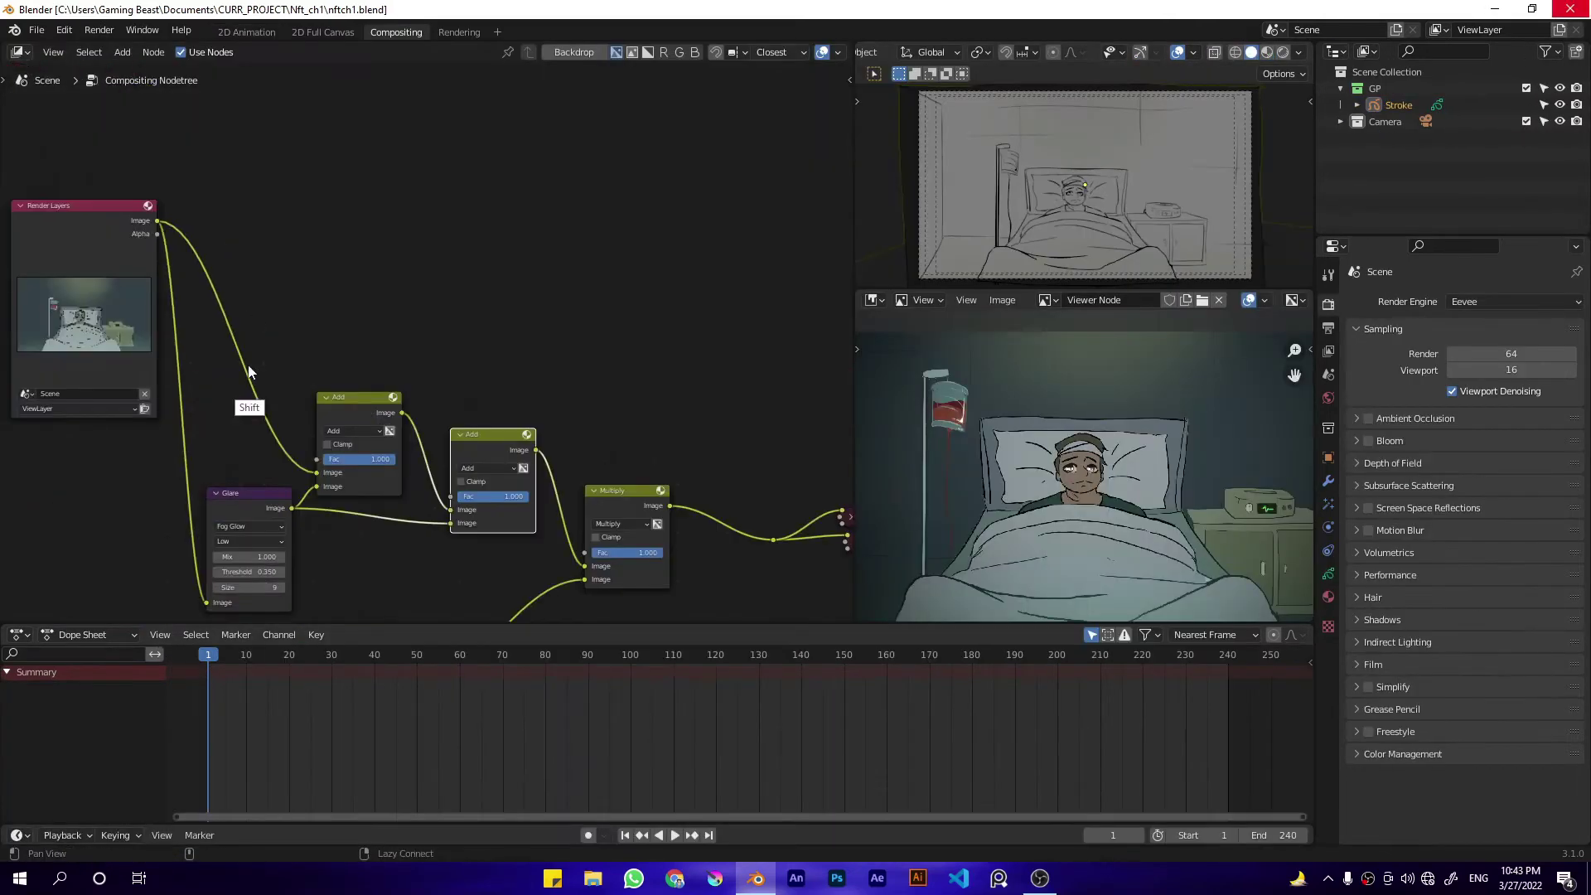
Step: Mute and unmute the Glare and Add nodes in the compositor to compare the image with and without glow
{"action": "middle_click_drag", "start_coordinate": [248, 373], "coordinate": [229, 290], "text": "shift"}
{"action": "left_click_drag", "start_coordinate": [494, 333], "coordinate": [221, 488]}
{"action": "key", "text": "m"}
{"action": "key", "text": "m"}
{"action": "key", "text": "m"}
{"action": "key", "text": "m"}
{"action": "left_click", "coordinate": [412, 120]}
Step: Preview the Glare output, set its threshold to 0.320, and preview the Multiply node's result
{"action": "left_click", "coordinate": [226, 414], "text": "ctrl+shift"}
{"action": "left_click", "coordinate": [609, 415], "text": "ctrl+shift"}
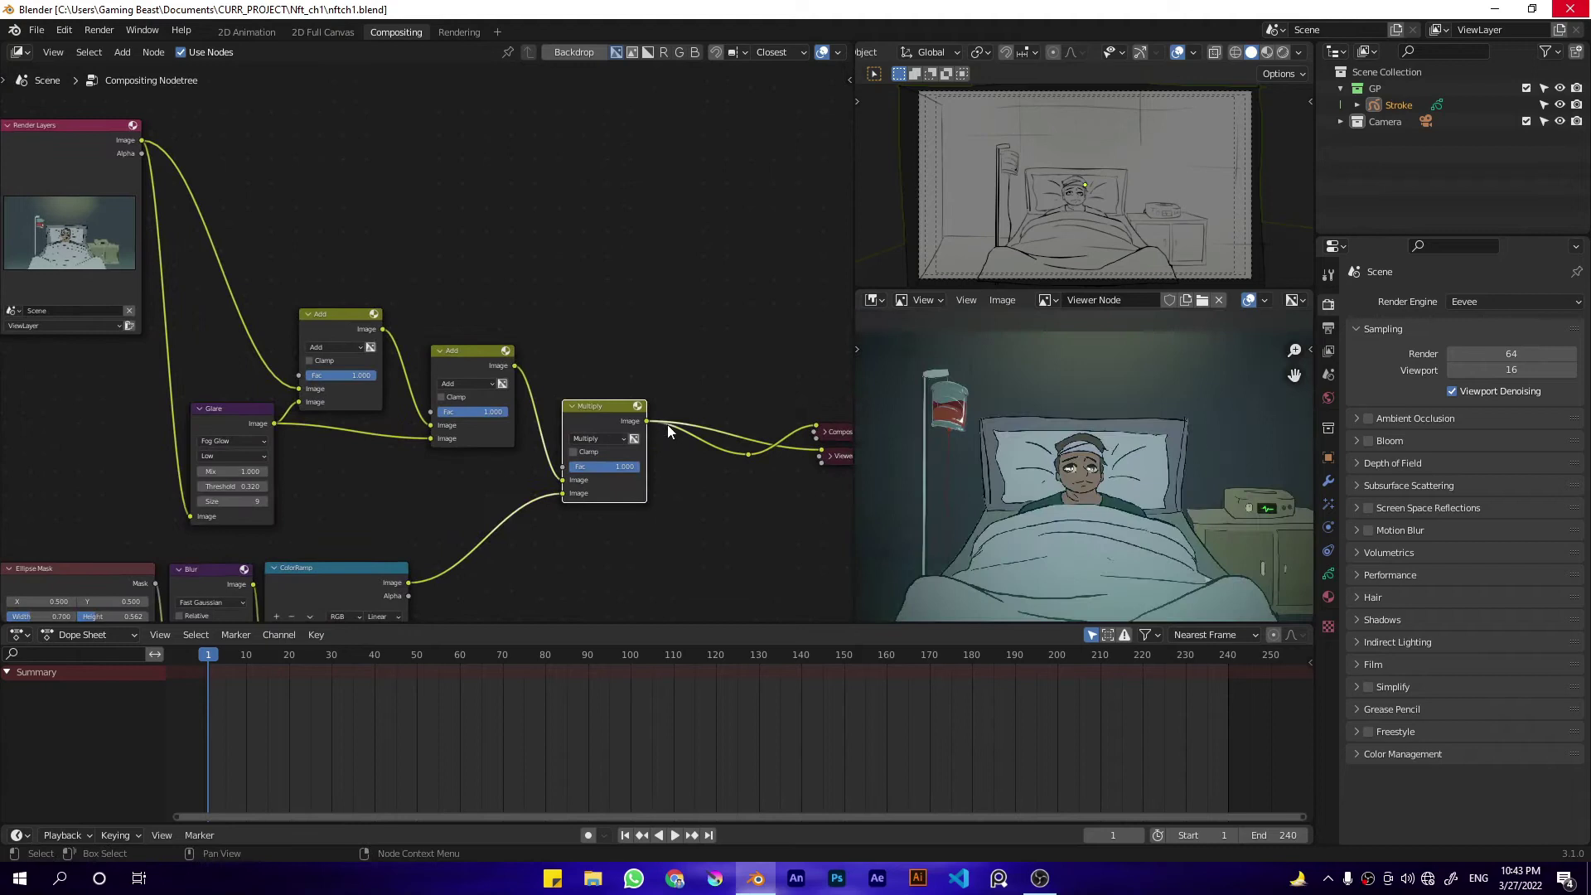
{"action": "key", "text": "m"}
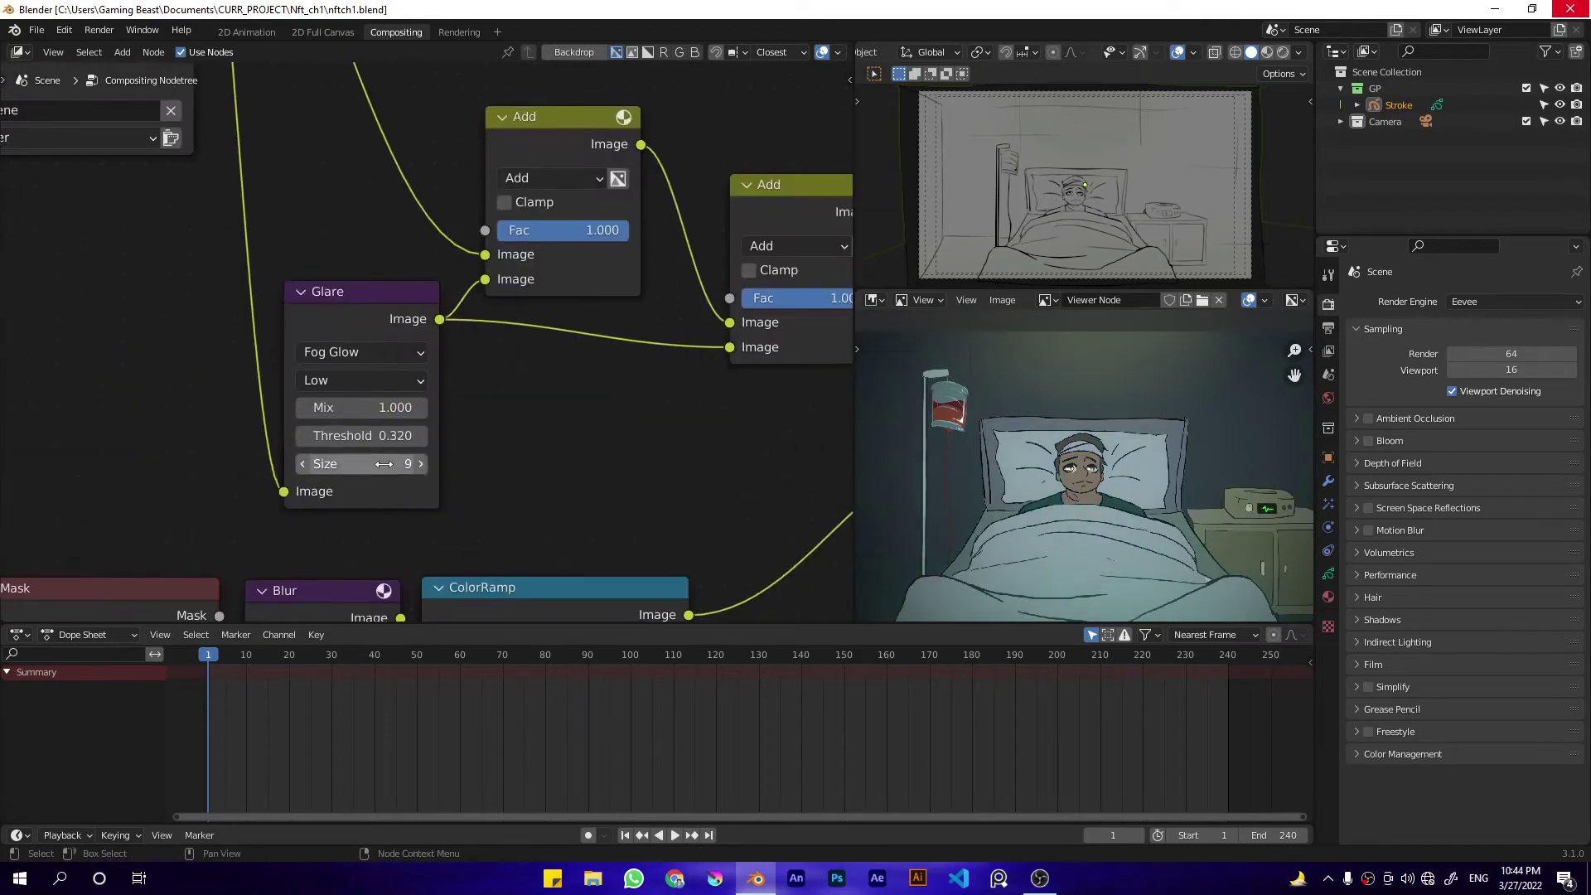
Step: Preview the Glare output and try its Medium and High quality settings, returning it to Low
{"action": "left_click", "coordinate": [406, 484], "text": "ctrl+shift"}
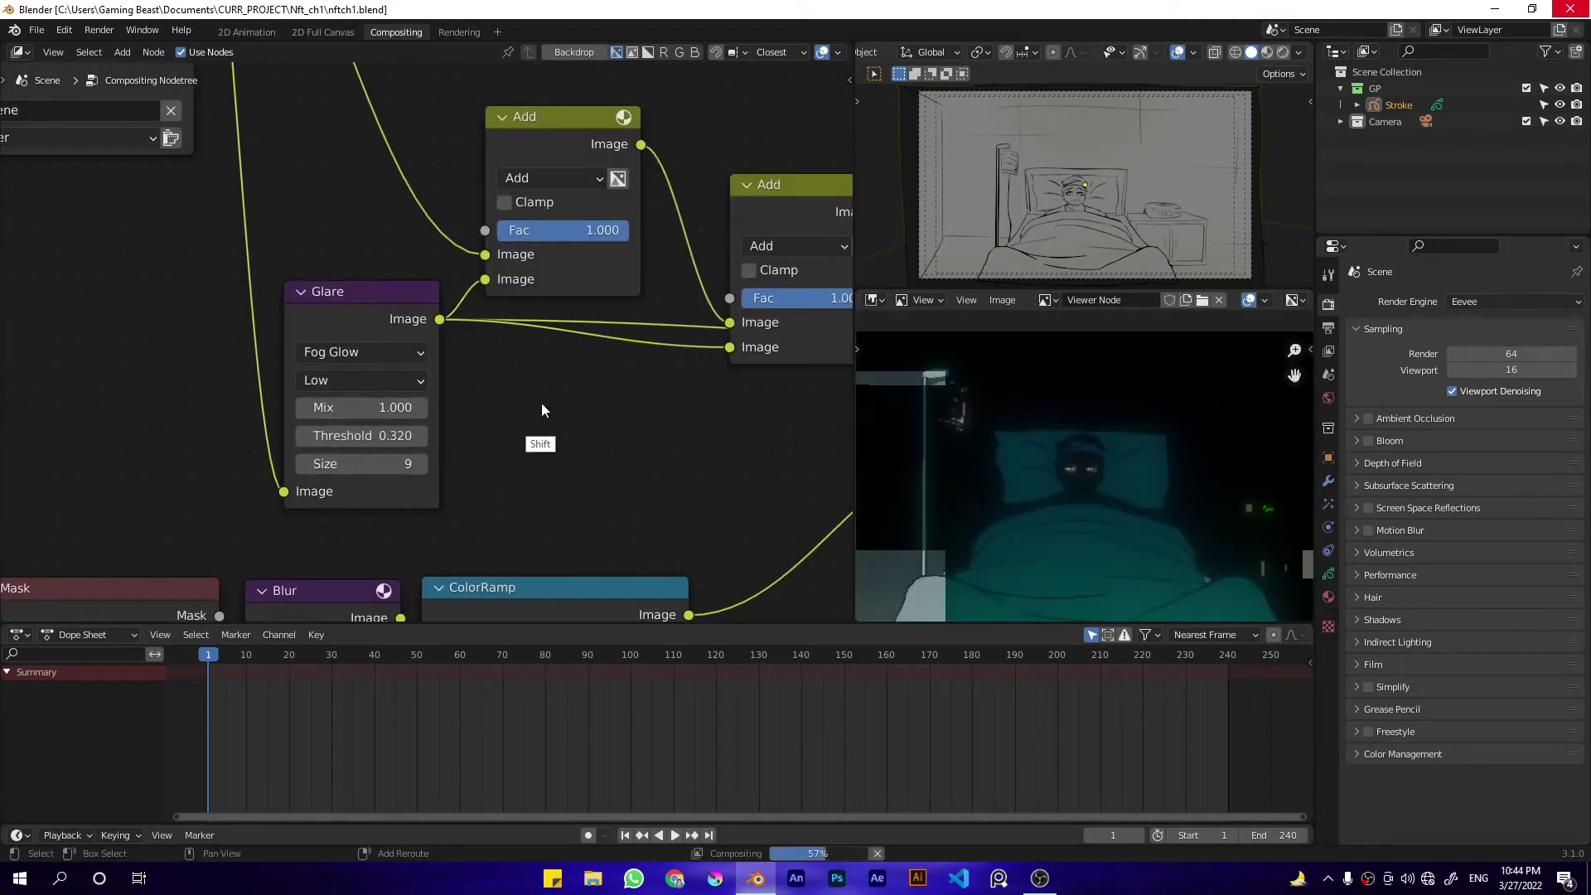
{"action": "left_click", "coordinate": [396, 383]}
{"action": "left_click", "coordinate": [377, 453]}
{"action": "left_click", "coordinate": [401, 385]}
{"action": "left_click", "coordinate": [377, 429]}
{"action": "left_click", "coordinate": [384, 387]}
{"action": "left_click", "coordinate": [377, 453]}
{"action": "left_click", "coordinate": [398, 387]}
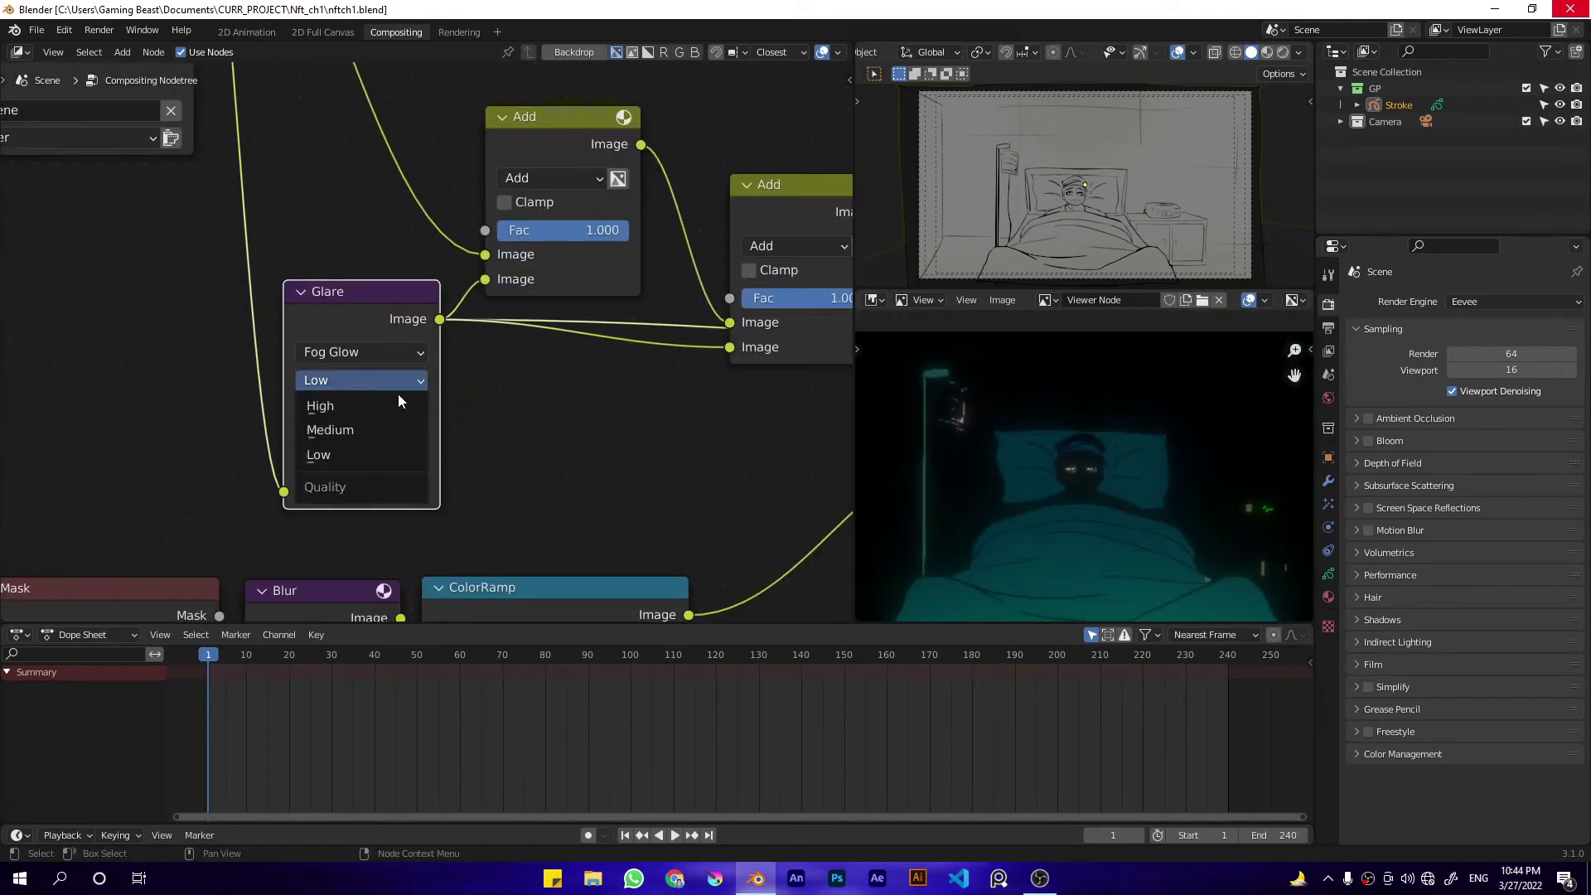
{"action": "left_click", "coordinate": [381, 407]}
{"action": "left_click", "coordinate": [393, 383]}
{"action": "left_click", "coordinate": [386, 424]}
{"action": "left_click", "coordinate": [393, 383]}
{"action": "left_click", "coordinate": [389, 452]}
Step: Preview the second Add node, set its blending mode to Screen, and set the first Add node to Soft Light
{"action": "middle_click_drag", "start_coordinate": [795, 406], "coordinate": [514, 414]}
{"action": "scroll", "coordinate": [530, 415], "scroll_direction": "down", "scroll_amount": 4}
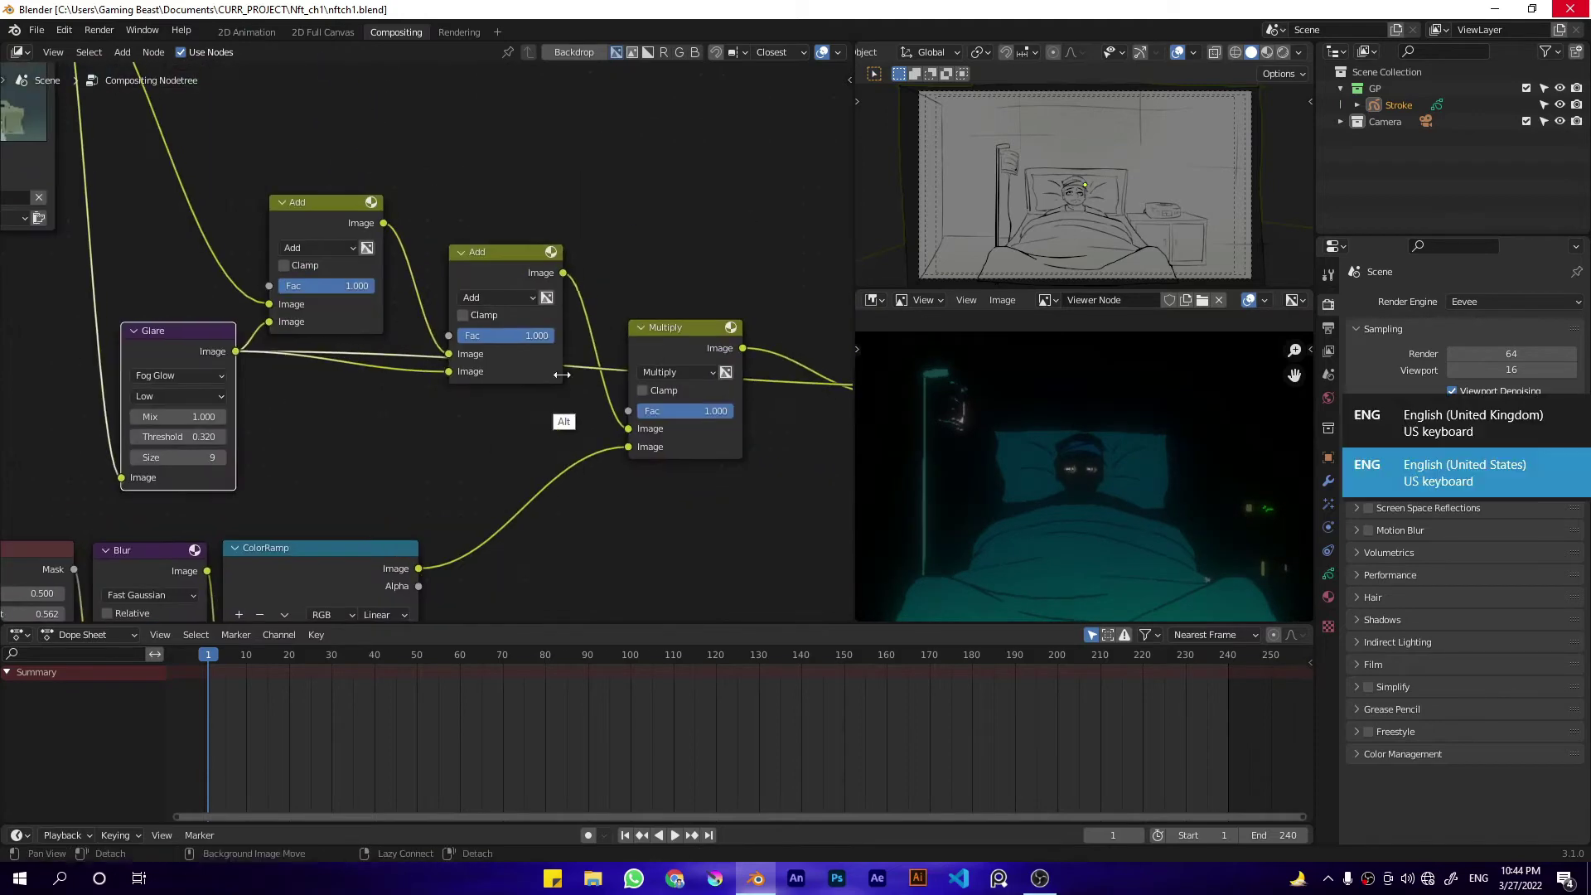
{"action": "left_click", "coordinate": [542, 365], "text": "ctrl+shift"}
{"action": "left_click", "coordinate": [491, 300]}
{"action": "left_click", "coordinate": [485, 424]}
{"action": "left_click", "coordinate": [318, 249]}
{"action": "left_click", "coordinate": [321, 454]}
Step: Try Soft Light on the second mix node, set it back to Screen, and lower the first mix node's factor
{"action": "left_click", "coordinate": [502, 298]}
{"action": "left_click", "coordinate": [491, 505]}
{"action": "left_click", "coordinate": [510, 299]}
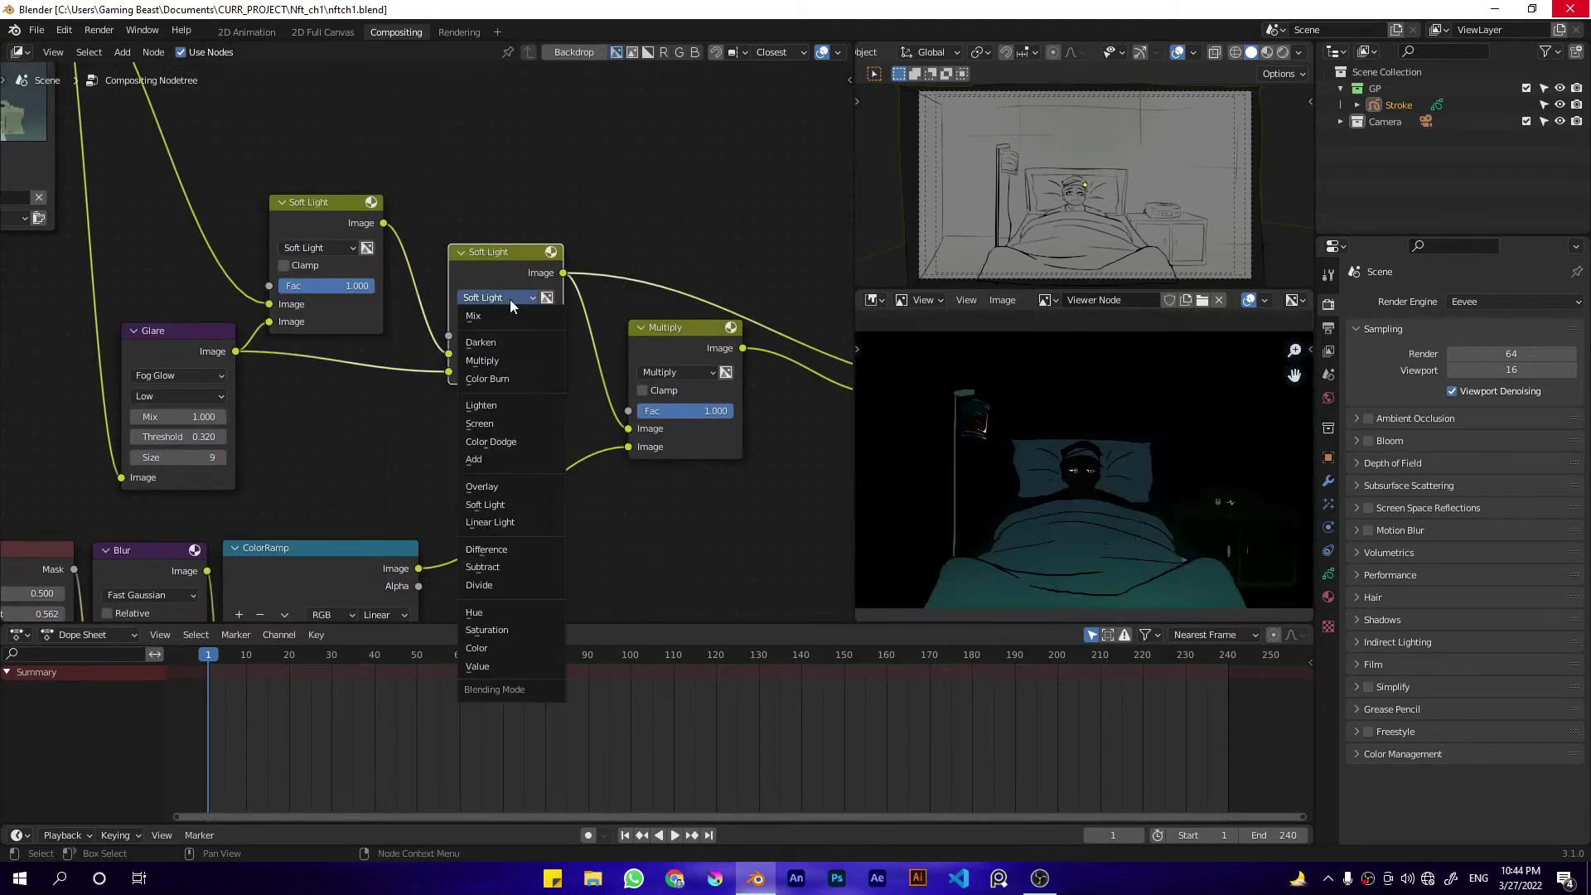
{"action": "left_click", "coordinate": [489, 423]}
{"action": "left_click_drag", "start_coordinate": [370, 288], "coordinate": [353, 287]}
{"action": "left_click", "coordinate": [302, 247]}
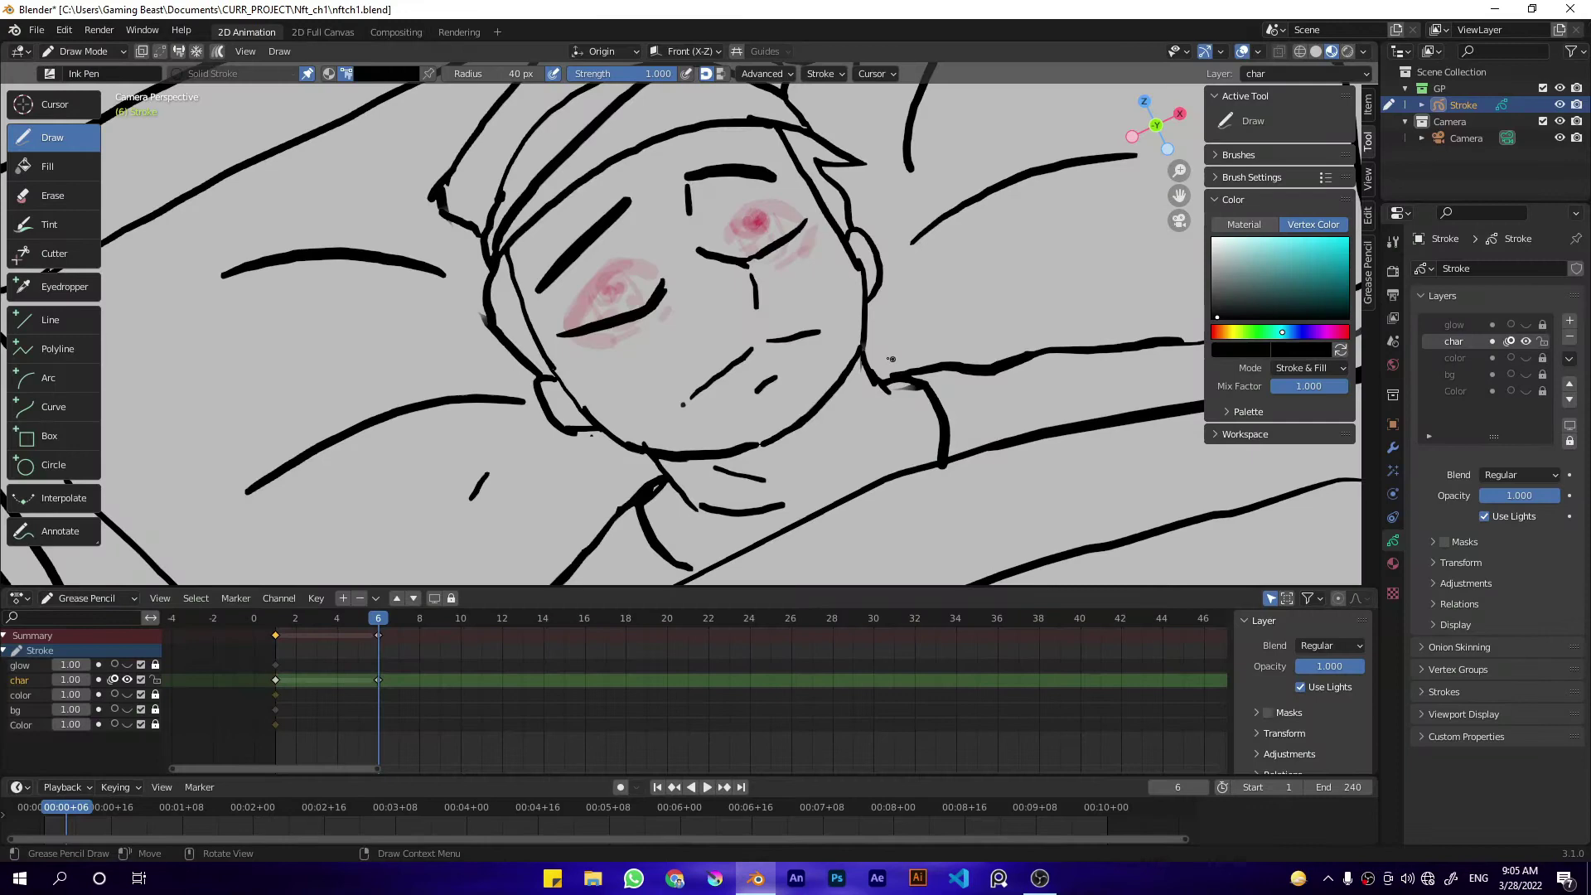
Step: Nudge the hair line points above the bandage in the char layer's closed-eye drawing at frame 6
{"action": "key", "text": "ctrl+Tab"}
{"action": "key", "text": "f"}
{"action": "left_click", "coordinate": [809, 363]}
{"action": "left_click", "coordinate": [1242, 51]}
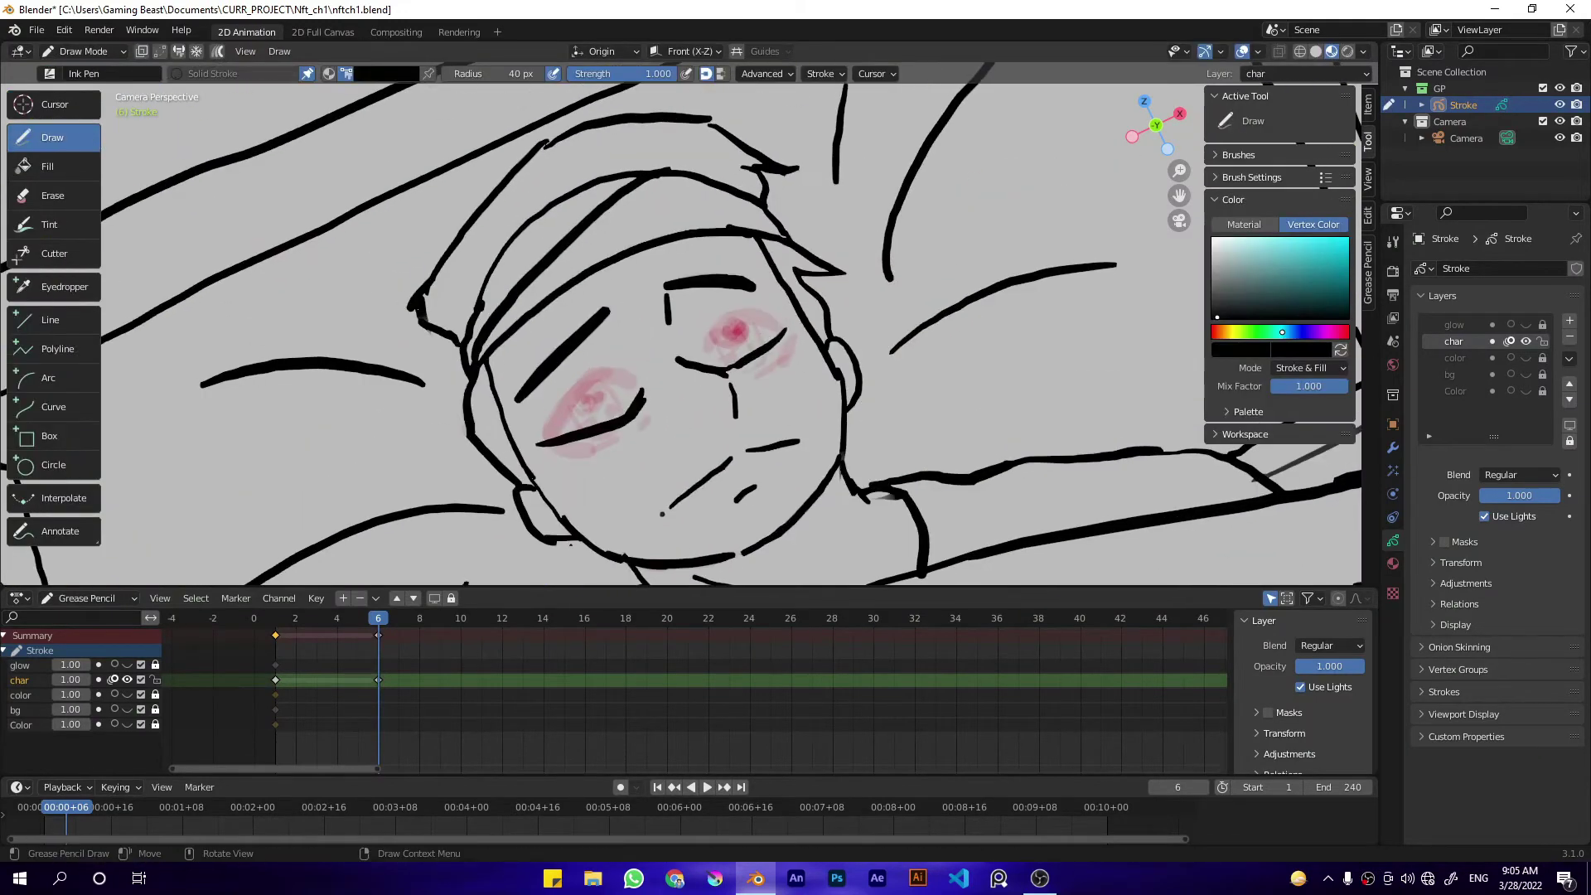
{"action": "key", "text": "Tab"}
{"action": "left_click_drag", "start_coordinate": [747, 117], "coordinate": [775, 173]}
{"action": "key", "text": "g"}
{"action": "left_click", "coordinate": [778, 181]}
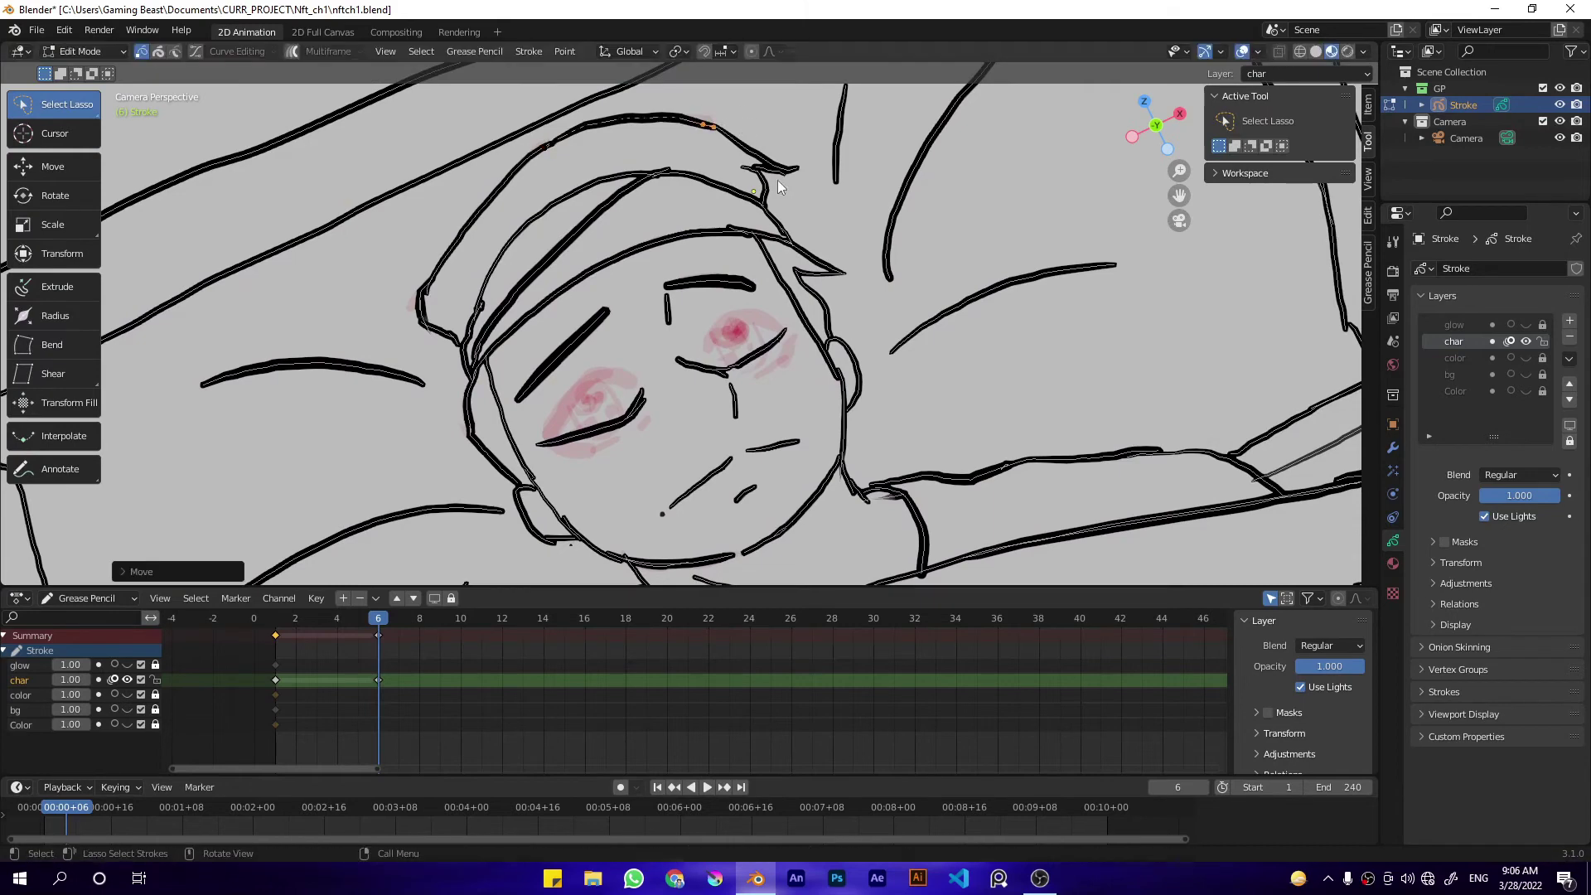
{"action": "key", "text": "Tab"}
Step: Step back and forth through the frames around frame 6 to compare the open-eye and closed-eye drawings
{"action": "key", "text": "Left"}
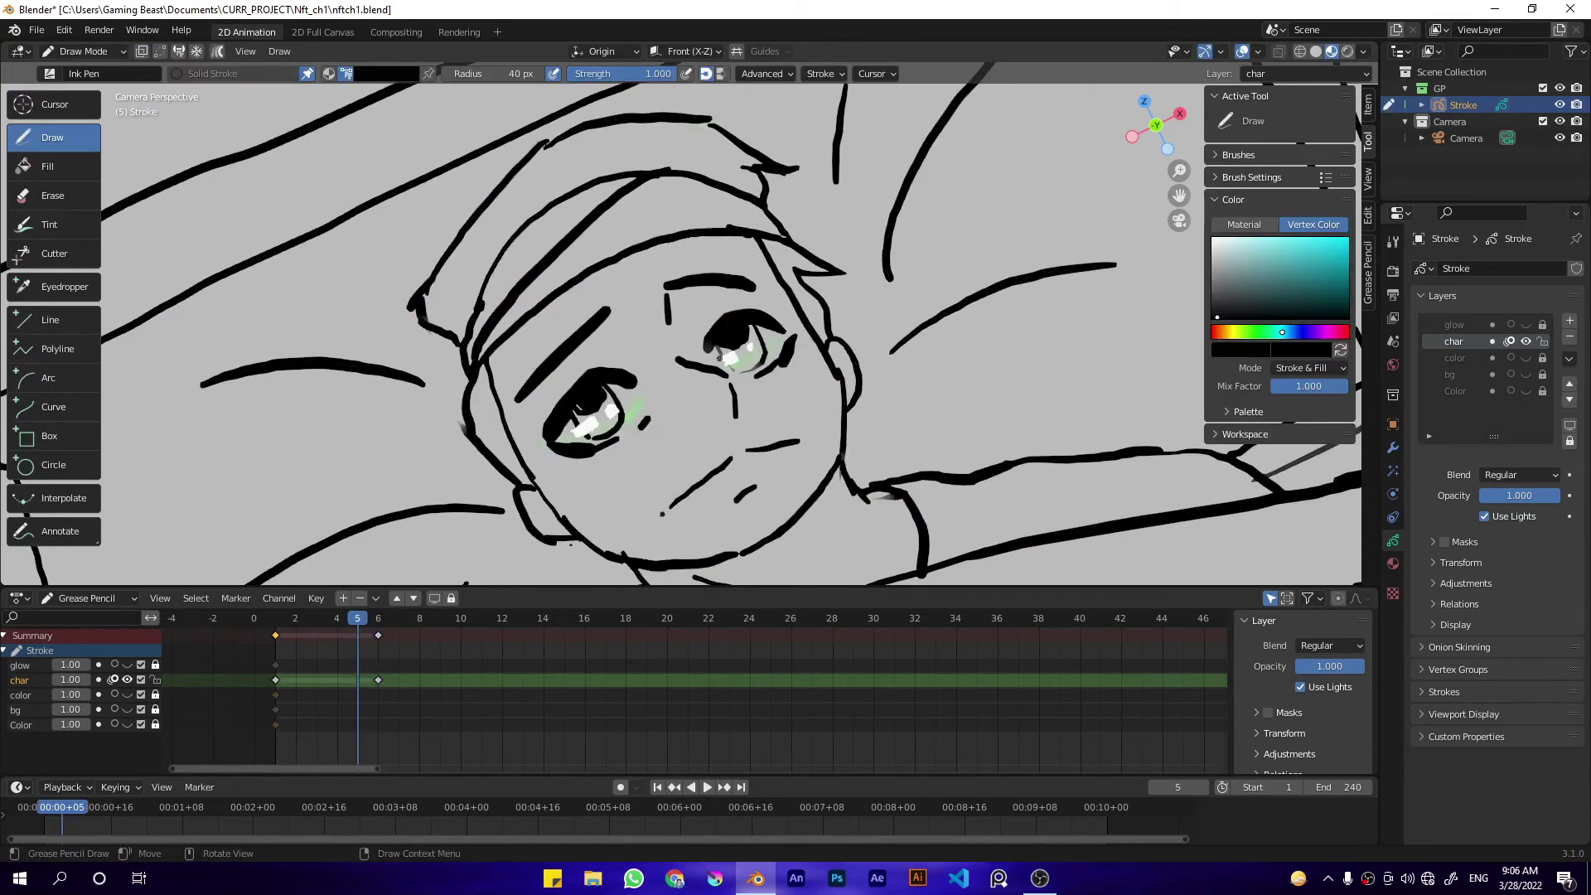
{"action": "key", "text": "Right"}
{"action": "key", "text": "Right"}
{"action": "key", "text": "Right"}
{"action": "key", "text": "Left"}
{"action": "key", "text": "Left"}
{"action": "key", "text": "Left"}
Step: Duplicate the char layer's closed-eye keyframe from frame 6 to frame 5
{"action": "key", "text": "ctrl+Tab"}
{"action": "left_click", "coordinate": [862, 333]}
{"action": "key", "text": "Tab"}
{"action": "key", "text": "Right"}
{"action": "key", "text": "shift+d"}
{"action": "left_click", "coordinate": [359, 679]}
{"action": "key", "text": "Left"}
Step: Replace the closed eyelid lines at frame 5 with curved upper lids for half-open eyes
{"action": "key", "text": "Tab"}
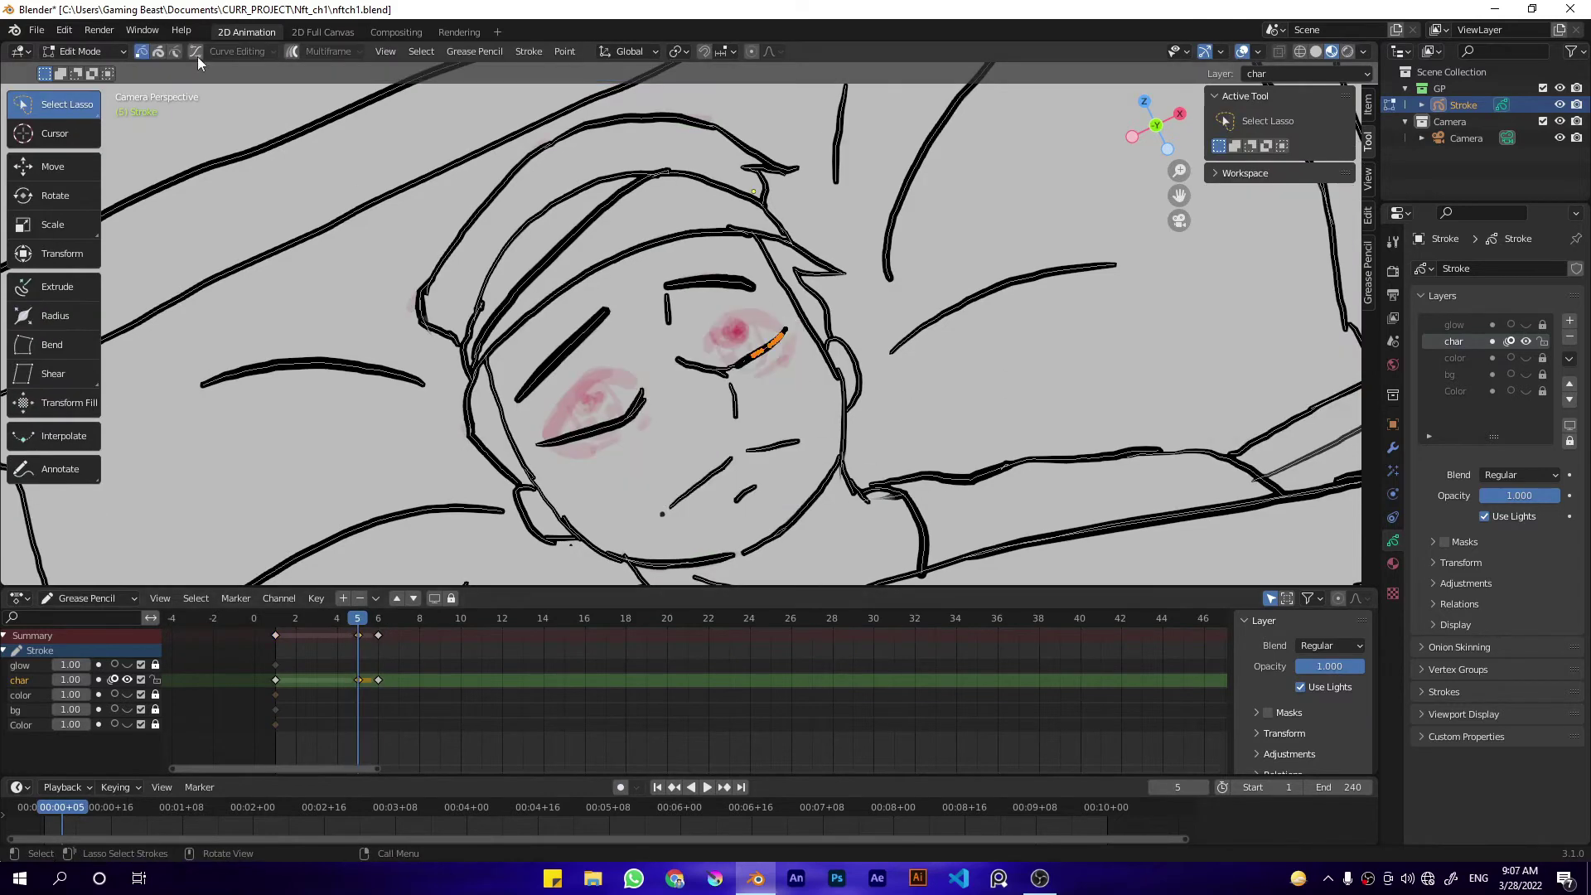
{"action": "key", "text": "Tab"}
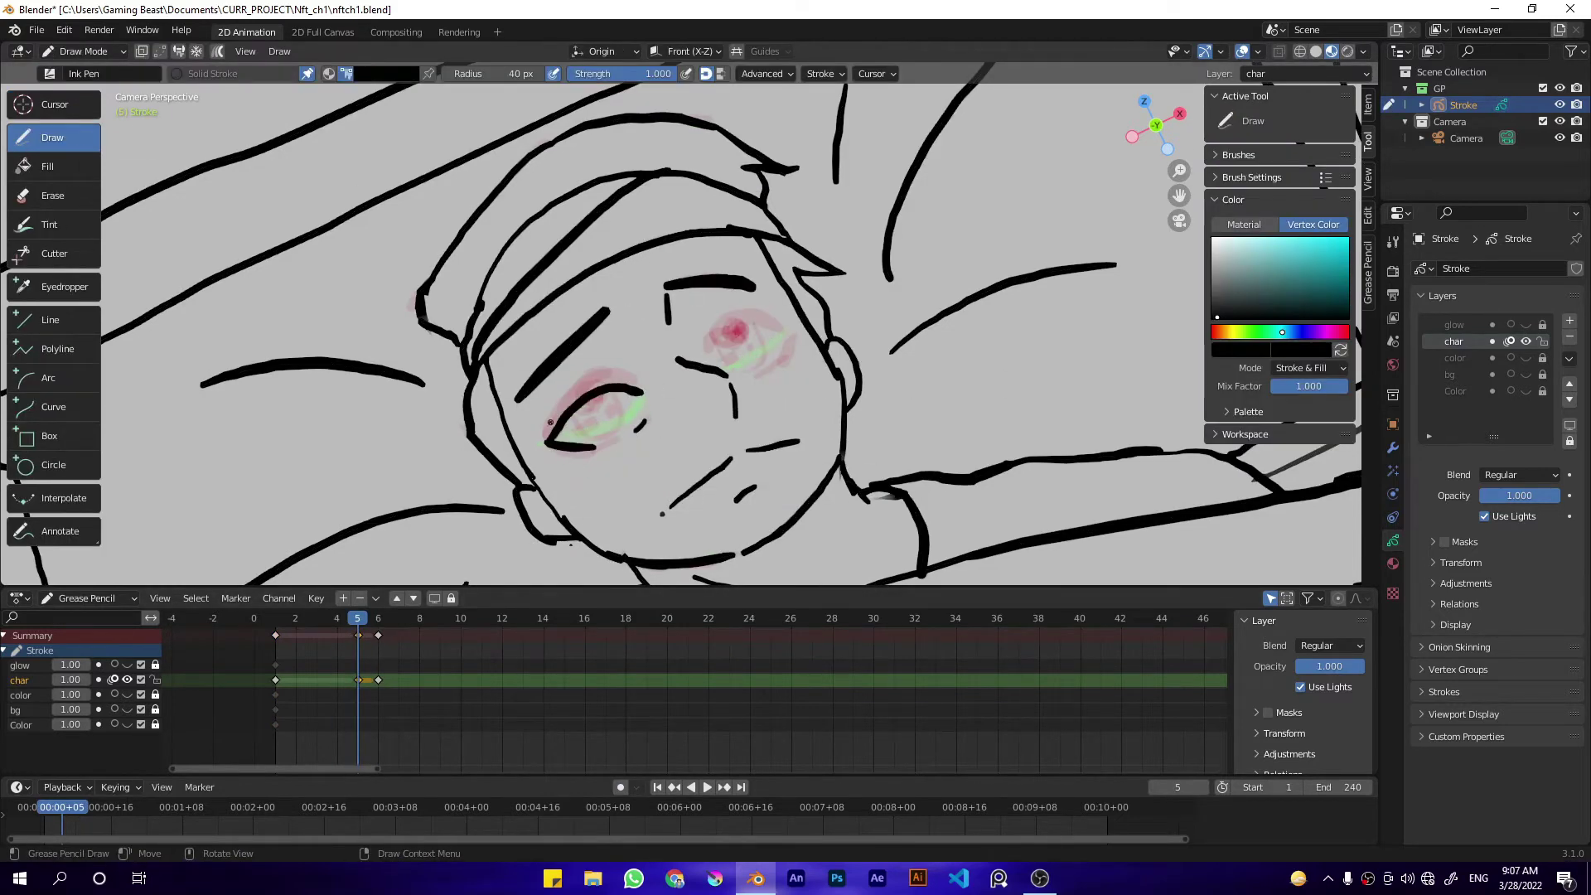
{"action": "left_click_drag", "start_coordinate": [714, 359], "coordinate": [793, 332]}
{"action": "key", "text": "Left"}
{"action": "key", "text": "Right"}
{"action": "middle_click_drag", "start_coordinate": [753, 350], "coordinate": [748, 360], "text": "ctrl+alt"}
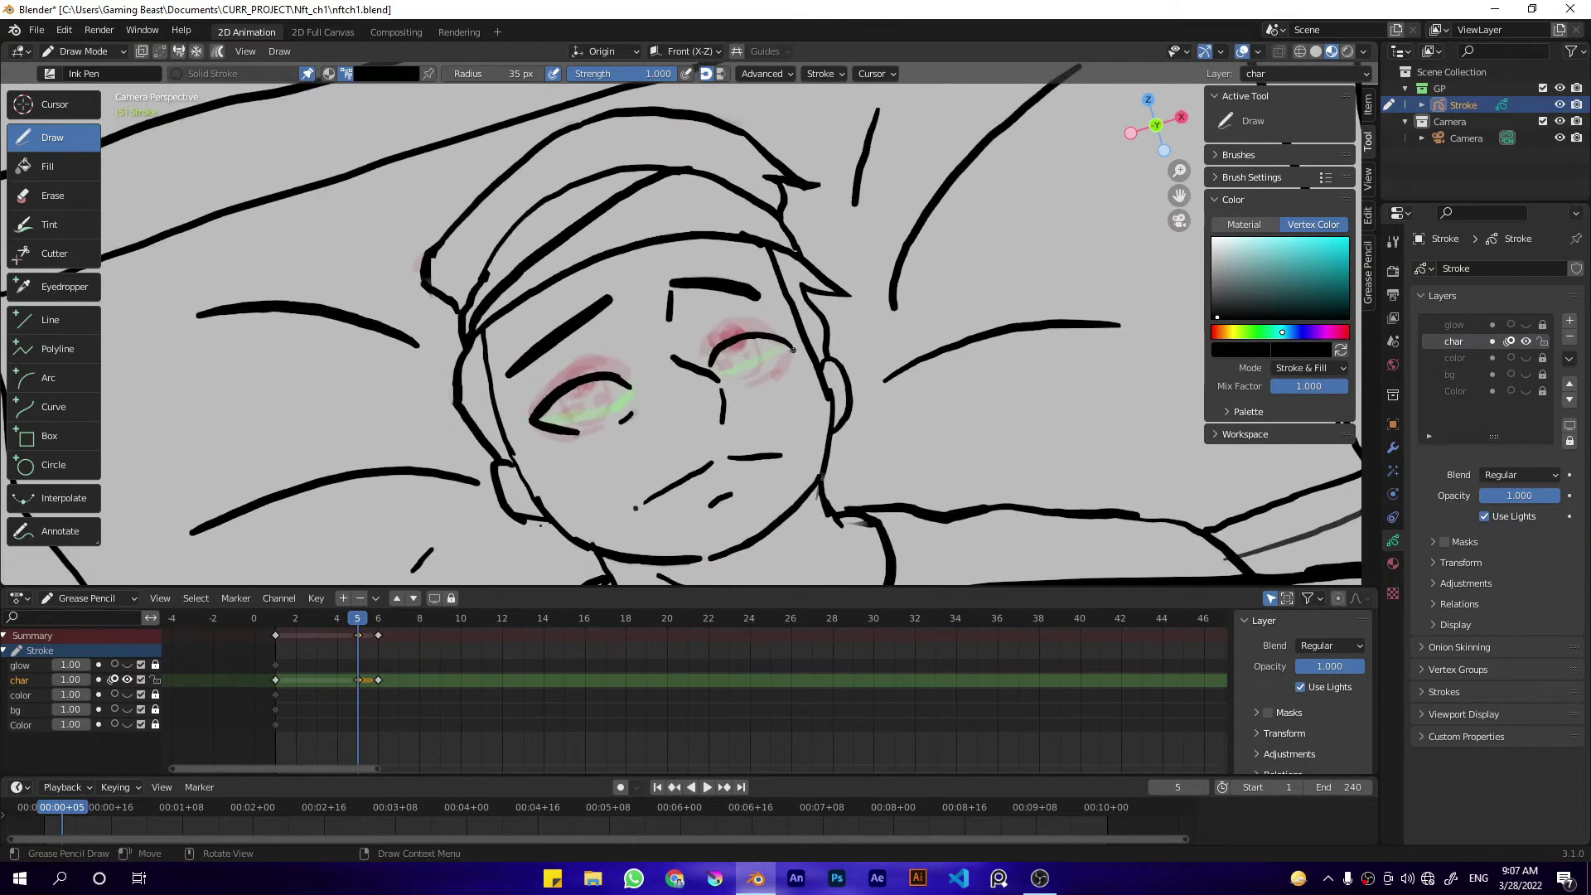
Step: Draw the lower lids and irises of the half-open eyes at frame 5, checking against the neighbouring frames
{"action": "key", "text": "Left"}
{"action": "mouse_move", "coordinate": [792, 348]}
{"action": "left_mouse_down"}
{"action": "mouse_move", "coordinate": [758, 377]}
{"action": "mouse_move", "coordinate": [718, 360]}
{"action": "left_mouse_up"}
{"action": "key", "text": "Right"}
{"action": "key", "text": "Left"}
{"action": "key", "text": "Right"}
Step: Fill the pupils of both half-open eyes at frame 5 with near-black
{"action": "key", "text": "q"}
{"action": "left_click", "coordinate": [582, 380]}
{"action": "left_click", "coordinate": [584, 390]}
{"action": "left_click", "coordinate": [741, 349]}
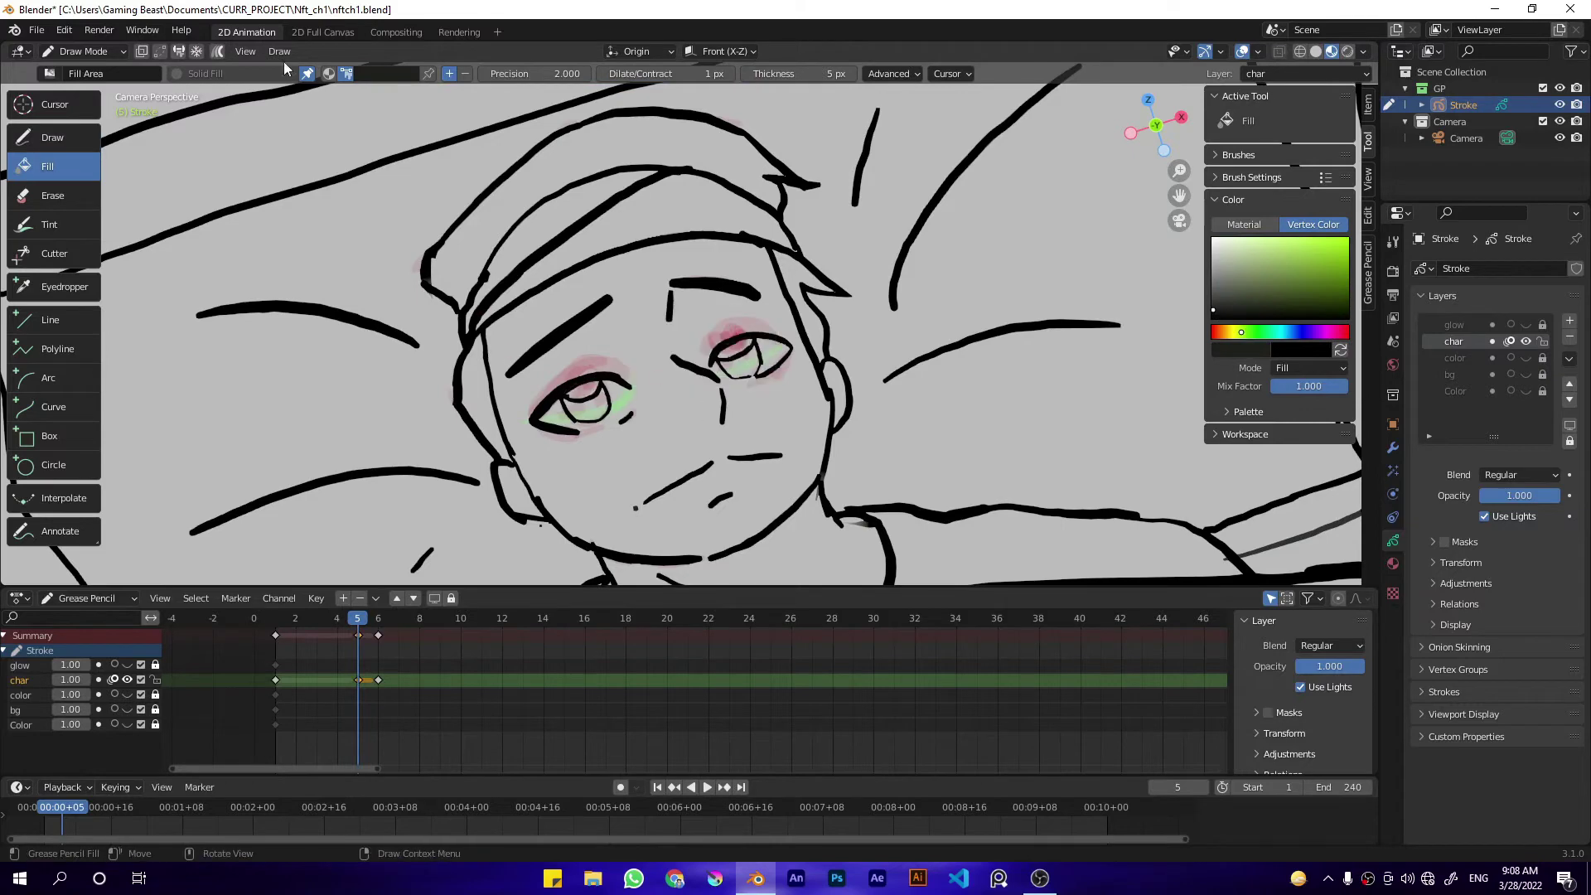
Step: Go to frame 10 and give the keyframe editor more height by shrinking the timeline area
{"action": "mouse_move", "coordinate": [750, 374]}
{"action": "middle_mouse_down", "text": "ctrl"}
{"action": "mouse_move", "coordinate": [650, 504]}
{"action": "mouse_move", "coordinate": [663, 379]}
{"action": "middle_mouse_up", "text": "ctrl"}
{"action": "left_click_drag", "start_coordinate": [369, 621], "coordinate": [462, 623]}
{"action": "key", "text": "ctrl+Tab"}
{"action": "left_click", "coordinate": [654, 332]}
{"action": "left_click_drag", "start_coordinate": [592, 776], "coordinate": [593, 799]}
{"action": "key", "text": "ctrl+Tab"}
{"action": "key", "text": "Left"}
{"action": "key", "text": "Left"}
{"action": "key", "text": "Left"}
{"action": "key", "text": "Left"}
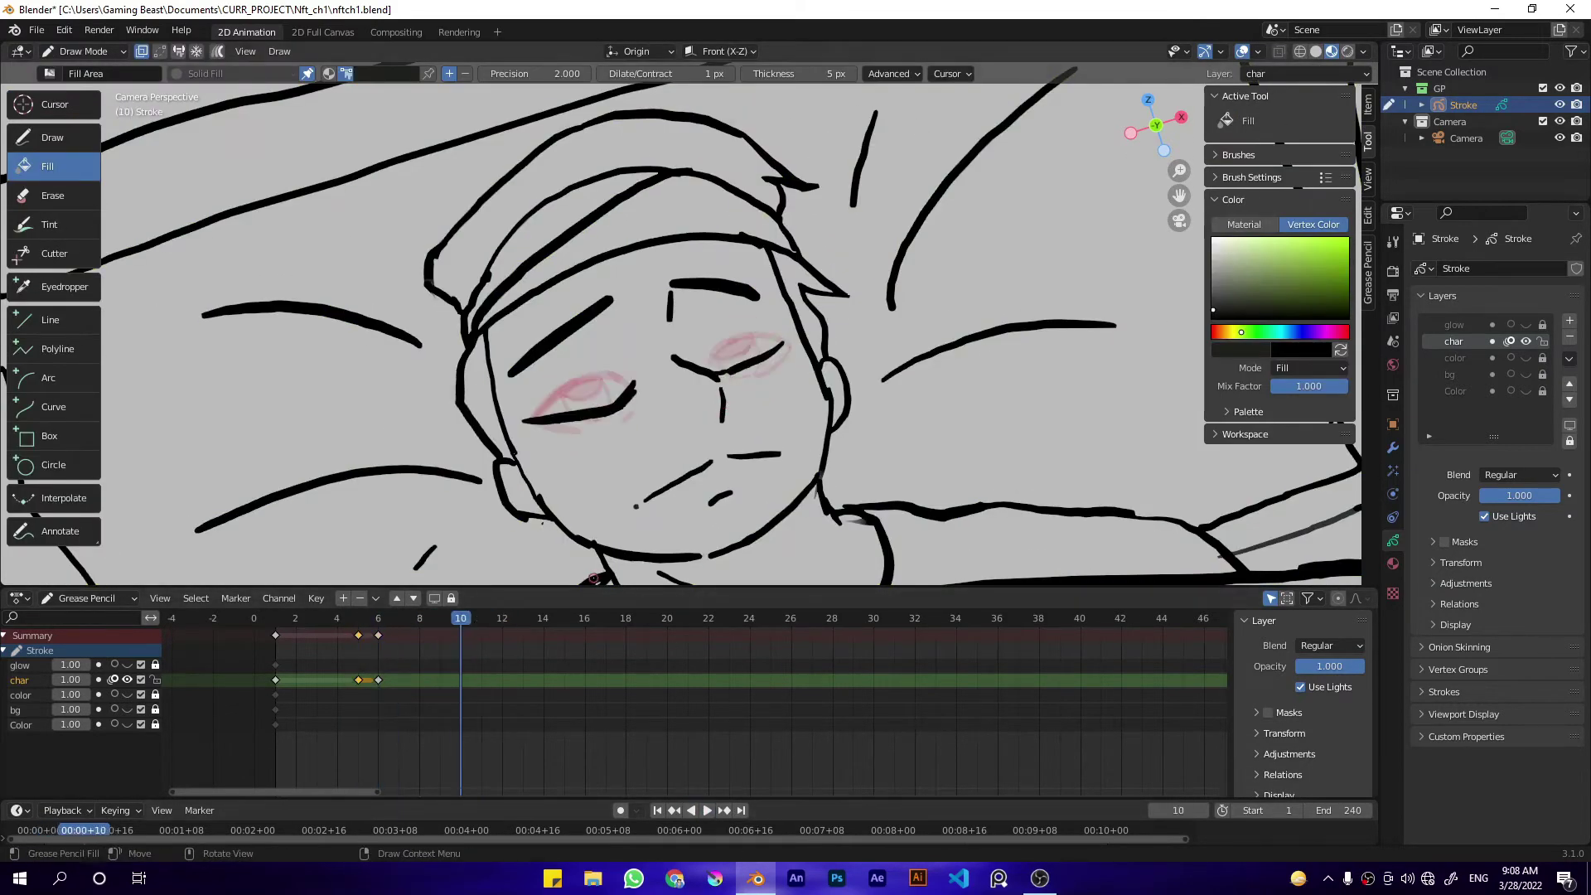
Step: Create a char keyframe at frame 11 and delete the closed eyelid strokes from it
{"action": "key", "text": "d"}
{"action": "middle_click_drag", "start_coordinate": [617, 403], "coordinate": [619, 353], "text": "shift"}
{"action": "key", "text": "ctrl+Tab"}
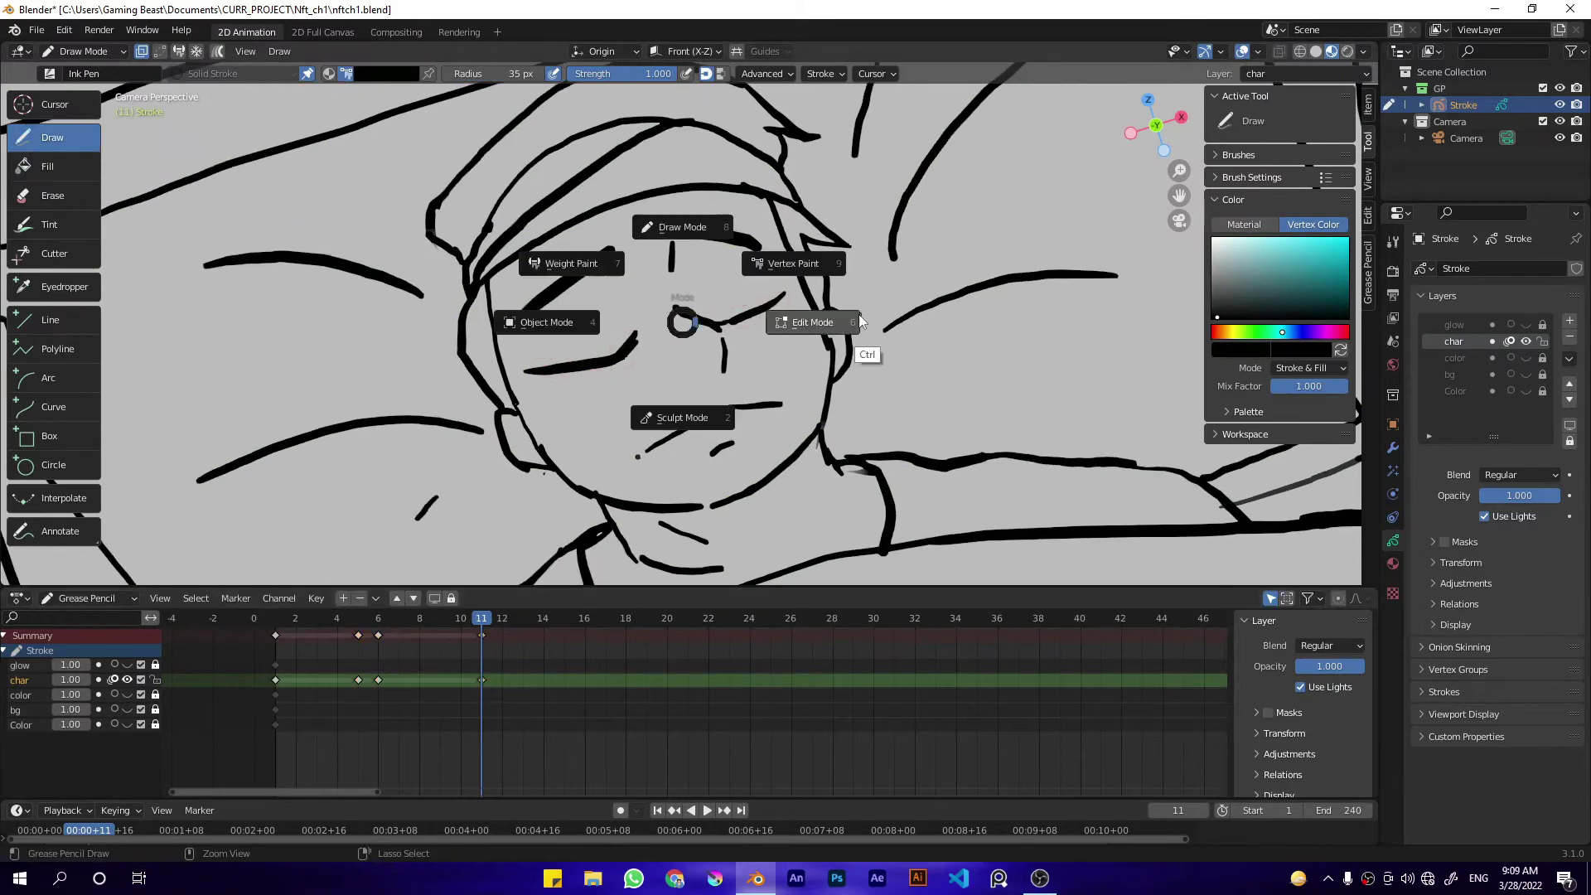
{"action": "left_click", "coordinate": [859, 314]}
{"action": "key", "text": "x"}
{"action": "left_click", "coordinate": [714, 296]}
{"action": "key", "text": "x"}
{"action": "left_click", "coordinate": [685, 323]}
{"action": "key", "text": "ctrl+Tab"}
Step: Duplicate the open-eye keyframe to frame 12 and draw partly opened eyes at frame 11
{"action": "left_click", "coordinate": [359, 637]}
{"action": "key", "text": "shift+d"}
{"action": "left_click", "coordinate": [504, 639]}
{"action": "left_click_drag", "start_coordinate": [539, 370], "coordinate": [578, 346]}
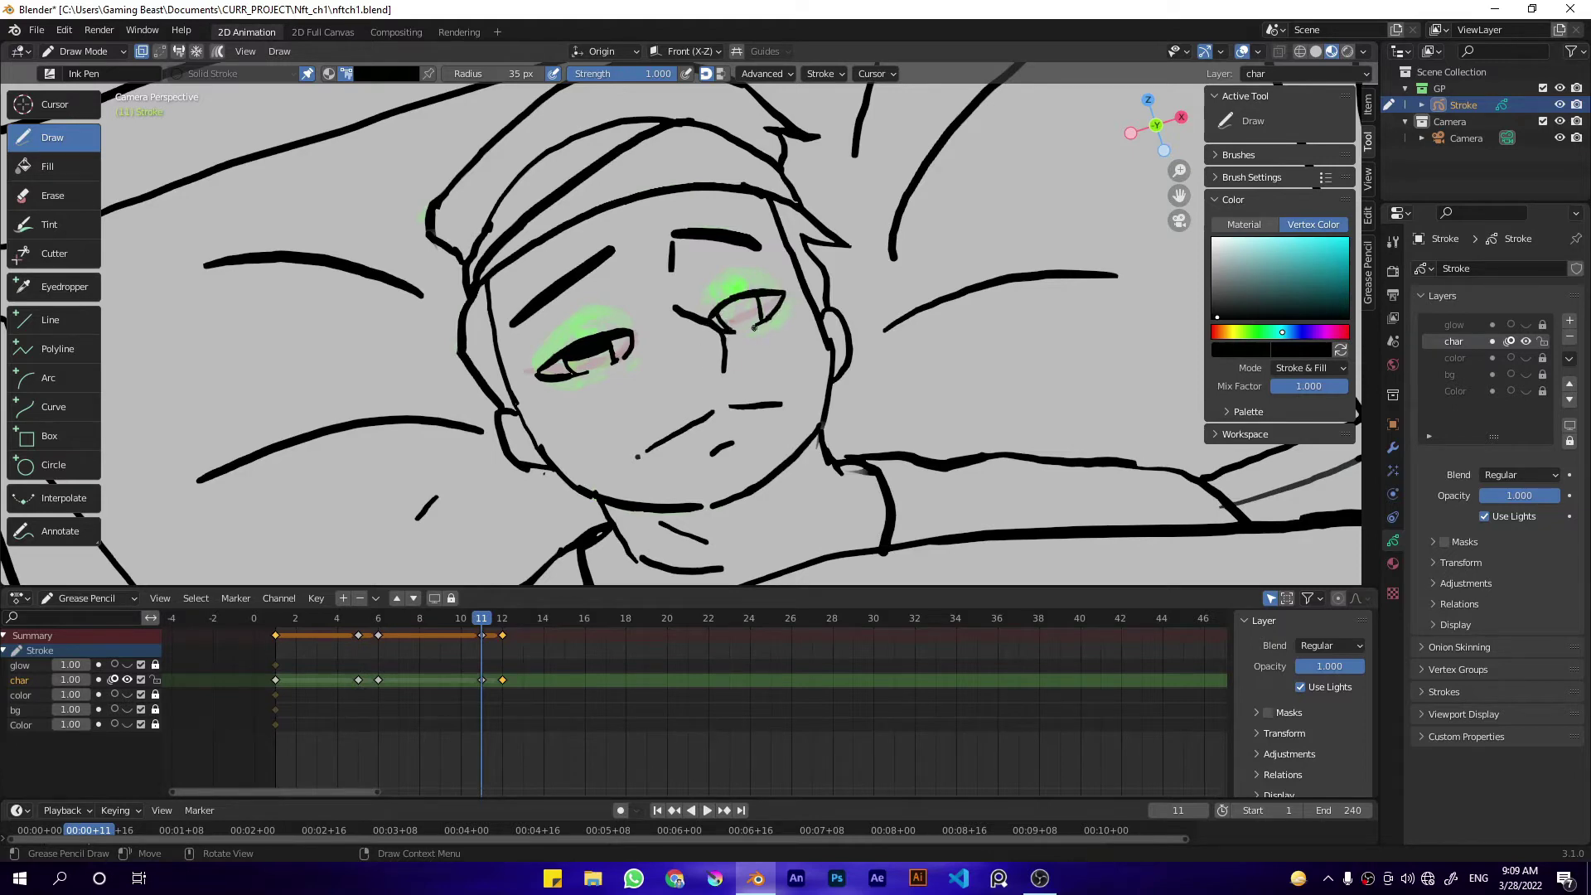
Step: Move the frame 12 keyframe to frame 13 and change the keyframe types of the open-eye keyframes
{"action": "left_click_drag", "start_coordinate": [502, 637], "coordinate": [523, 637]}
{"action": "left_click", "coordinate": [523, 618]}
{"action": "key", "text": "r"}
{"action": "left_click", "coordinate": [527, 723]}
{"action": "left_click", "coordinate": [276, 679]}
{"action": "key", "text": "r"}
{"action": "left_click", "coordinate": [276, 679]}
{"action": "left_click", "coordinate": [359, 679]}
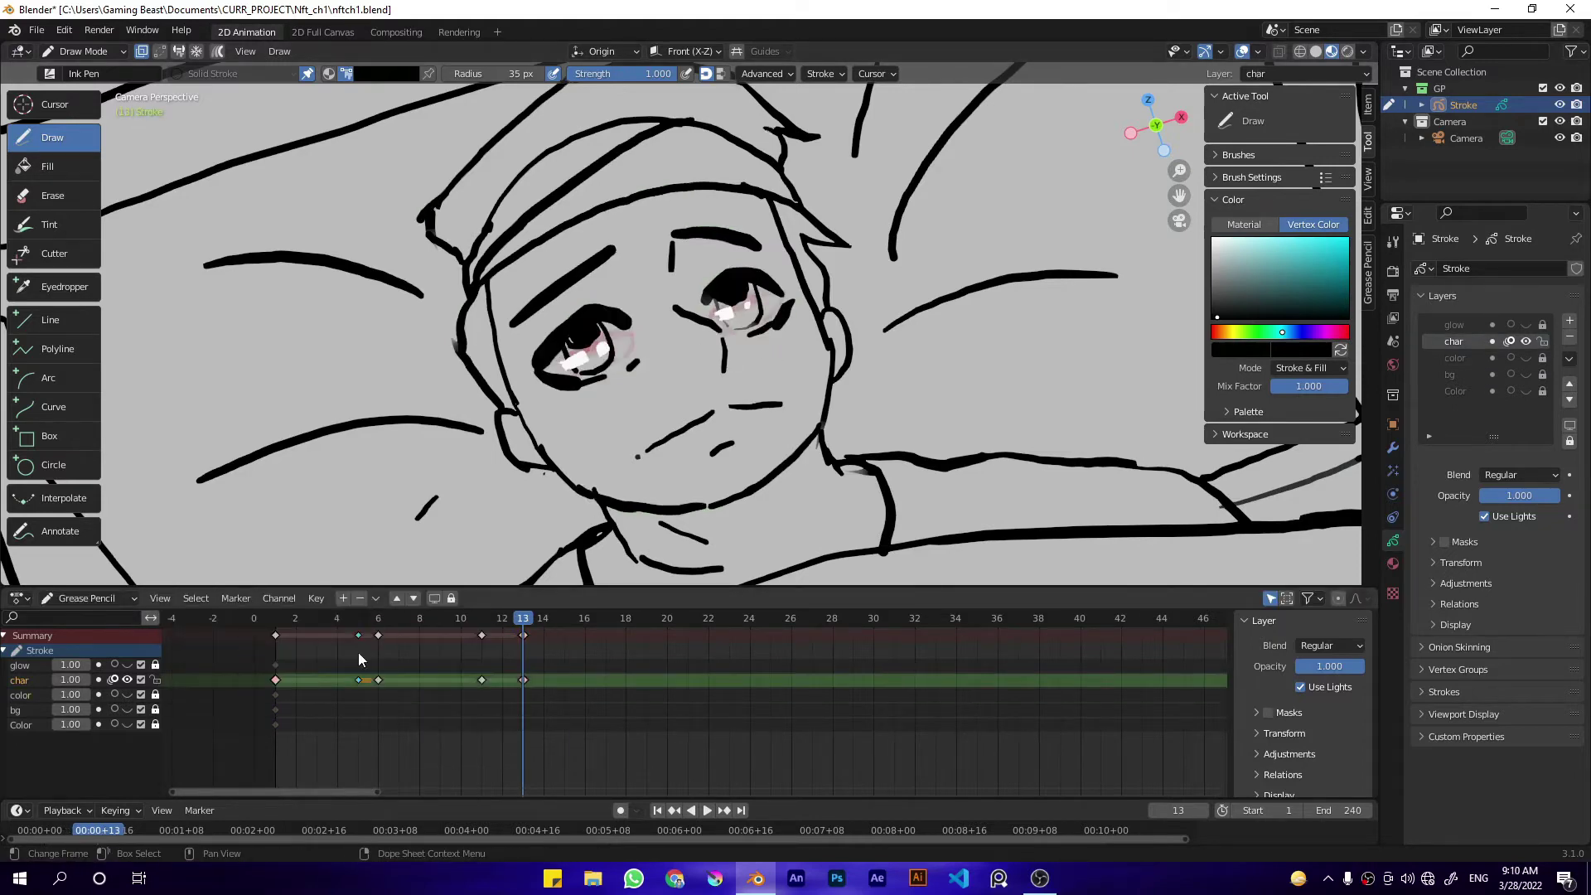
Step: Play the blink animation from the first frame
{"action": "key", "text": "shift+Left"}
{"action": "key", "text": "space"}
{"action": "key", "text": "f"}
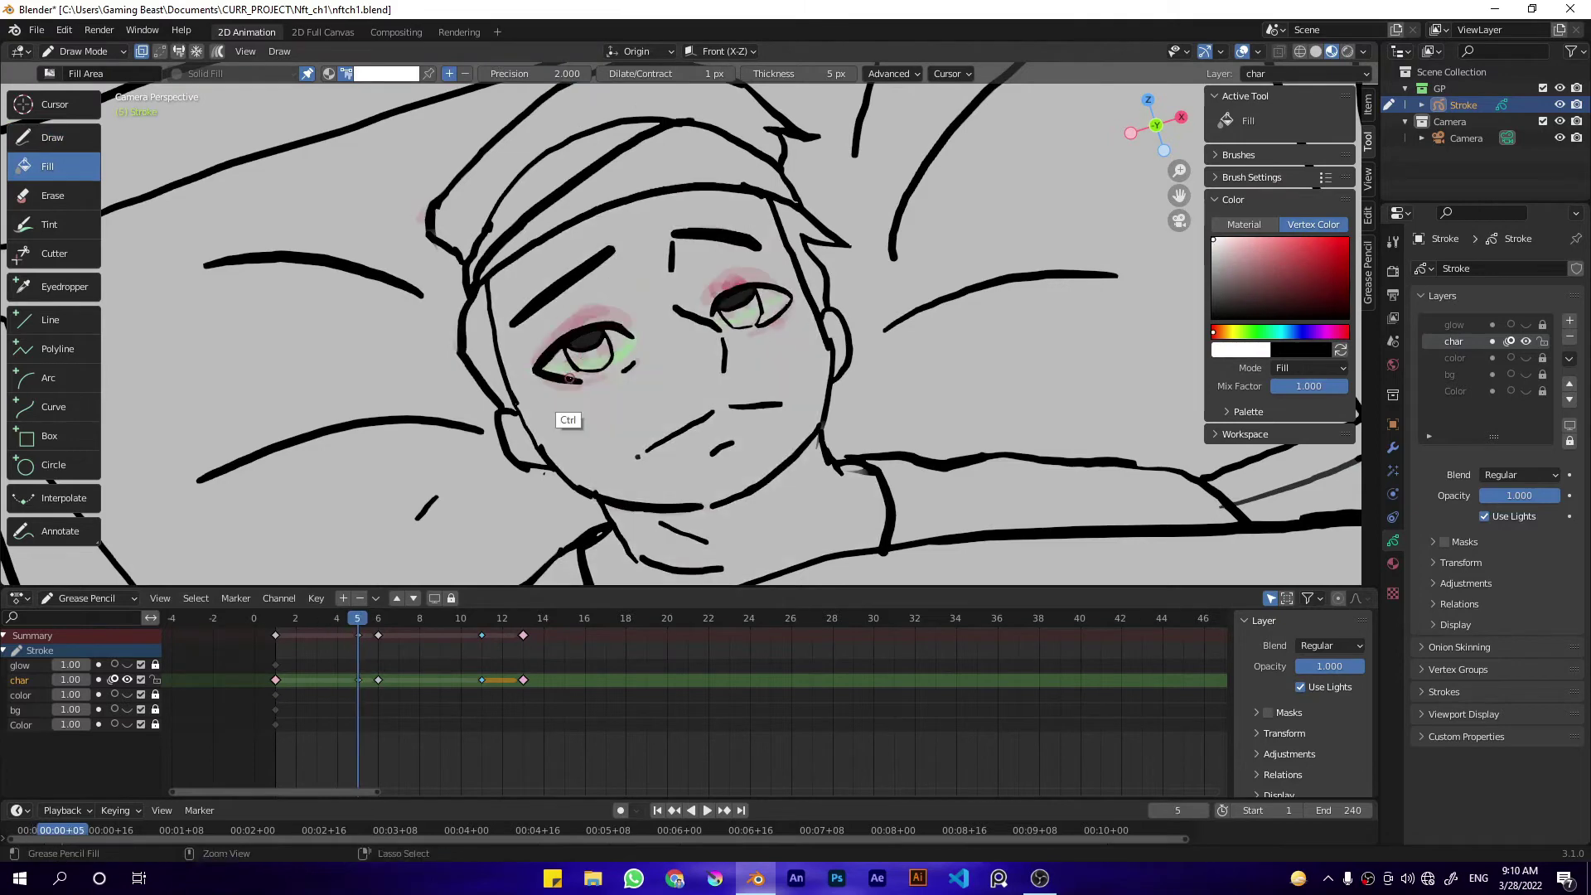
Step: Copy the selected eye strokes from the previous frame and paste them into frame 5
{"action": "key", "text": "Left"}
{"action": "key", "text": "Tab"}
{"action": "key", "text": "ctrl+c"}
{"action": "key", "text": "Right"}
{"action": "key", "text": "ctrl+v"}
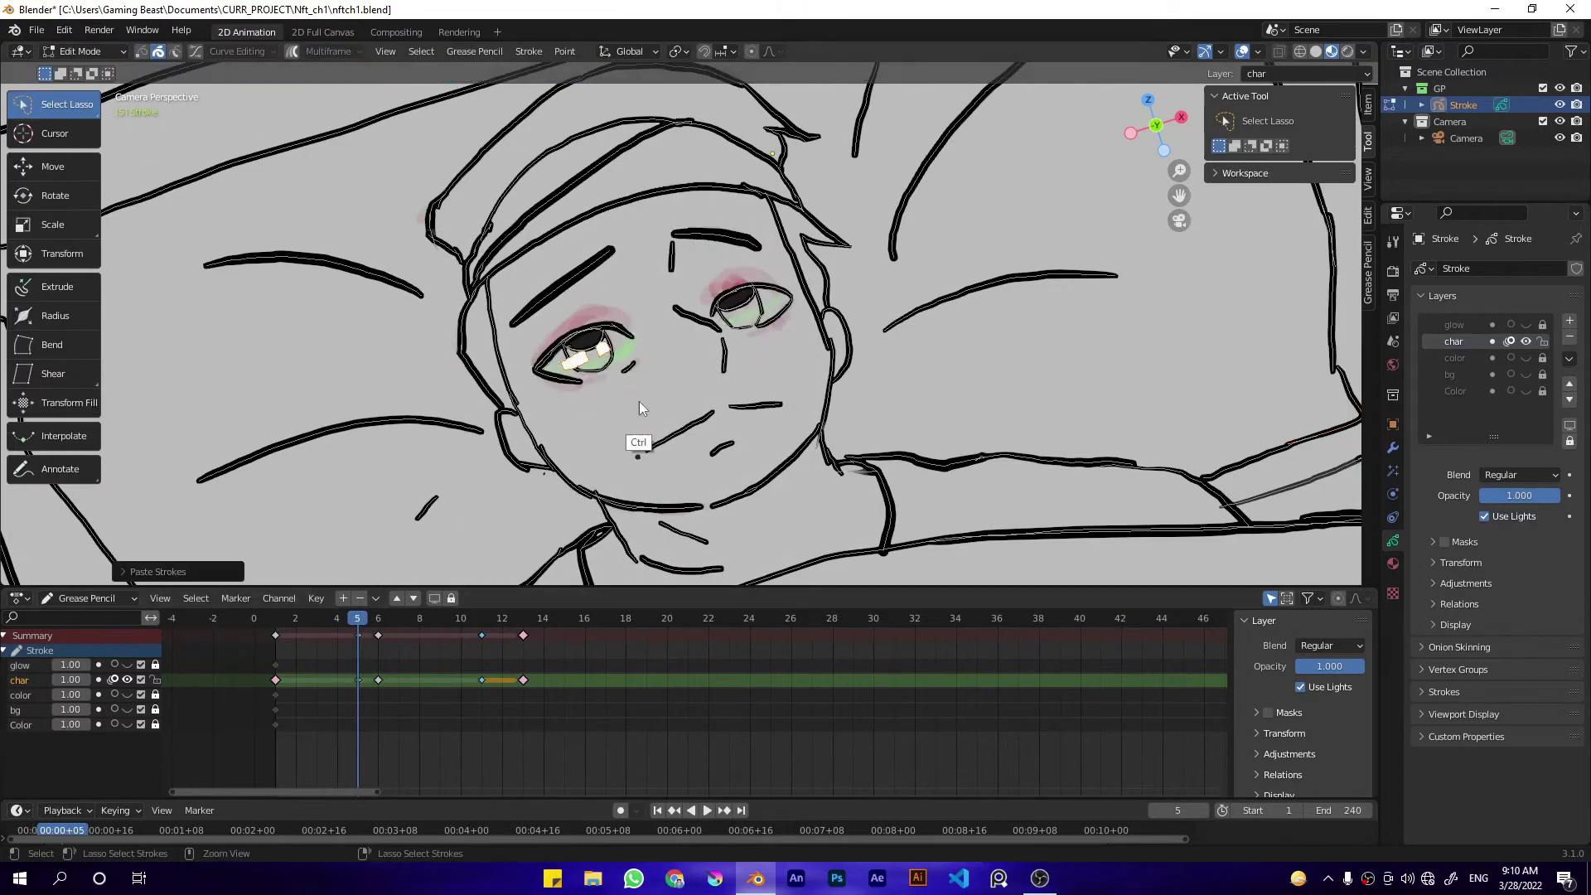
Step: Try to paste the copied eye strokes into another keyframe of the blink
{"action": "key", "text": "Up"}
{"action": "key", "text": "Up"}
{"action": "key", "text": "ctrl+v"}
{"action": "left_click", "coordinate": [358, 620]}
{"action": "key", "text": "ctrl+z"}
{"action": "key", "text": "ctrl+z"}
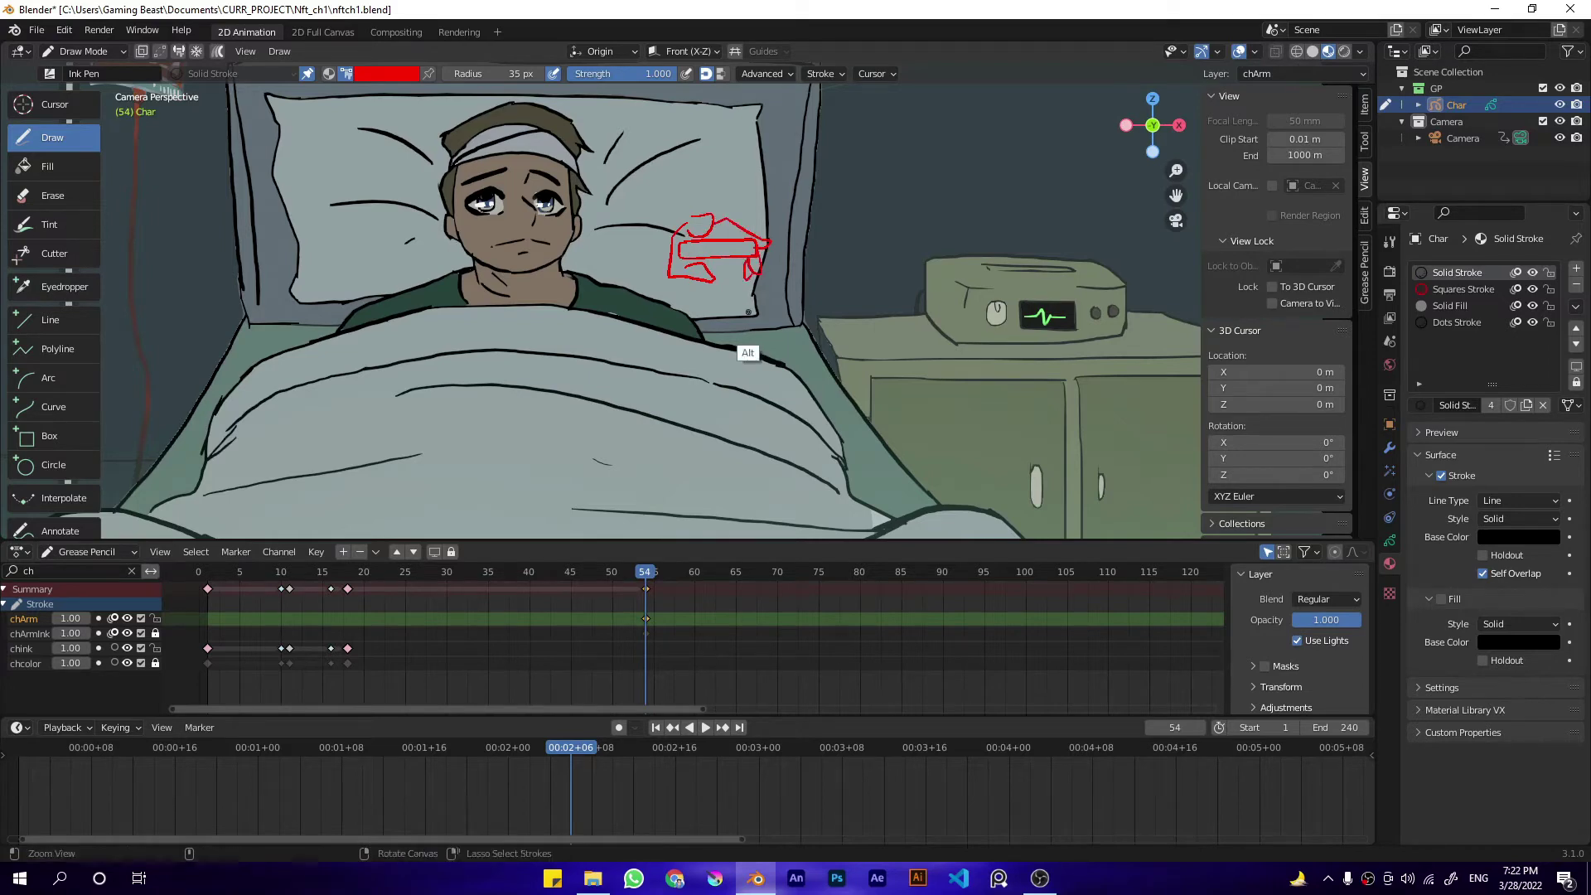
Step: Duplicate the camera's first keyframe to frame 44 and play back the camera move
{"action": "key", "text": "Tab"}
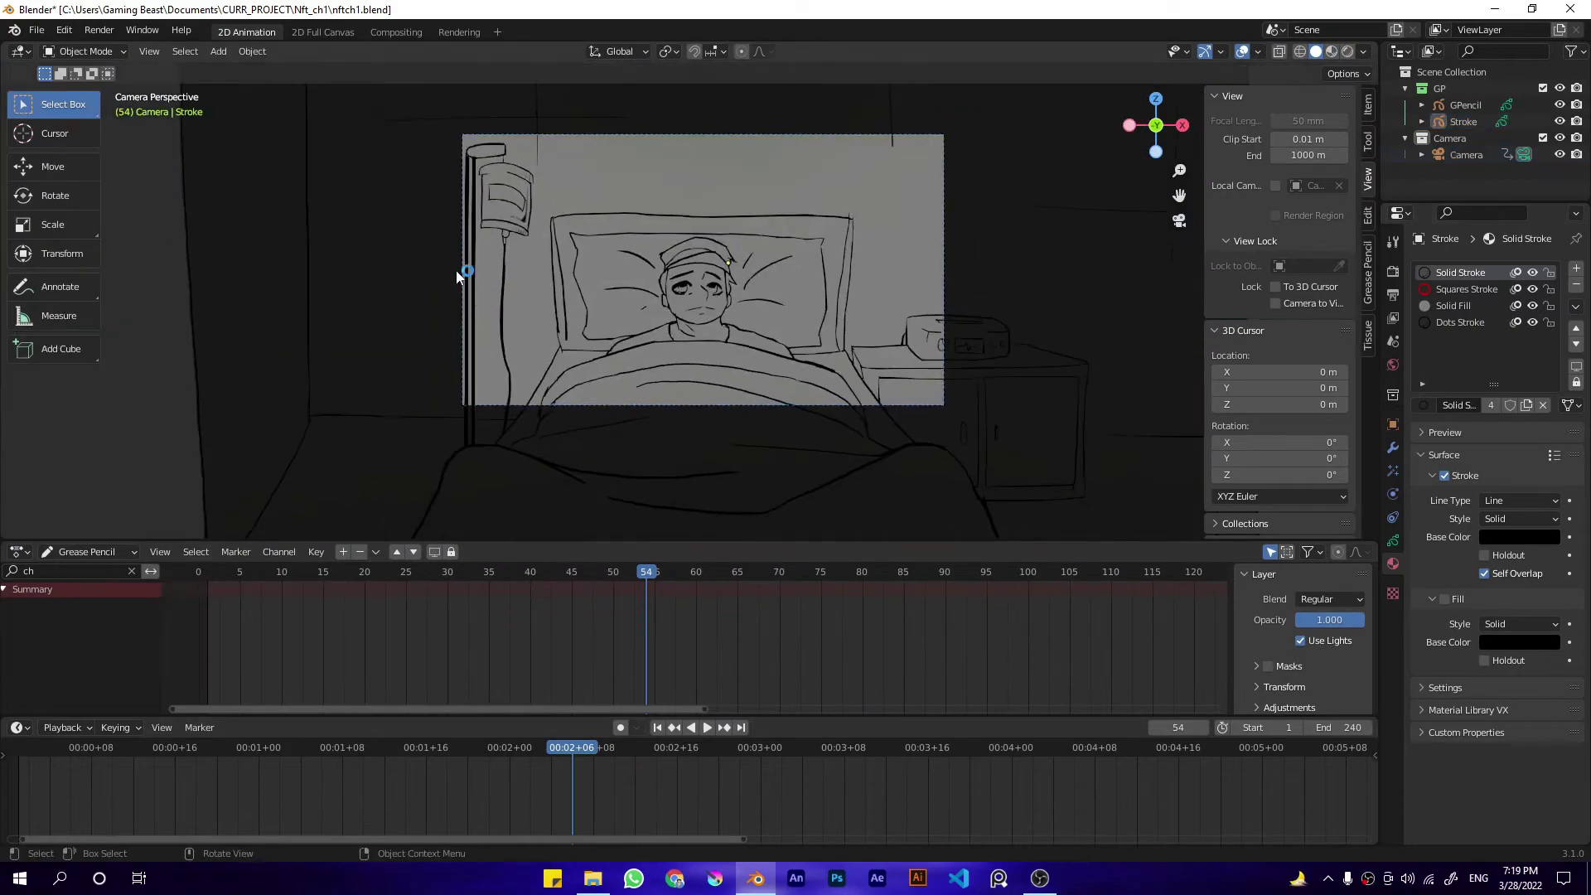
{"action": "left_click", "coordinate": [462, 278]}
{"action": "left_click", "coordinate": [207, 752]}
{"action": "left_click", "coordinate": [18, 764]}
{"action": "key", "text": "shift+d"}
{"action": "left_click", "coordinate": [468, 764]}
{"action": "key", "text": "space"}
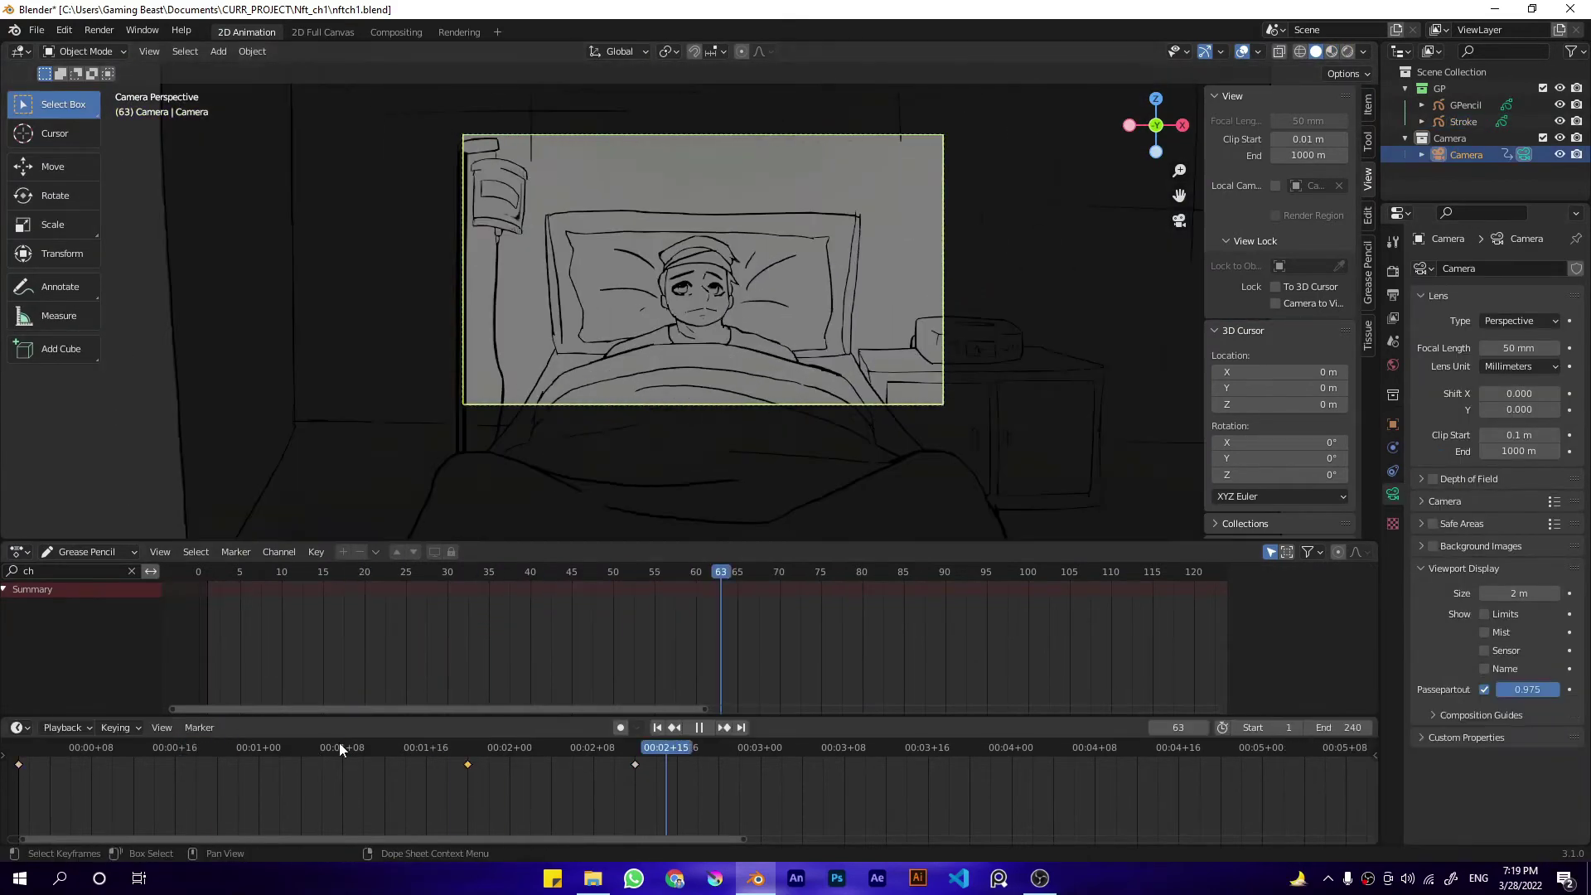
{"action": "key", "text": "space"}
Step: Give the camera's frame 44 keyframe constant interpolation and adjust the start of its location curve
{"action": "left_click", "coordinate": [467, 748]}
{"action": "left_click", "coordinate": [20, 552]}
{"action": "left_click", "coordinate": [241, 636]}
{"action": "left_click_drag", "start_coordinate": [941, 621], "coordinate": [868, 598]}
{"action": "key", "text": "t"}
{"action": "left_click", "coordinate": [729, 667]}
{"action": "key", "text": "g"}
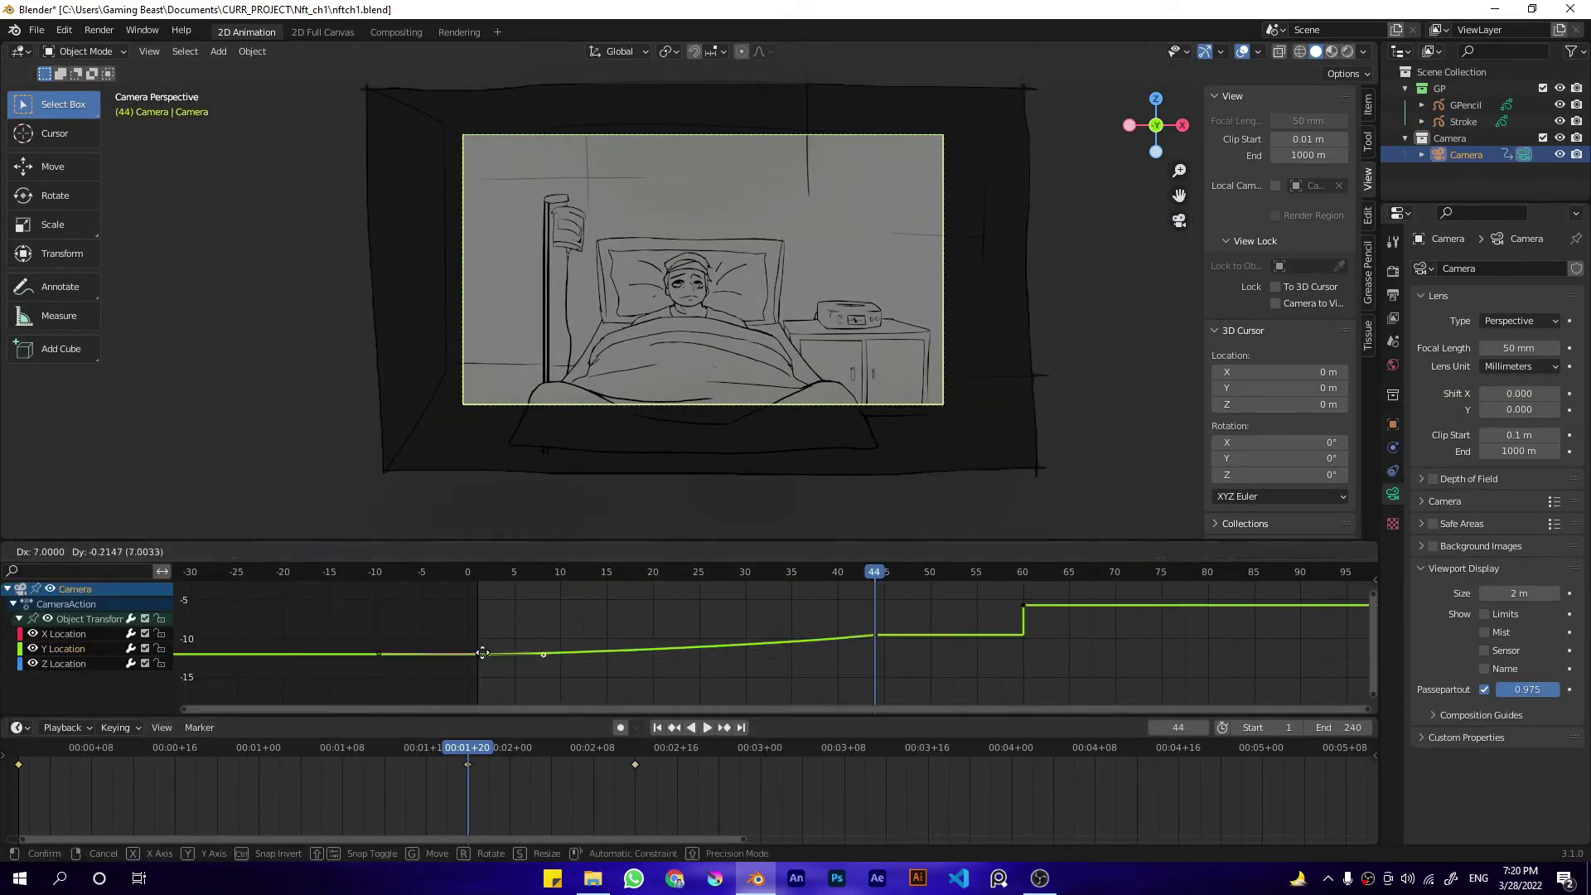
{"action": "left_click", "coordinate": [482, 653]}
Step: Play and scrub through the camera animation to check the move and the cut
{"action": "left_click", "coordinate": [706, 727]}
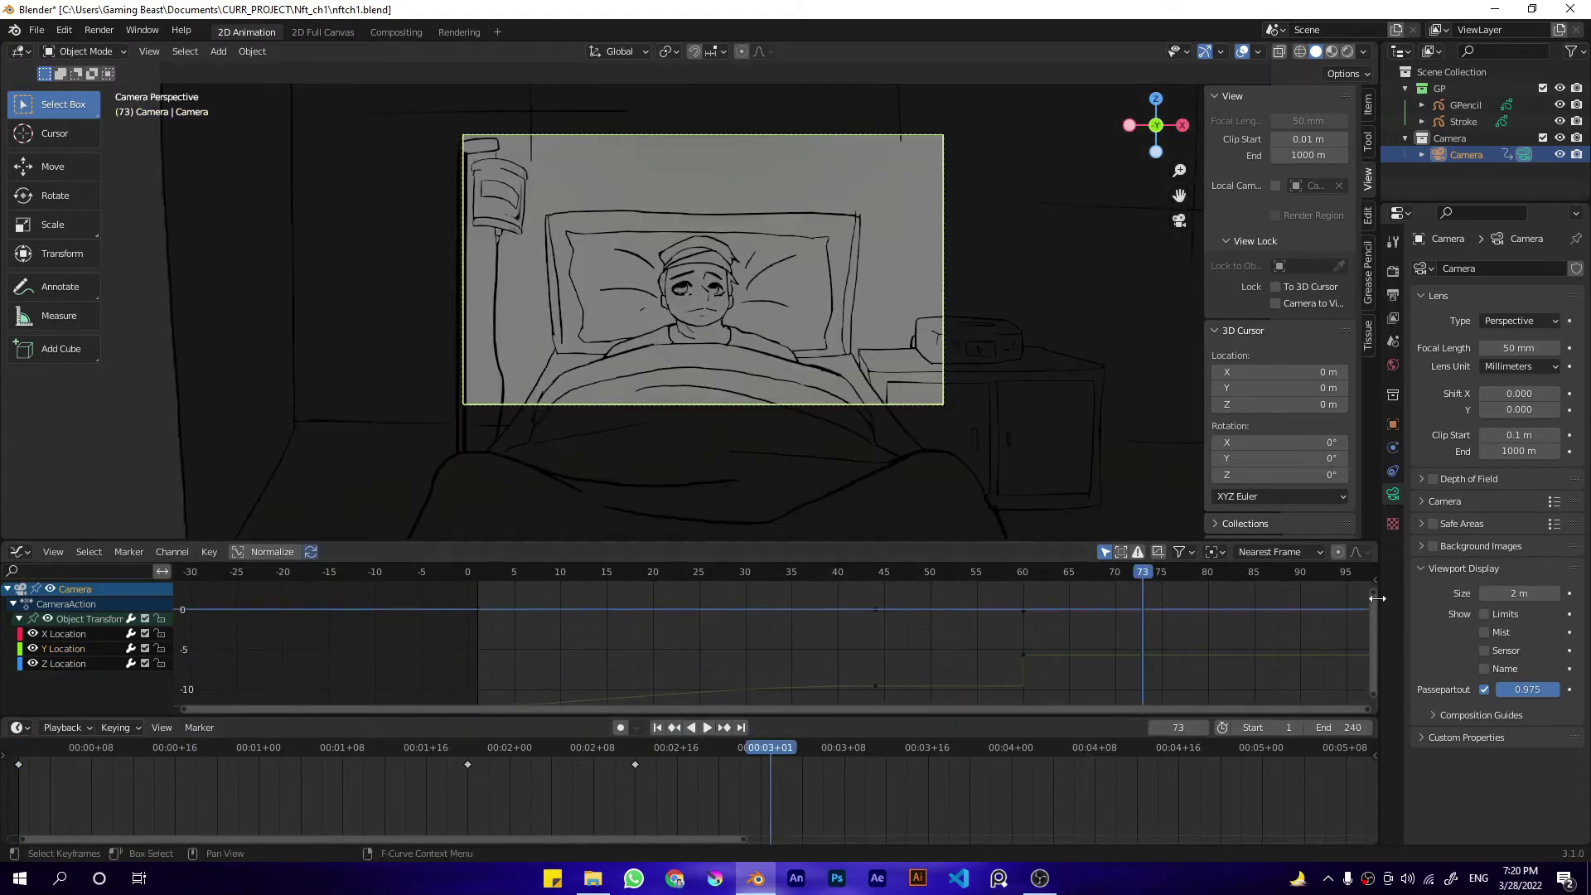
{"action": "left_click_drag", "start_coordinate": [1378, 598], "coordinate": [1374, 603]}
{"action": "left_click", "coordinate": [657, 728]}
{"action": "left_click", "coordinate": [702, 733]}
{"action": "left_click", "coordinate": [701, 735]}
{"action": "left_click_drag", "start_coordinate": [446, 750], "coordinate": [629, 755]}
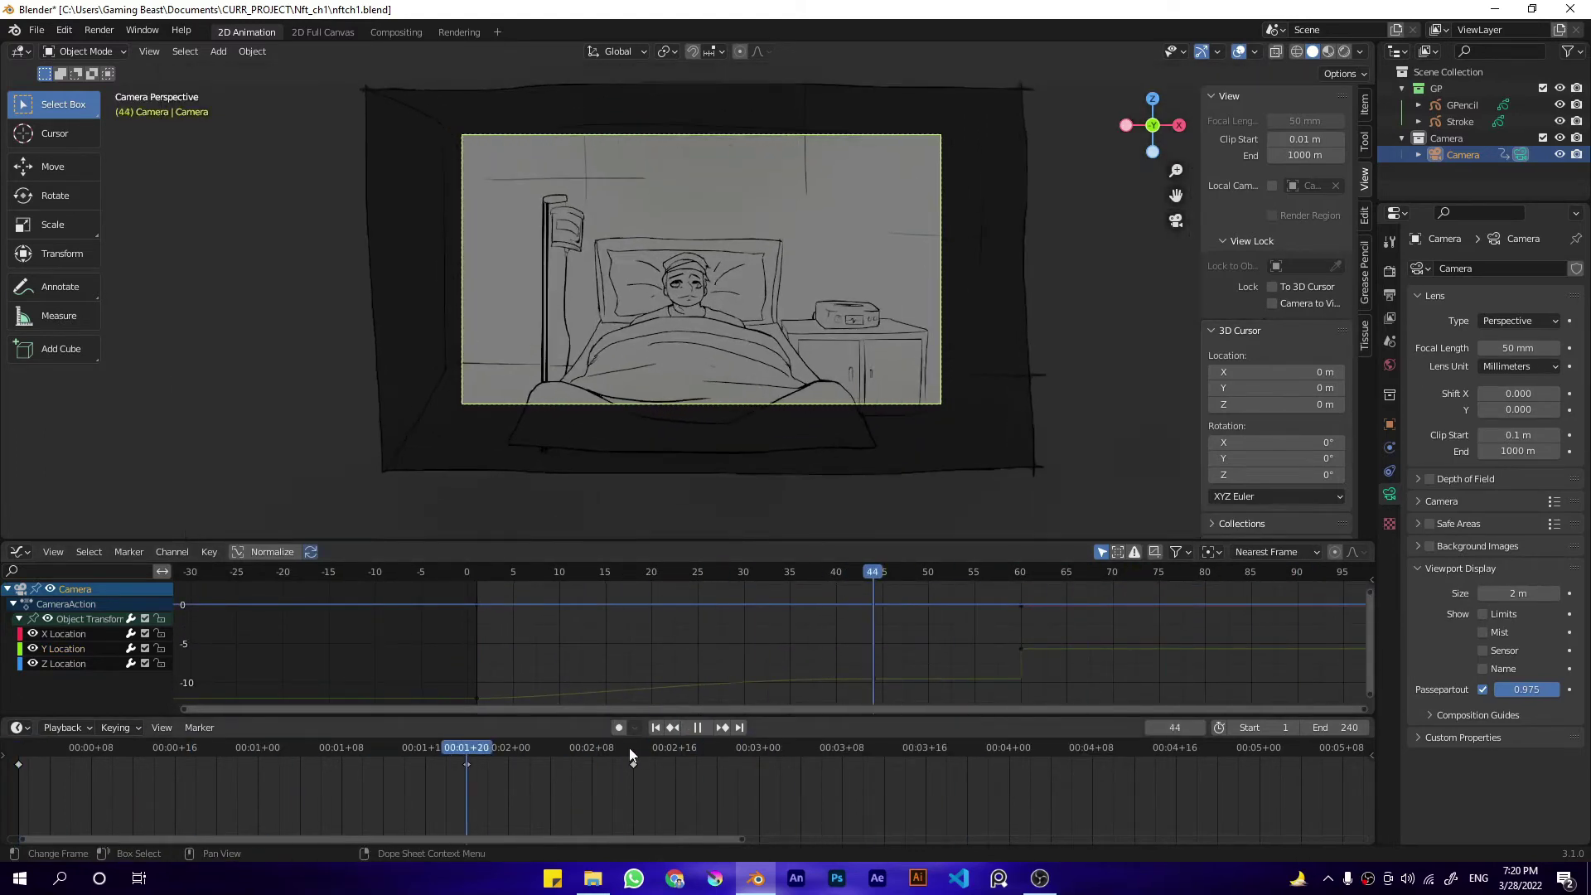
{"action": "left_click", "coordinate": [696, 726]}
Step: Switch the curve editor back to the Grease Pencil dope sheet and select the GPencil object
{"action": "left_click", "coordinate": [20, 552]}
{"action": "left_click", "coordinate": [240, 602]}
{"action": "left_click", "coordinate": [1462, 105]}
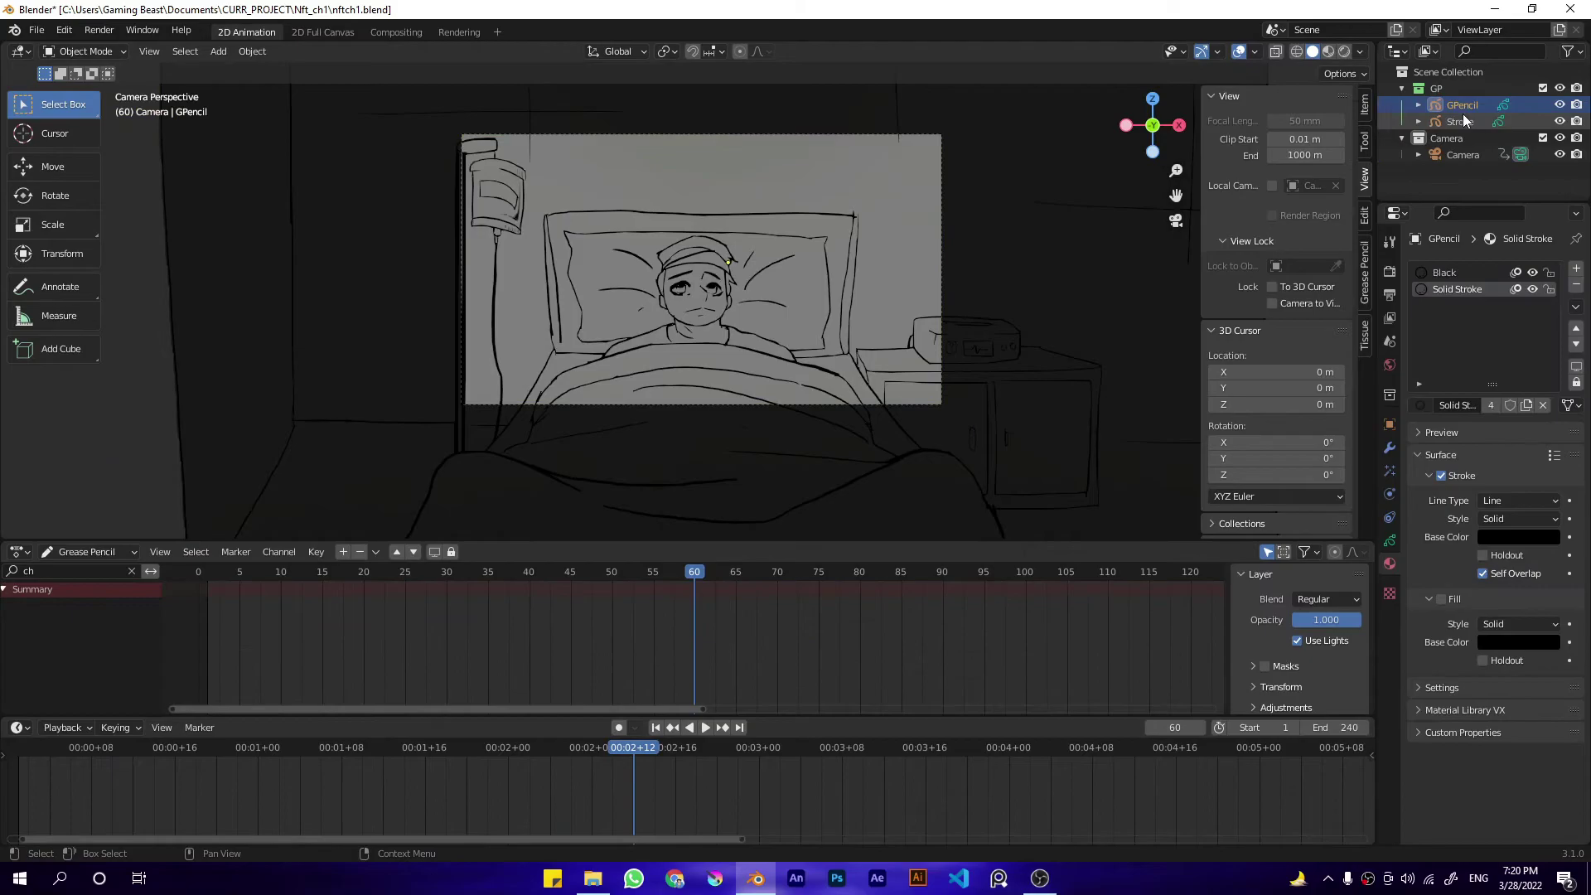
{"action": "left_click", "coordinate": [912, 302], "text": "alt"}
{"action": "left_click", "coordinate": [870, 302]}
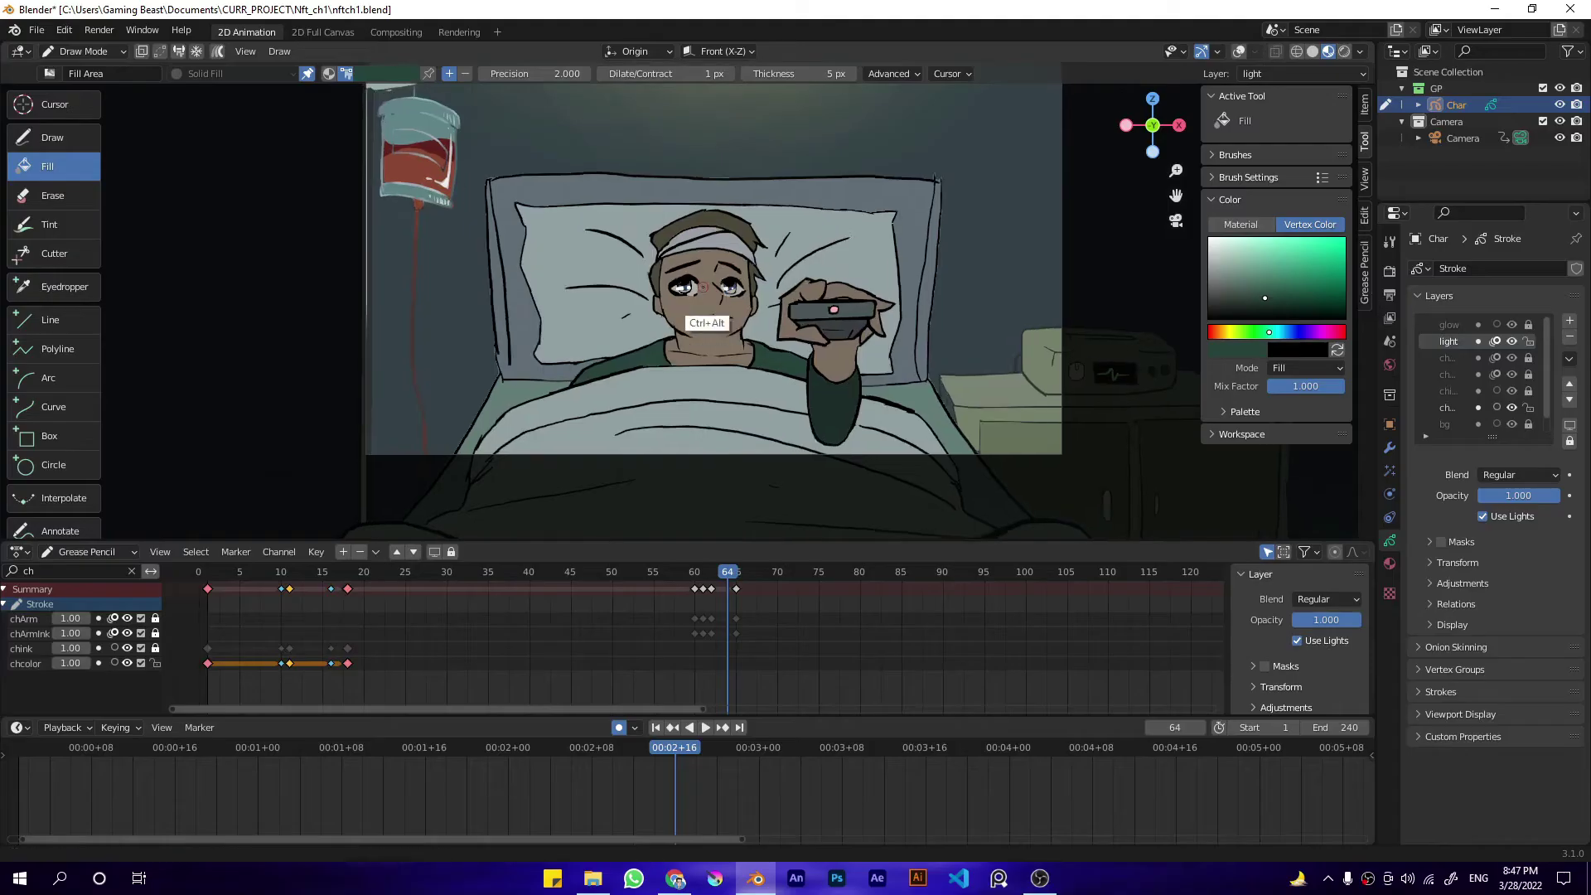
Step: Activate the Draw tool and pick a bright blue vertex color for the light strokes
{"action": "left_click_drag", "start_coordinate": [703, 287], "coordinate": [706, 257], "text": "ctrl+alt"}
{"action": "left_click", "coordinate": [54, 138]}
{"action": "left_click", "coordinate": [386, 74]}
{"action": "left_click", "coordinate": [401, 195]}
{"action": "left_click", "coordinate": [436, 96]}
{"action": "left_click_drag", "start_coordinate": [716, 368], "coordinate": [716, 331], "text": "ctrl+alt"}
Step: Clear the layer filter and move the light layer below the chArmInk layer
{"action": "left_click", "coordinate": [68, 570]}
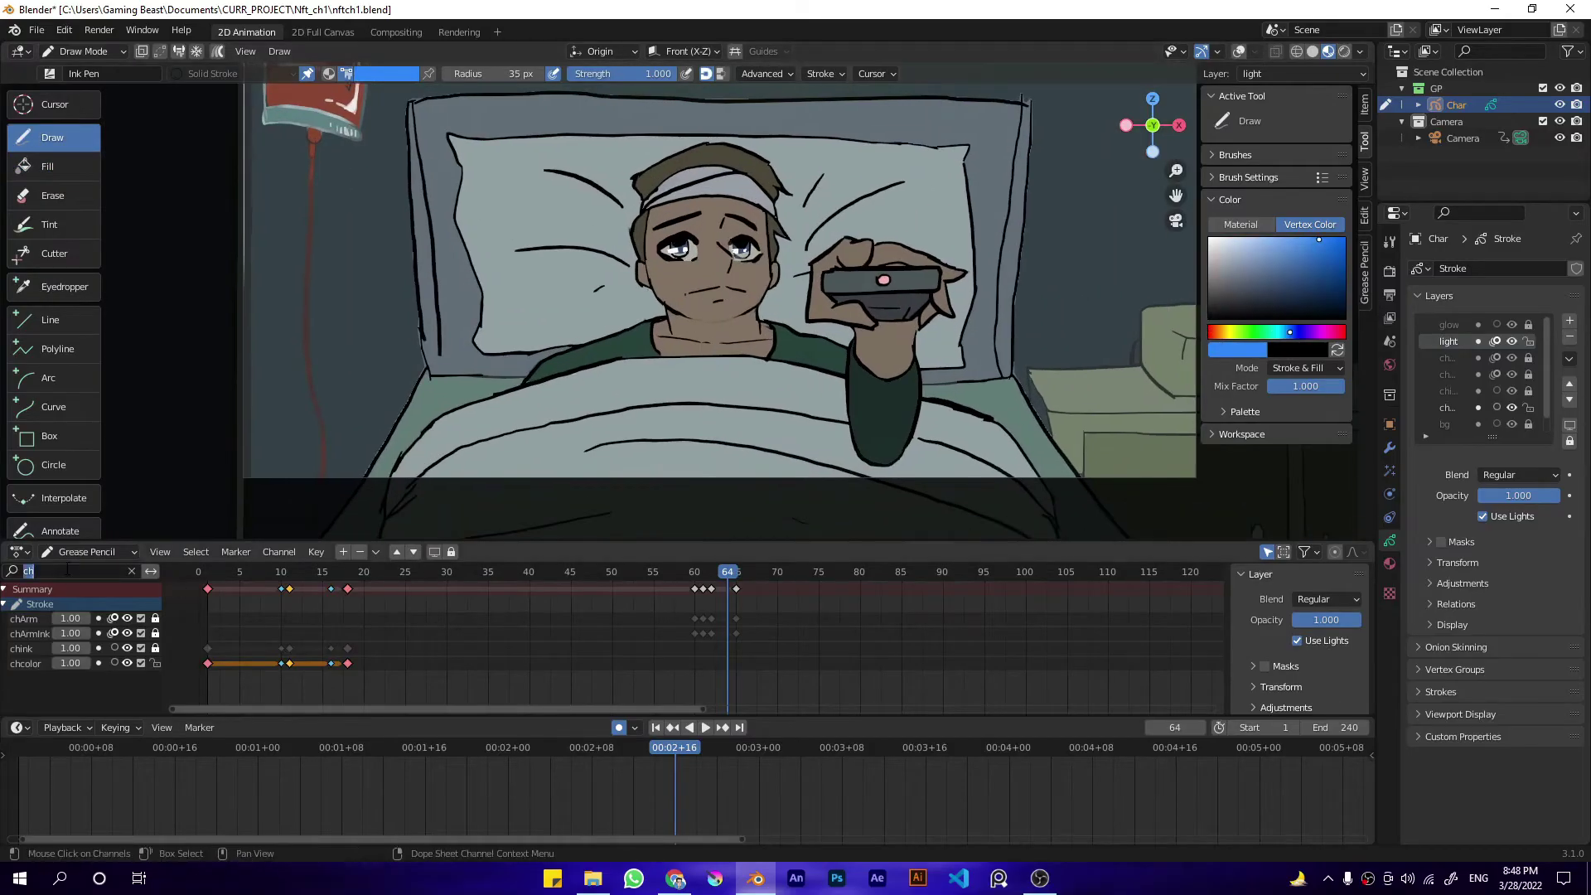
{"action": "key", "text": "BackSpace"}
{"action": "key", "text": "Return"}
{"action": "left_click", "coordinate": [1569, 400]}
{"action": "left_click", "coordinate": [1570, 401]}
Step: Save the file, enlarge the viewport and outline the lit edge across the blanket fold in blue
{"action": "key", "text": "ctrl+s"}
{"action": "left_click_drag", "start_coordinate": [765, 716], "coordinate": [765, 818]}
{"action": "left_click_drag", "start_coordinate": [757, 540], "coordinate": [757, 616]}
{"action": "middle_click_drag", "start_coordinate": [721, 338], "coordinate": [647, 222], "text": "ctrl"}
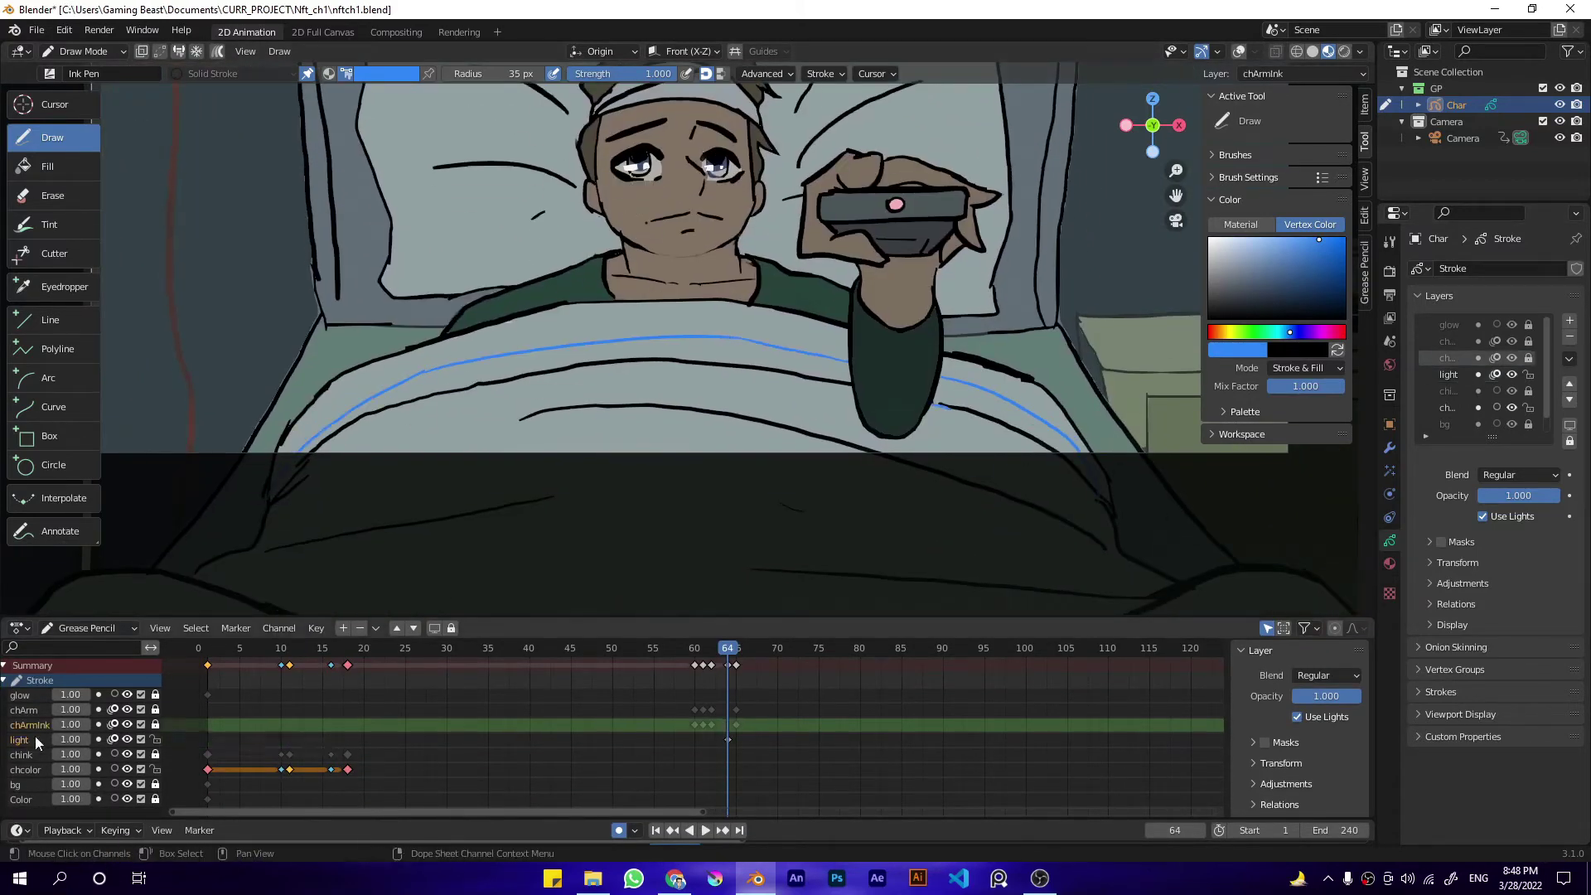
Step: Move the light layer below chink and outline the lit areas on the patient's face and bandage in blue
{"action": "left_click", "coordinate": [413, 629]}
{"action": "middle_click_drag", "start_coordinate": [684, 230], "coordinate": [612, 289], "text": "shift"}
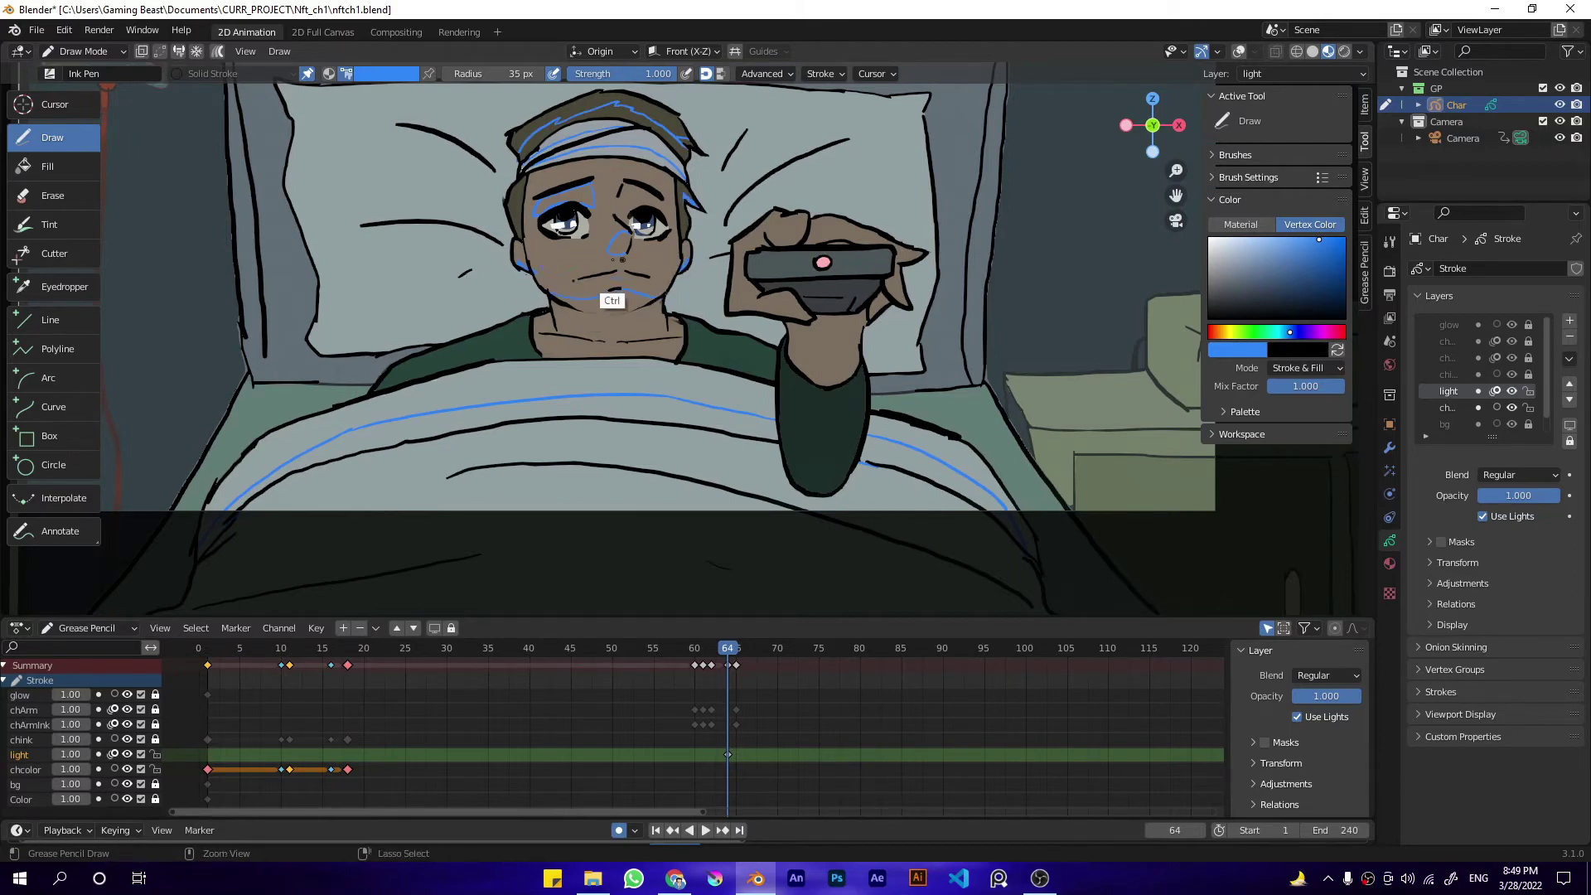
{"action": "scroll", "coordinate": [638, 251], "scroll_direction": "down", "scroll_amount": 4}
{"action": "scroll", "coordinate": [758, 249], "scroll_direction": "up", "scroll_amount": 4}
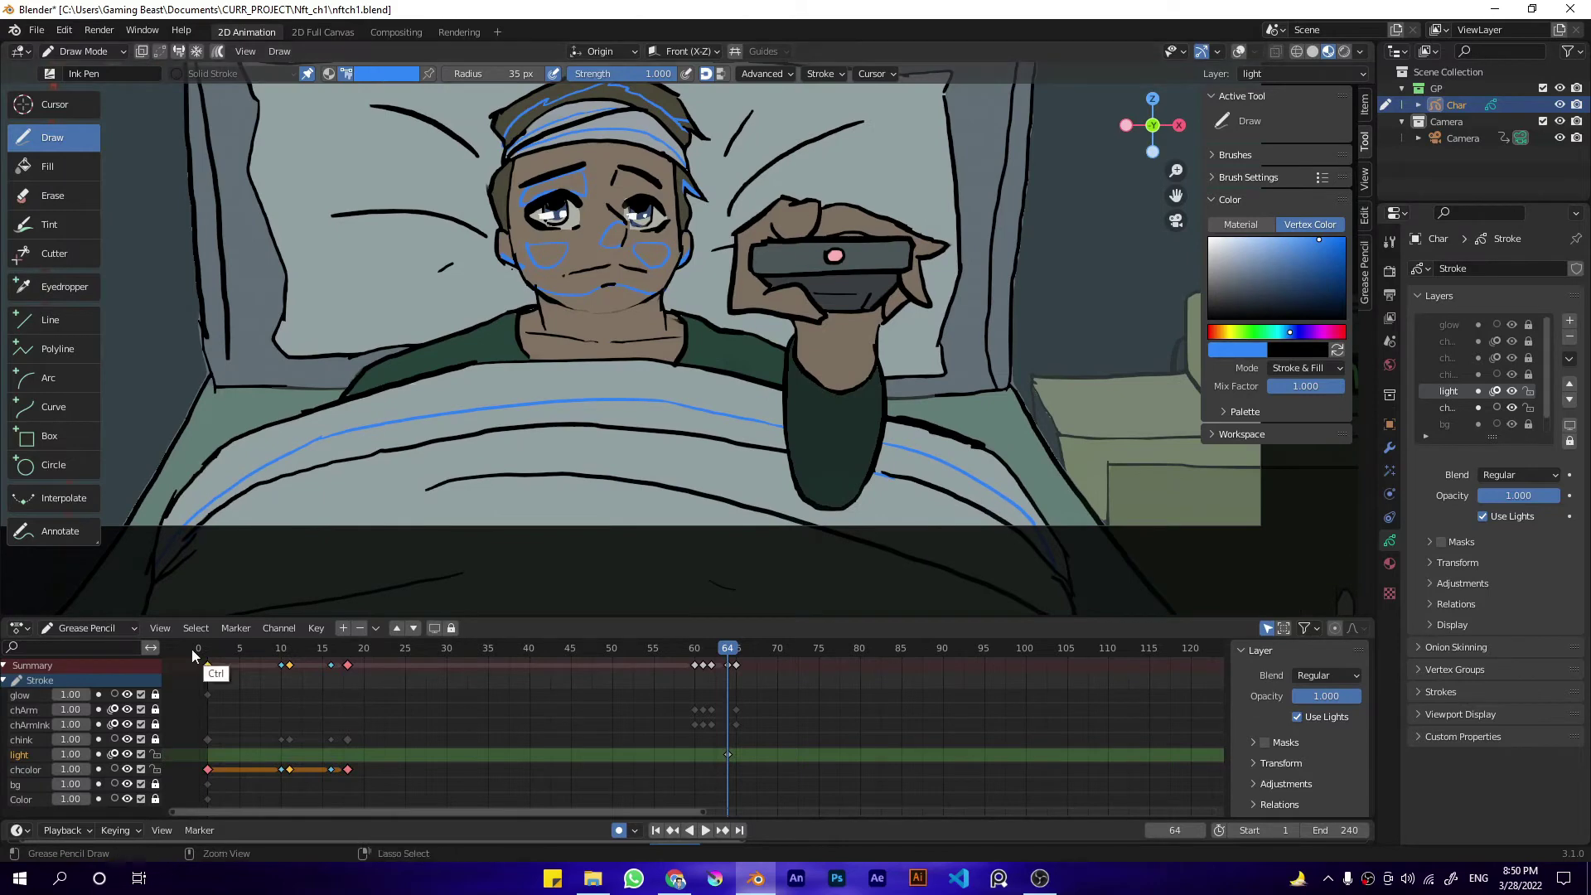
Step: Move the light layer above chArm and outline the lit areas on the raised hand and wrist in blue
{"action": "left_click", "coordinate": [397, 630]}
{"action": "left_click", "coordinate": [397, 630]}
{"action": "left_click", "coordinate": [397, 629]}
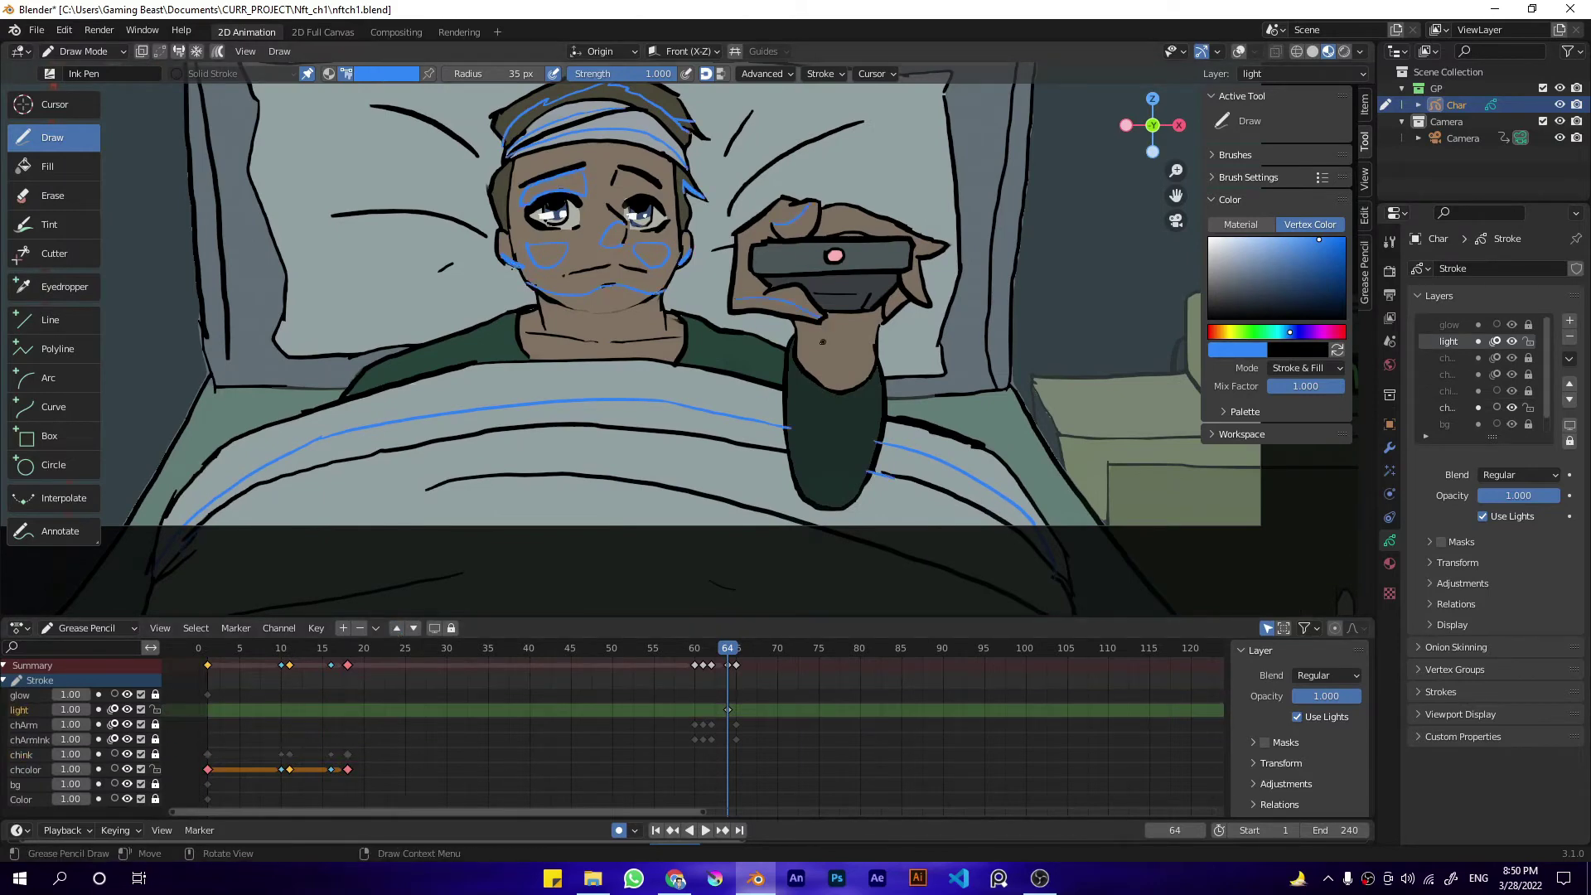
{"action": "scroll", "coordinate": [745, 455], "scroll_direction": "down", "scroll_amount": 3}
{"action": "scroll", "coordinate": [639, 505], "scroll_direction": "up", "scroll_amount": 3}
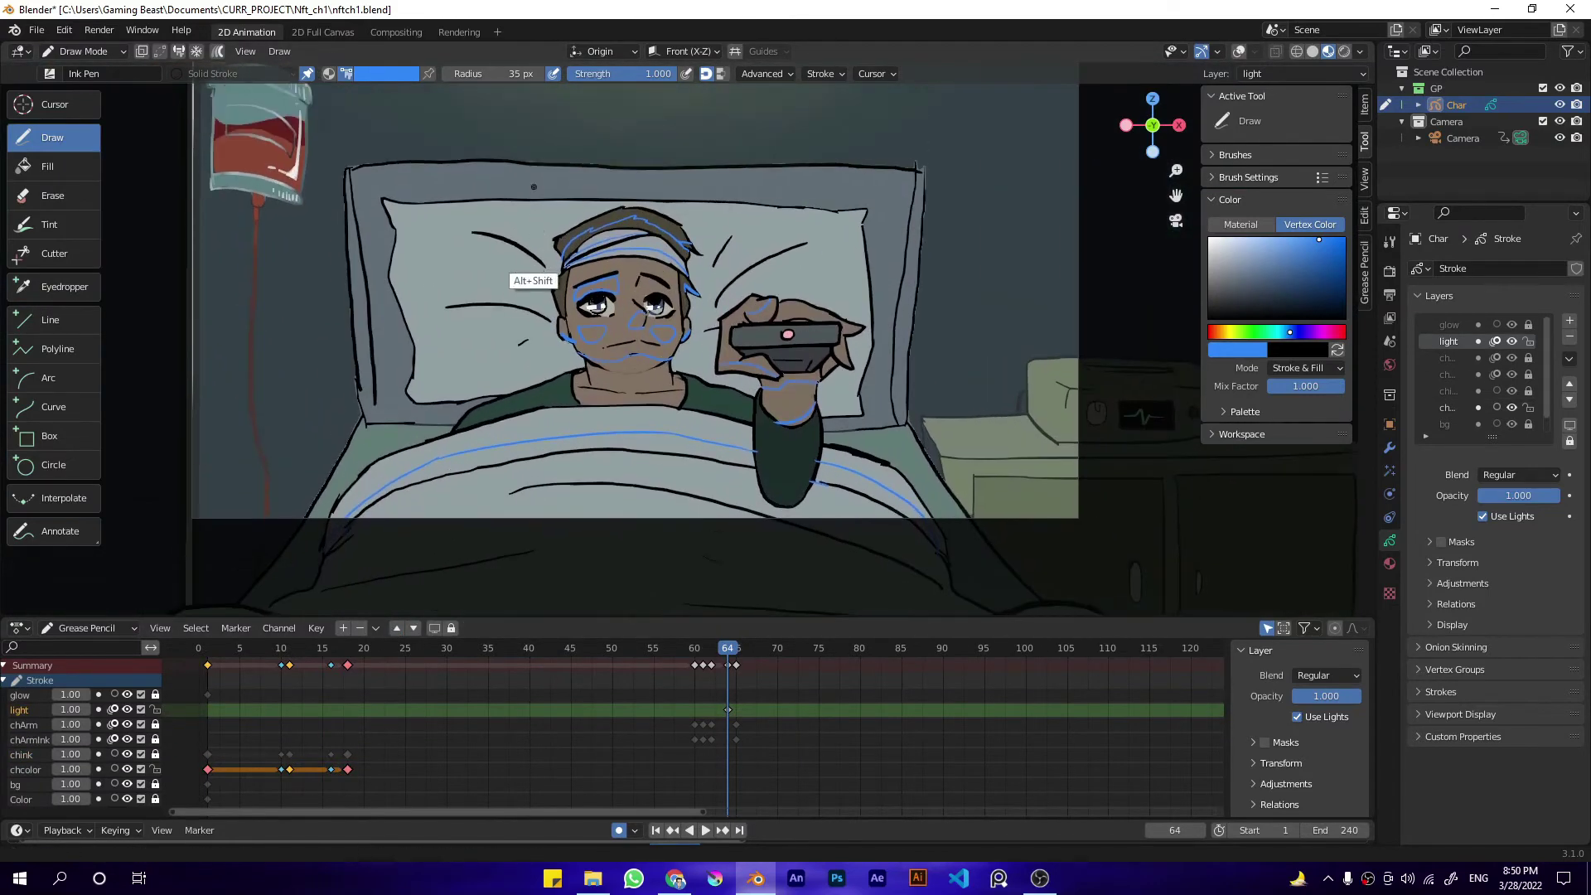
Step: Filter the layers by "color", hide the chcolor and Color layers, and clear the filter
{"action": "left_click", "coordinate": [39, 647]}
{"action": "type", "text": "color"}
{"action": "key", "text": "Return"}
{"action": "left_click_drag", "start_coordinate": [127, 710], "coordinate": [126, 696]}
{"action": "left_click", "coordinate": [133, 647]}
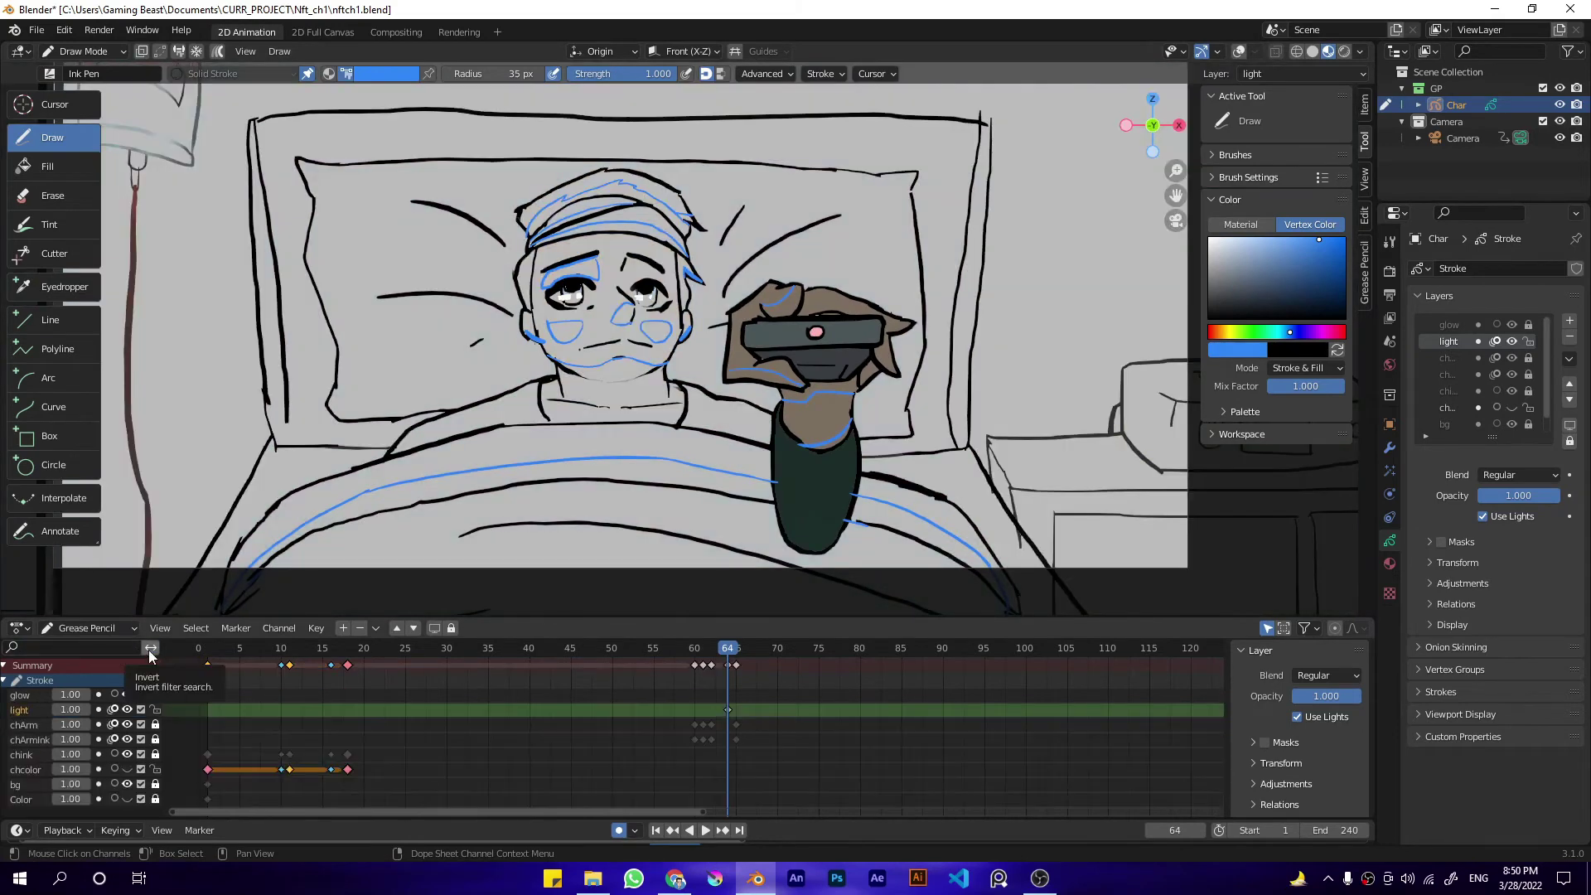
Step: Outline the light boundary around the patient's head and along both side edges of the pillow in blue
{"action": "left_click_drag", "start_coordinate": [622, 305], "coordinate": [612, 324], "text": "alt+shift"}
{"action": "middle_click_drag", "start_coordinate": [612, 324], "coordinate": [678, 324], "text": "shift"}
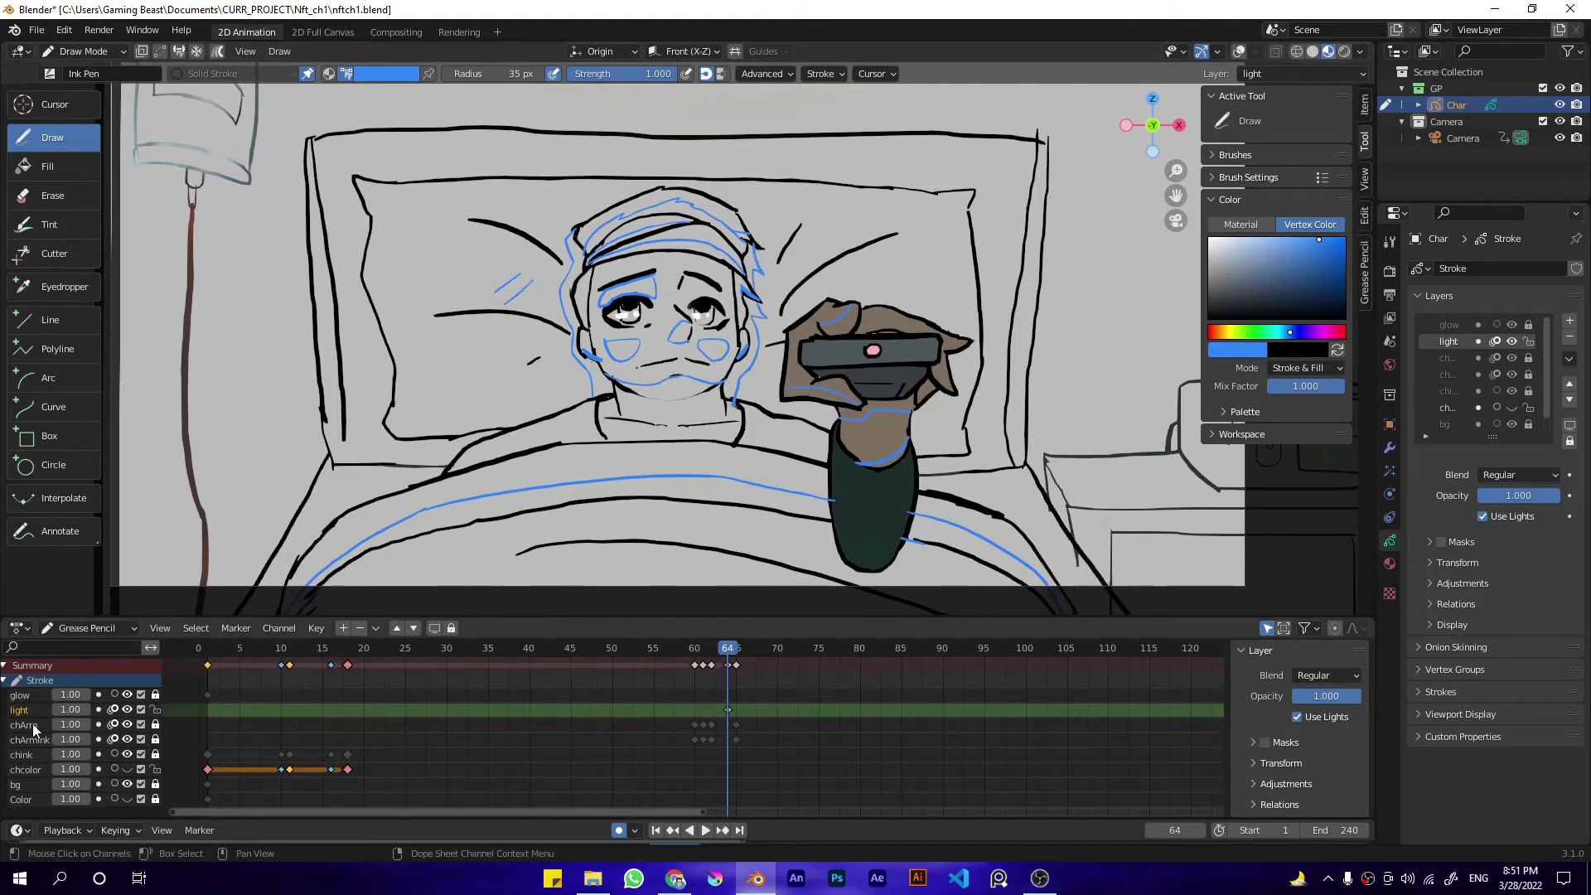
{"action": "middle_click_drag", "start_coordinate": [650, 456], "coordinate": [652, 461], "text": "shift"}
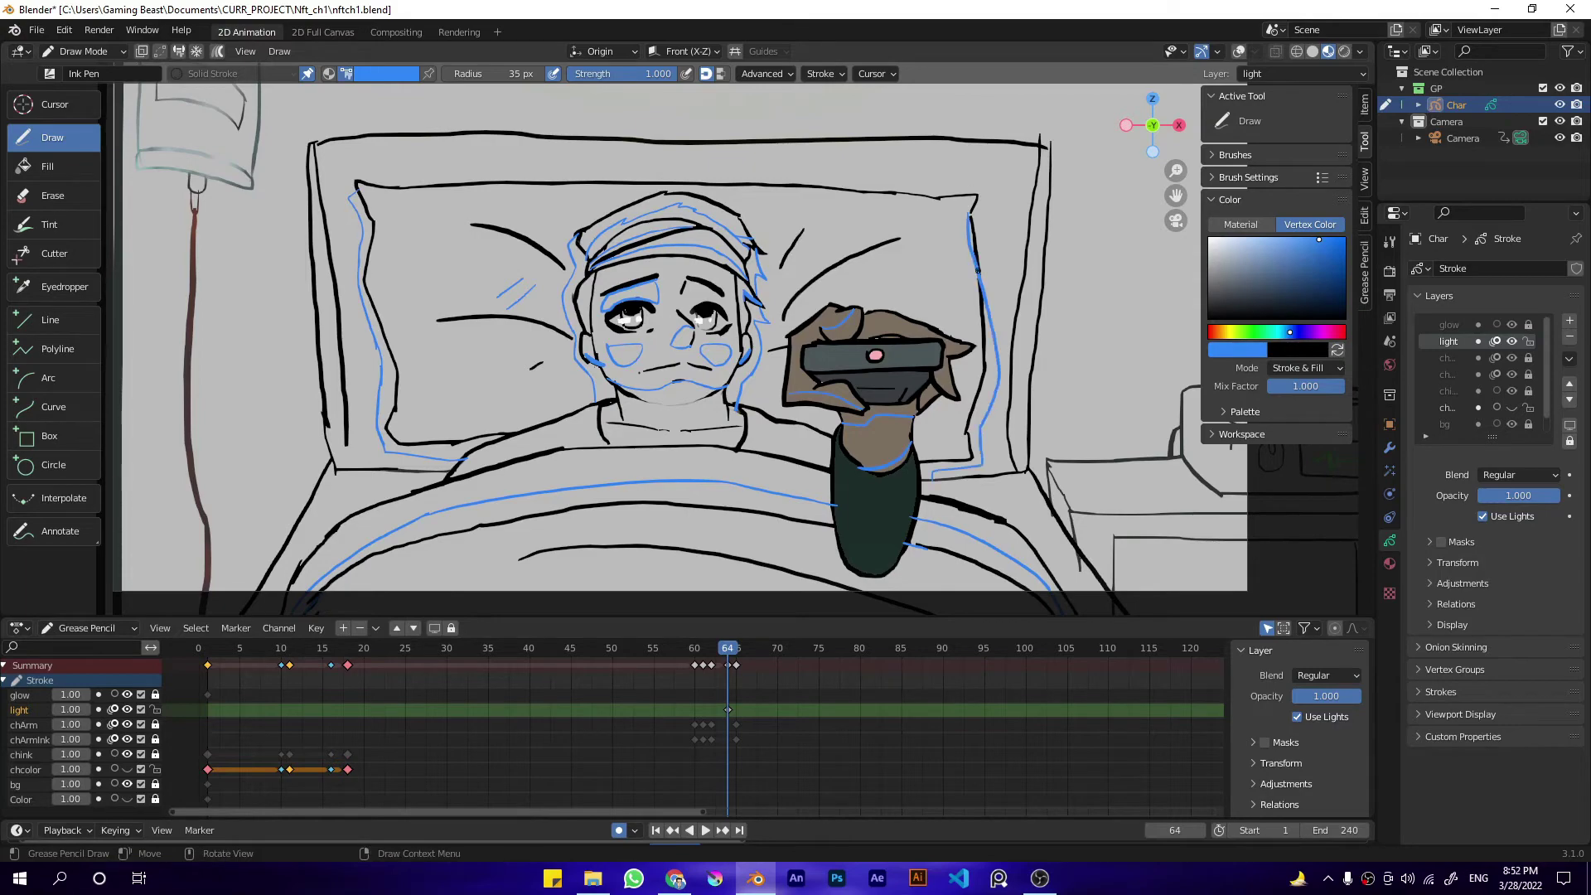
{"action": "middle_click_drag", "start_coordinate": [998, 283], "coordinate": [997, 323], "text": "ctrl"}
Step: Fill the pillow area around the patient with the same blue, placing new strokes behind existing ones
{"action": "left_click", "coordinate": [49, 166]}
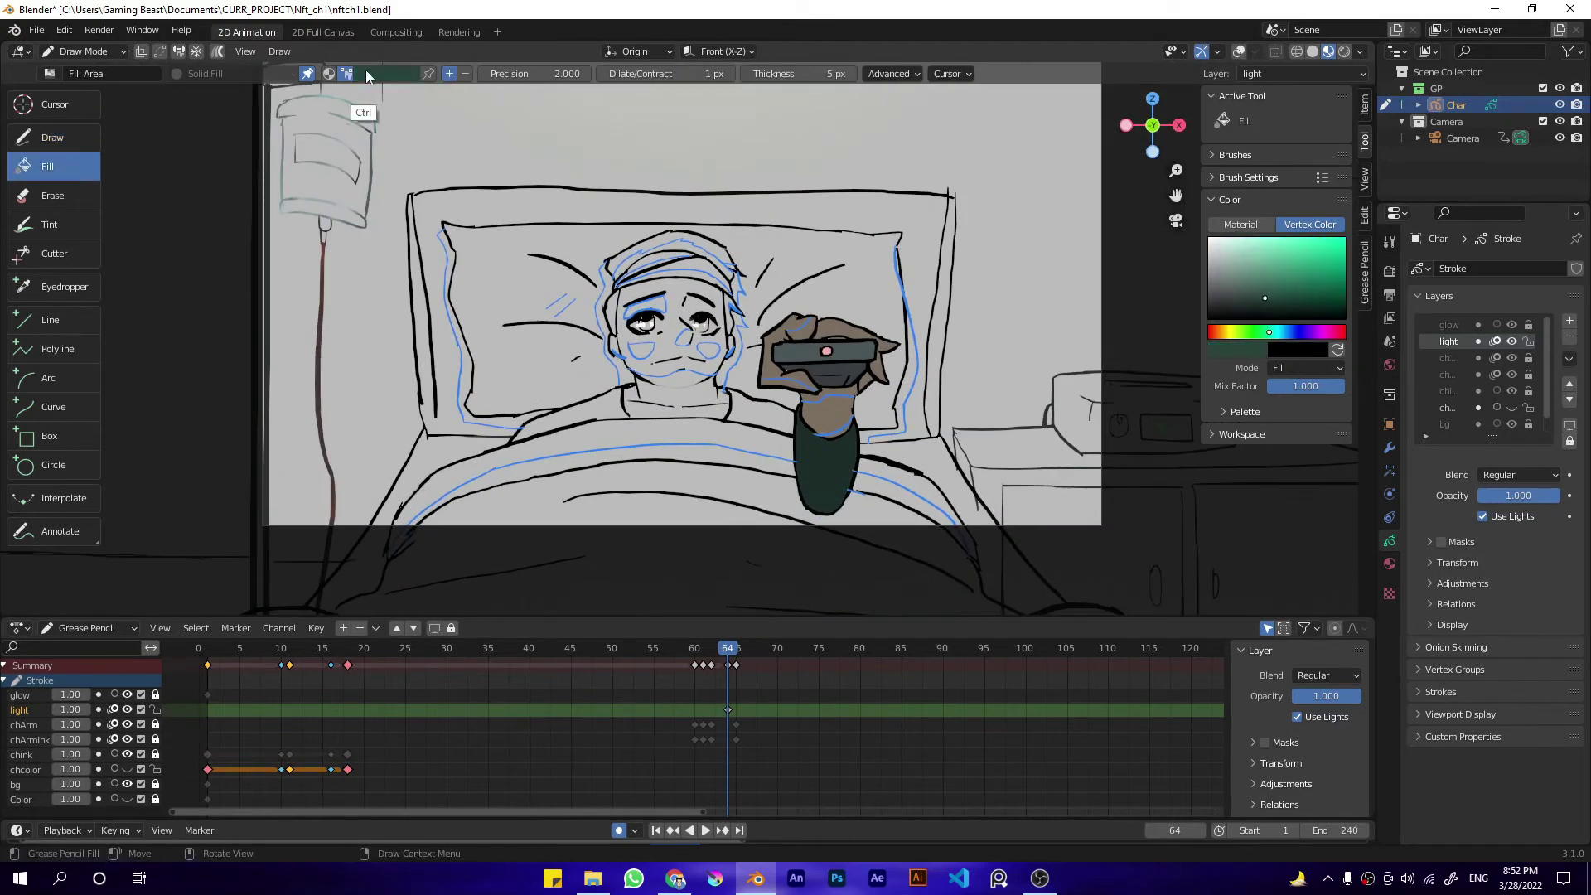
{"action": "key", "text": "ctrl+v"}
{"action": "left_click", "coordinate": [499, 344]}
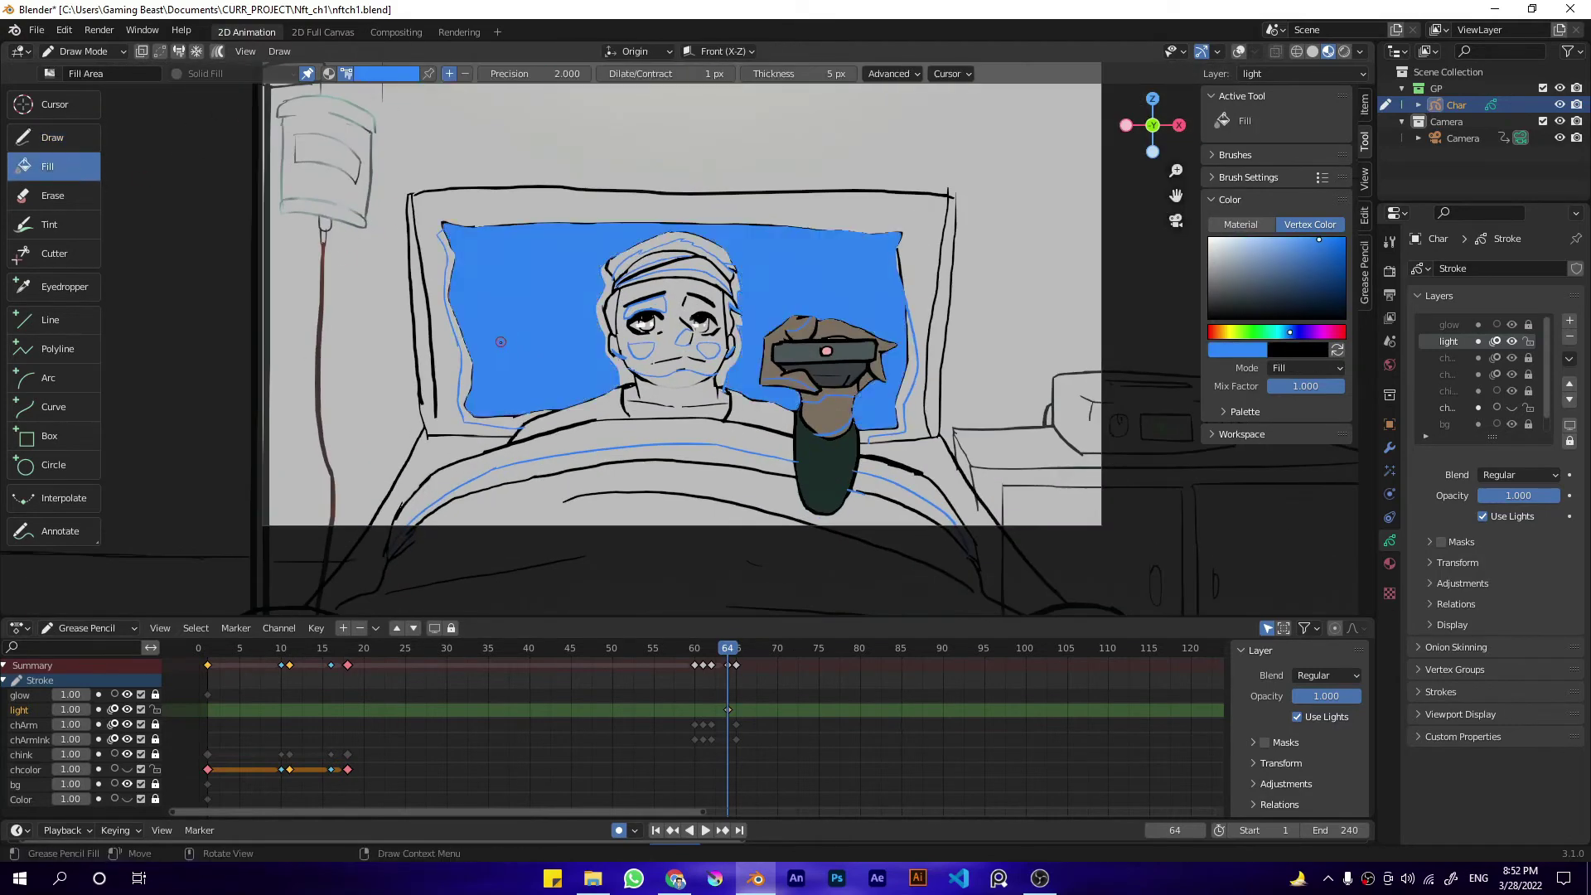
{"action": "mouse_move", "coordinate": [645, 311]}
{"action": "middle_mouse_down", "text": "ctrl"}
{"action": "mouse_move", "coordinate": [660, 171]}
{"action": "mouse_move", "coordinate": [647, 217]}
{"action": "middle_mouse_up", "text": "ctrl"}
{"action": "key", "text": "ctrl+z"}
{"action": "left_click", "coordinate": [143, 53]}
{"action": "left_click", "coordinate": [760, 317]}
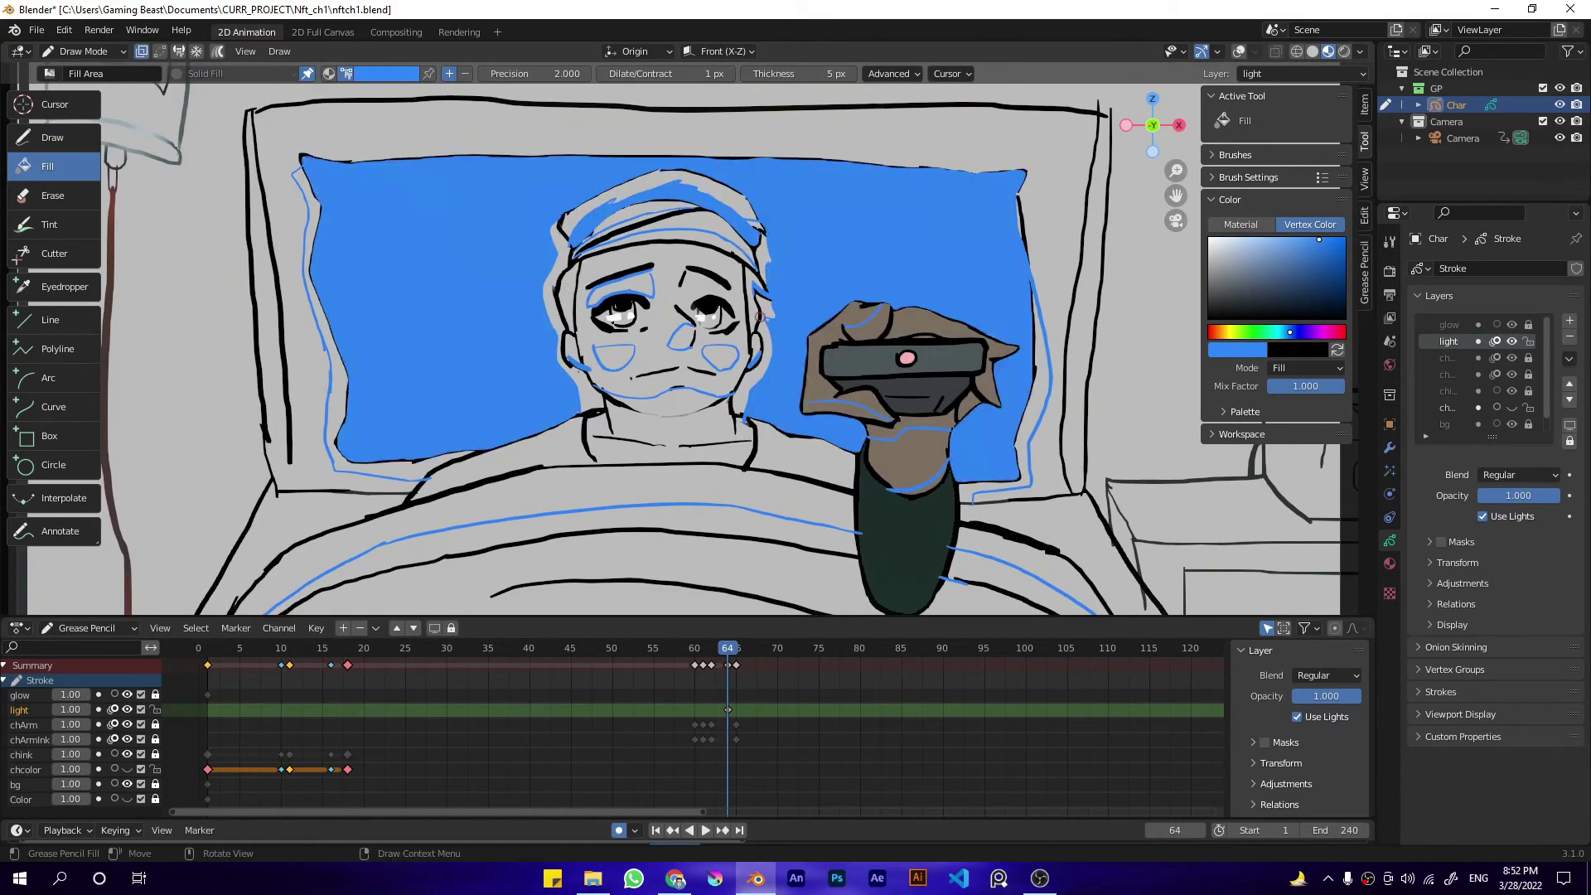
Step: Fill the outlined light areas on the nose, cheek and chin with blue
{"action": "left_click", "coordinate": [687, 337]}
{"action": "left_click", "coordinate": [720, 356]}
{"action": "left_click", "coordinate": [726, 400]}
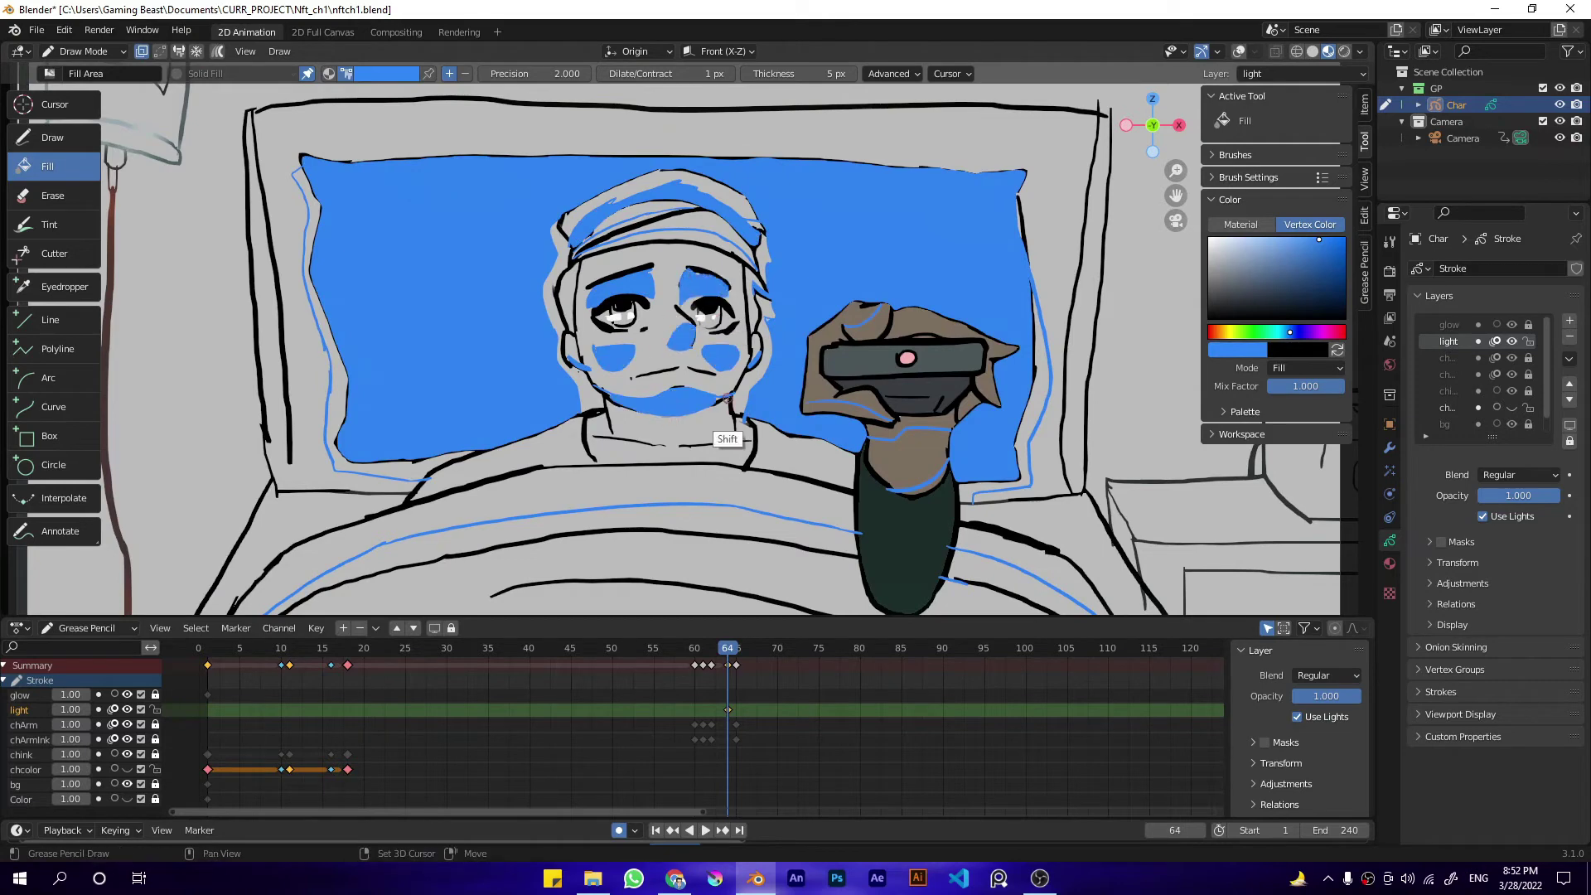
{"action": "scroll", "coordinate": [628, 500], "scroll_direction": "down", "scroll_amount": 4}
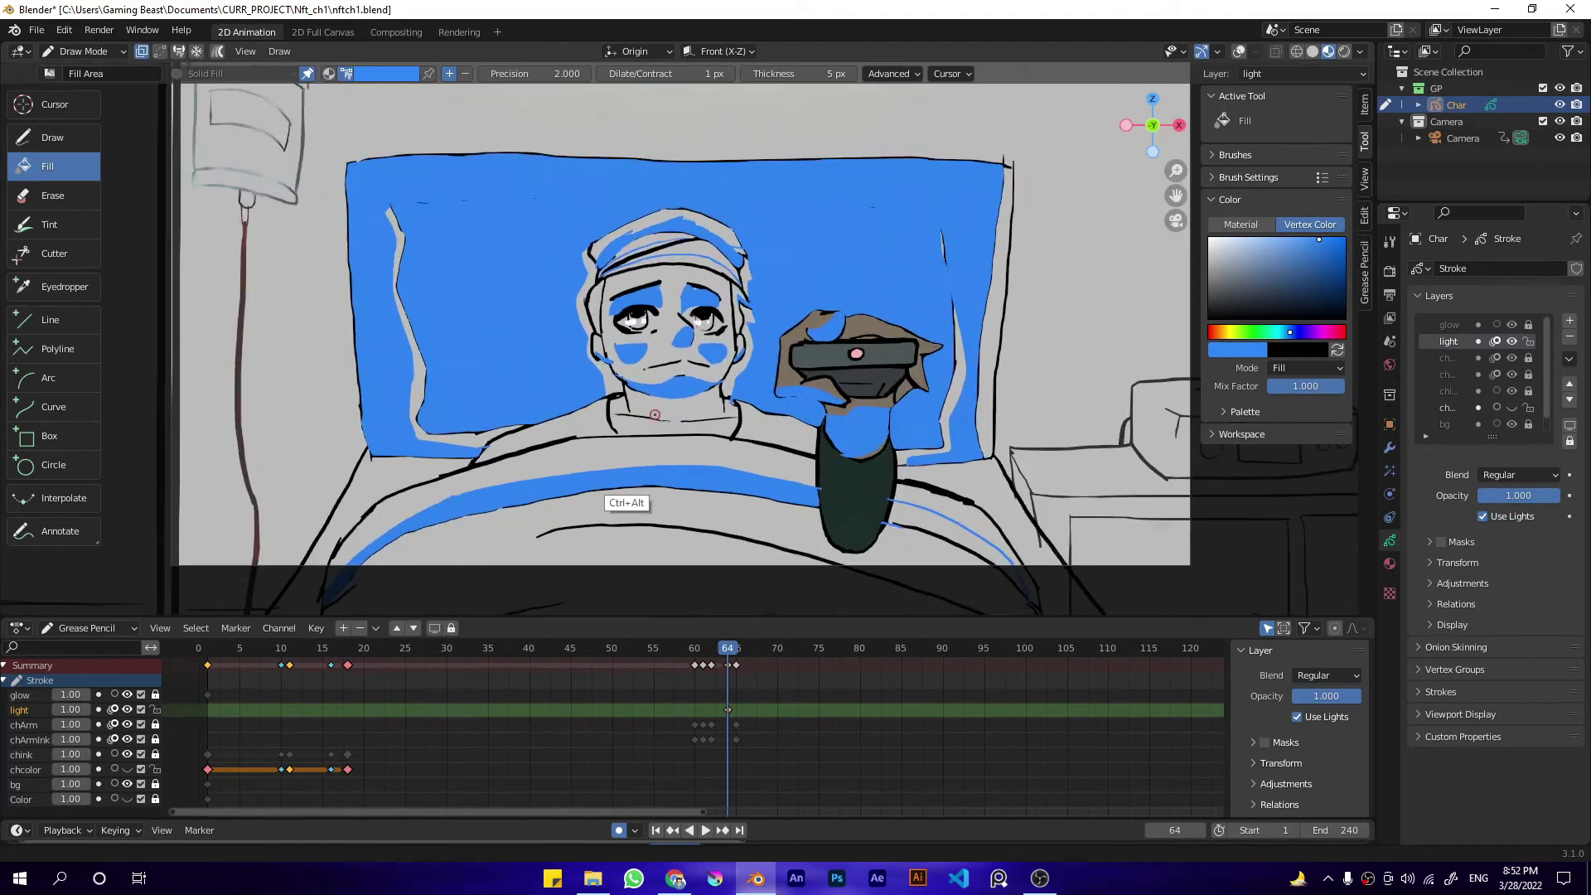
Step: Draw a blue light shape across the front of the blanket, replacing the first attempt
{"action": "left_click_drag", "start_coordinate": [426, 465], "coordinate": [780, 448], "text": "shift"}
{"action": "key", "text": "ctrl+z"}
{"action": "mouse_move", "coordinate": [427, 466]}
{"action": "left_mouse_down", "text": "shift"}
{"action": "mouse_move", "coordinate": [476, 450]}
{"action": "mouse_move", "coordinate": [844, 497]}
{"action": "left_mouse_up", "text": "shift"}
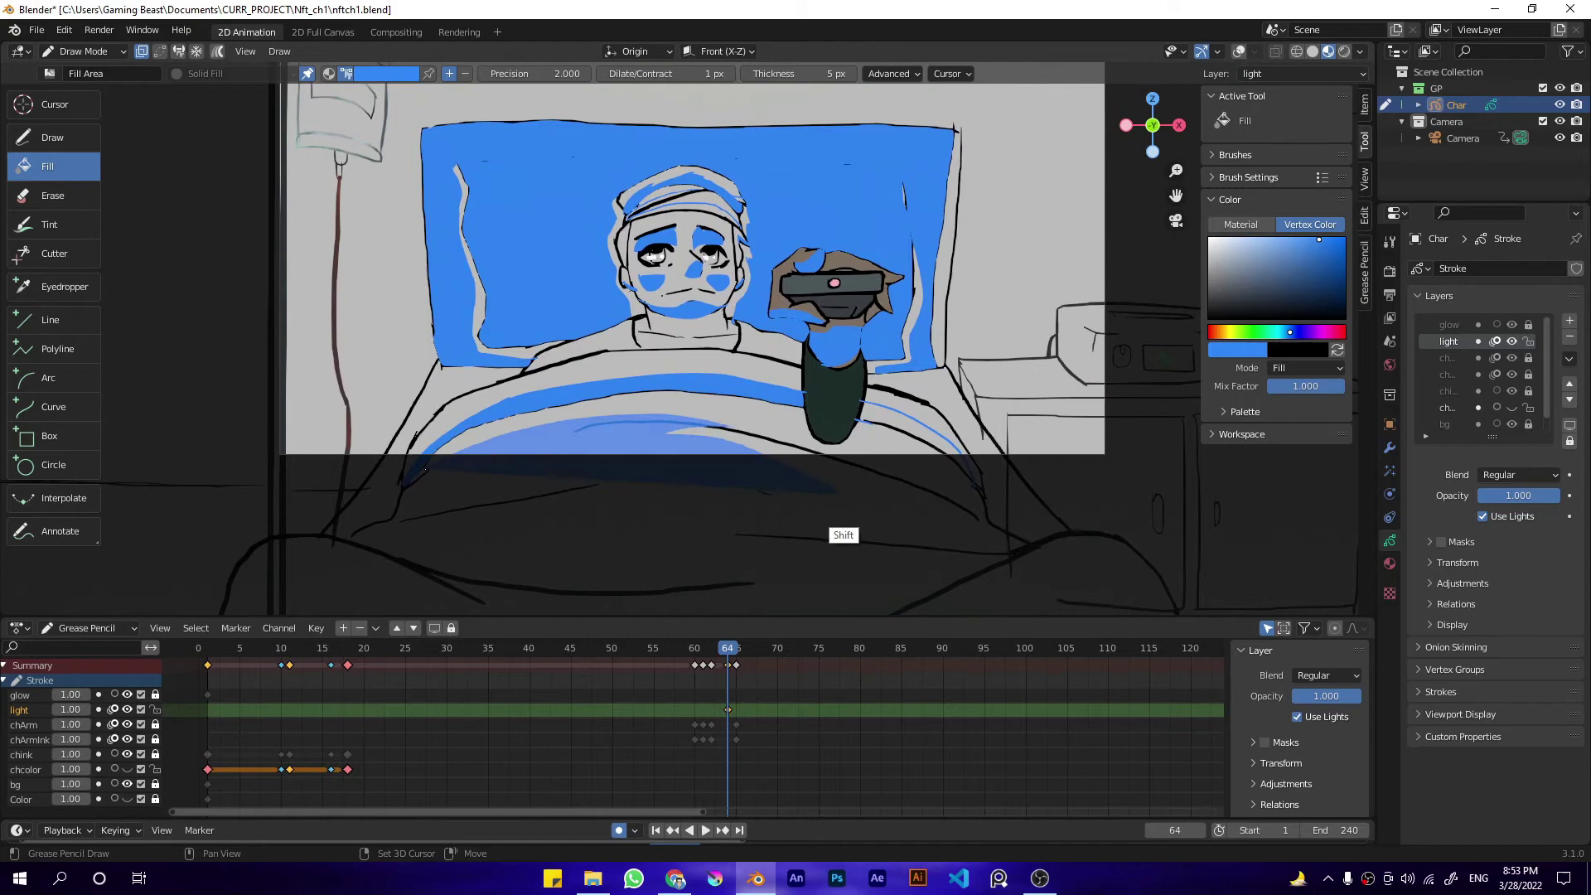
Step: Enter Edit Mode and add a new layer named light2
{"action": "key", "text": "Tab"}
{"action": "left_click", "coordinate": [343, 628]}
{"action": "double_click", "coordinate": [32, 710]}
{"action": "type", "text": "light2"}
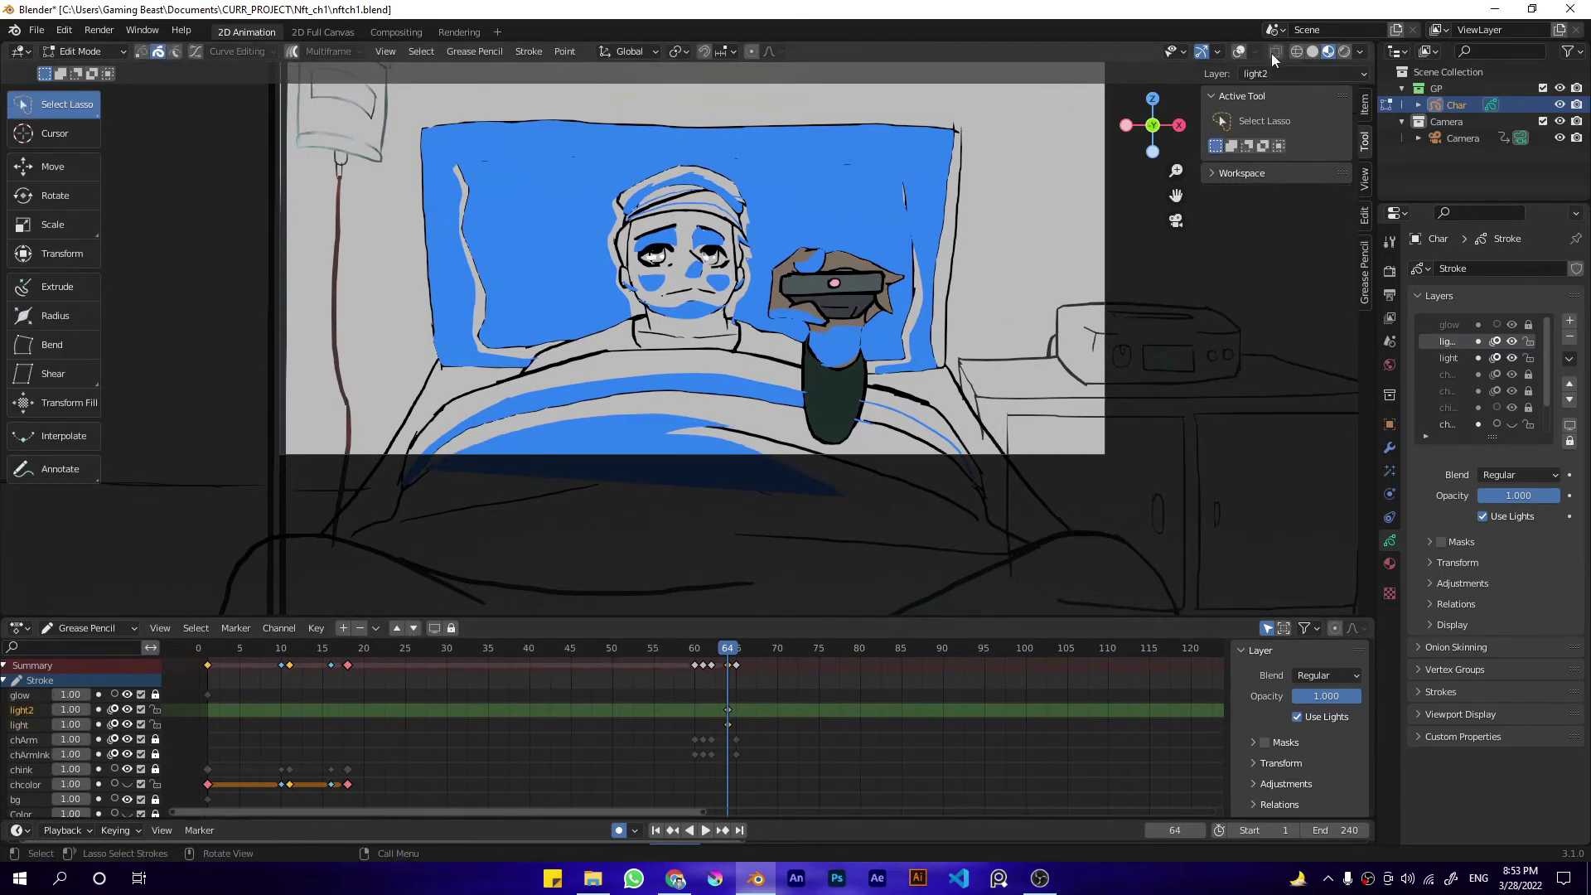
Step: Show the overlays, select the blue fills on the hand and wrist, and move them to the light2 layer
{"action": "left_click", "coordinate": [1238, 52]}
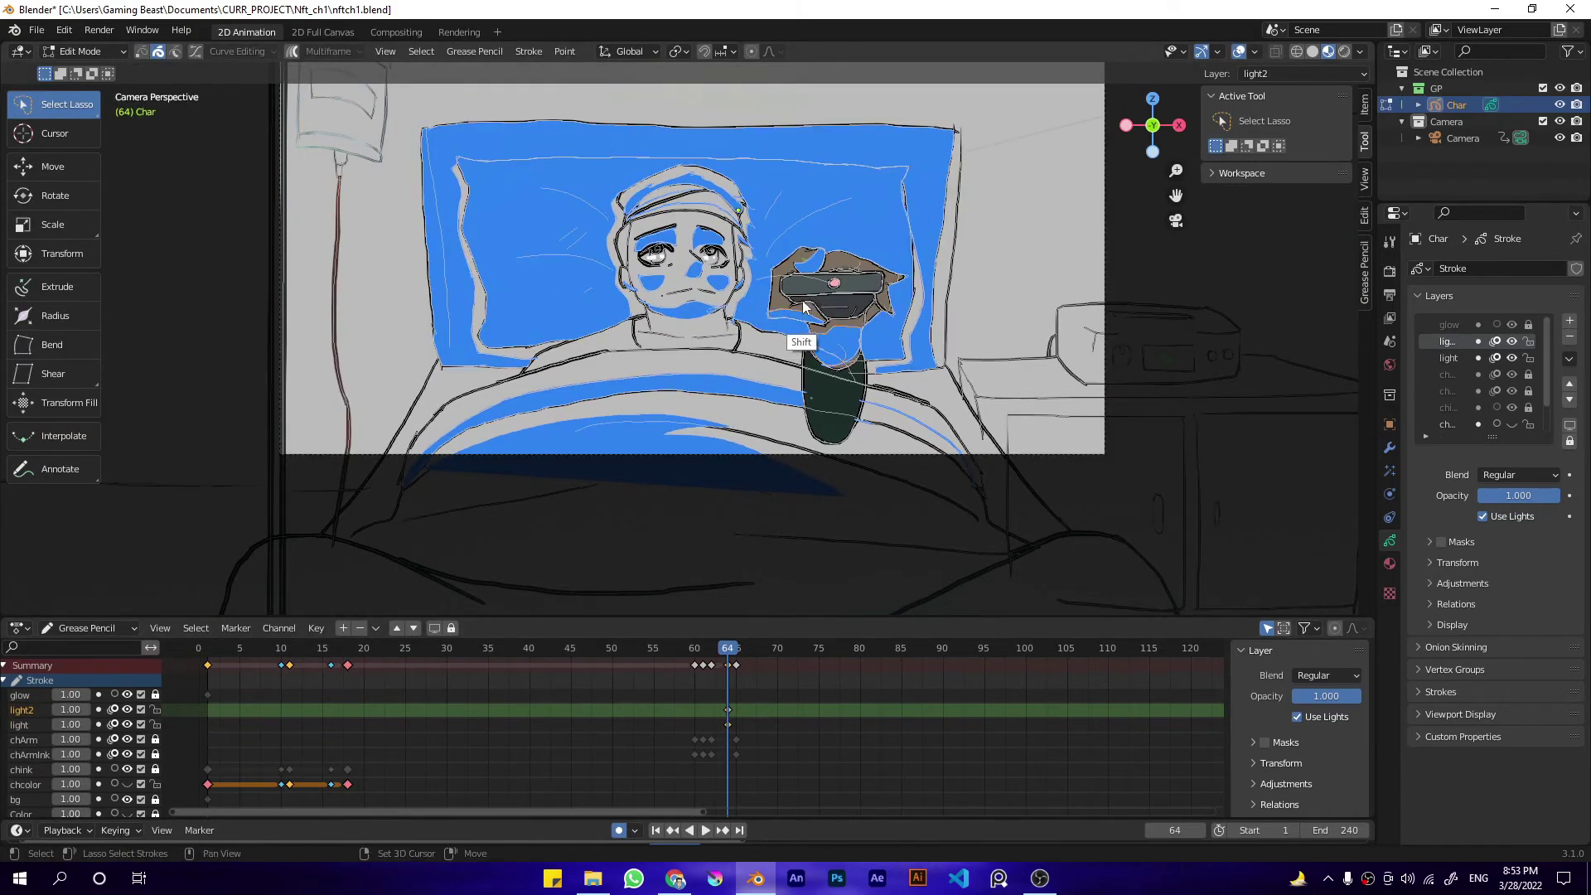
{"action": "right_click", "coordinate": [808, 265]}
{"action": "key", "text": "Escape"}
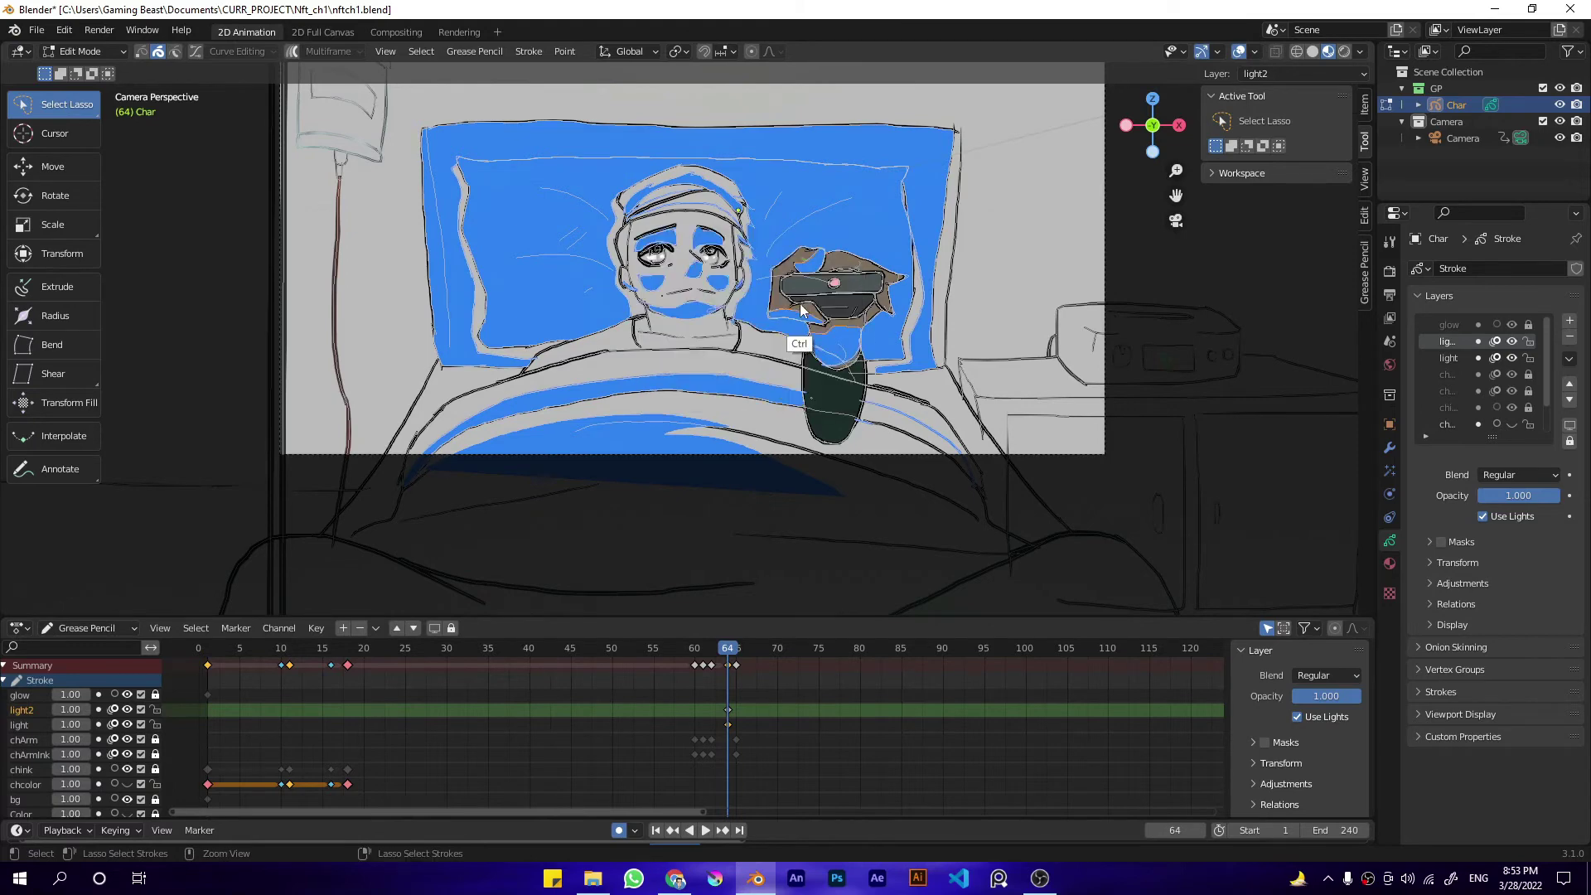
{"action": "left_click", "coordinate": [802, 316]}
{"action": "middle_click_drag", "start_coordinate": [775, 383], "coordinate": [825, 287], "text": "ctrl"}
{"action": "middle_click_drag", "start_coordinate": [990, 377], "coordinate": [838, 430], "text": "shift"}
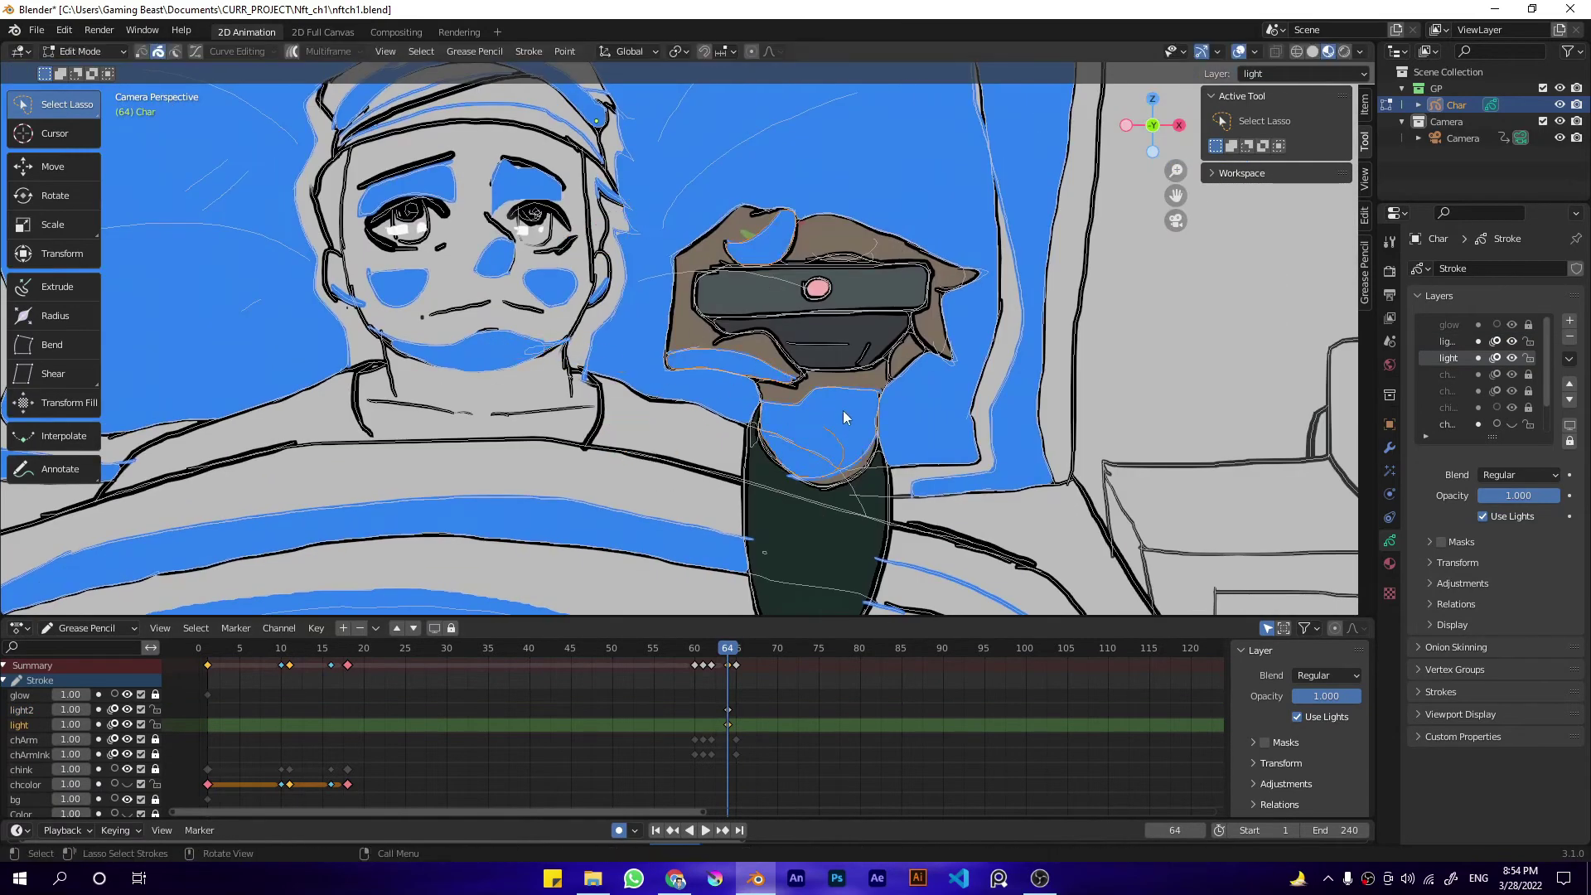
{"action": "key", "text": "ctrl+z"}
{"action": "key", "text": "ctrl+z"}
{"action": "key", "text": "m"}
{"action": "left_click", "coordinate": [832, 365]}
Step: Hide the light2 layer and delete the leftover blue outline strokes on the hand and wrist
{"action": "left_click", "coordinate": [127, 710]}
{"action": "left_click", "coordinate": [733, 297]}
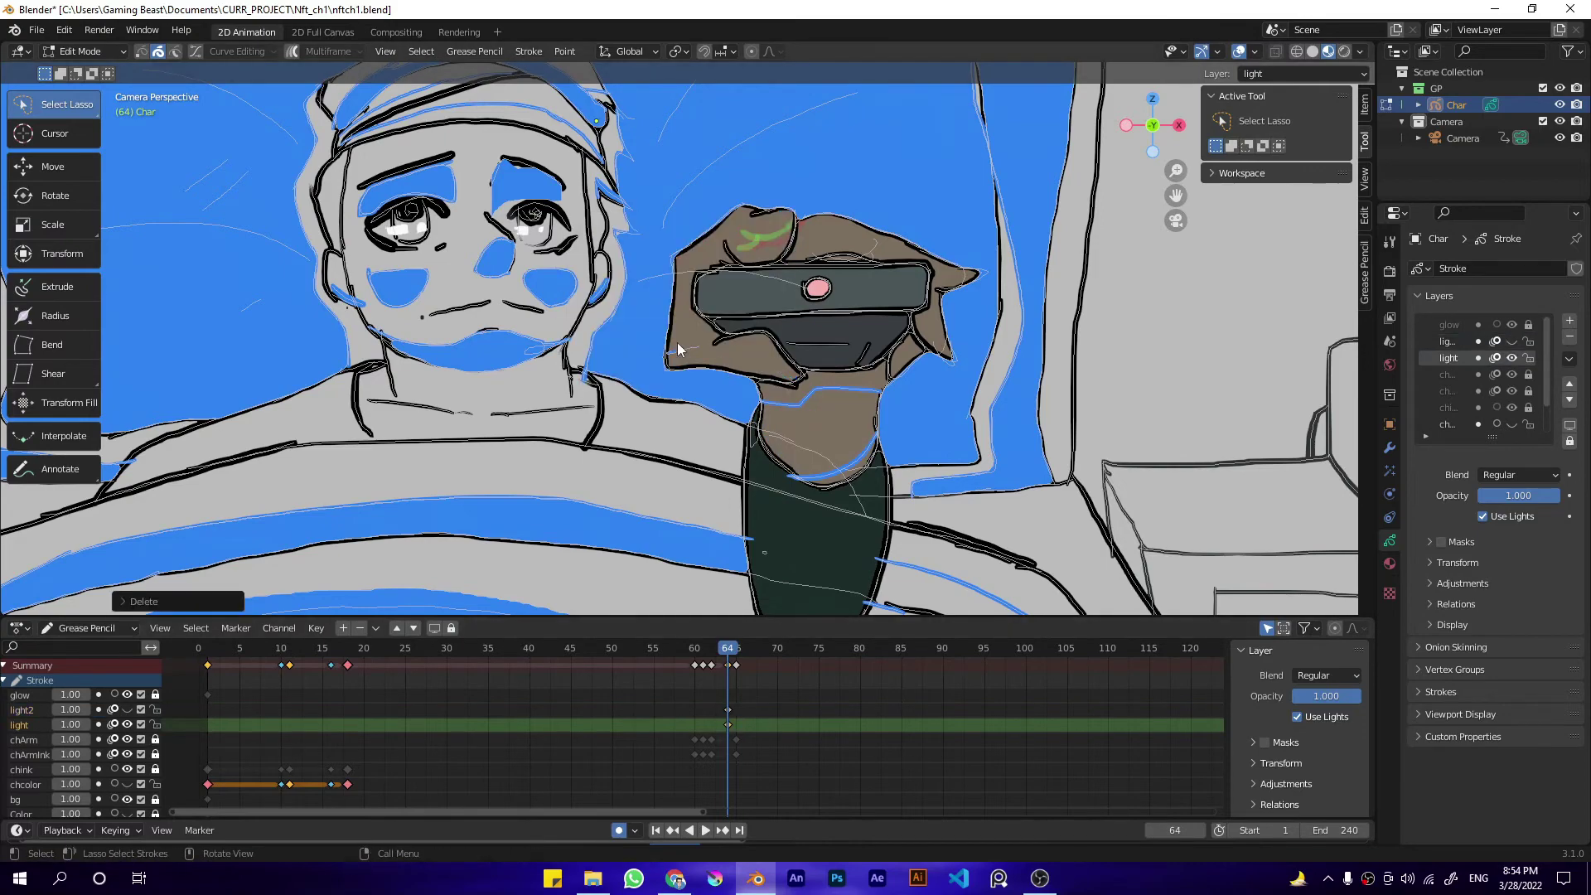
{"action": "left_click", "coordinate": [852, 455]}
{"action": "key", "text": "x"}
{"action": "left_click", "coordinate": [851, 455]}
{"action": "middle_click_drag", "start_coordinate": [845, 447], "coordinate": [795, 530], "text": "ctrl"}
Step: Show light2, move the light layer below chink, and move light2 below chArm
{"action": "left_click", "coordinate": [127, 710]}
{"action": "triple_click", "coordinate": [413, 630]}
{"action": "left_click", "coordinate": [25, 710]}
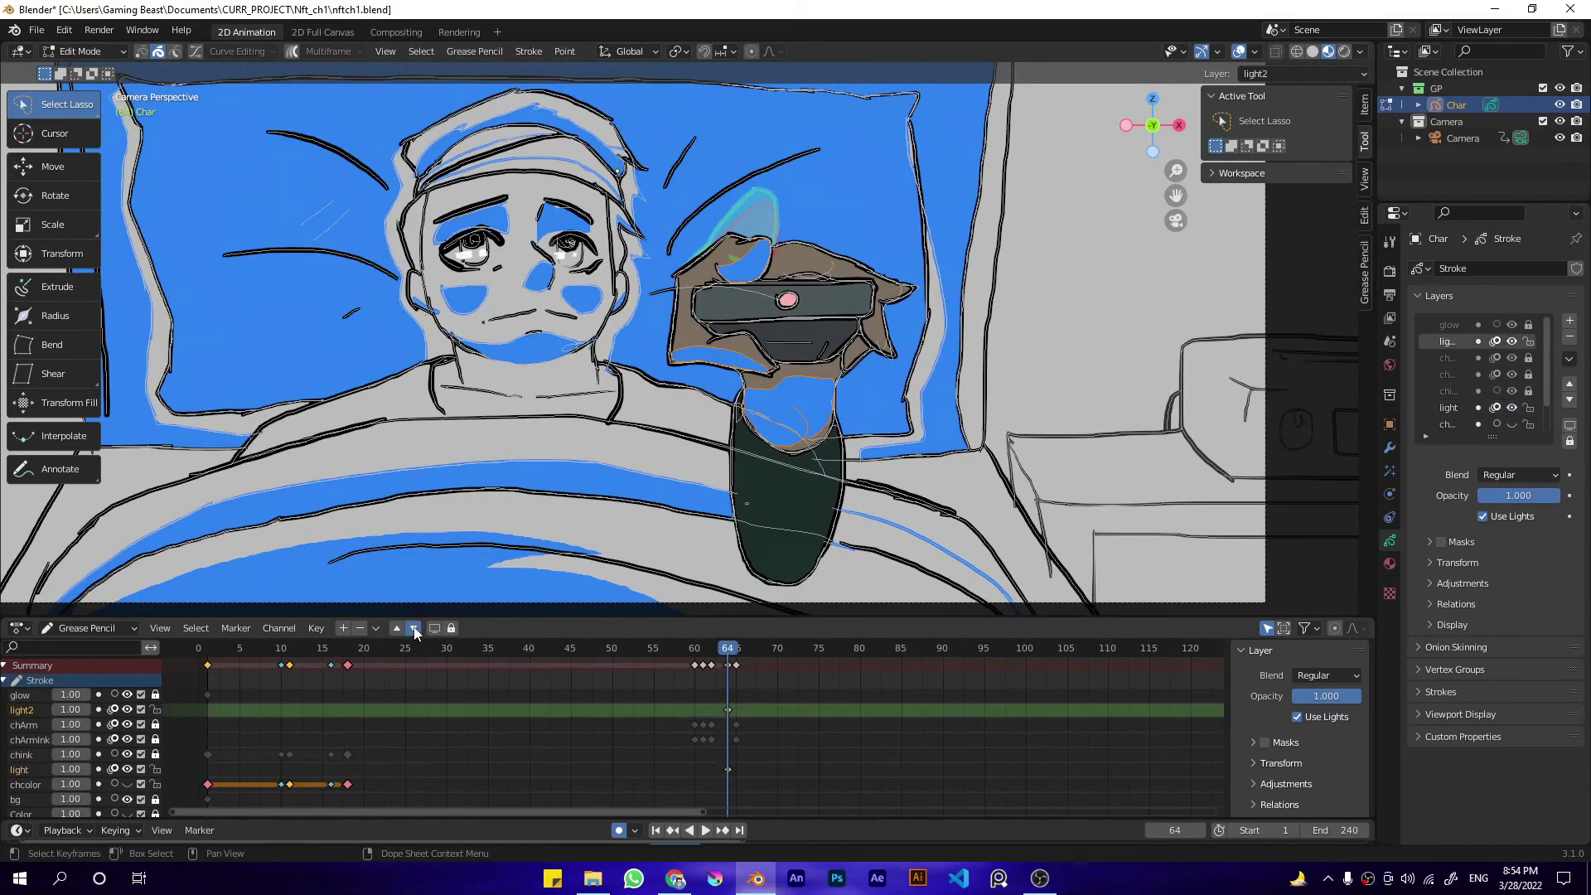
{"action": "left_click", "coordinate": [414, 632]}
Step: Return to Draw Mode, save the file and fill the remaining blanket strip beside the arm on the light layer
{"action": "key", "text": "Tab"}
{"action": "middle_click_drag", "start_coordinate": [945, 191], "coordinate": [952, 287], "text": "ctrl"}
{"action": "left_click", "coordinate": [952, 287]}
{"action": "key", "text": "ctrl+s"}
{"action": "left_click", "coordinate": [917, 355]}
{"action": "key", "text": "ctrl+Tab"}
{"action": "left_click", "coordinate": [21, 769]}
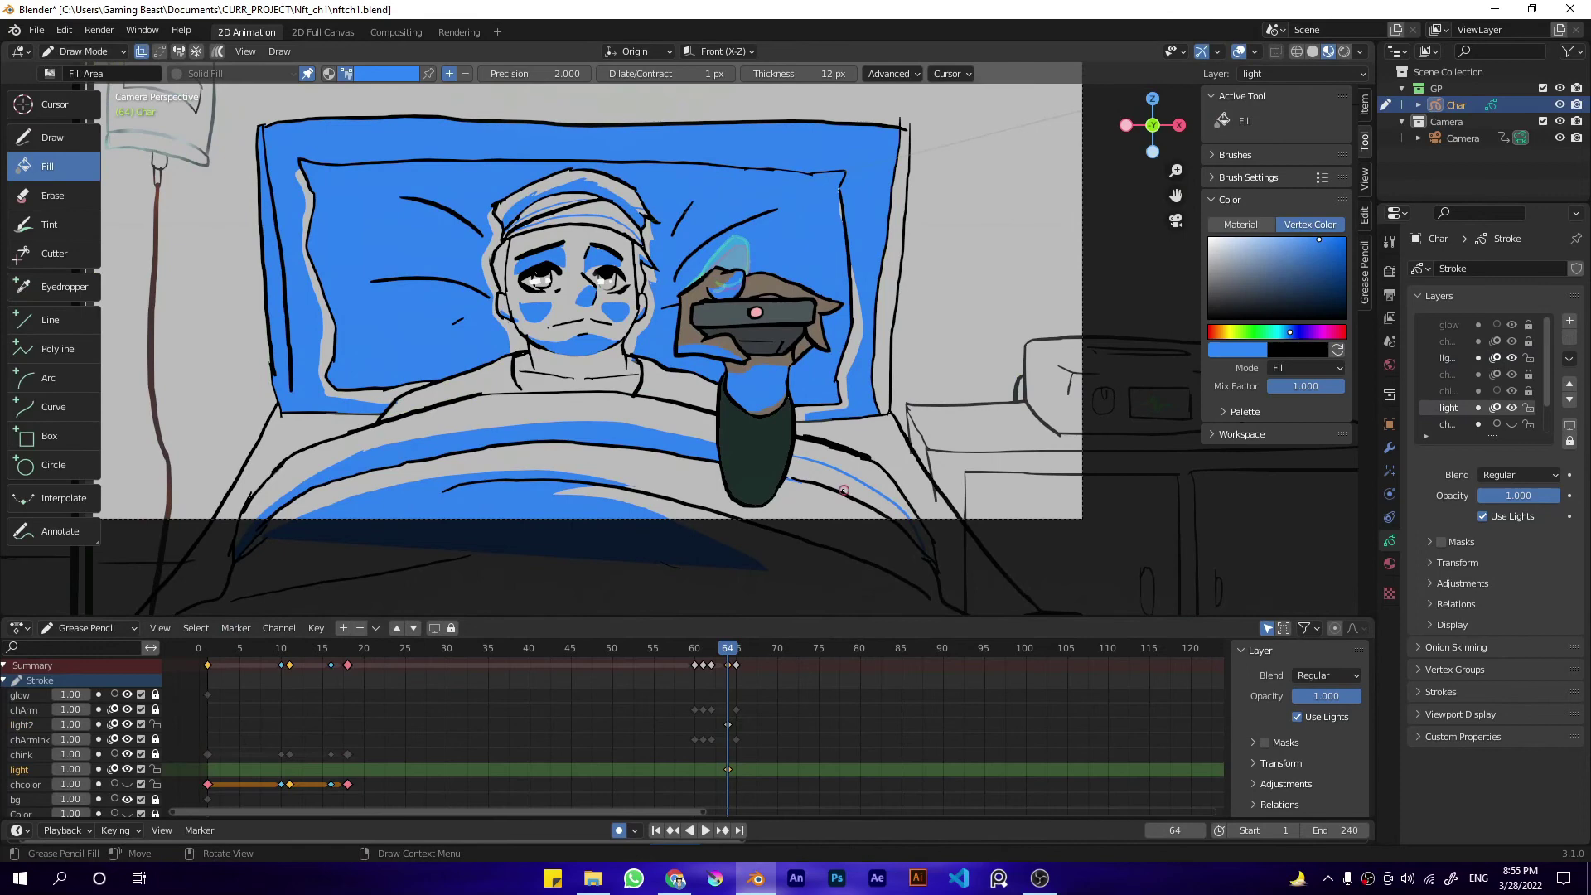
{"action": "scroll", "coordinate": [829, 200], "scroll_direction": "down", "scroll_amount": 1}
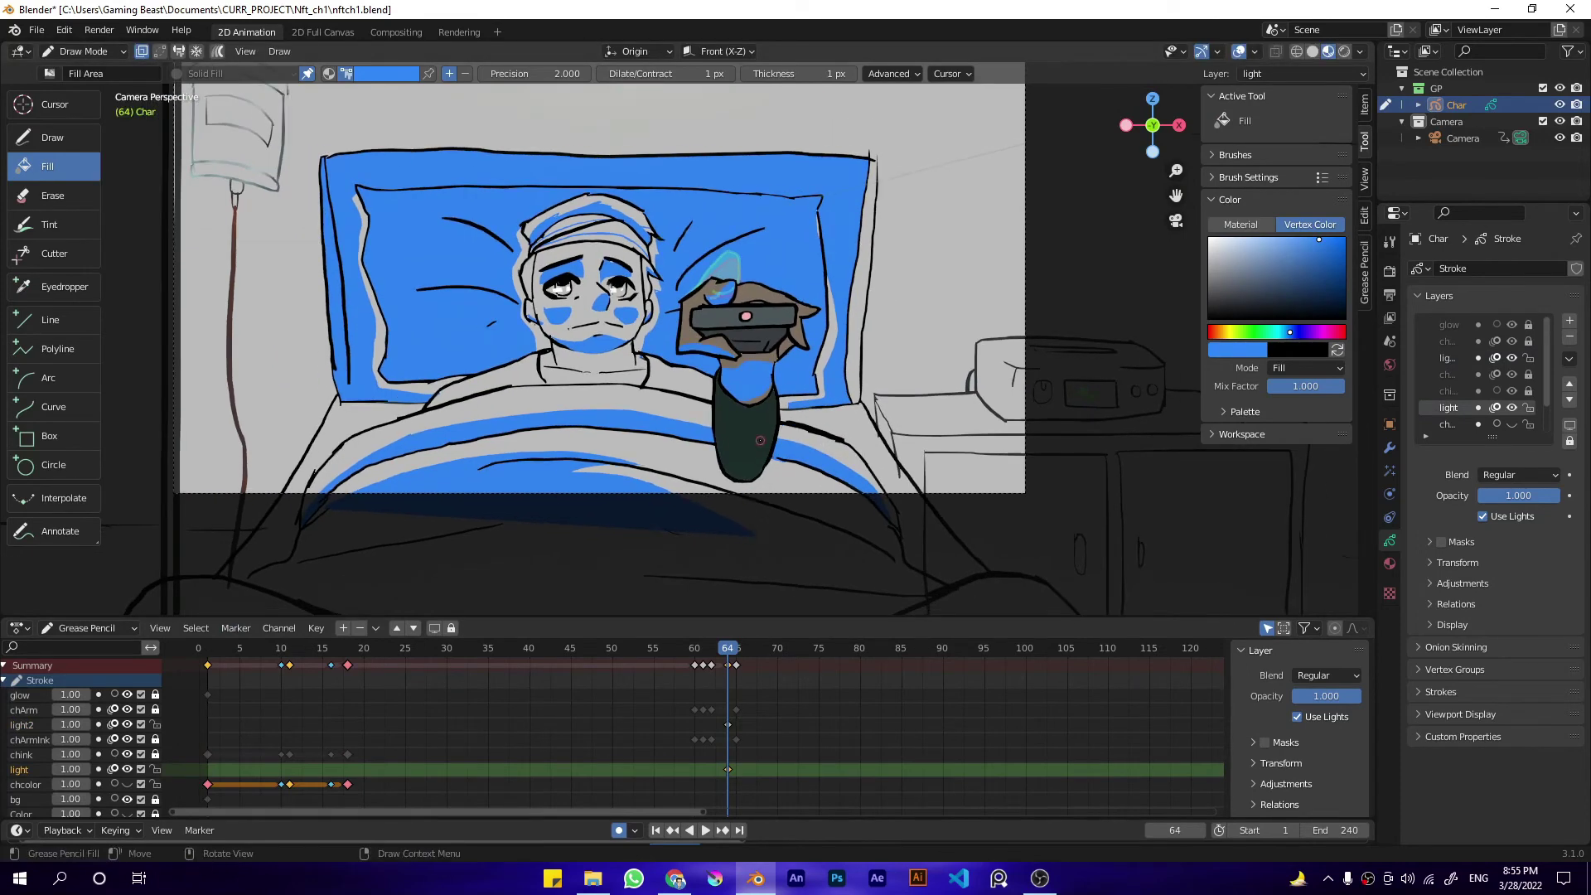
Step: Set the light layer's blend mode to Add and its opacity to about 0.31
{"action": "left_click", "coordinate": [1519, 475]}
{"action": "left_click", "coordinate": [1512, 547]}
{"action": "scroll", "coordinate": [945, 332], "scroll_direction": "down", "scroll_amount": 1}
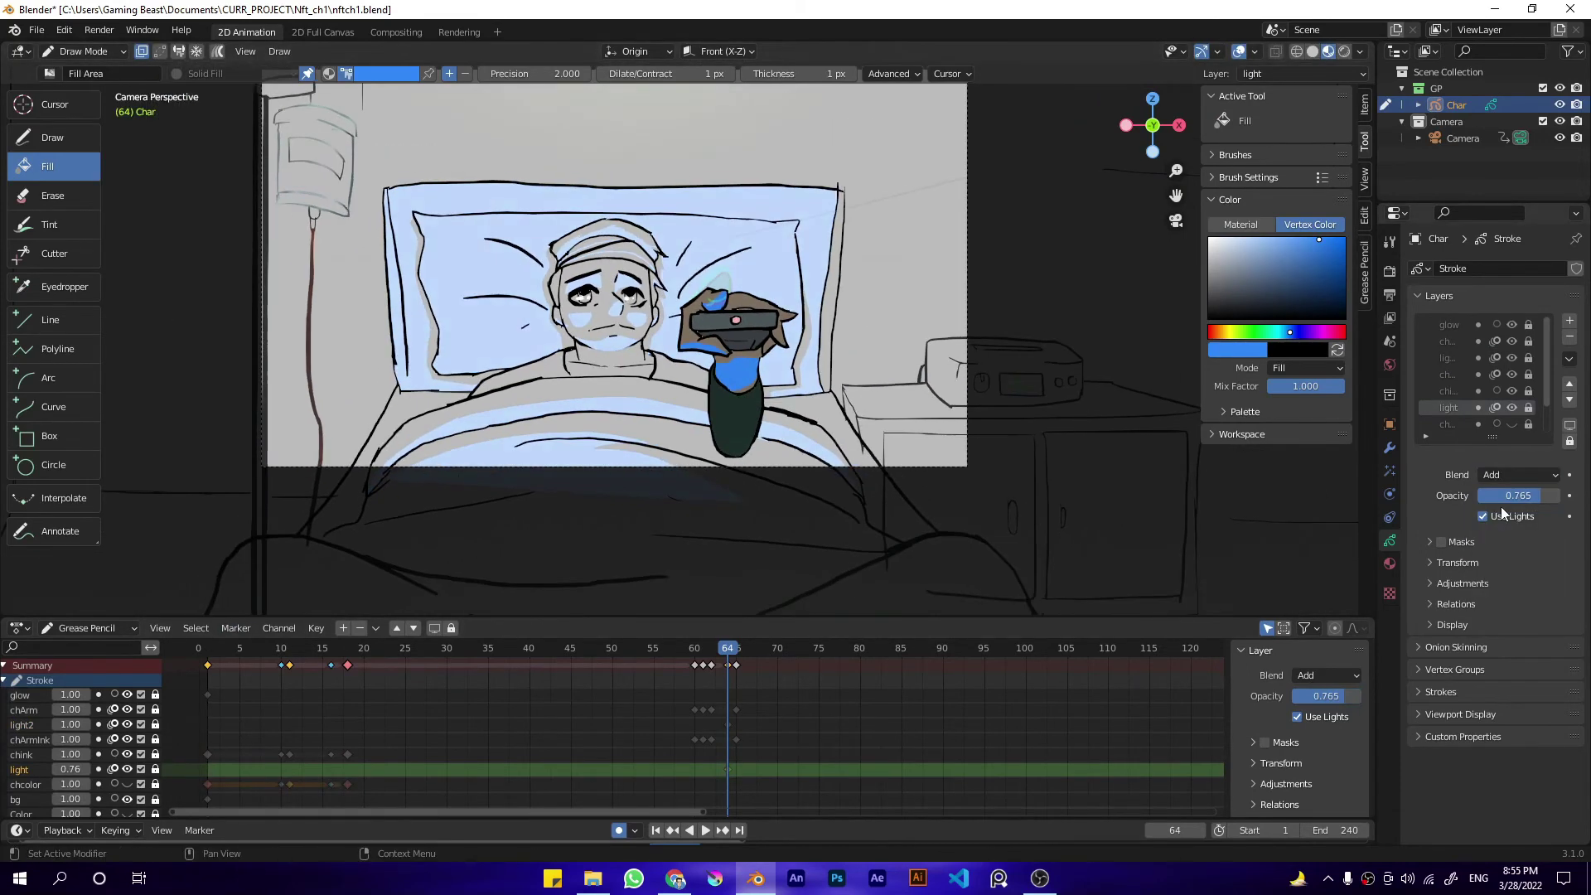
{"action": "left_click_drag", "start_coordinate": [1503, 499], "coordinate": [1446, 499]}
Step: Rename the light layers to light_color and light2_color and save the file
{"action": "double_click", "coordinate": [23, 770]}
{"action": "type", "text": "light_color"}
{"action": "key", "text": "Return"}
{"action": "double_click", "coordinate": [32, 724]}
{"action": "type", "text": "_color"}
{"action": "key", "text": "Return"}
{"action": "key", "text": "ctrl+s"}
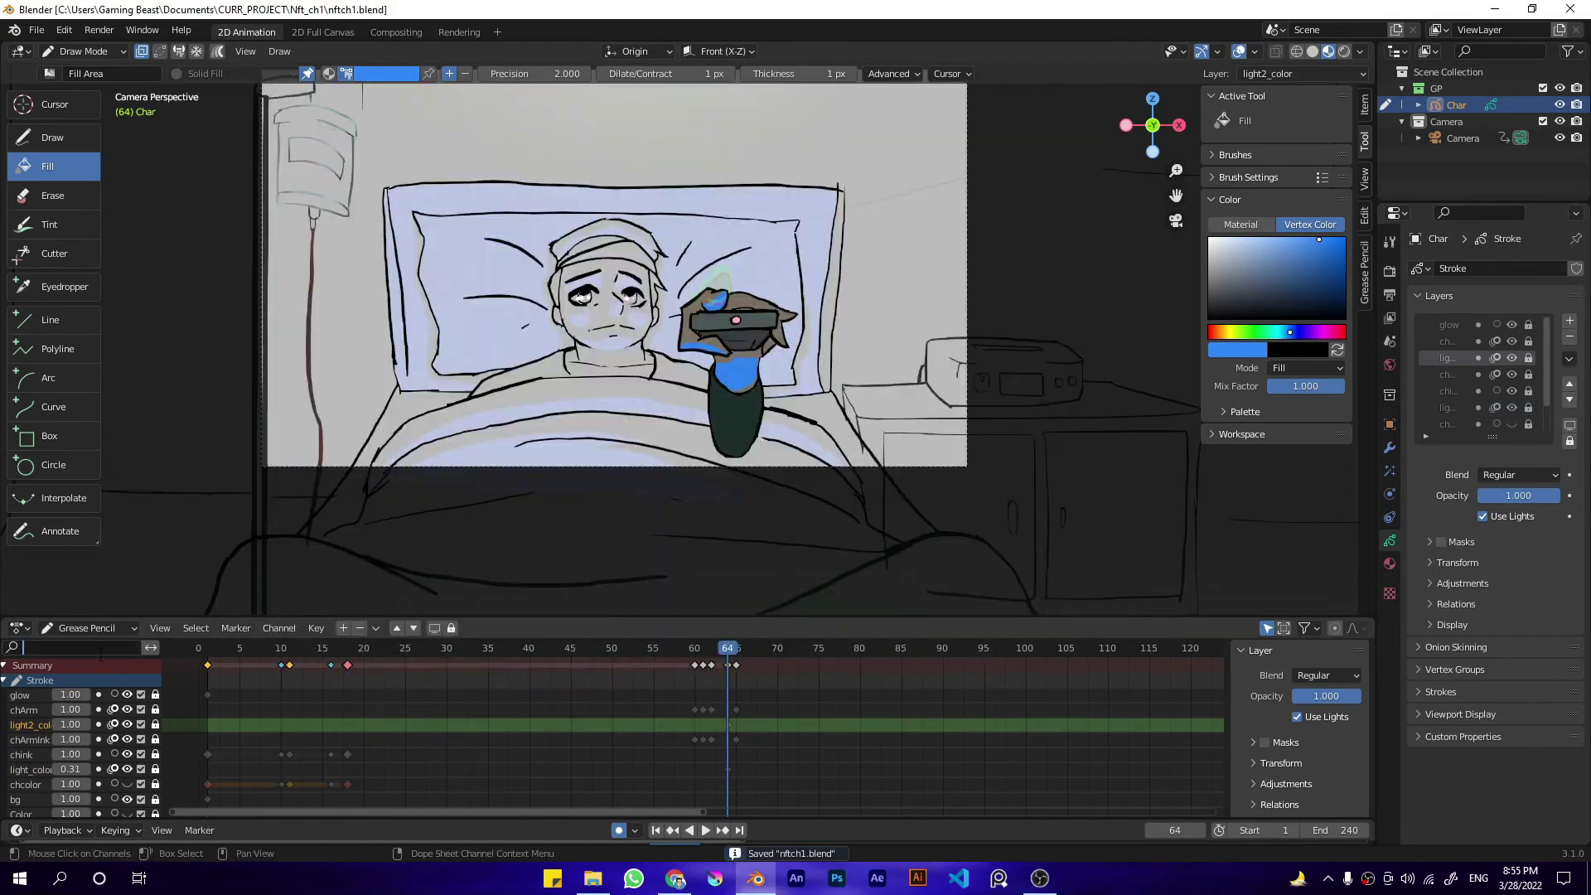
Step: Filter the layers by "color" and show the chcolor and Color layers
{"action": "left_click", "coordinate": [73, 647]}
{"action": "type", "text": "color"}
{"action": "left_click_drag", "start_coordinate": [127, 724], "coordinate": [127, 740]}
Step: Set the light2_color layer to Add blending with an opacity of about 0.80
{"action": "left_click", "coordinate": [30, 710]}
{"action": "left_click", "coordinate": [29, 694]}
{"action": "left_click_drag", "start_coordinate": [1546, 495], "coordinate": [1529, 496]}
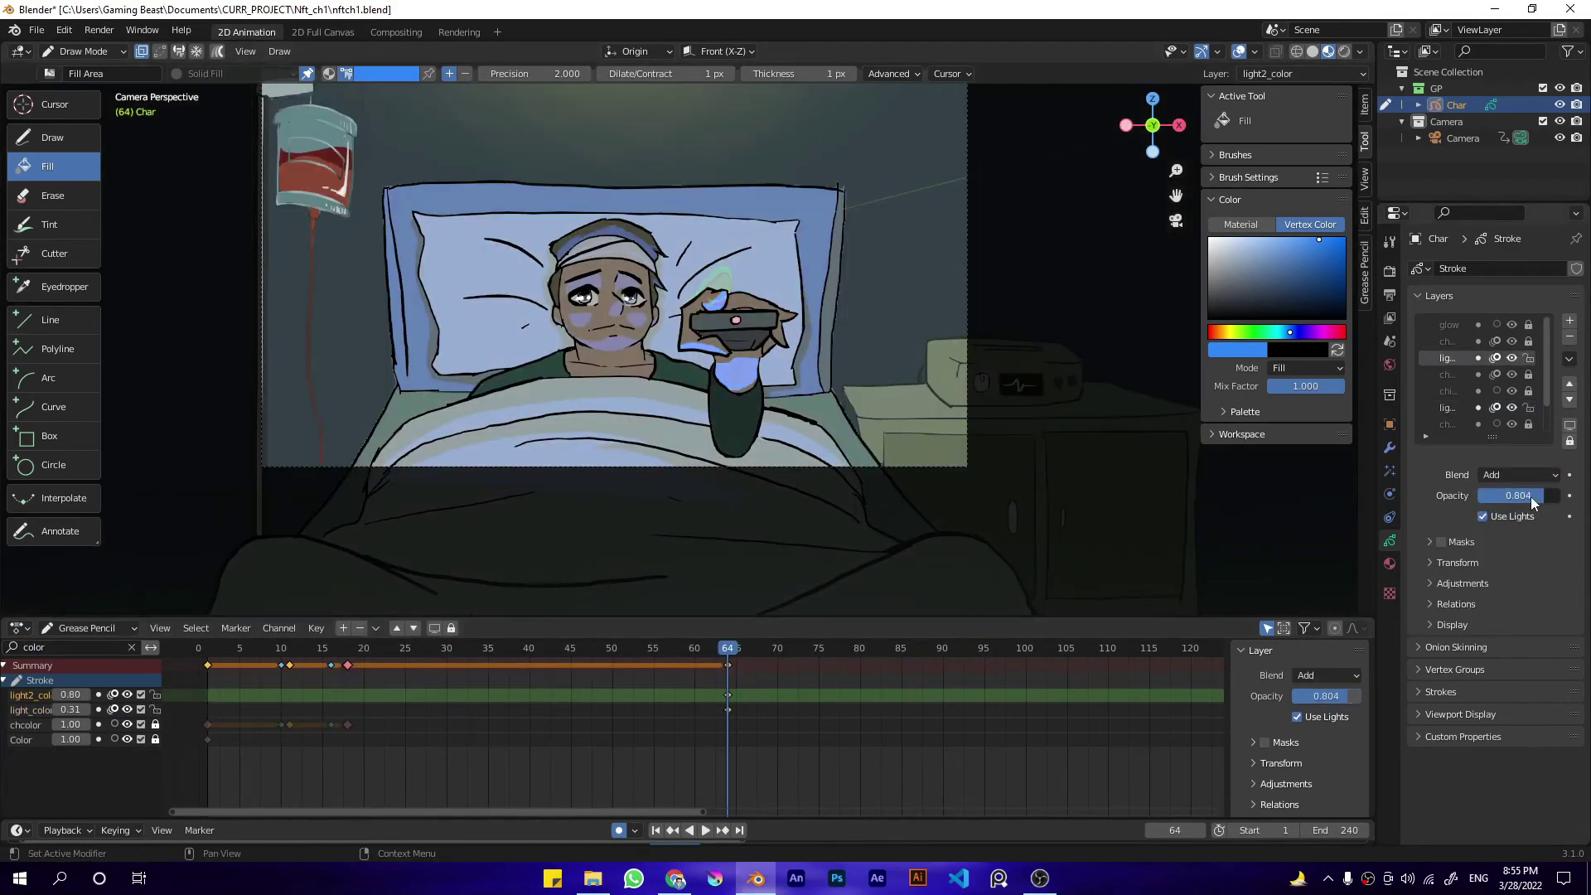
Step: Set the light2_color layer's opacity to about 0.33 and fill the phone in the patient's hand with blue at frame 64
{"action": "left_click", "coordinate": [716, 697]}
{"action": "left_click_drag", "start_coordinate": [714, 648], "coordinate": [728, 647]}
{"action": "scroll", "coordinate": [750, 377], "scroll_direction": "up", "scroll_amount": 1}
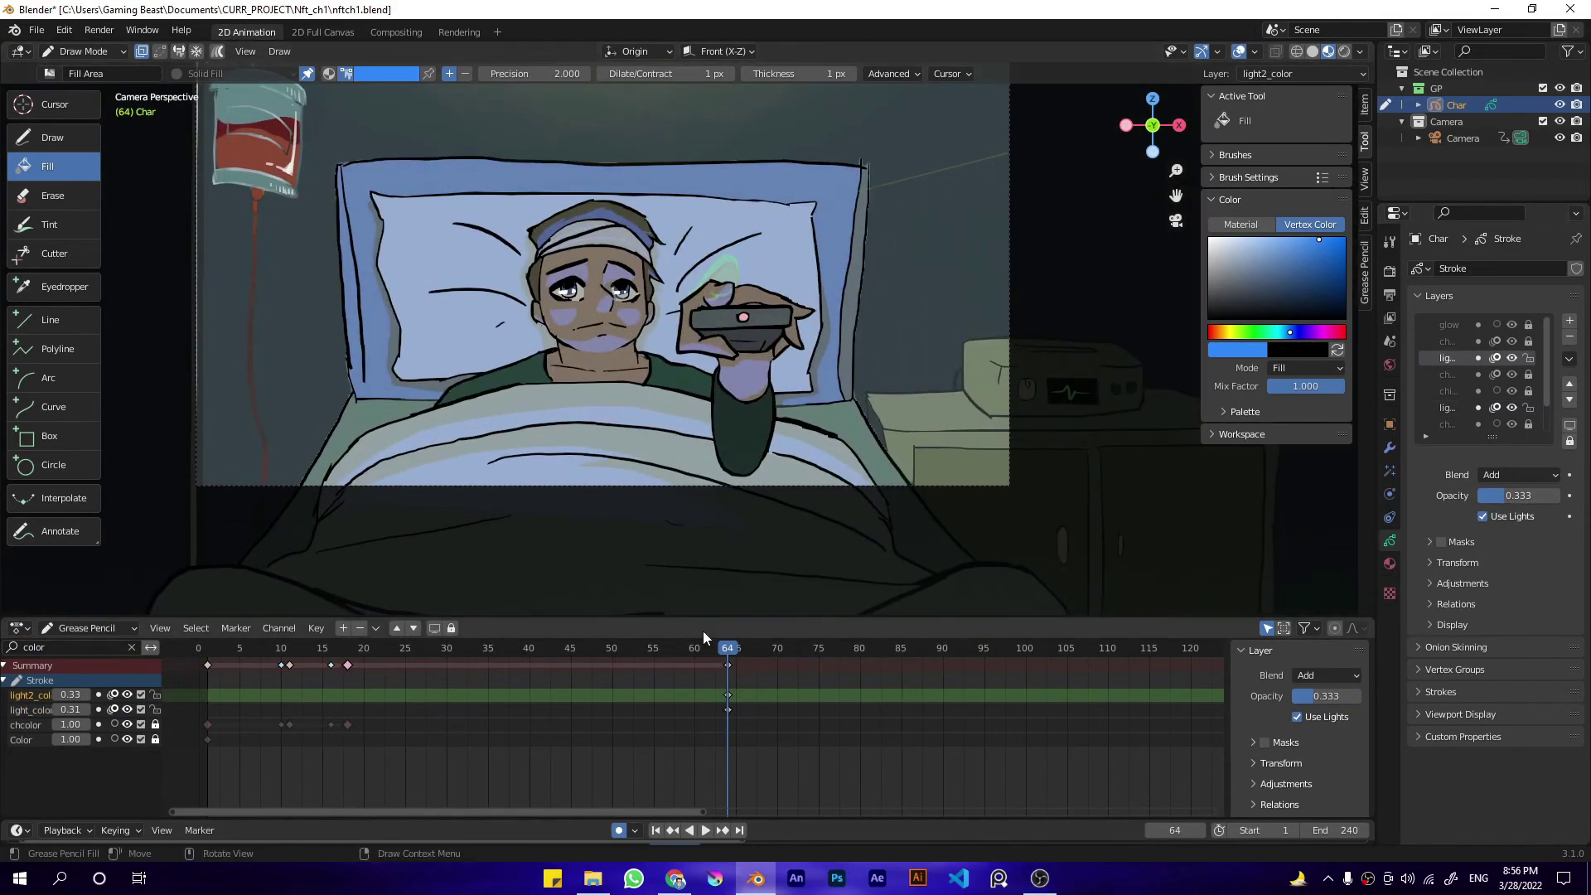
{"action": "left_click", "coordinate": [155, 694]}
{"action": "left_click", "coordinate": [770, 329]}
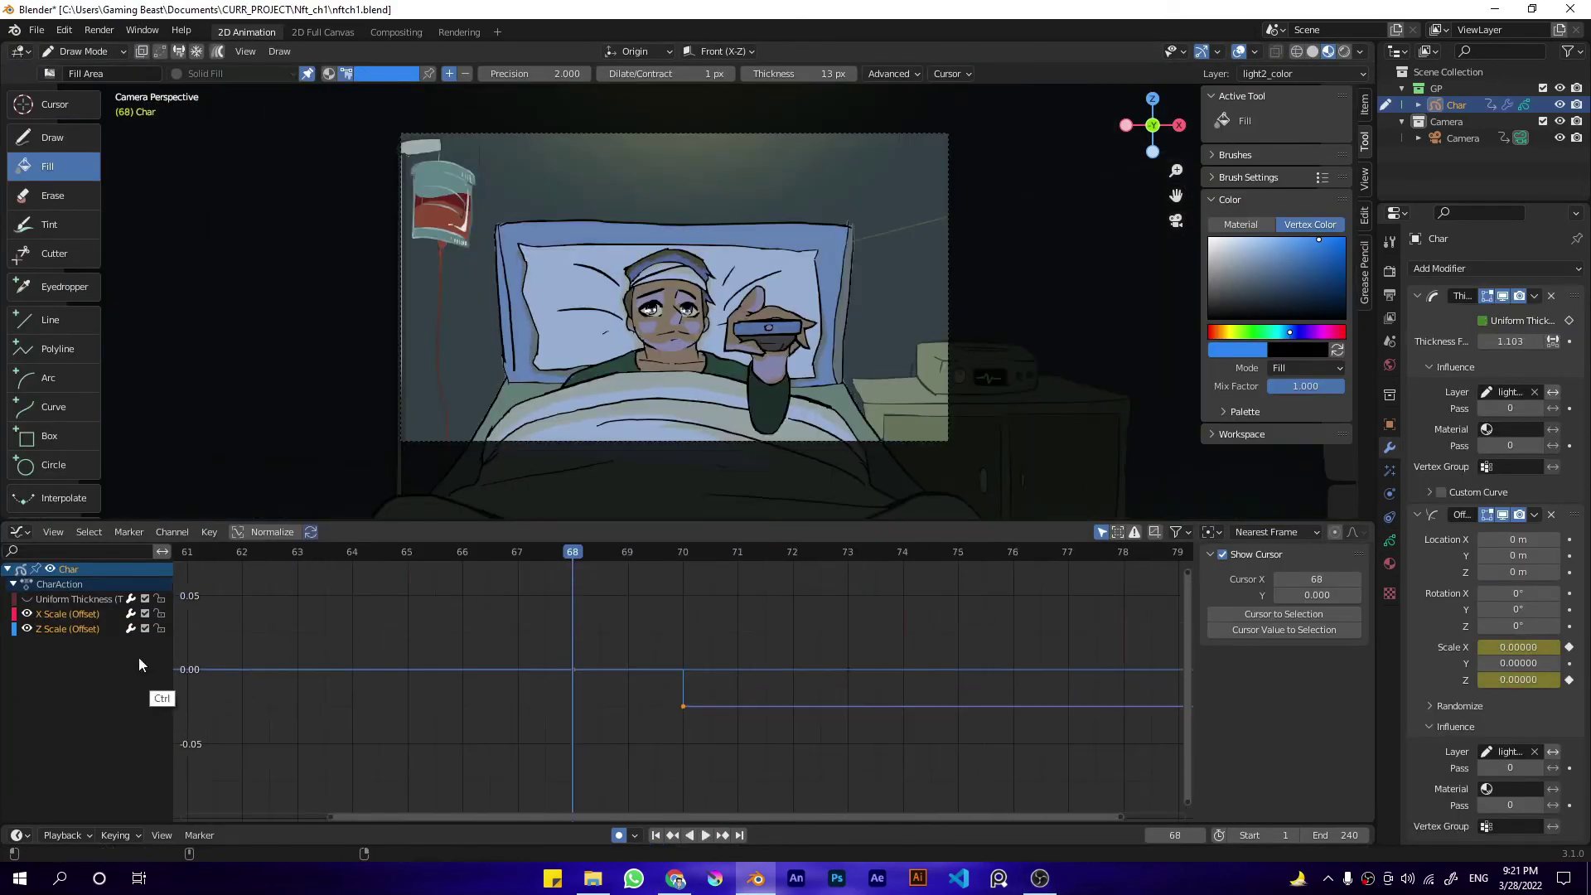
Step: Frame all animation curves in the Graph Editor and lock the Uniform Thickness curve
{"action": "key", "text": "Home"}
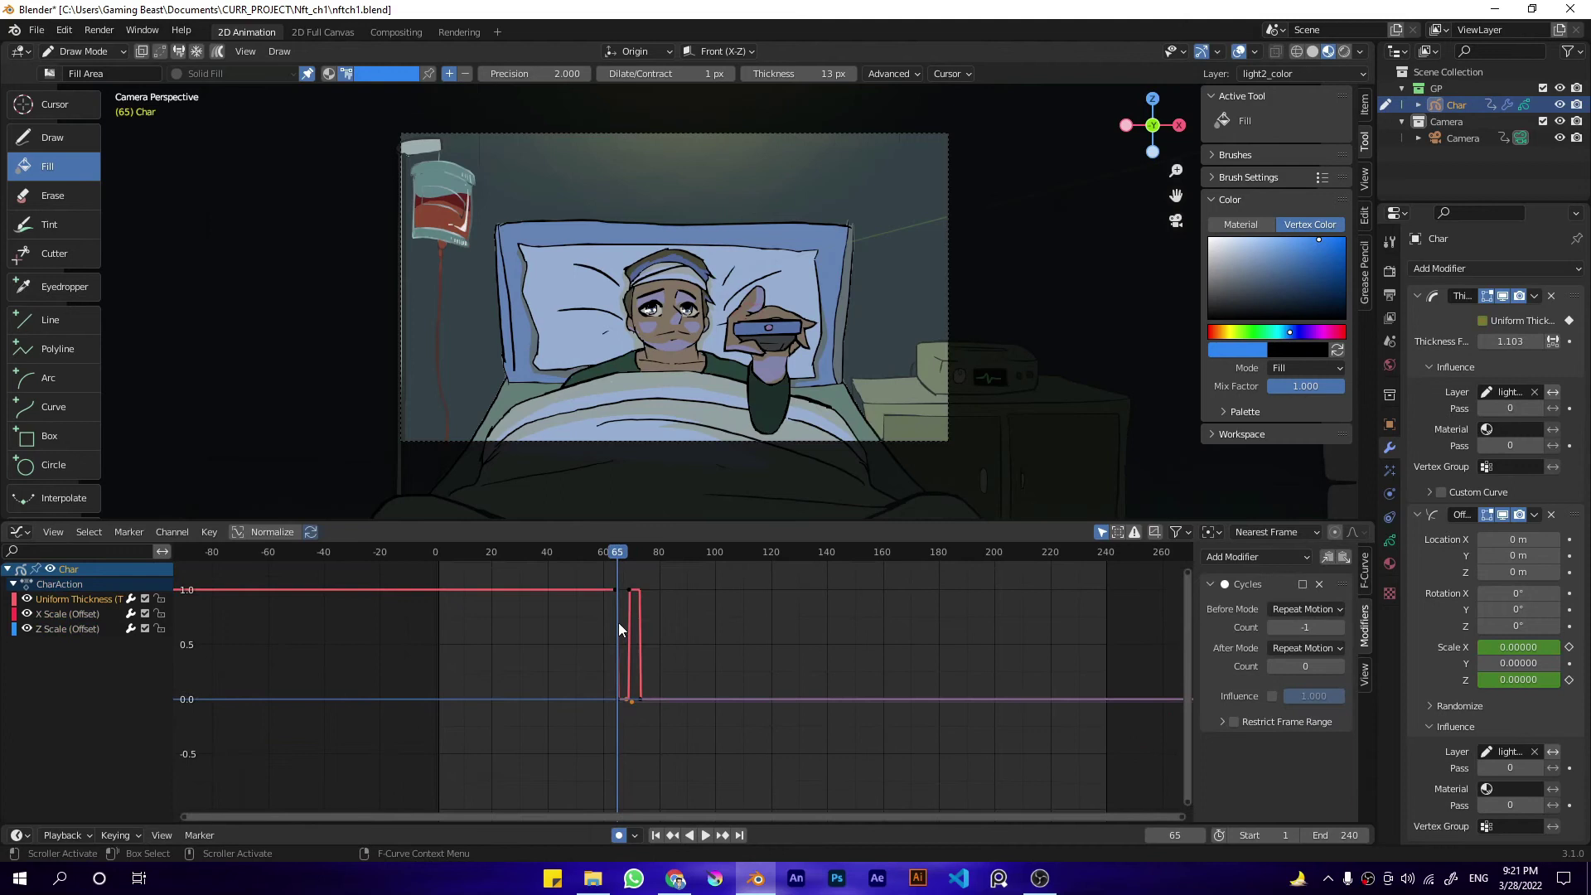
{"action": "middle_click_drag", "start_coordinate": [638, 703], "coordinate": [598, 699], "text": "ctrl"}
{"action": "left_click", "coordinate": [160, 599]}
{"action": "key", "text": "a"}
{"action": "key", "text": "g"}
{"action": "left_click", "coordinate": [595, 664]}
{"action": "key", "text": "ctrl+z"}
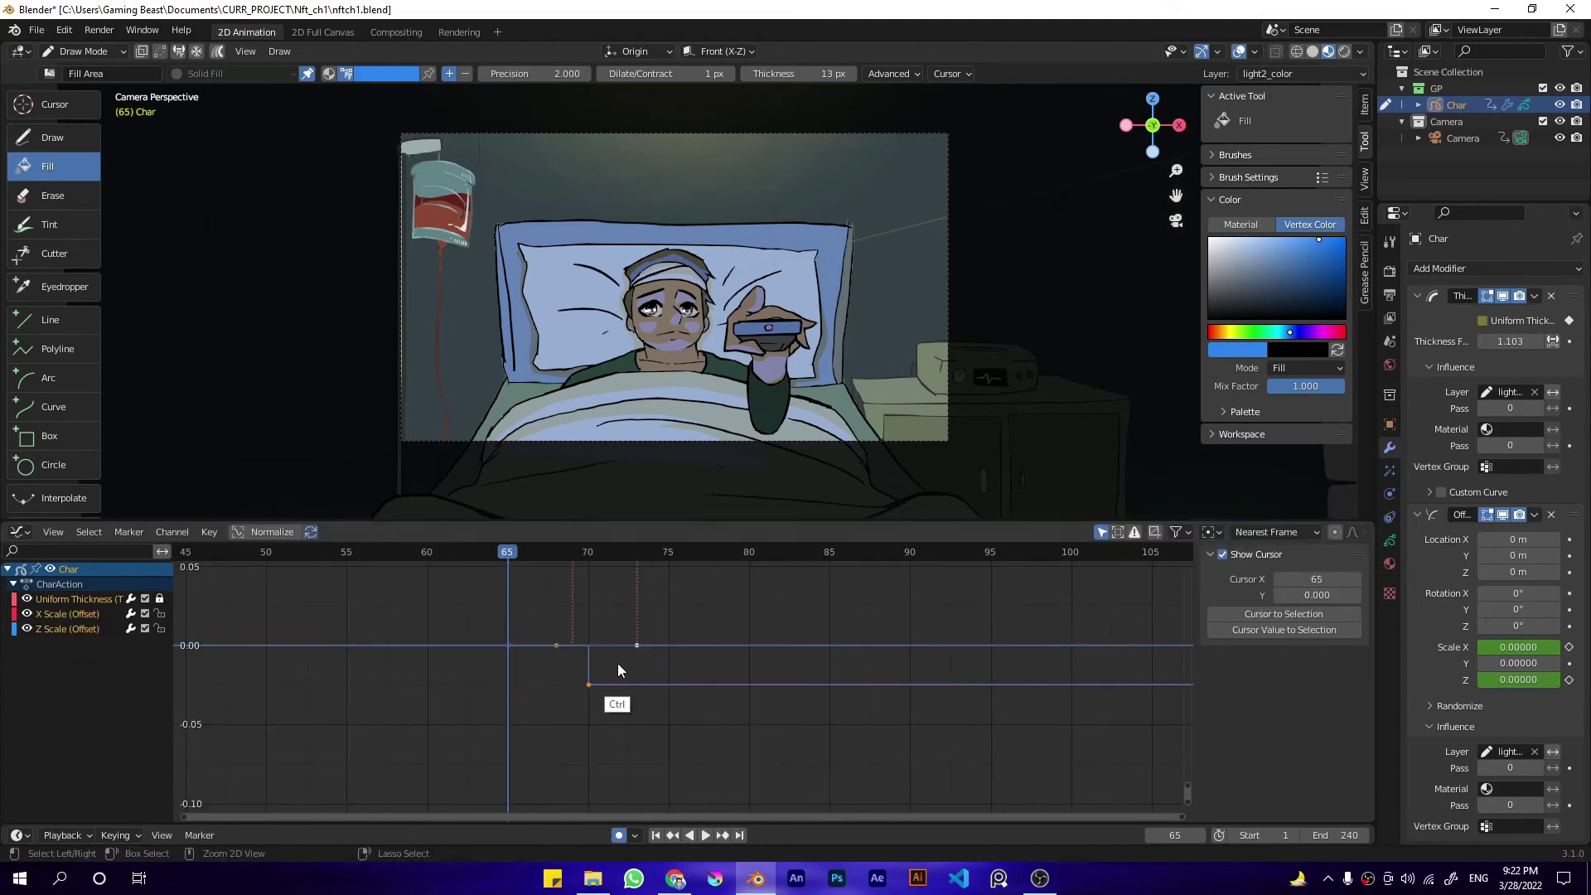
Step: Move the X and Z Scale keyframes a few frames earlier and place a duplicate of them at later frames
{"action": "key", "text": "g"}
{"action": "left_click", "coordinate": [554, 662]}
{"action": "key", "text": "shift+d"}
{"action": "left_click", "coordinate": [728, 631]}
{"action": "middle_click_drag", "start_coordinate": [731, 629], "coordinate": [610, 771], "text": "ctrl"}
{"action": "left_click", "coordinate": [271, 533]}
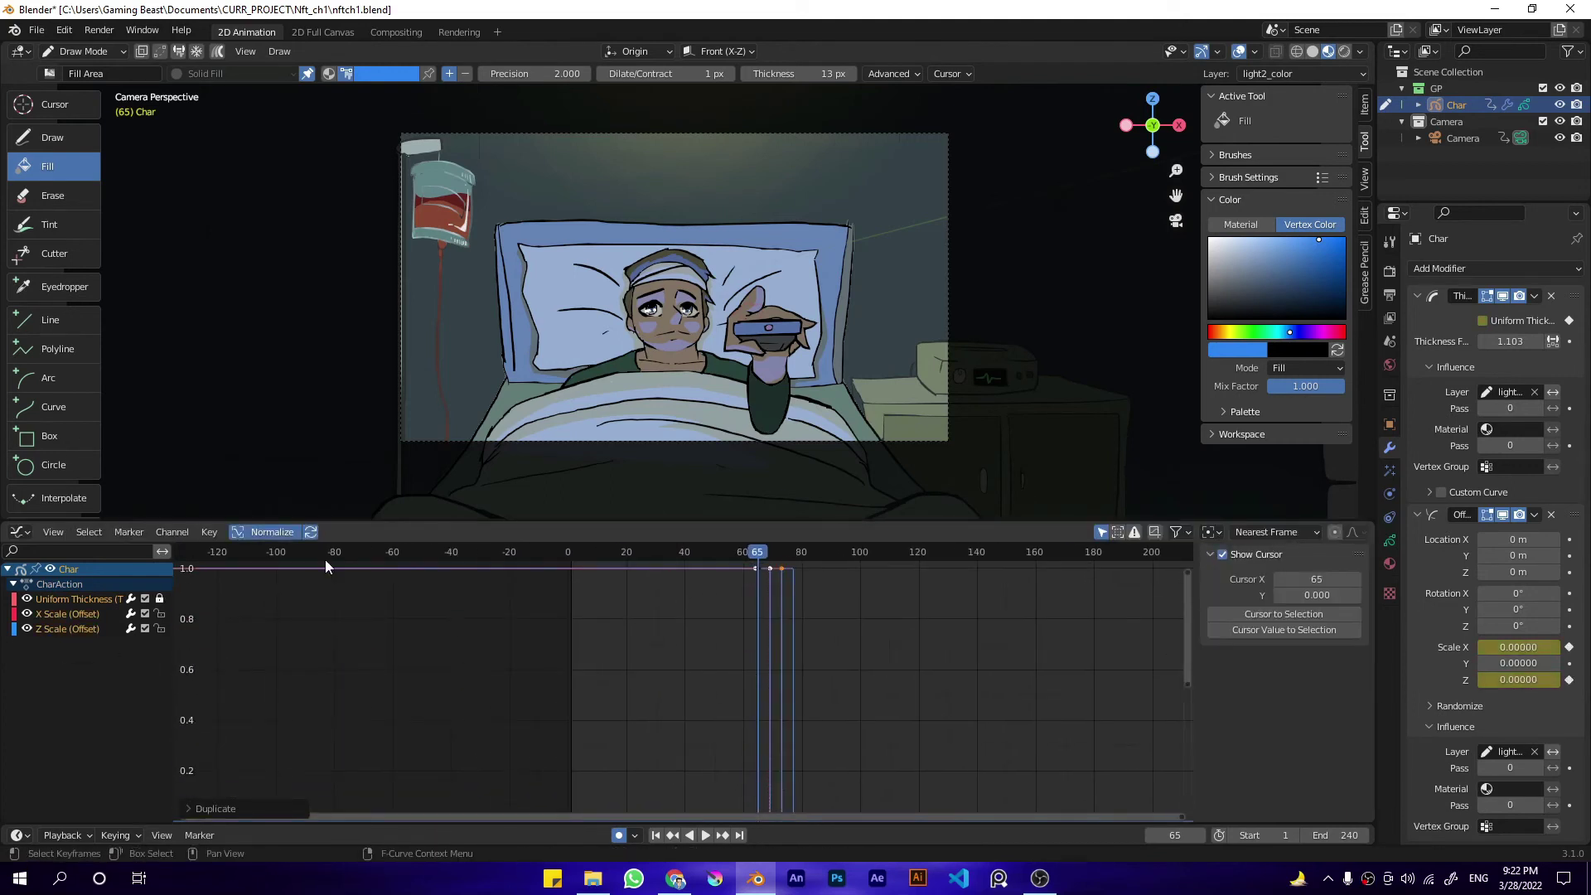
{"action": "middle_click_drag", "start_coordinate": [465, 655], "coordinate": [414, 738], "text": "ctrl"}
{"action": "left_click", "coordinate": [272, 533]}
{"action": "middle_click_drag", "start_coordinate": [749, 618], "coordinate": [807, 571], "text": "ctrl"}
{"action": "left_click_drag", "start_coordinate": [1189, 746], "coordinate": [1190, 858]}
{"action": "left_click_drag", "start_coordinate": [1189, 572], "coordinate": [1186, 386]}
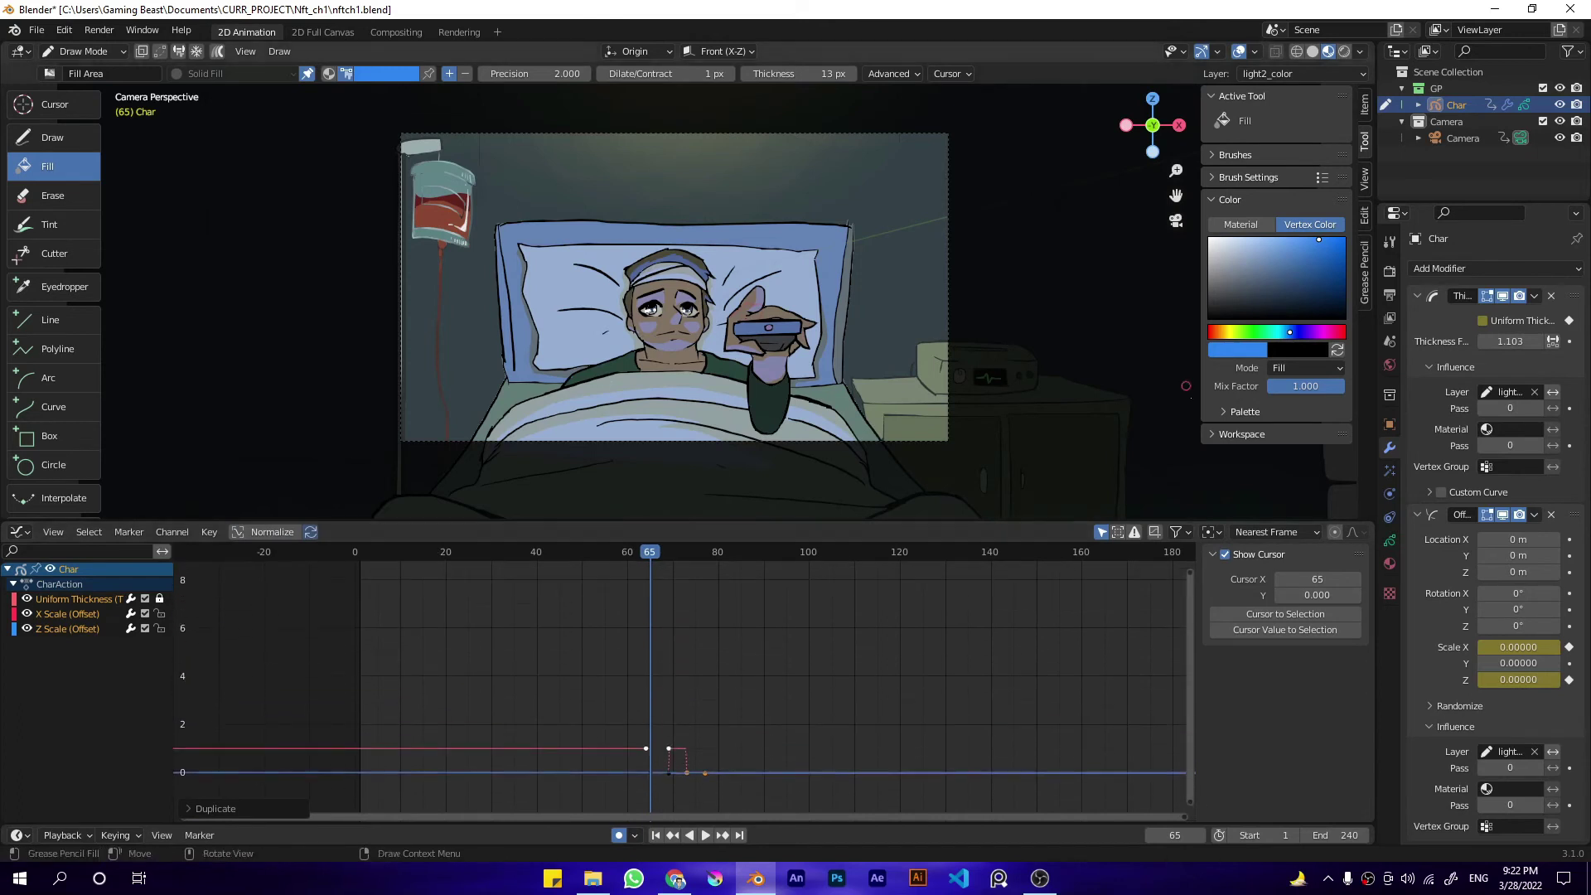
Step: Reposition the X and Z Scale keyframes so that they sit at frames 64 and 65
{"action": "middle_click_drag", "start_coordinate": [667, 771], "coordinate": [740, 632], "text": "ctrl"}
{"action": "left_click_drag", "start_coordinate": [620, 554], "coordinate": [687, 555]}
{"action": "left_click_drag", "start_coordinate": [841, 718], "coordinate": [609, 655]}
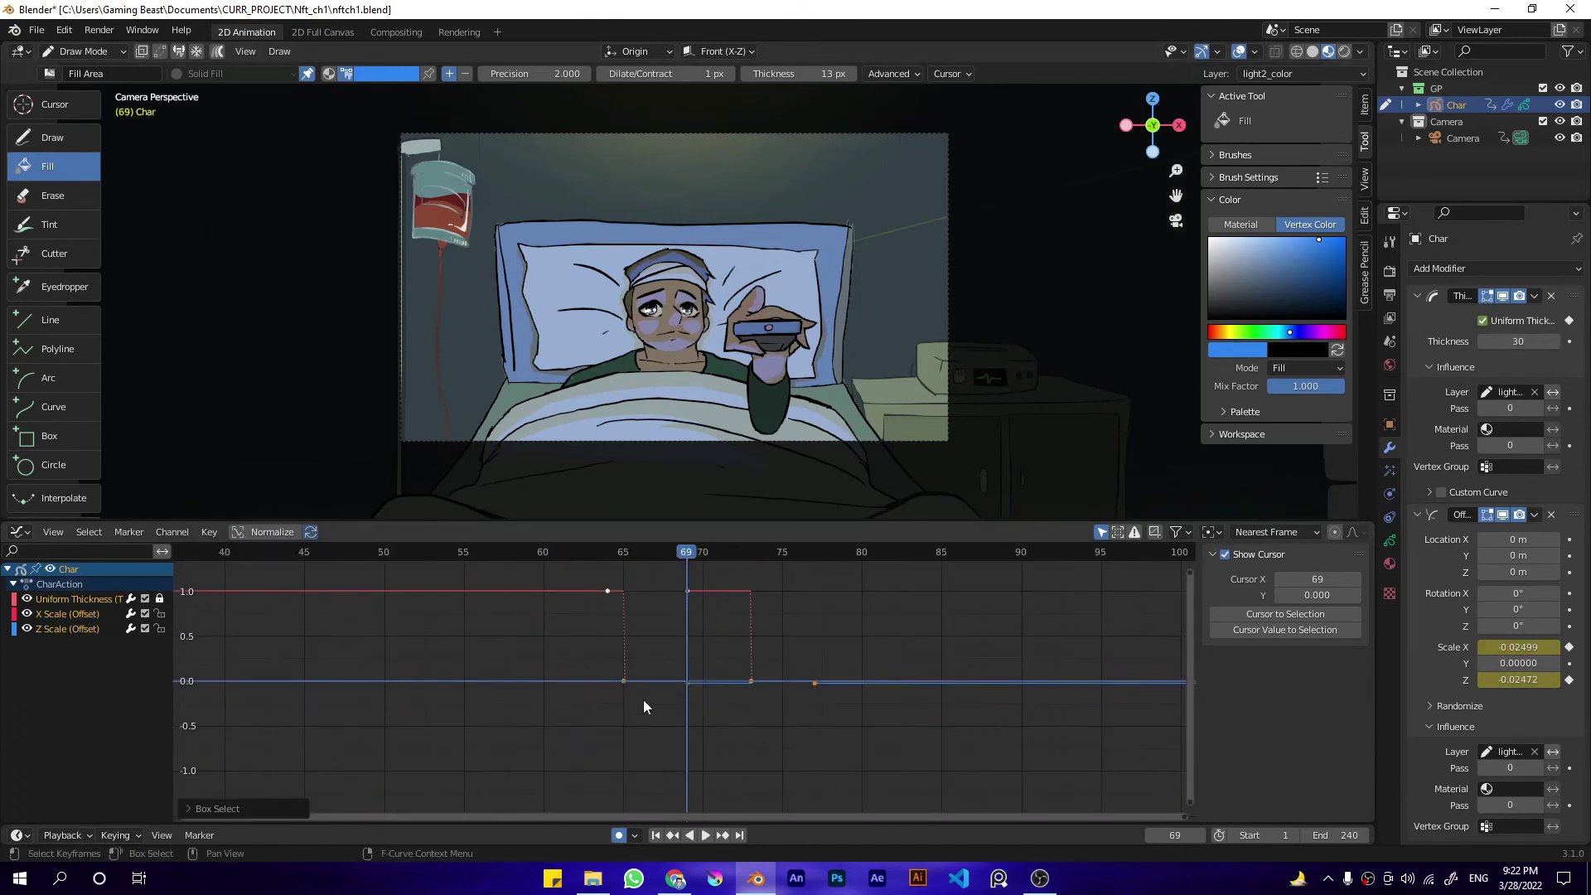
{"action": "key", "text": "ctrl+z"}
{"action": "left_click_drag", "start_coordinate": [837, 713], "coordinate": [661, 663]}
{"action": "key", "text": "g"}
{"action": "left_click", "coordinate": [639, 679]}
{"action": "left_click", "coordinate": [624, 682]}
{"action": "key", "text": "g"}
{"action": "left_click", "coordinate": [619, 702]}
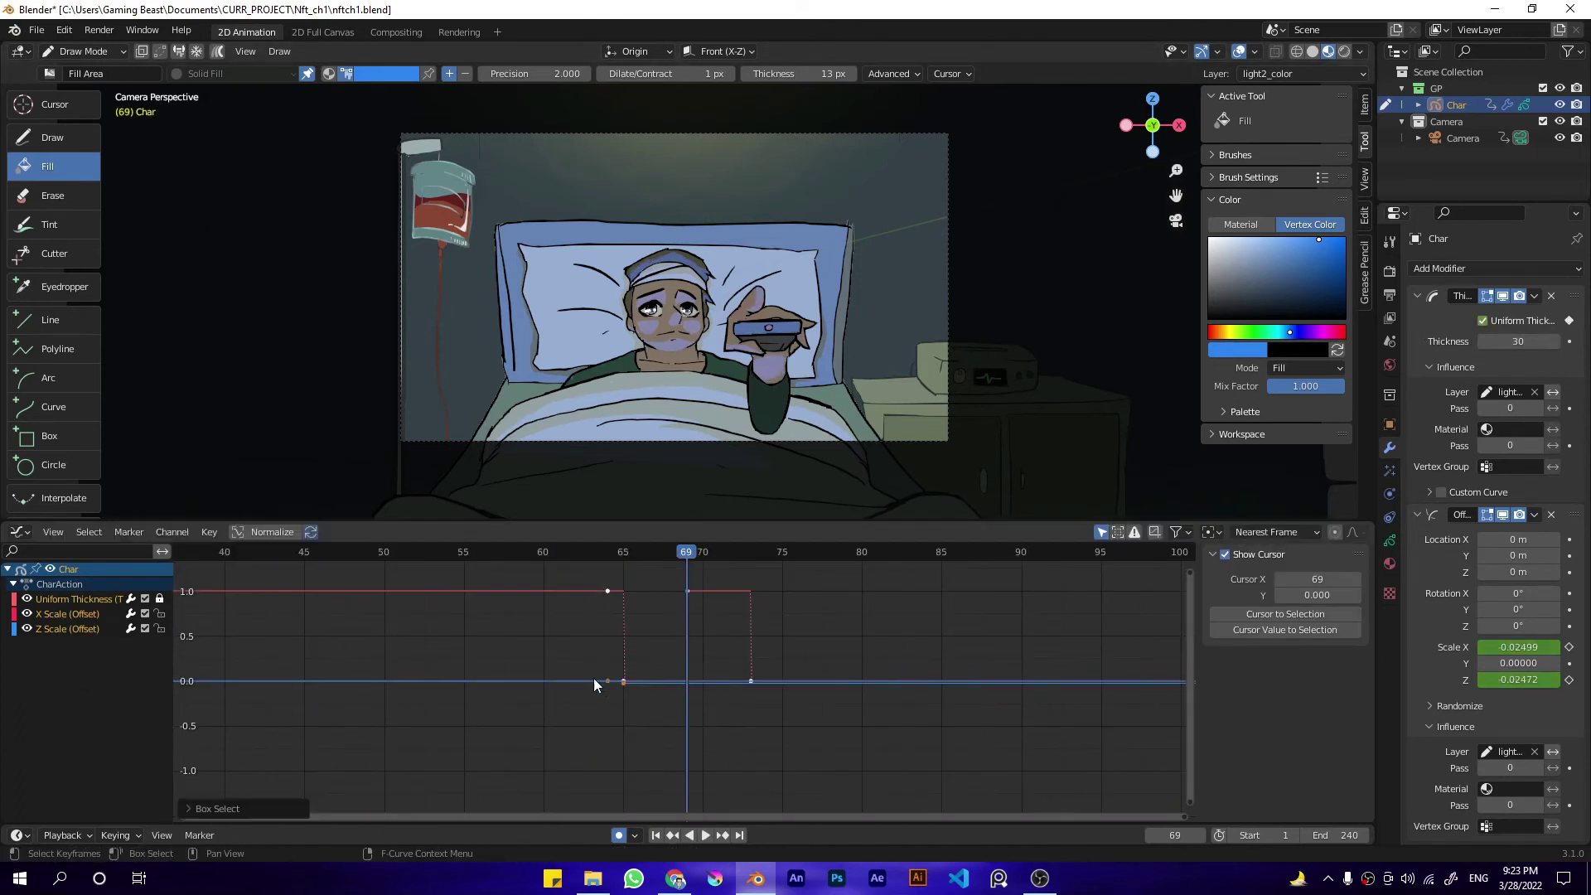
Step: Duplicate the X and Z Scale keyframes and place the copies at frames 69 and 73
{"action": "key", "text": "shift+d"}
{"action": "left_click", "coordinate": [711, 688]}
{"action": "left_click_drag", "start_coordinate": [723, 706], "coordinate": [697, 665]}
{"action": "key", "text": "g"}
{"action": "left_click_drag", "start_coordinate": [623, 554], "coordinate": [704, 554]}
Step: Add a Cycles modifier to the X Scale curve and turn on curve normalization
{"action": "left_click", "coordinate": [361, 686]}
{"action": "left_click", "coordinate": [1365, 626]}
{"action": "left_click", "coordinate": [1258, 557]}
{"action": "left_click", "coordinate": [1258, 632]}
{"action": "left_click", "coordinate": [271, 532]}
{"action": "mouse_move", "coordinate": [719, 553]}
{"action": "left_mouse_down"}
{"action": "mouse_move", "coordinate": [786, 567]}
{"action": "mouse_move", "coordinate": [718, 567]}
{"action": "left_mouse_up"}
{"action": "left_click_drag", "start_coordinate": [794, 794], "coordinate": [733, 719]}
{"action": "key", "text": "g"}
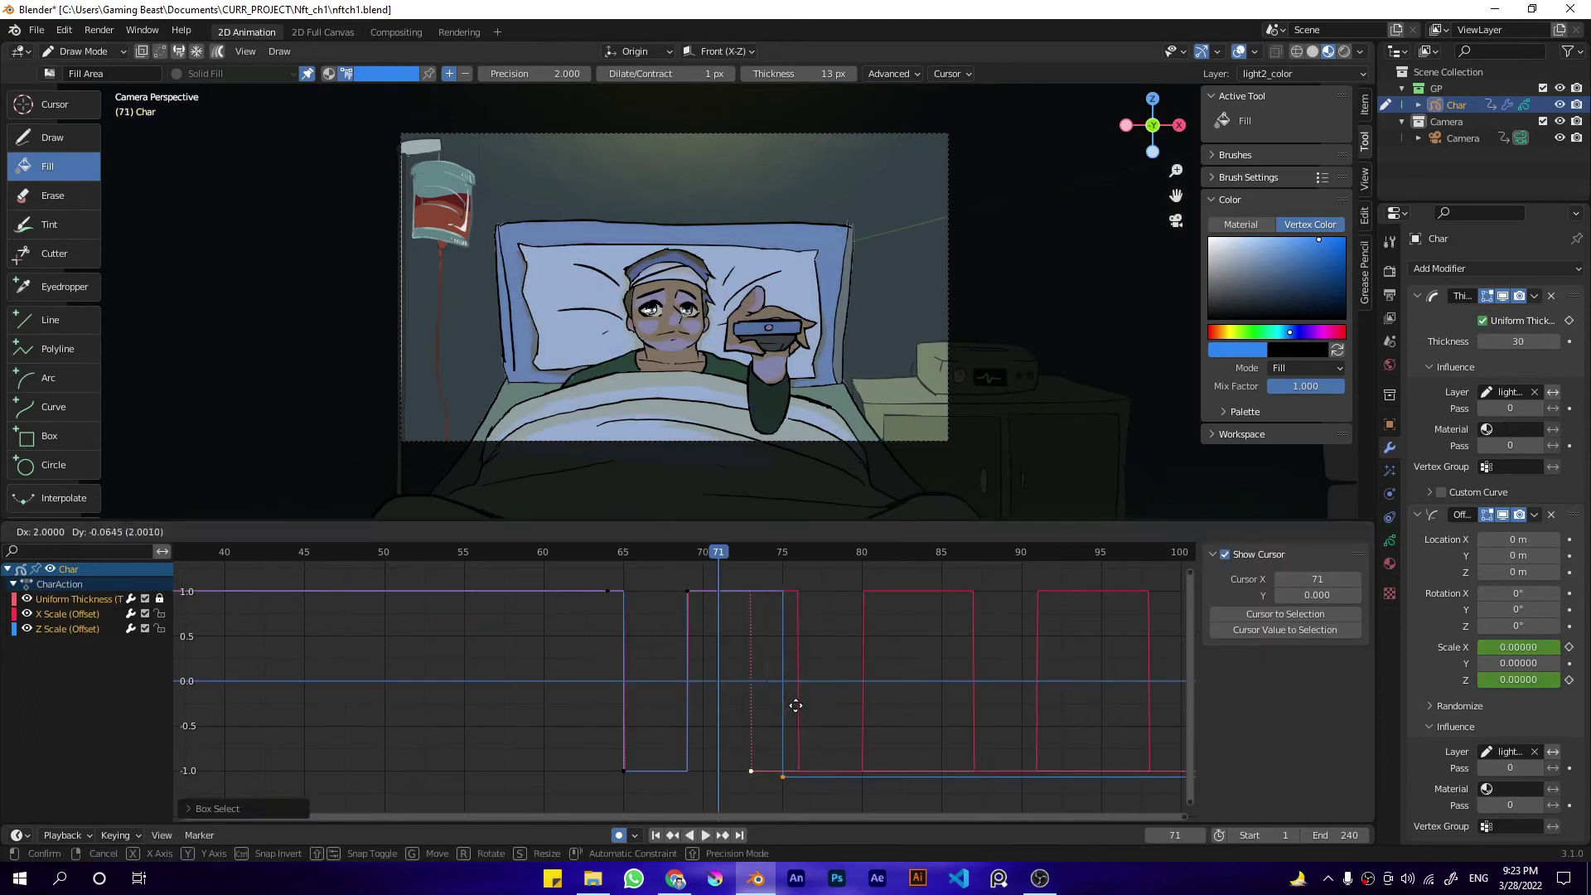
{"action": "right_click", "coordinate": [796, 706]}
{"action": "key", "text": "ctrl+z"}
Step: Compare the thickness and scale curves and disable the Cycles modifier on the X Scale curve
{"action": "left_click", "coordinate": [345, 651]}
{"action": "left_click", "coordinate": [16, 616]}
{"action": "left_click", "coordinate": [83, 632]}
{"action": "left_click", "coordinate": [91, 616], "text": "shift"}
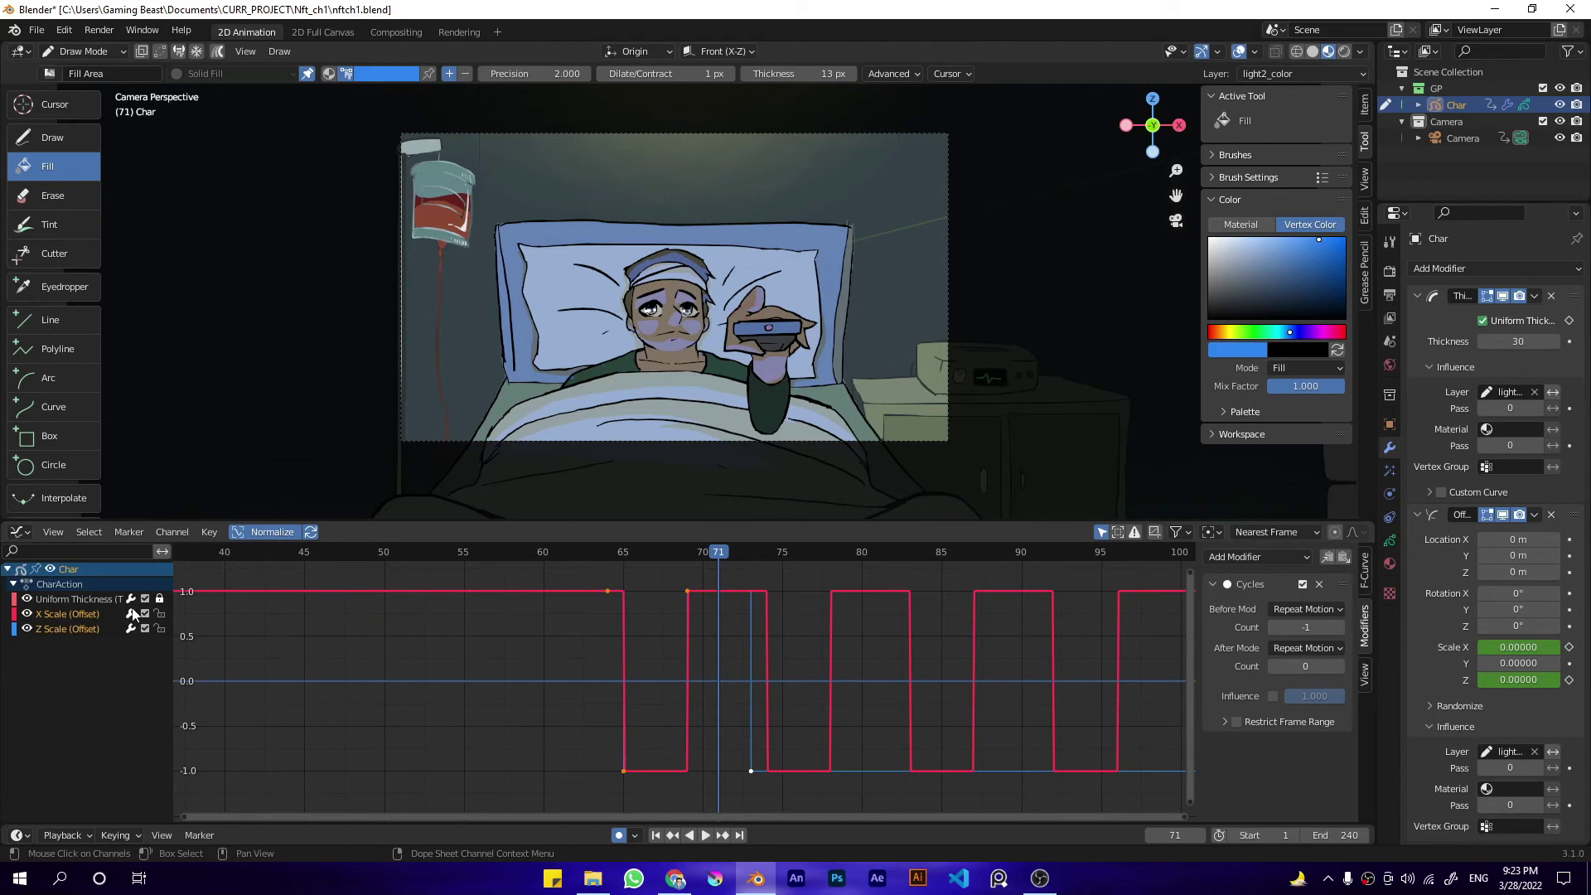
{"action": "left_click", "coordinate": [78, 599]}
{"action": "left_click", "coordinate": [26, 599]}
{"action": "left_click", "coordinate": [26, 599]}
{"action": "left_click", "coordinate": [694, 754]}
{"action": "left_click", "coordinate": [78, 629]}
{"action": "left_click", "coordinate": [77, 614]}
{"action": "left_click", "coordinate": [1302, 584]}
{"action": "key", "text": "a"}
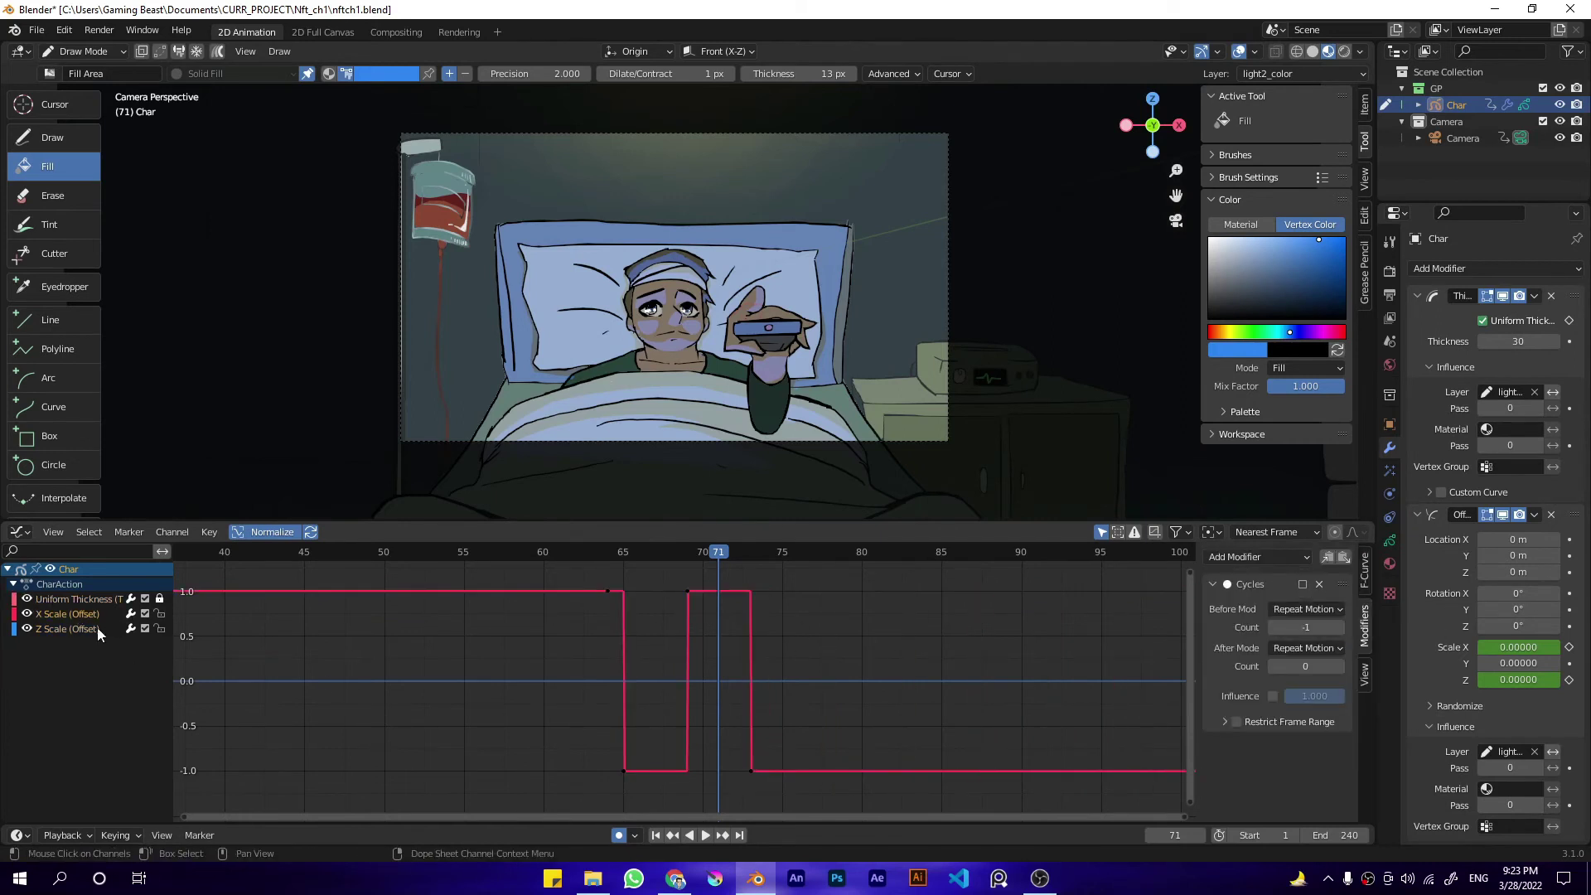
Step: Copy the X Scale curve's Cycles modifier to the Z Scale curve and enable the modifier on both curves
{"action": "left_click", "coordinate": [281, 674]}
{"action": "key", "text": "a"}
{"action": "left_click_drag", "start_coordinate": [609, 558], "coordinate": [686, 559]}
{"action": "left_click", "coordinate": [76, 615]}
{"action": "left_click", "coordinate": [77, 629]}
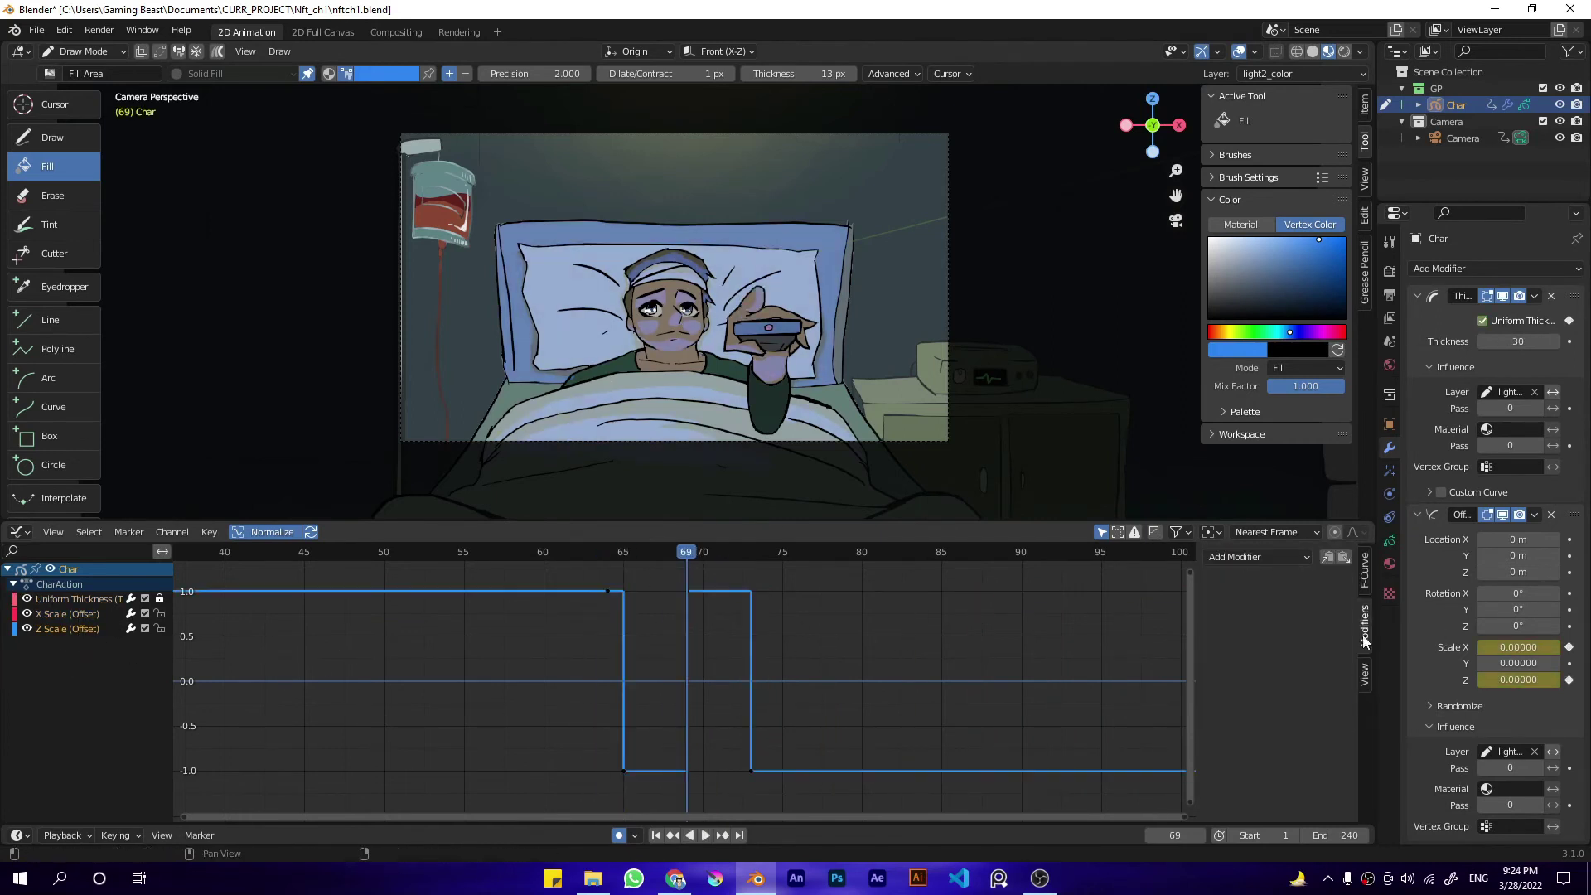
{"action": "left_click", "coordinate": [76, 615]}
{"action": "left_click", "coordinate": [1329, 558]}
{"action": "left_click", "coordinate": [76, 630]}
{"action": "left_click", "coordinate": [1345, 558]}
{"action": "left_click", "coordinate": [1302, 584]}
{"action": "left_click", "coordinate": [82, 615]}
{"action": "left_click", "coordinate": [1301, 584]}
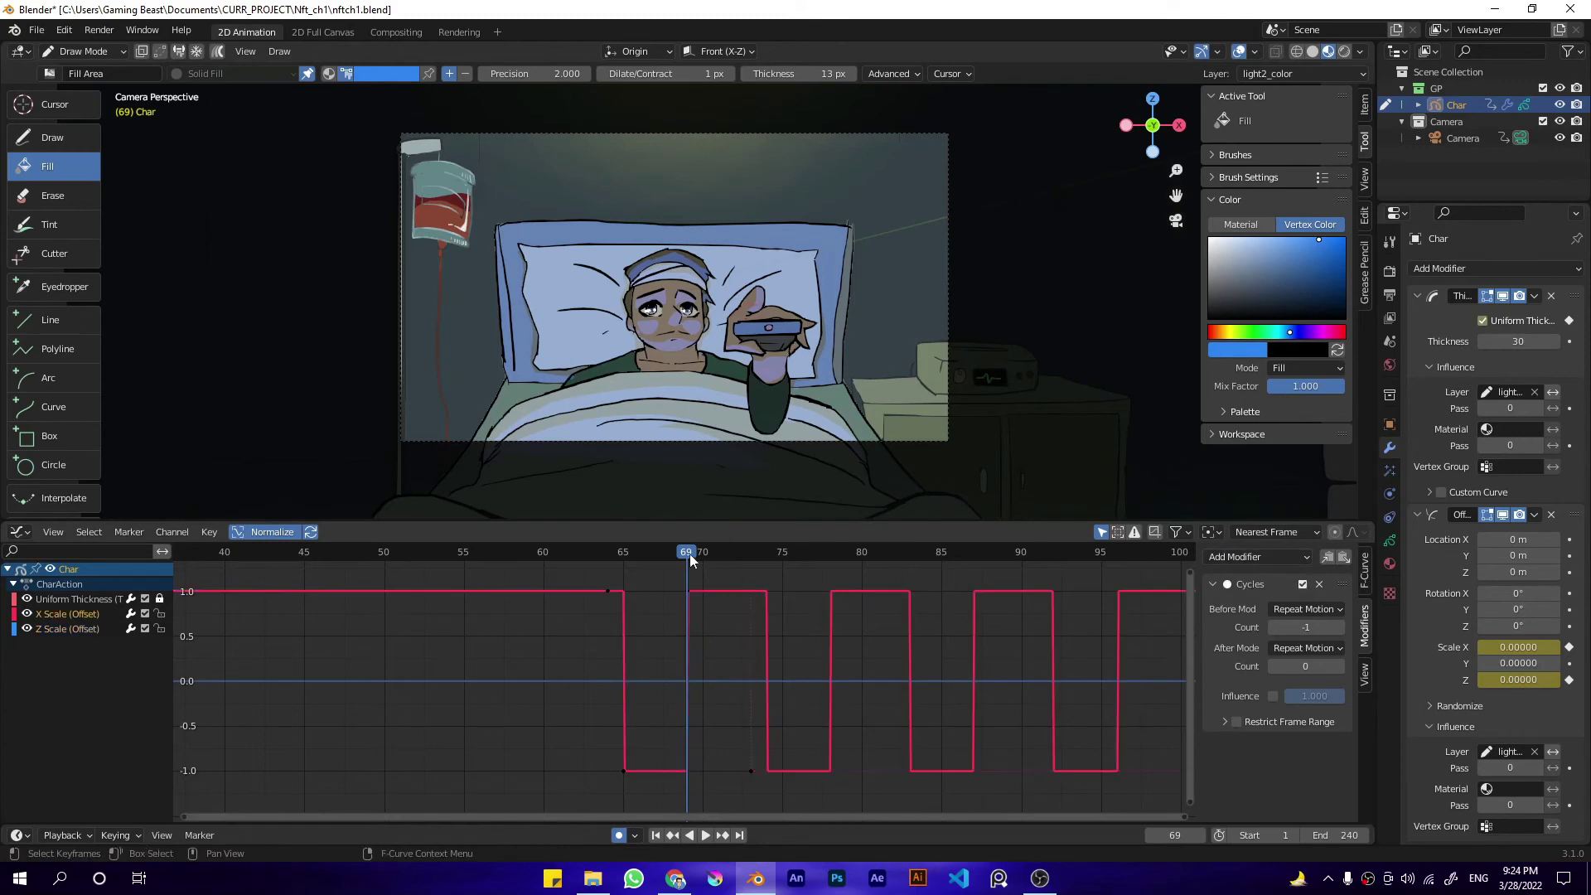
Step: Unlock the Uniform Thickness curve with its Cycles modifier enabled, scrub to frame 96 and save the file
{"action": "left_click", "coordinate": [78, 599]}
{"action": "left_click", "coordinate": [82, 613]}
{"action": "left_click", "coordinate": [79, 599]}
{"action": "left_click", "coordinate": [160, 599]}
{"action": "left_click", "coordinate": [1301, 584]}
{"action": "left_click_drag", "start_coordinate": [703, 552], "coordinate": [1117, 552]}
{"action": "key", "text": "ctrl+s"}
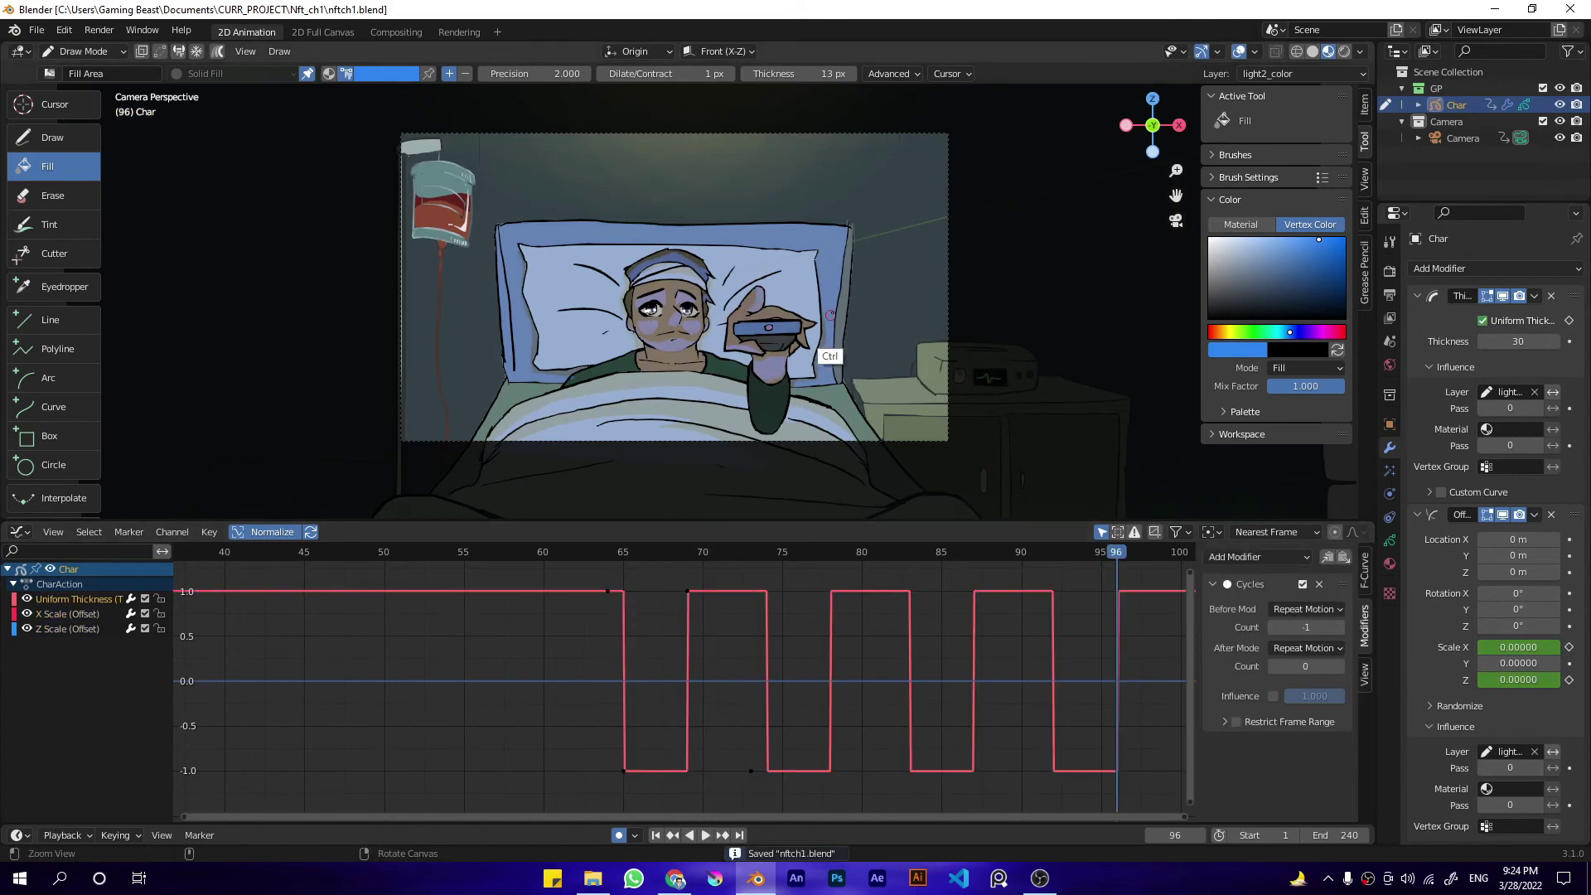
Step: Split the animation area into a large Grease Pencil dope sheet above a collapsed Graph Editor and enlarge the viewport
{"action": "scroll", "coordinate": [827, 356], "scroll_direction": "down", "scroll_amount": 2}
{"action": "left_click", "coordinate": [18, 532]}
{"action": "left_click", "coordinate": [194, 577]}
{"action": "left_click_drag", "start_coordinate": [4, 818], "coordinate": [7, 790]}
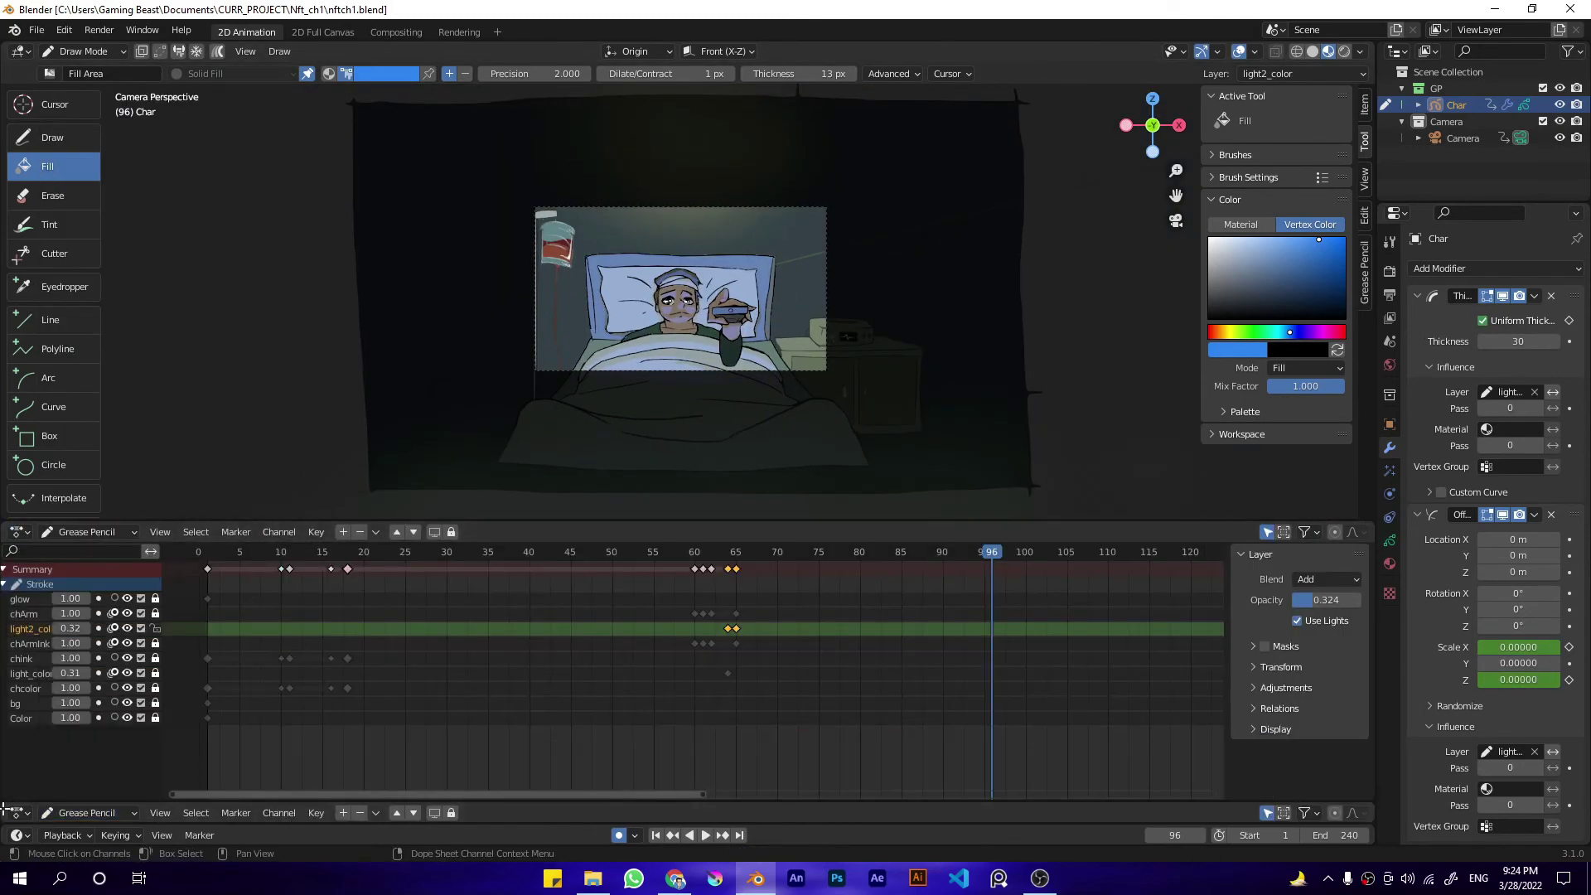
{"action": "left_click", "coordinate": [19, 800]}
{"action": "left_click", "coordinate": [194, 667]}
{"action": "mouse_move", "coordinate": [368, 790]}
{"action": "left_mouse_down"}
{"action": "mouse_move", "coordinate": [602, 792]}
{"action": "mouse_move", "coordinate": [589, 767]}
{"action": "left_mouse_up"}
{"action": "left_click", "coordinate": [89, 638]}
{"action": "left_click", "coordinate": [90, 660]}
{"action": "left_click", "coordinate": [89, 638]}
{"action": "left_click", "coordinate": [91, 711]}
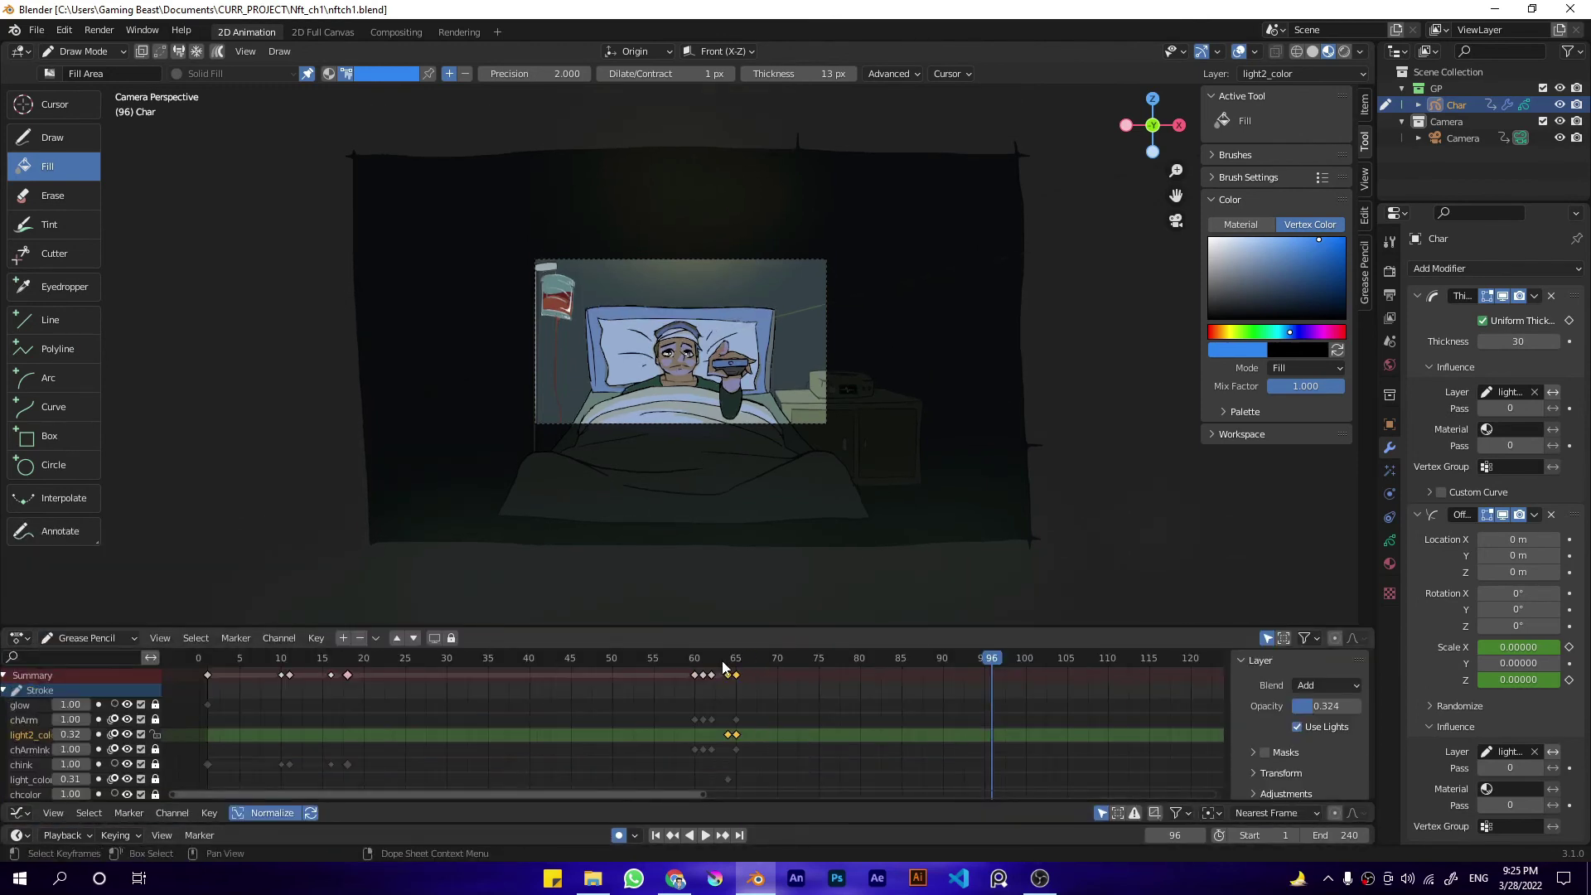
Step: Render a test image of the scene, close the render and save the file
{"action": "key", "text": "F12"}
{"action": "key", "text": "Escape"}
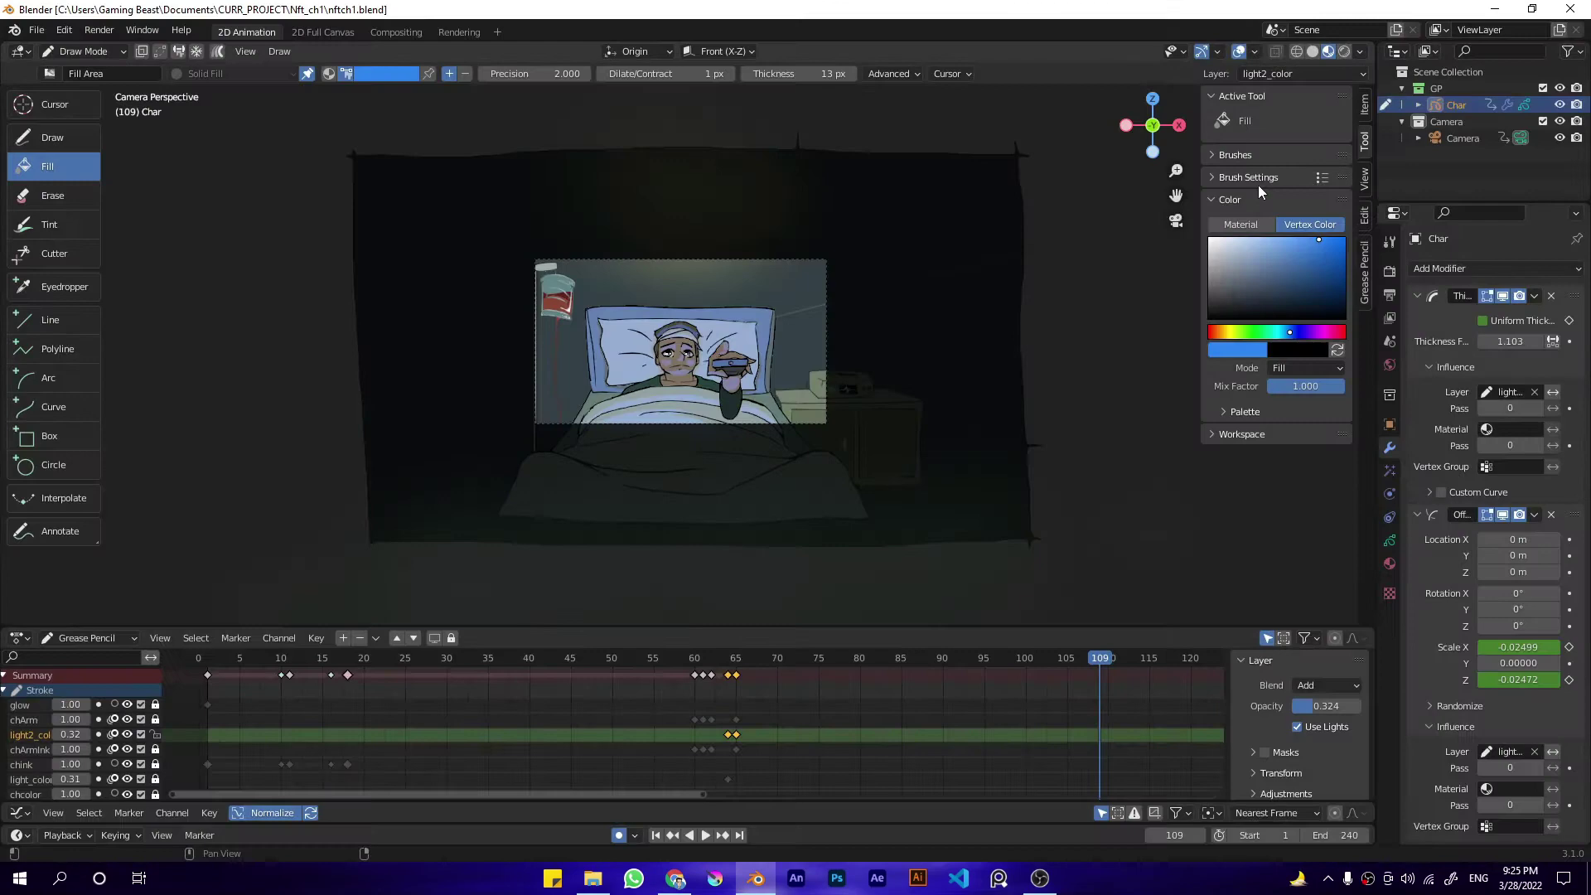
{"action": "scroll", "coordinate": [869, 266], "scroll_direction": "up", "scroll_amount": 8}
{"action": "key", "text": "ctrl+s"}
Step: Go to frame 66 and save the project under the new name nftch1_2.blend
{"action": "left_click_drag", "start_coordinate": [869, 266], "coordinate": [829, 464], "text": "alt"}
{"action": "left_click", "coordinate": [744, 660]}
{"action": "key", "text": "ctrl+shift+s"}
{"action": "left_click", "coordinate": [745, 646]}
{"action": "type", "text": "_2"}
{"action": "key", "text": "Return"}
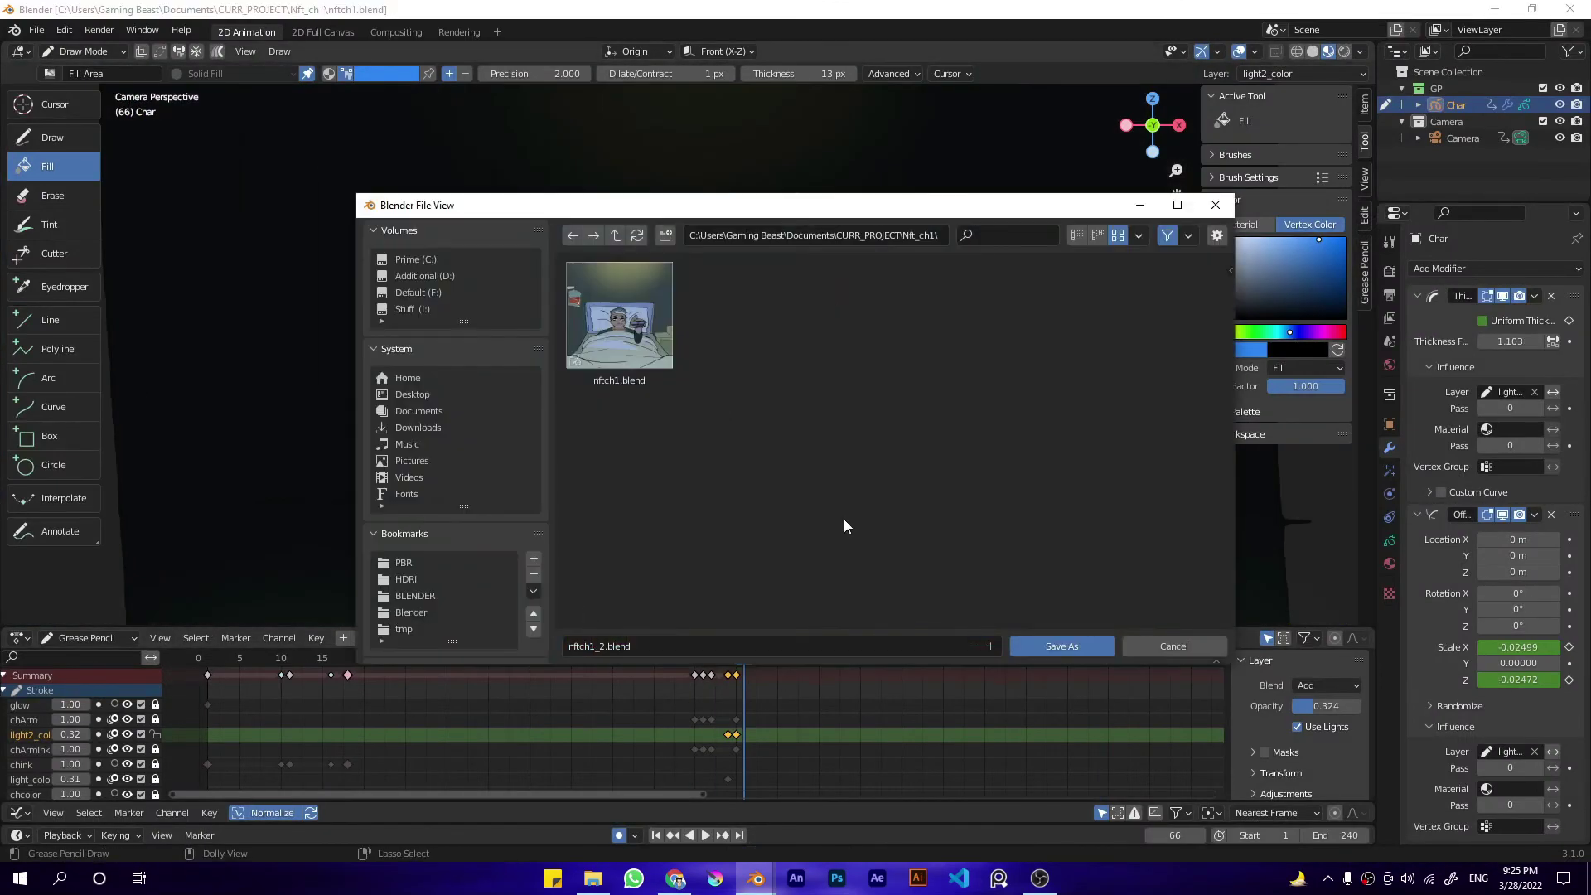
{"action": "key", "text": "Return"}
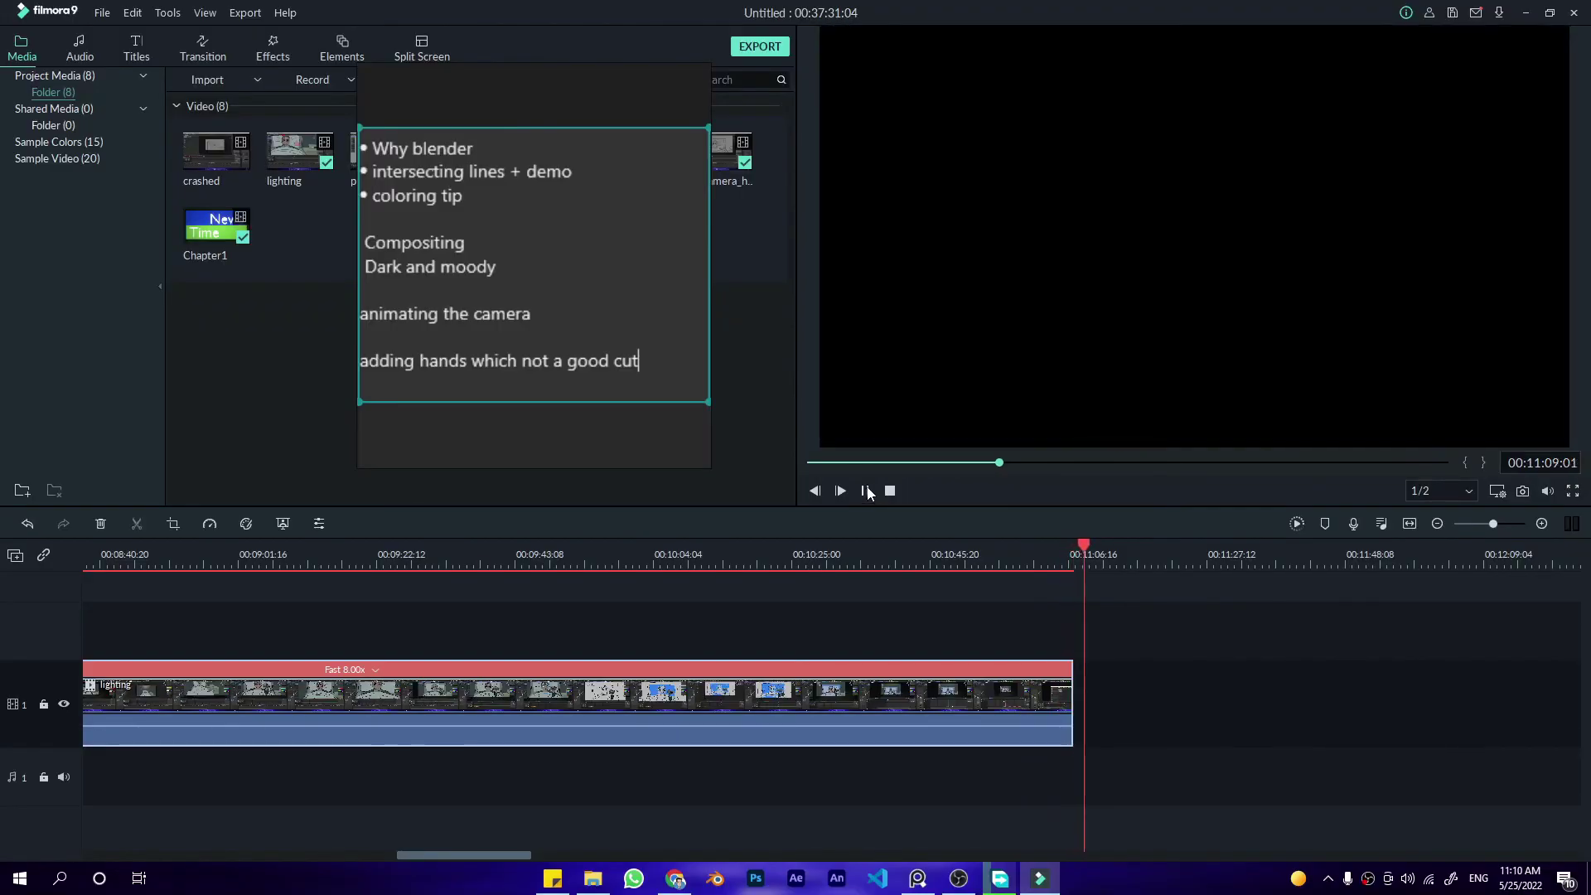
Step: In Filmora, move the floating notes off the media clips and preview the lighting clip at about 00:11:00
{"action": "left_click_drag", "start_coordinate": [501, 203], "coordinate": [412, 317]}
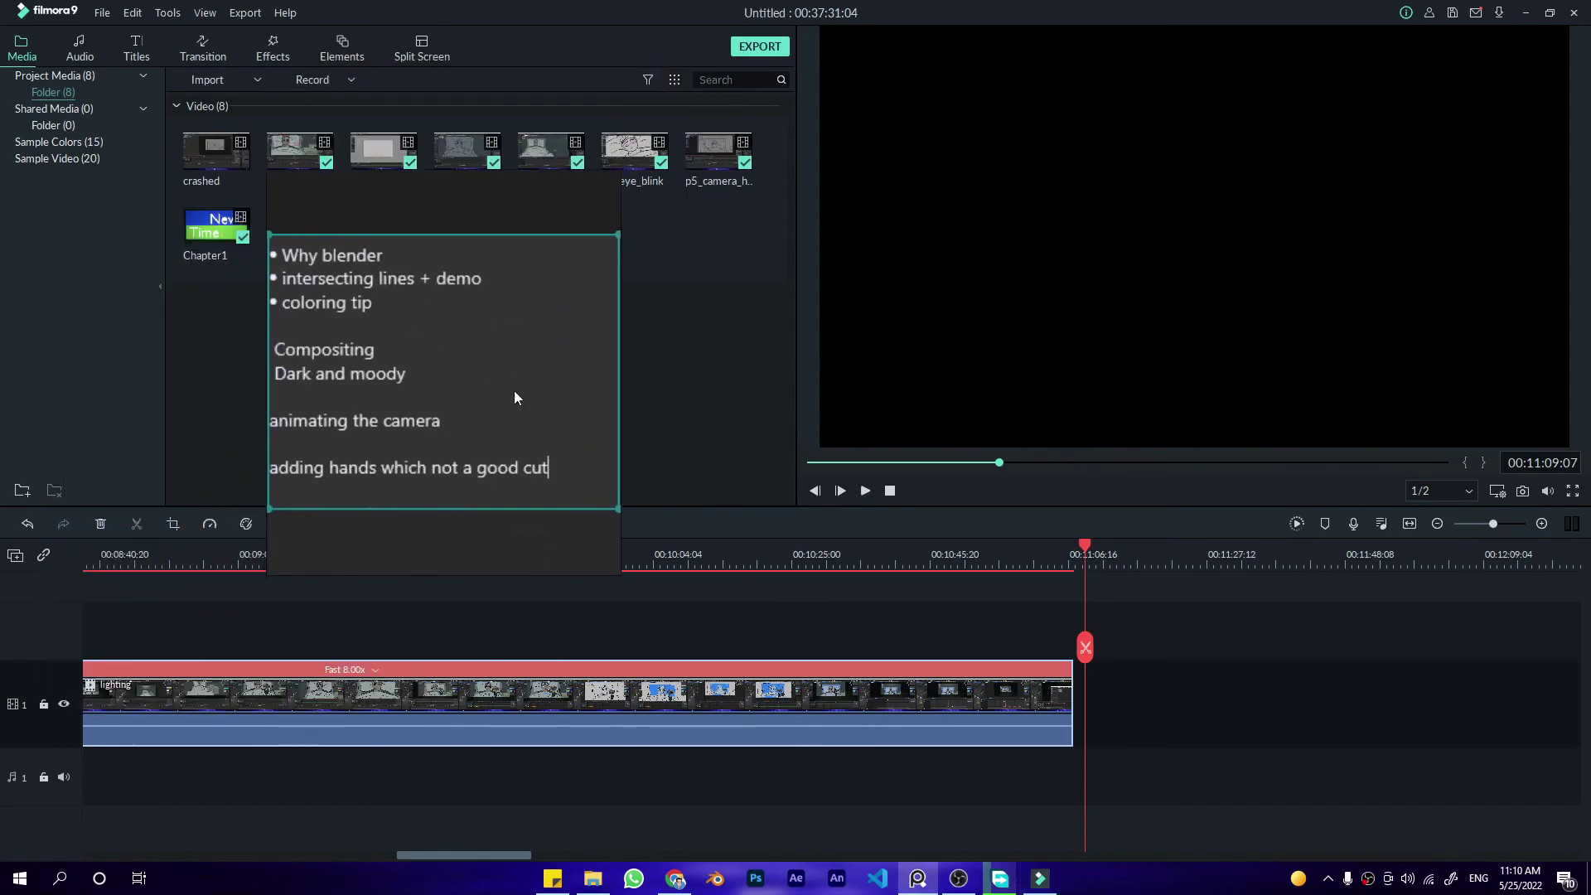
{"action": "left_click", "coordinate": [1026, 557]}
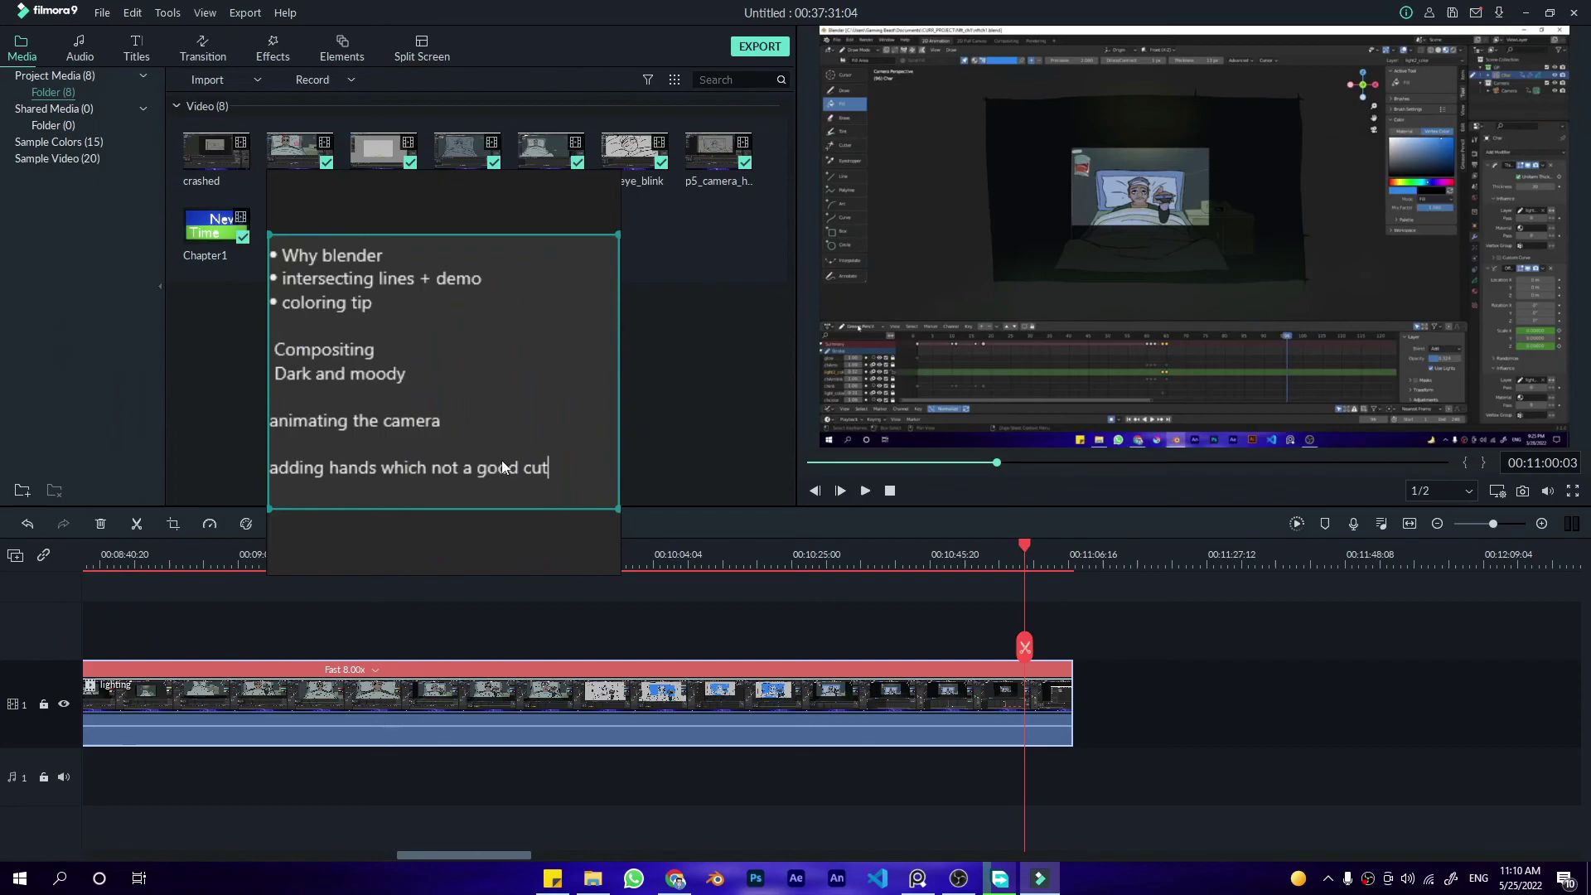